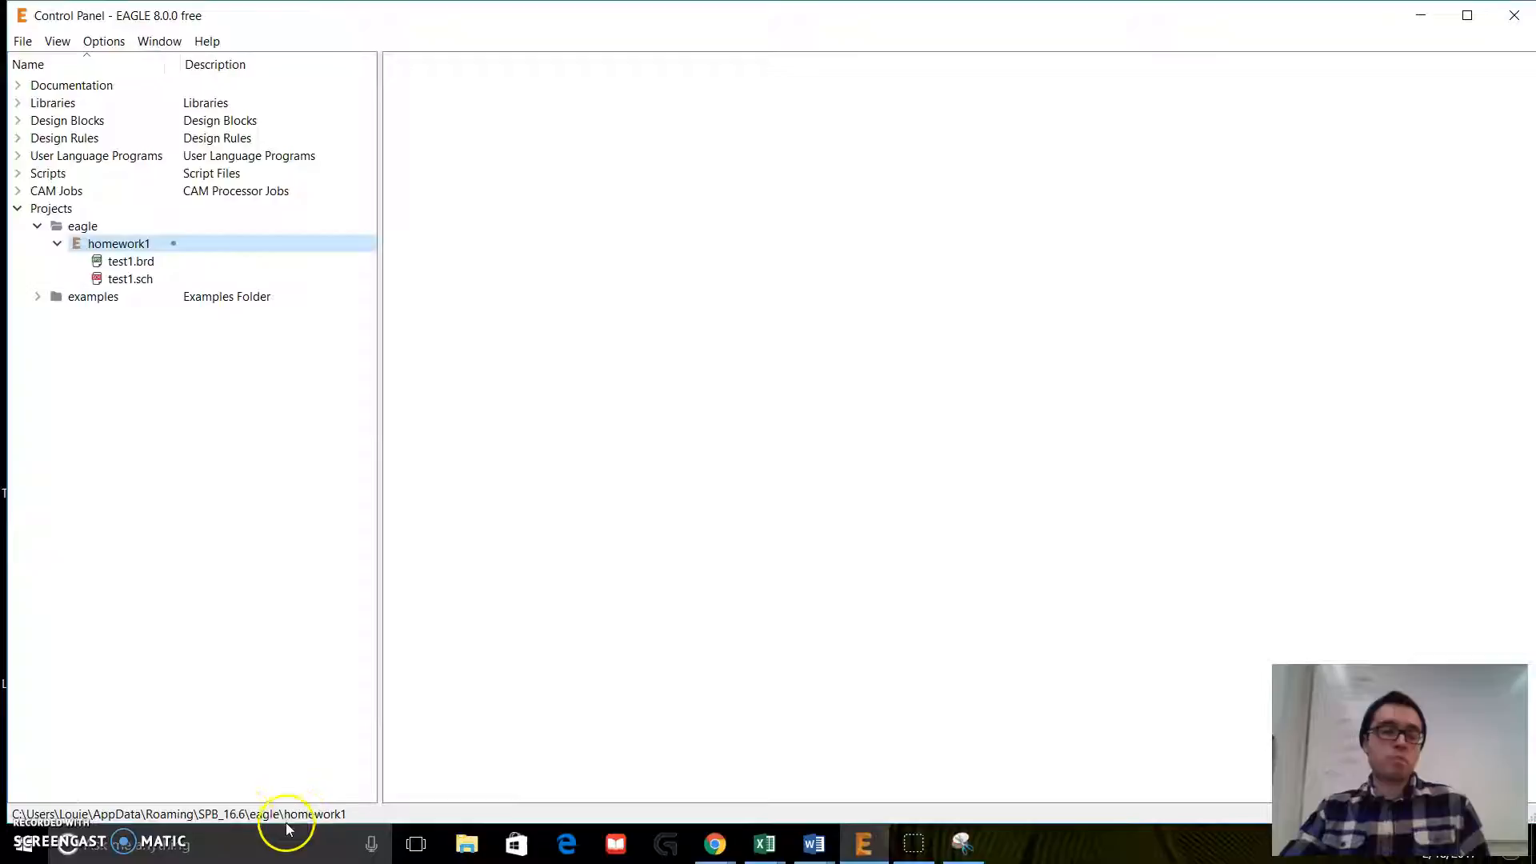
Step: Examine the installed Libraries list and the available Design Rules files in the control panel tree
click(19, 210)
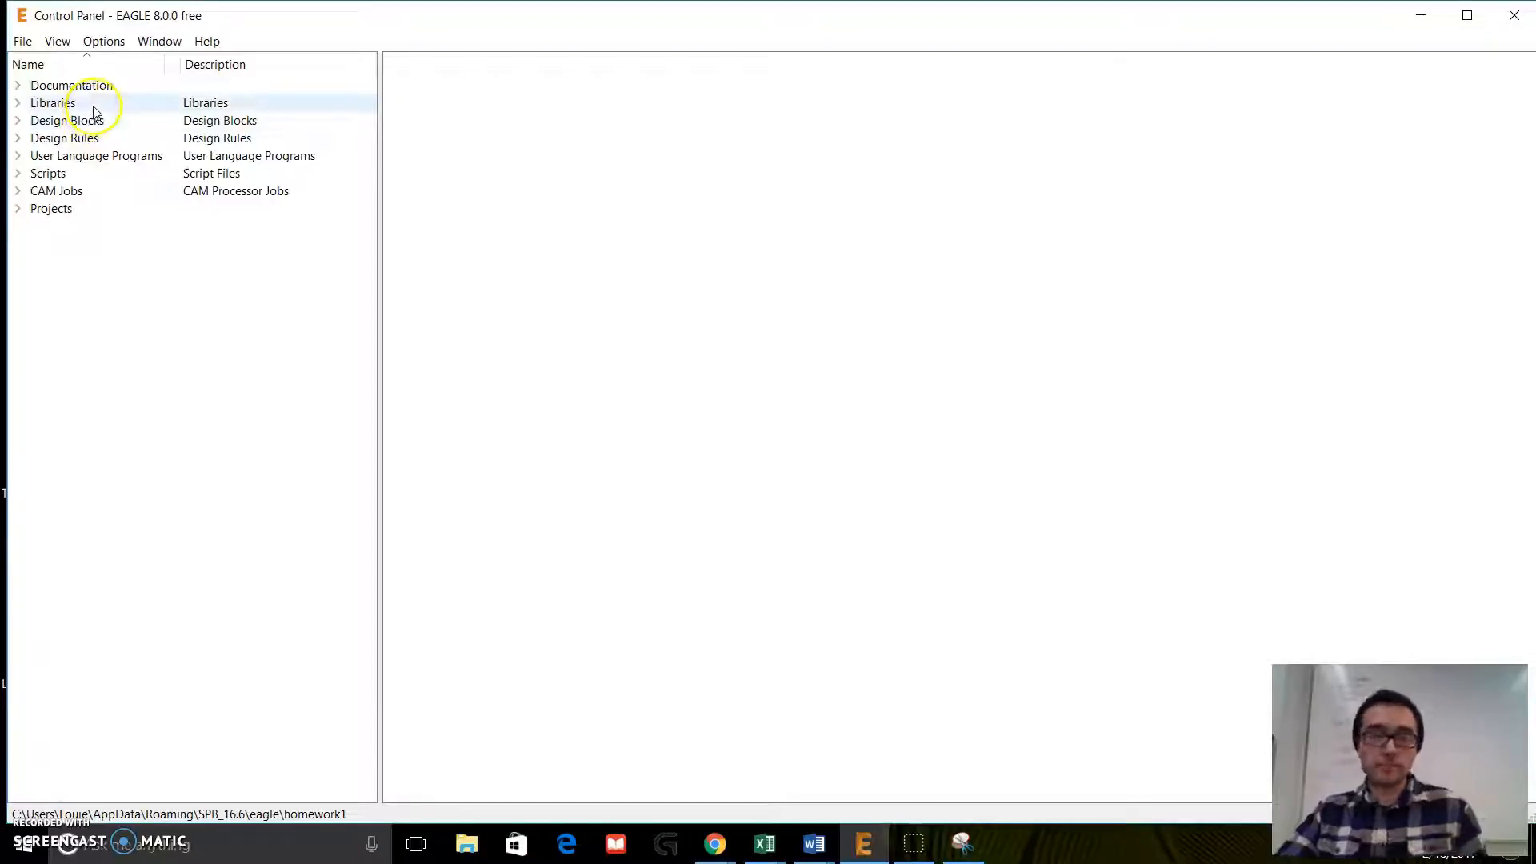
click(19, 104)
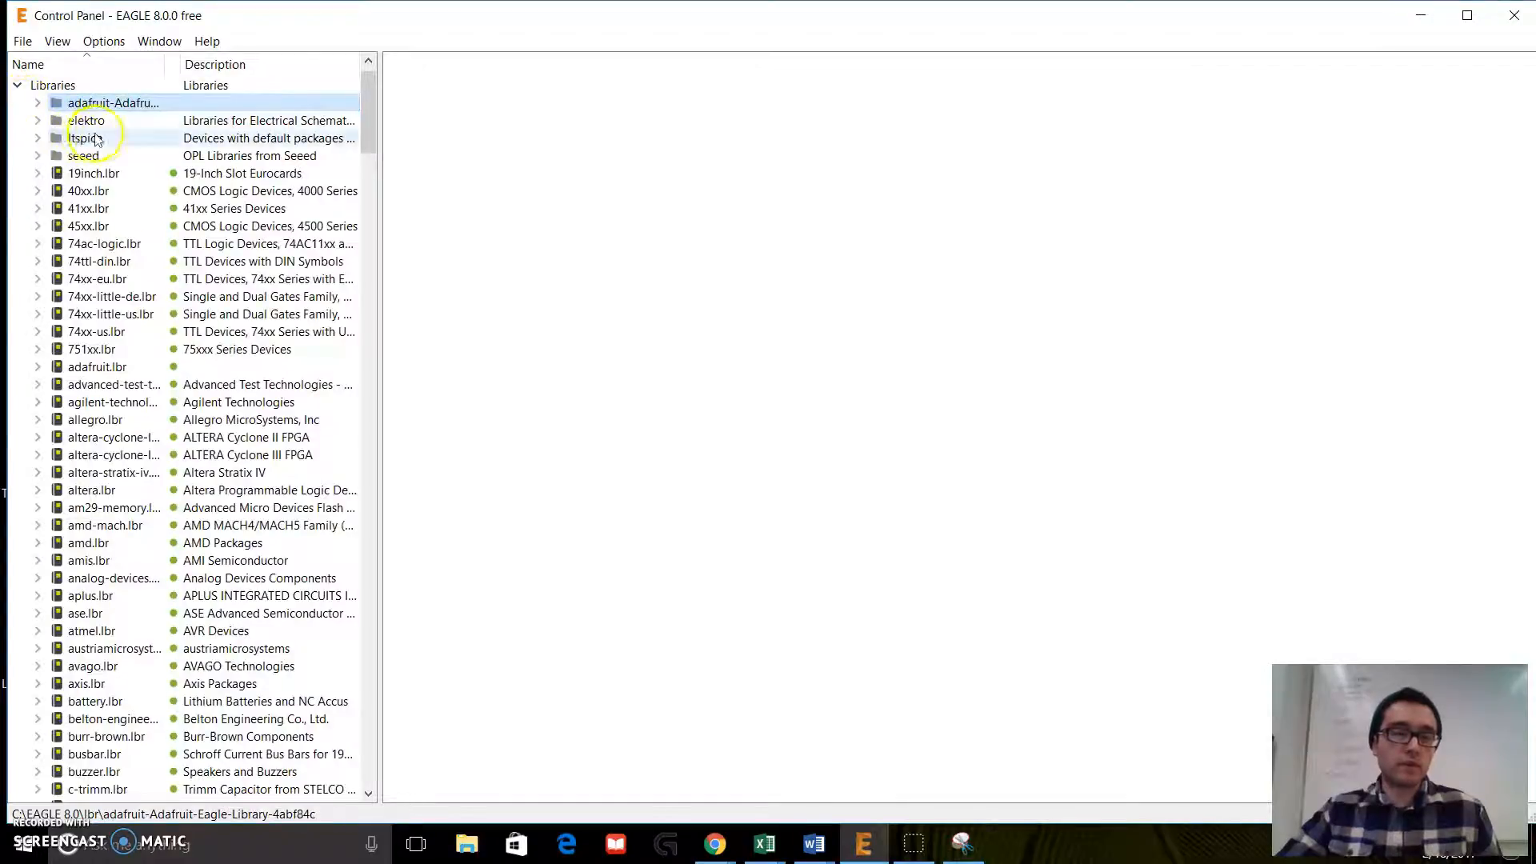
scroll(104, 172, down, 15)
scroll(152, 278, up, 15)
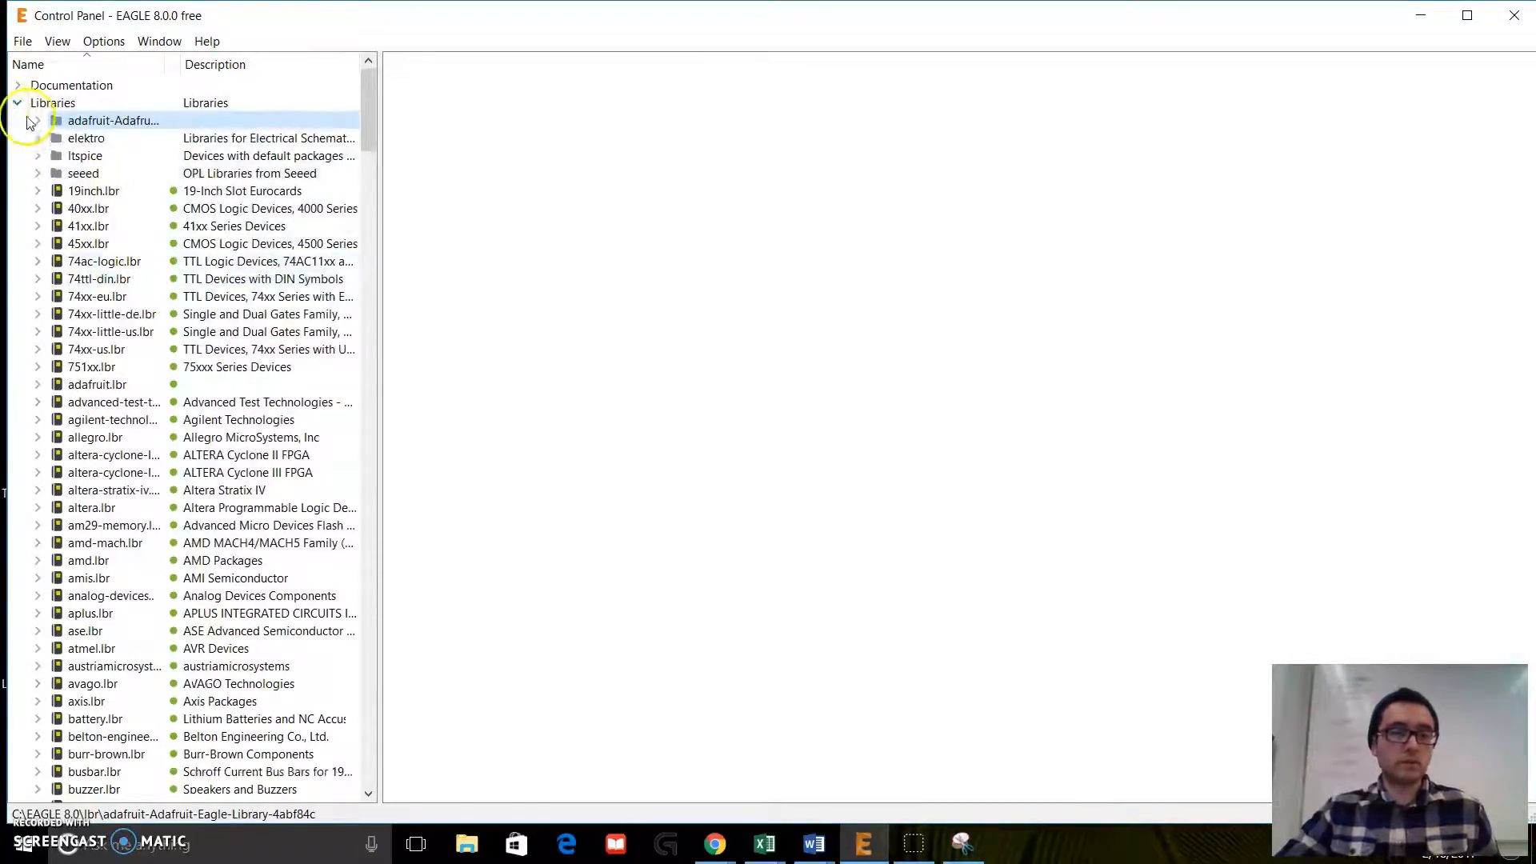
scroll(240, 608, down, 15)
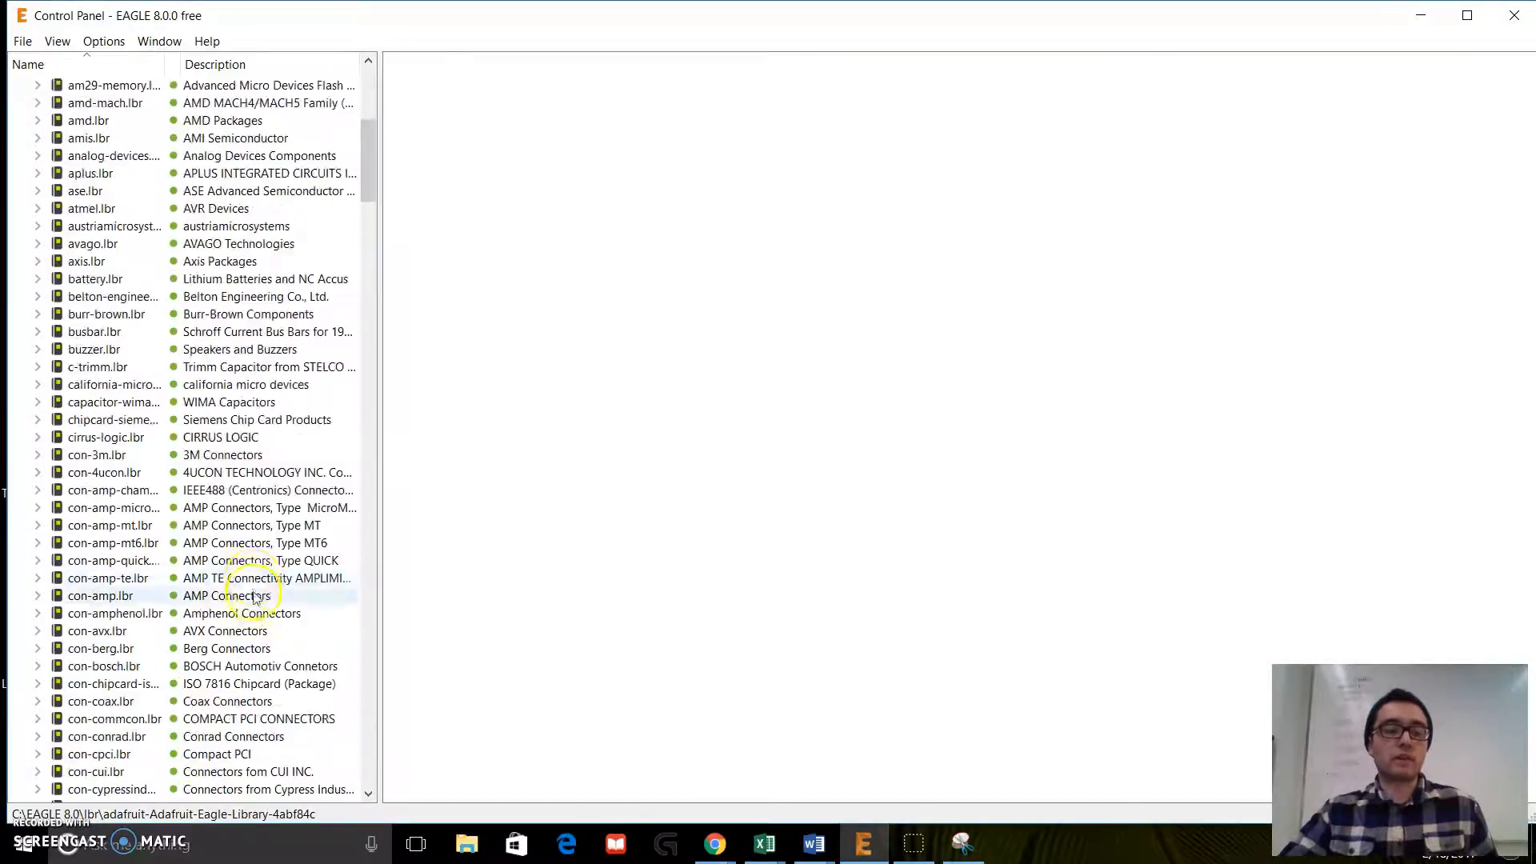
scroll(250, 568, up, 12)
scroll(249, 568, up, 4)
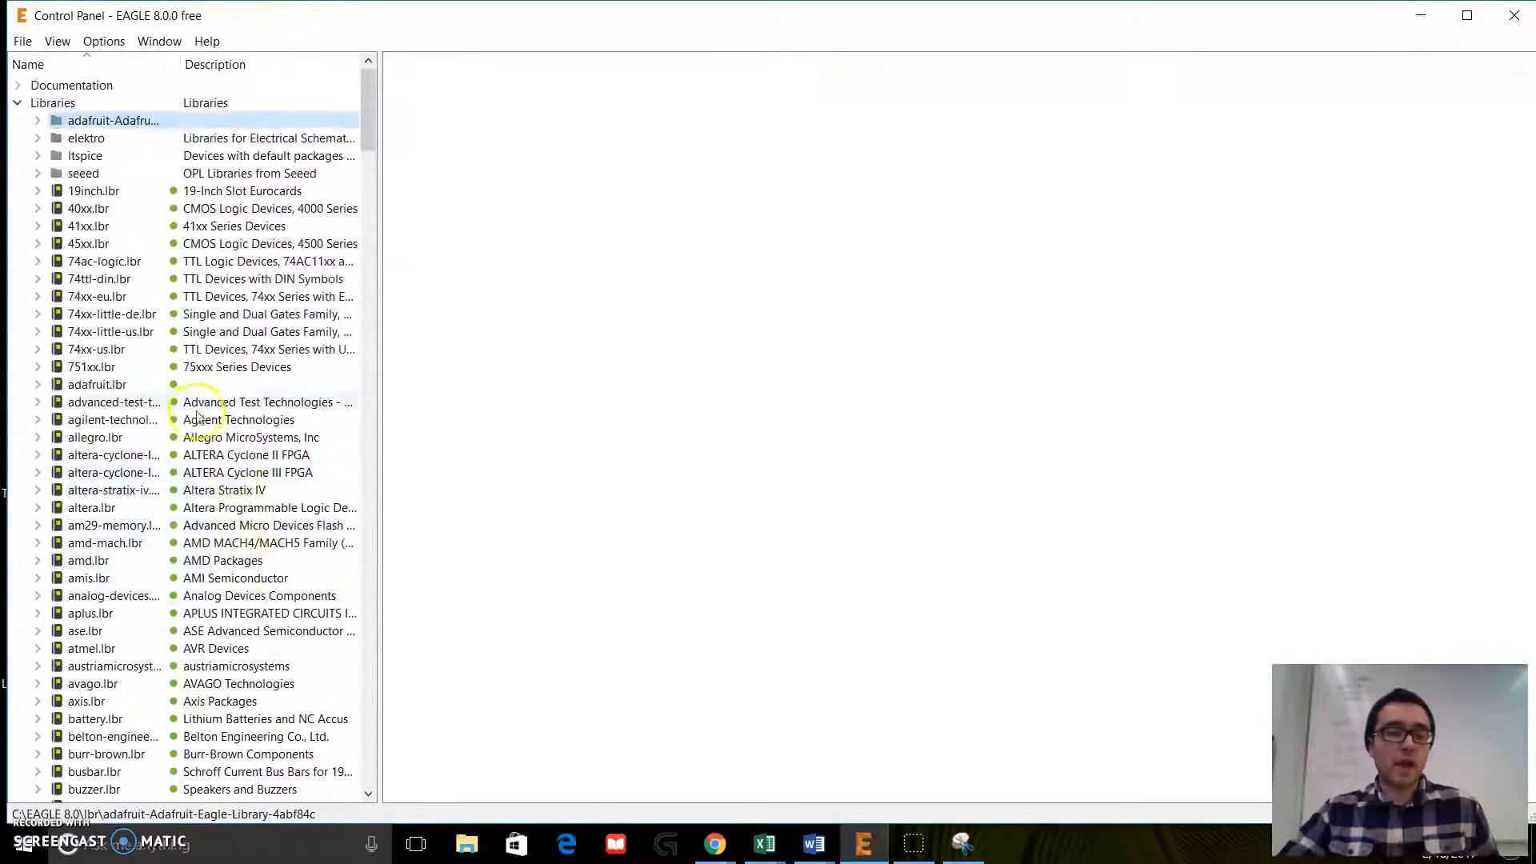
click(40, 102)
click(17, 103)
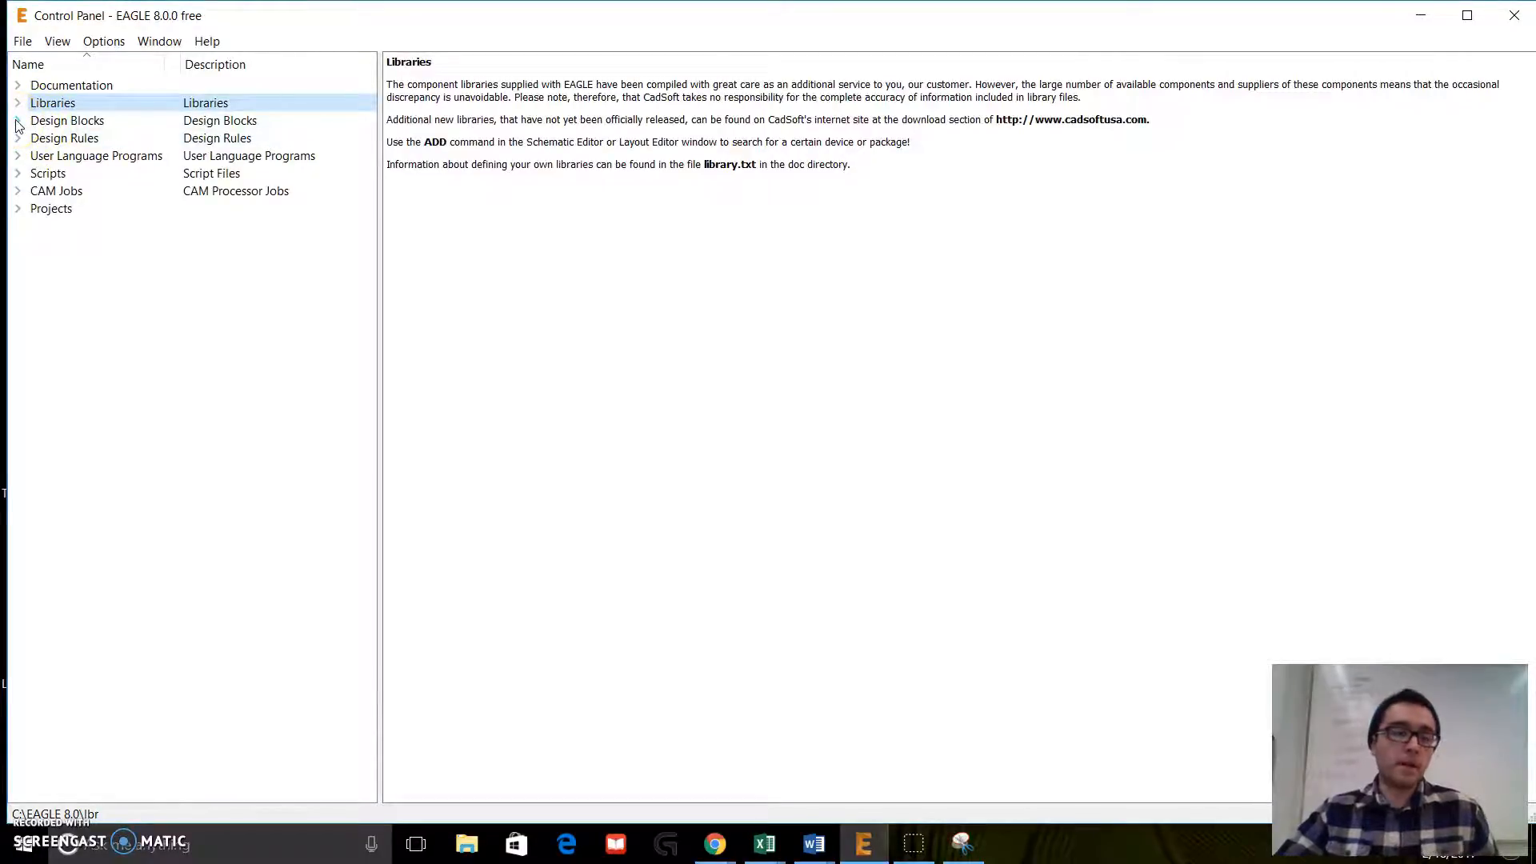
click(17, 137)
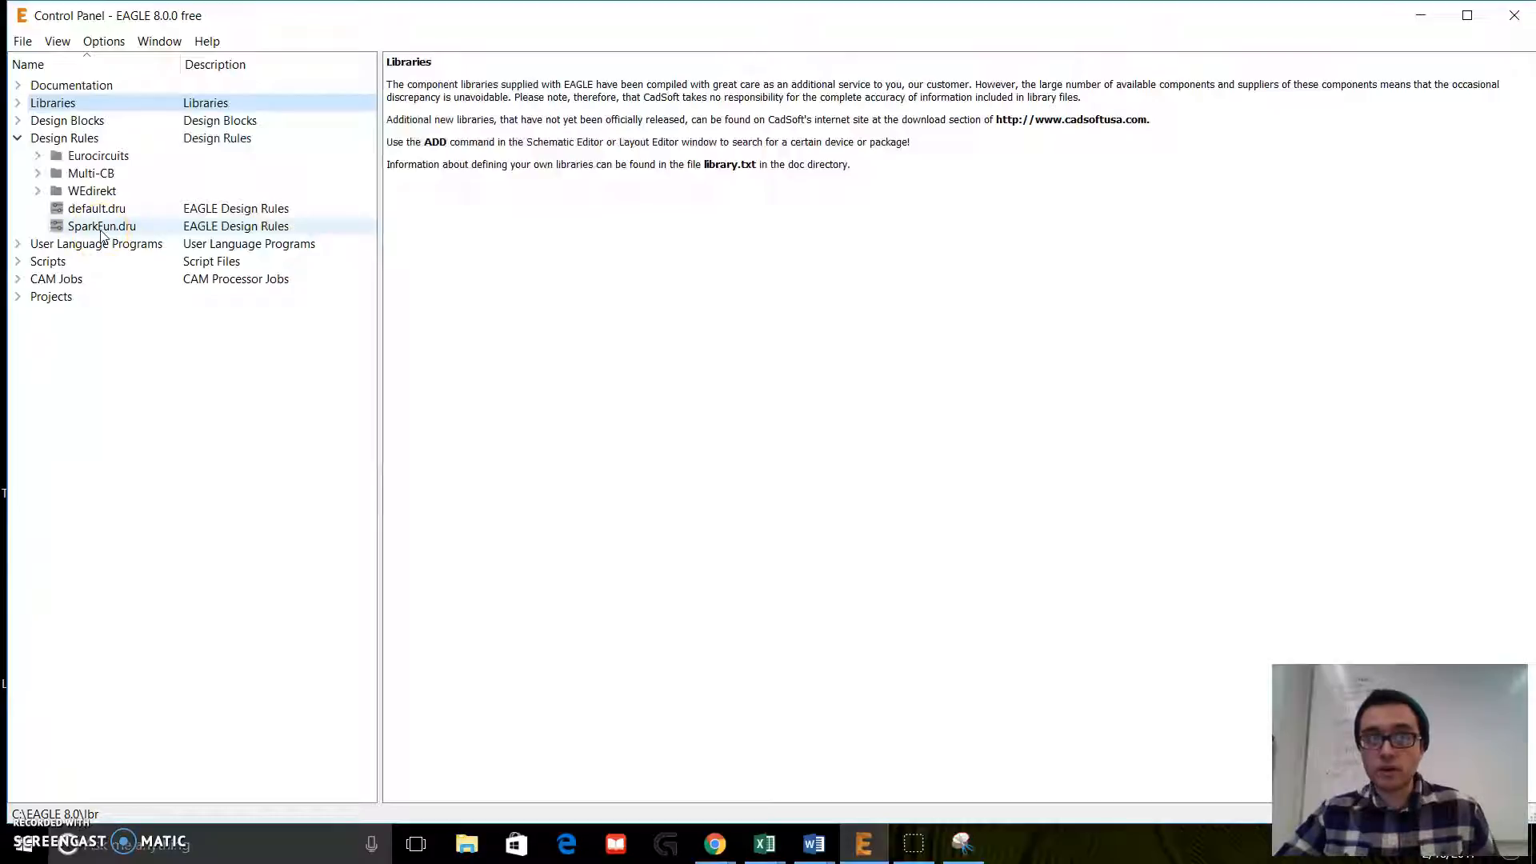
click(17, 138)
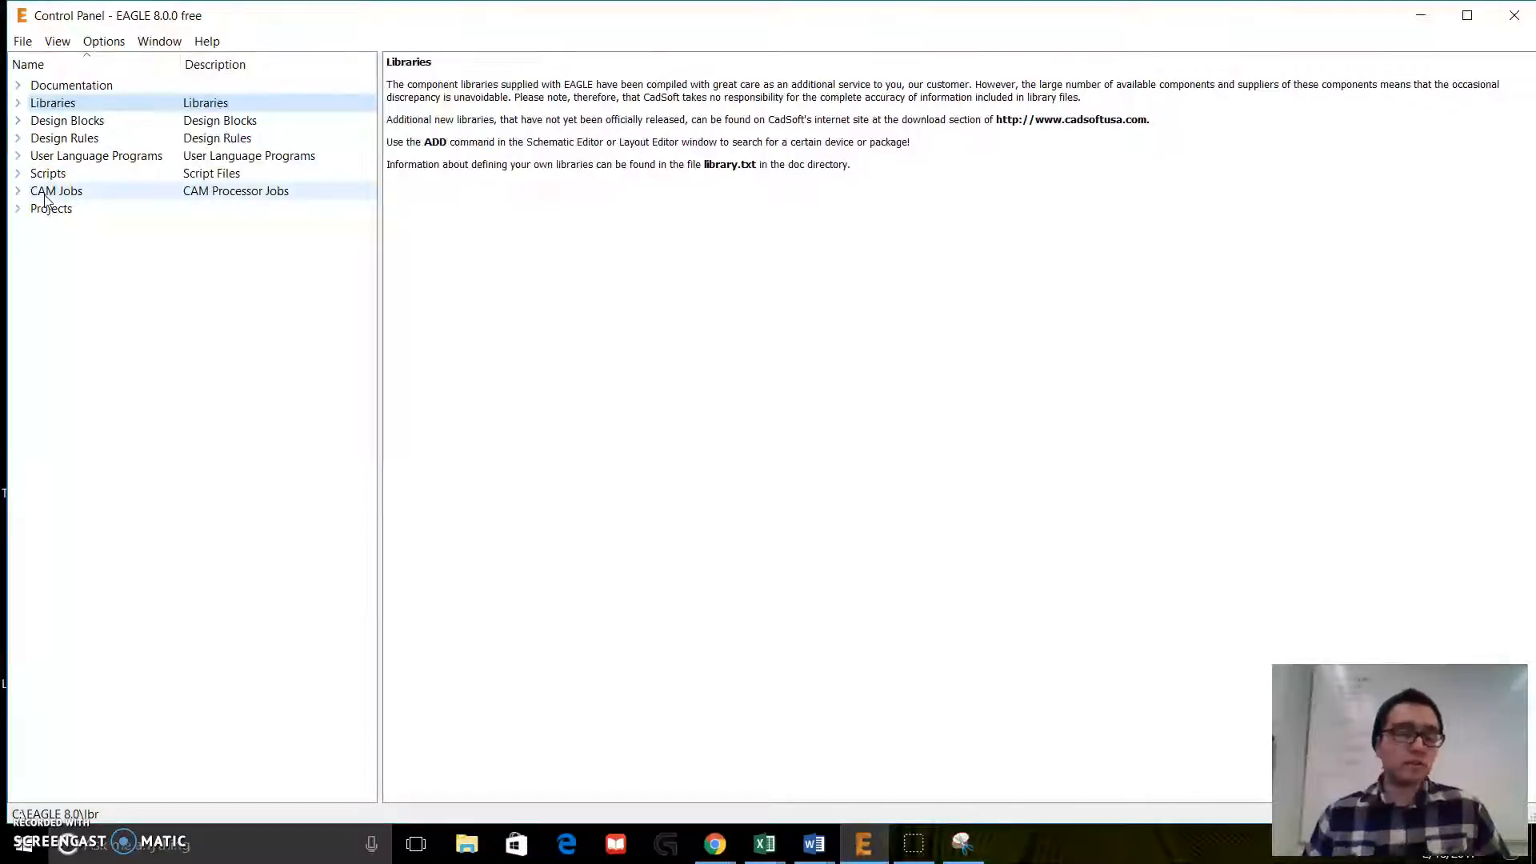
Step: Create a new project named "tutorial 1" in the eagle projects folder
click(18, 210)
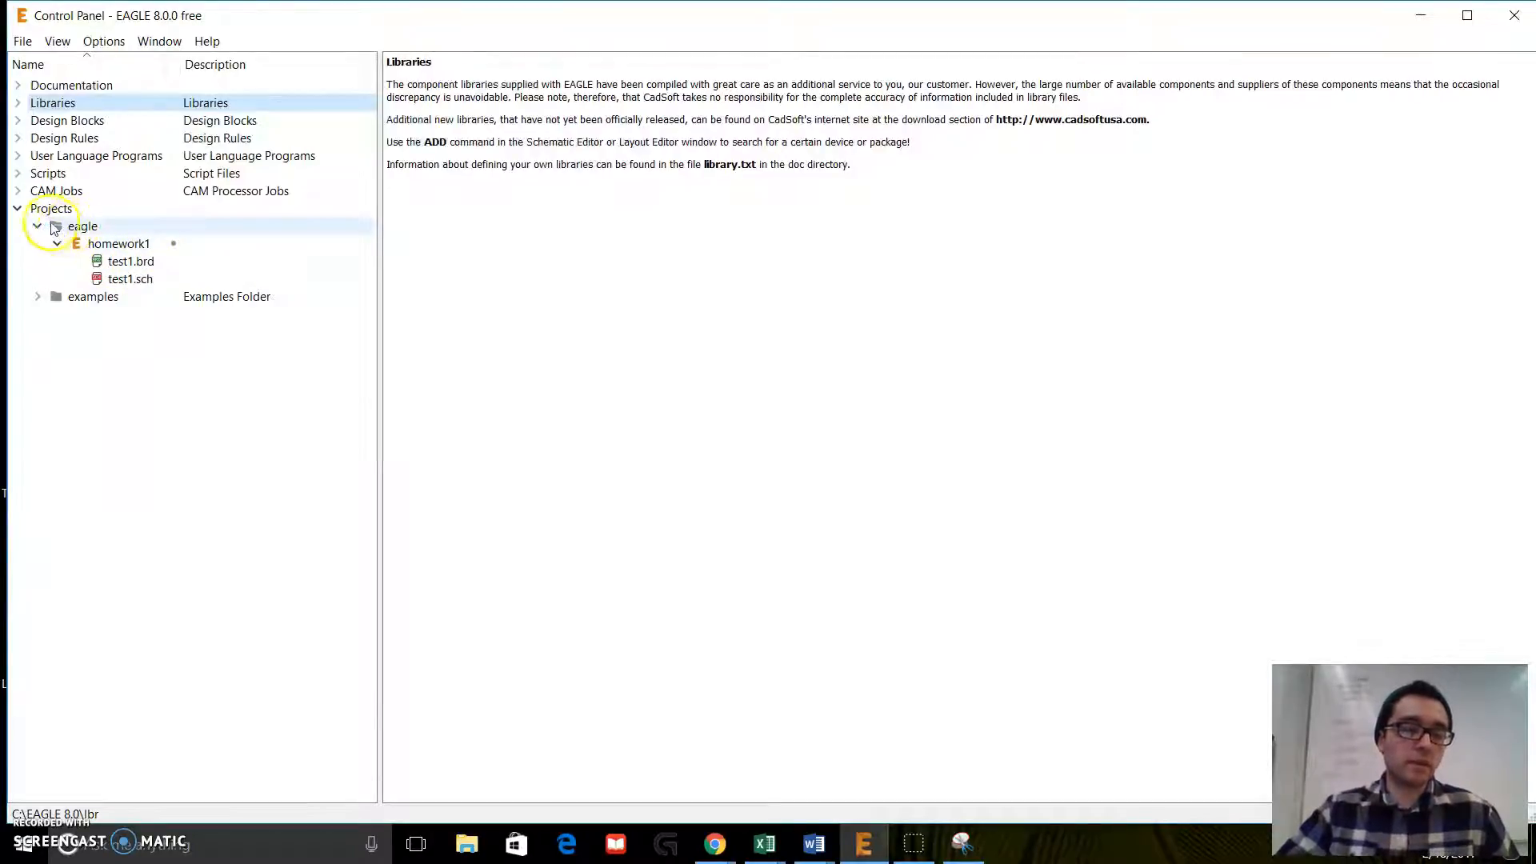
right_click(90, 211)
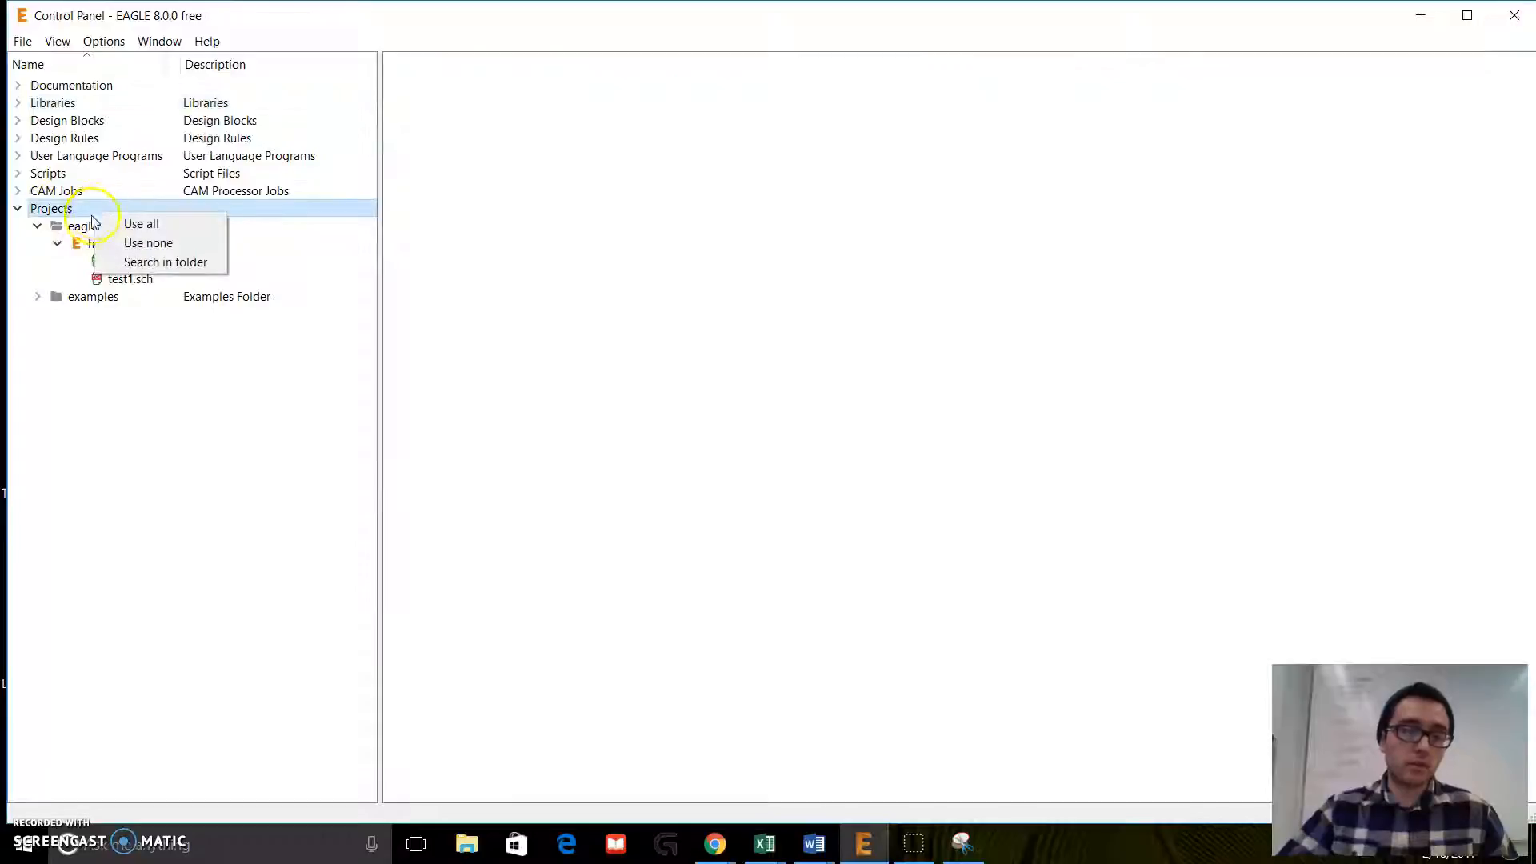
right_click(75, 238)
right_click(73, 229)
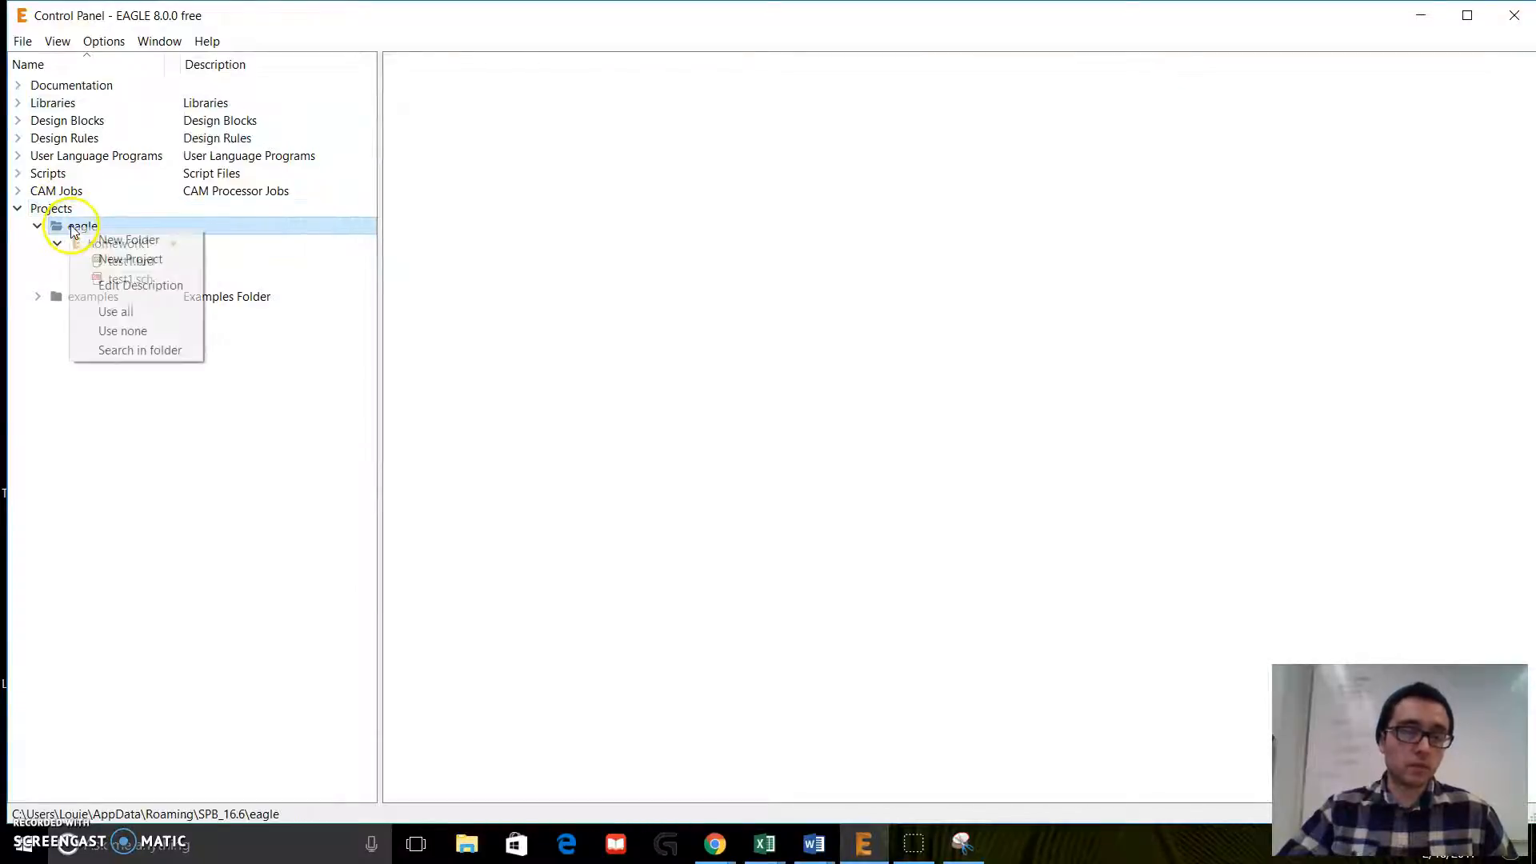
click(124, 259)
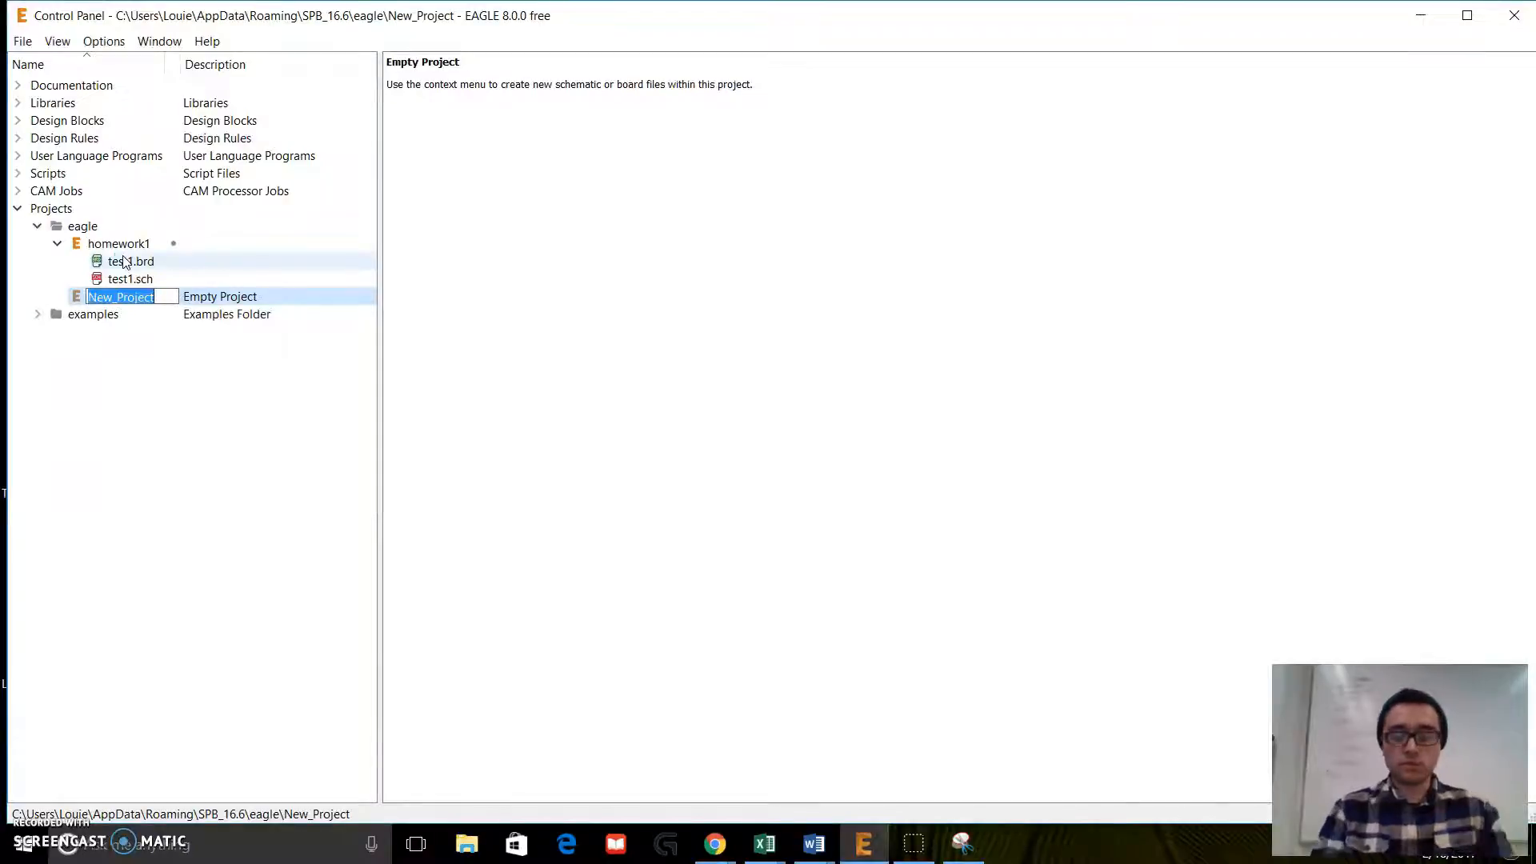
key(BackSpace)
text(tutorial 1)
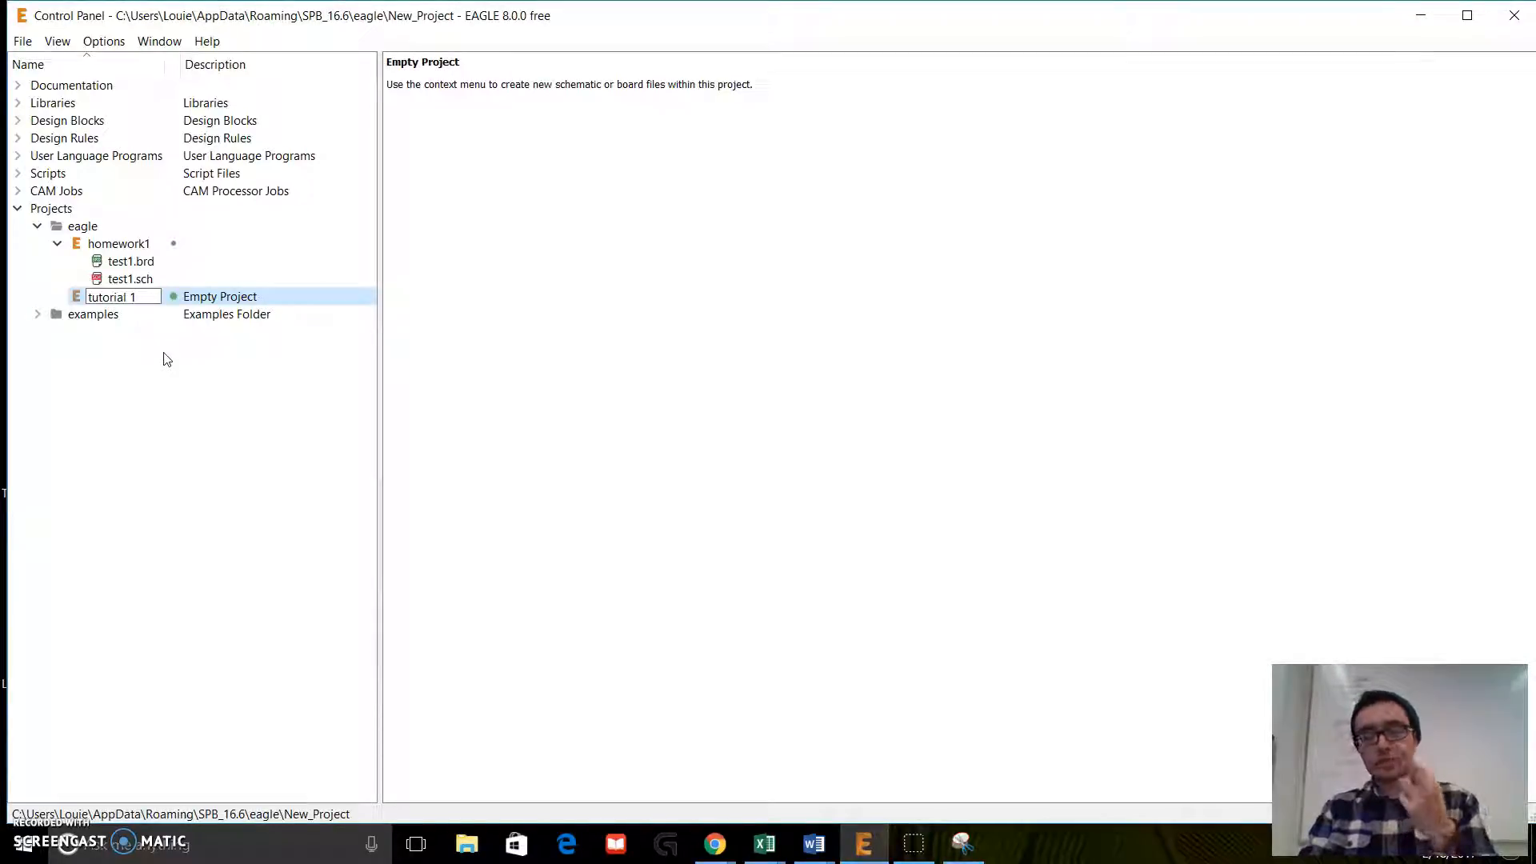
key(Return)
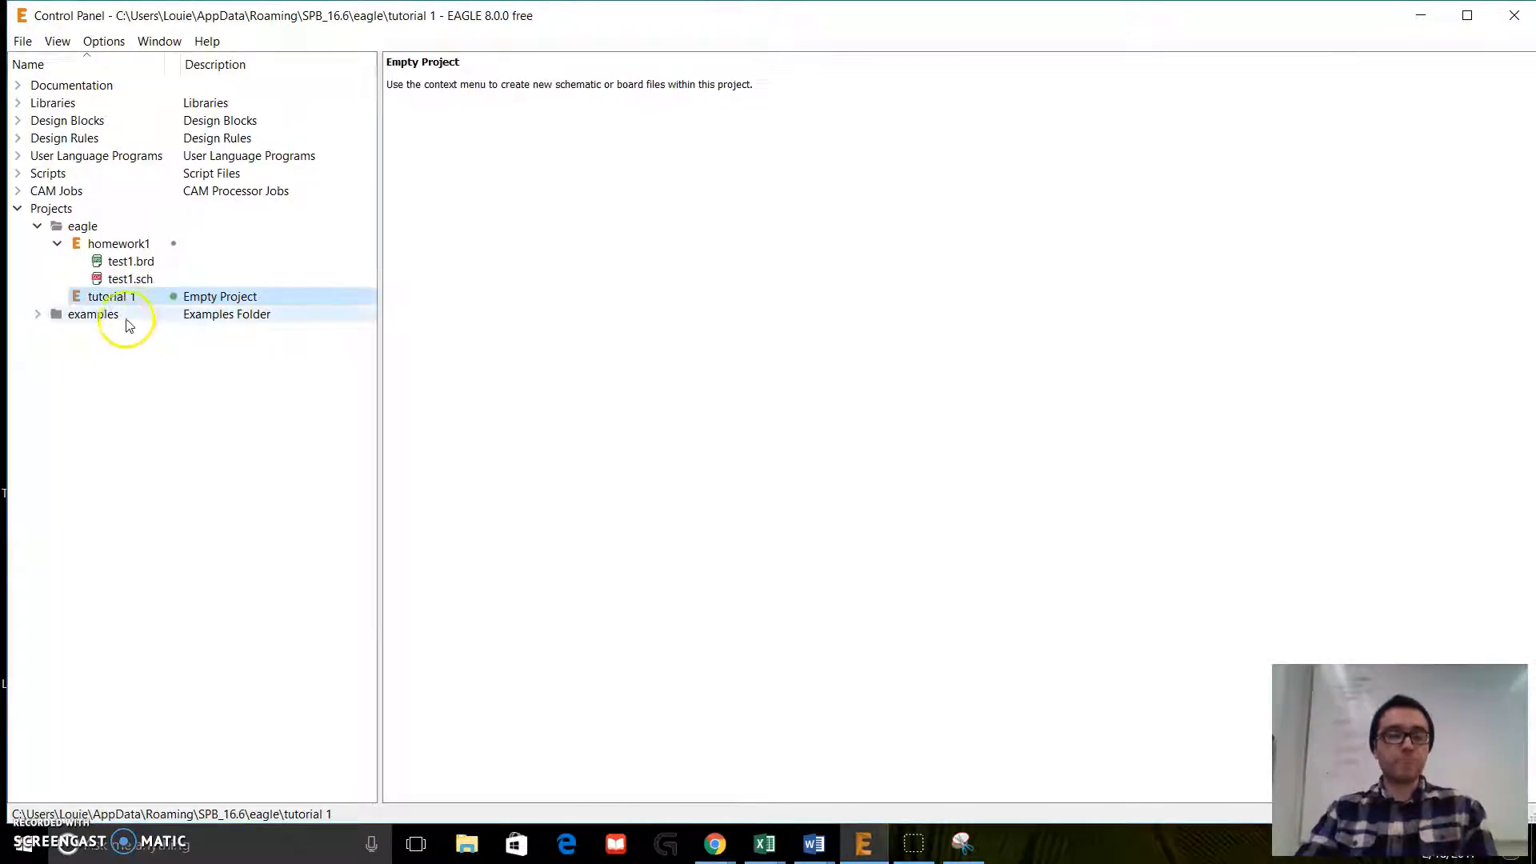
Step: Start the tutorial 1 project's description with the bold headline "<b> Blinky boad for eagle tutorial"
right_click(193, 303)
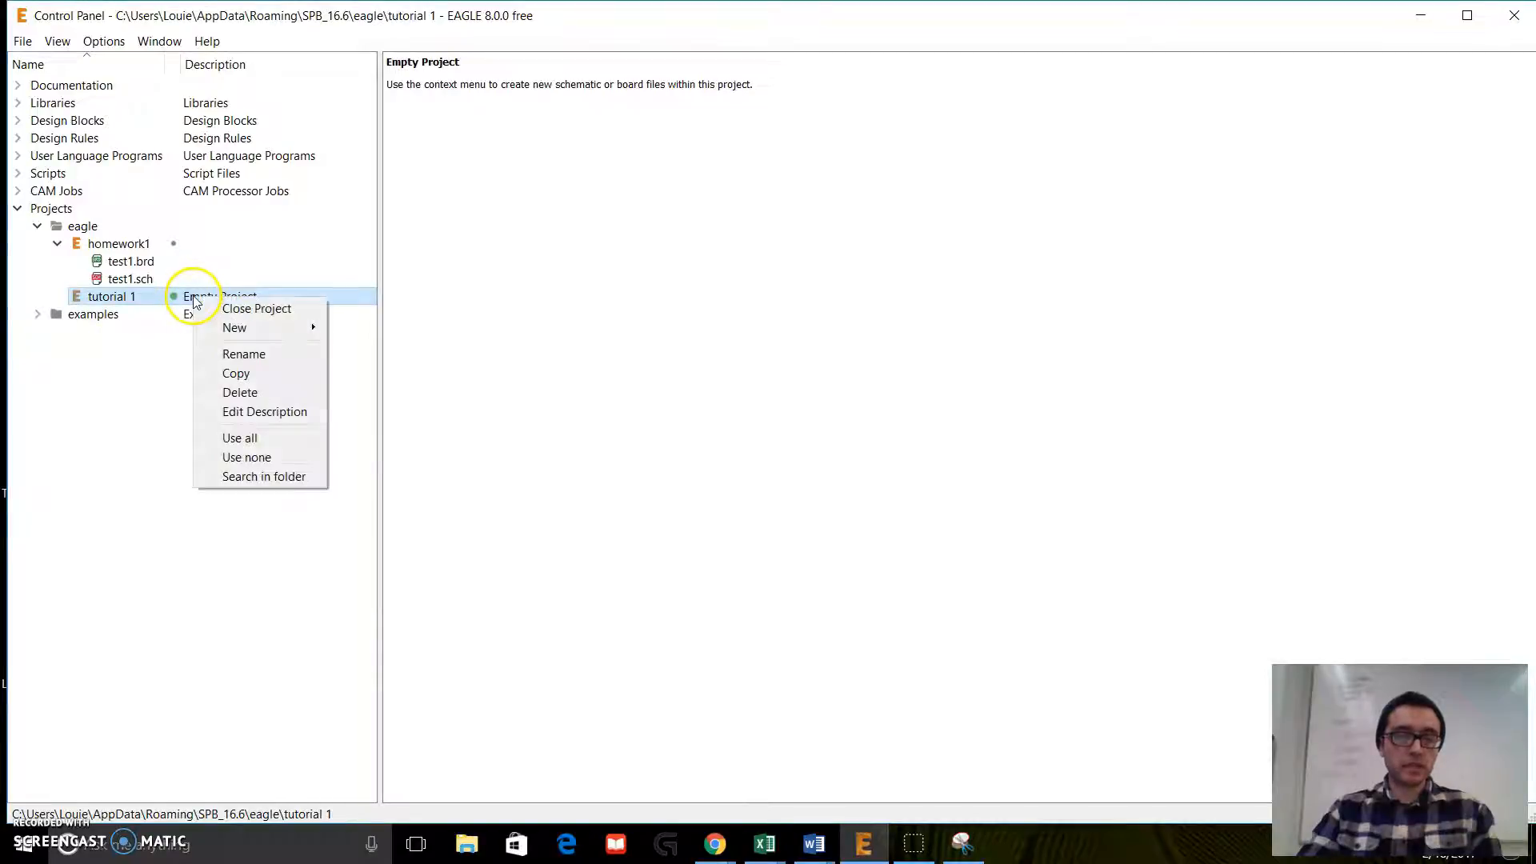
click(255, 412)
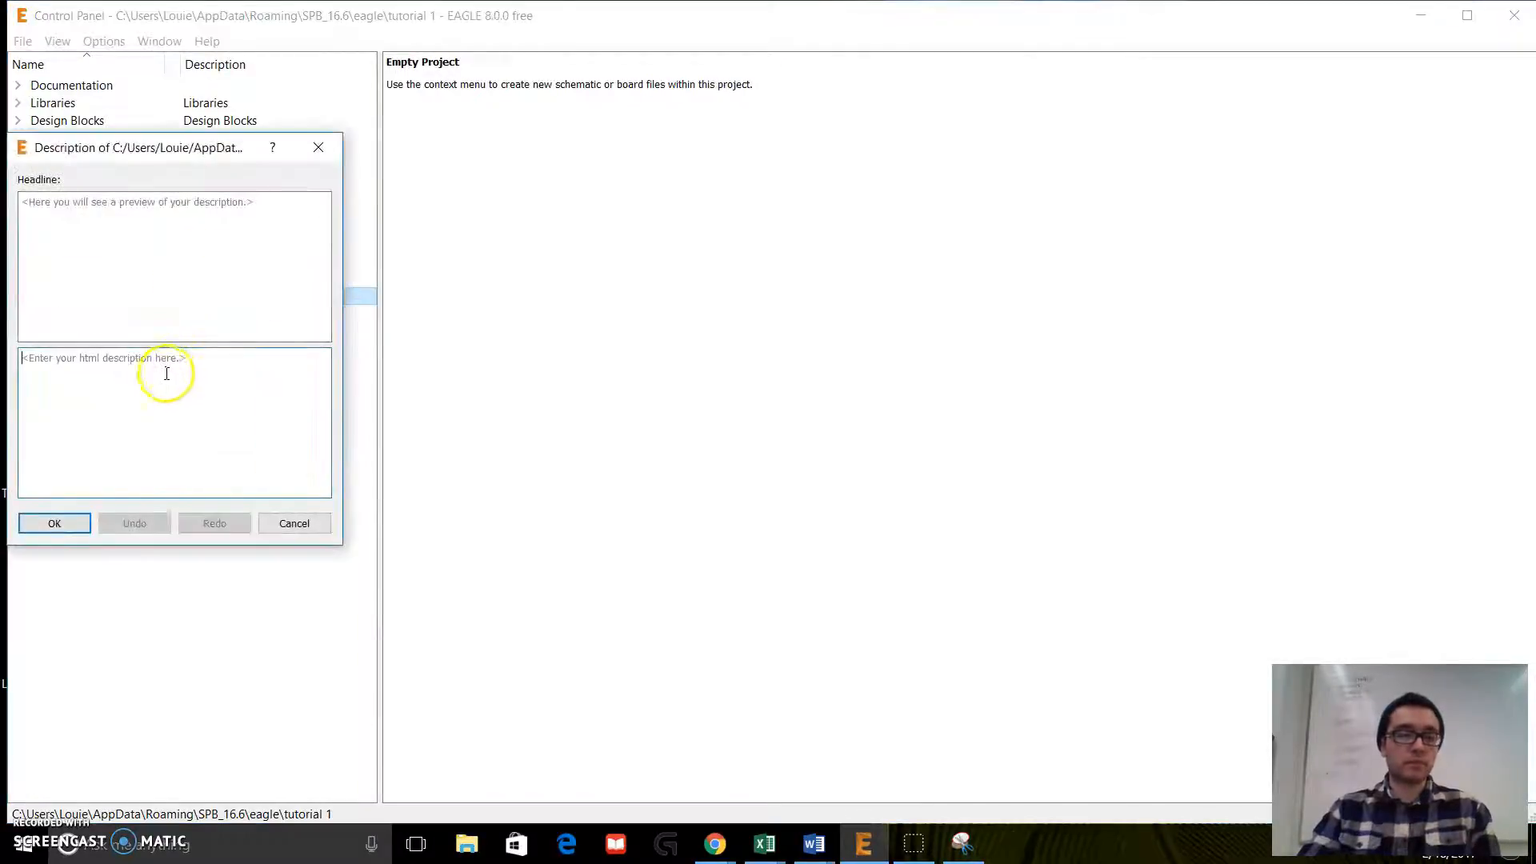
text(<>)
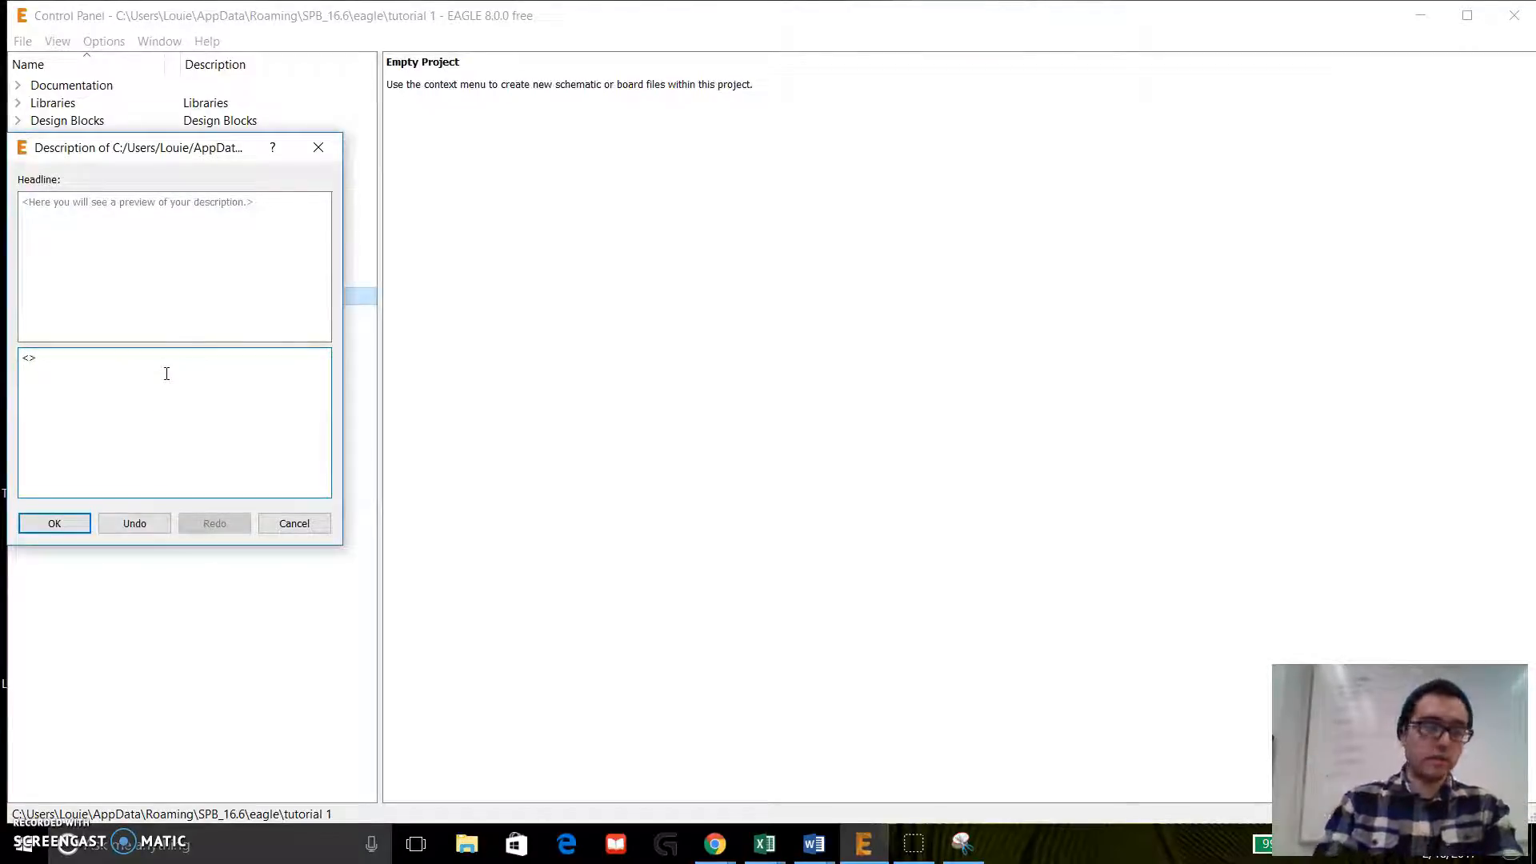
key(Right)
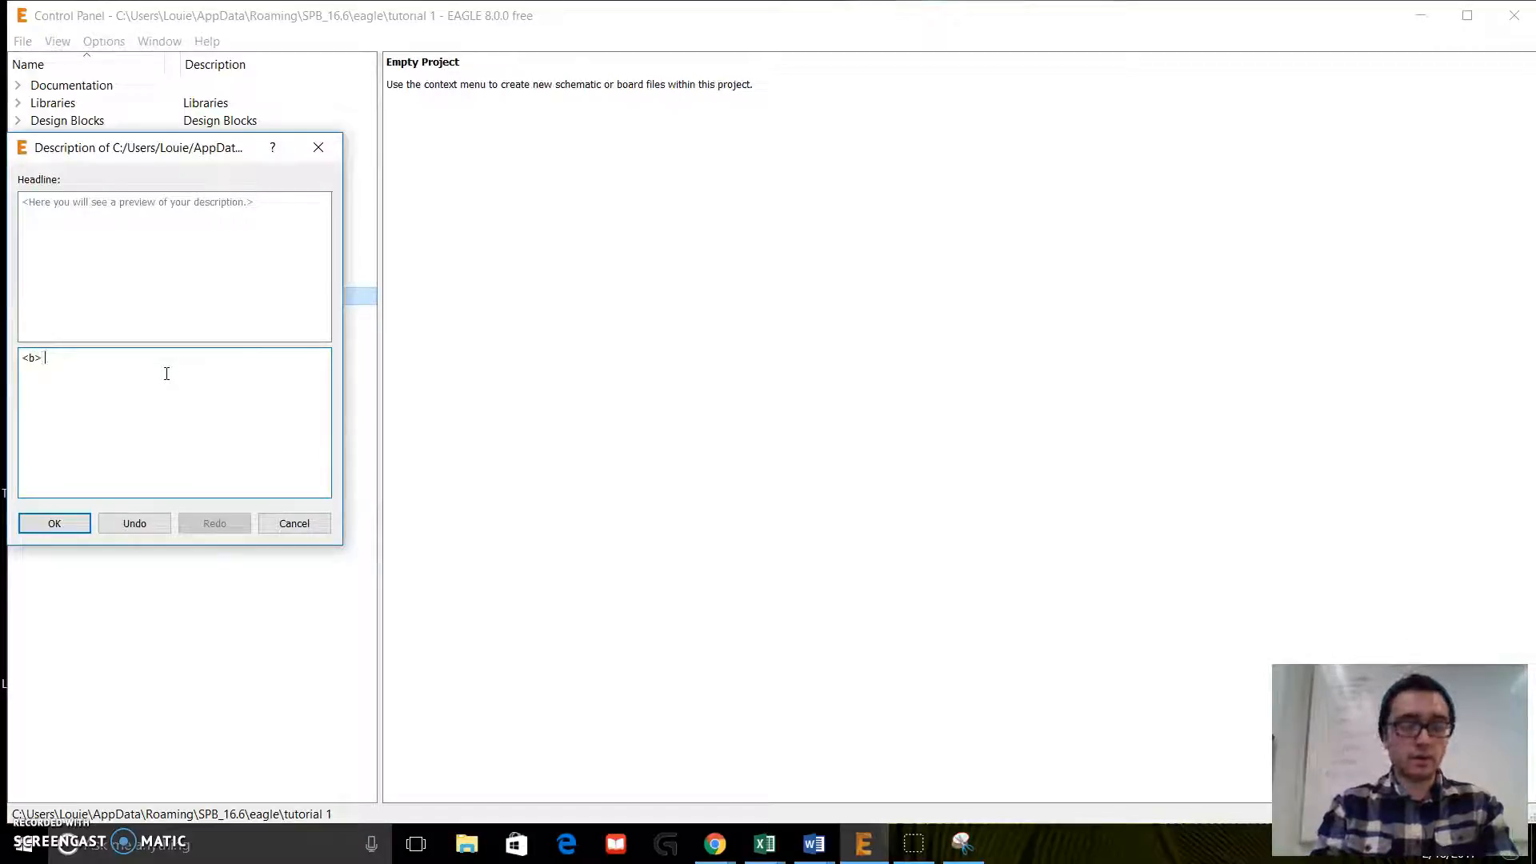
text(Blink)
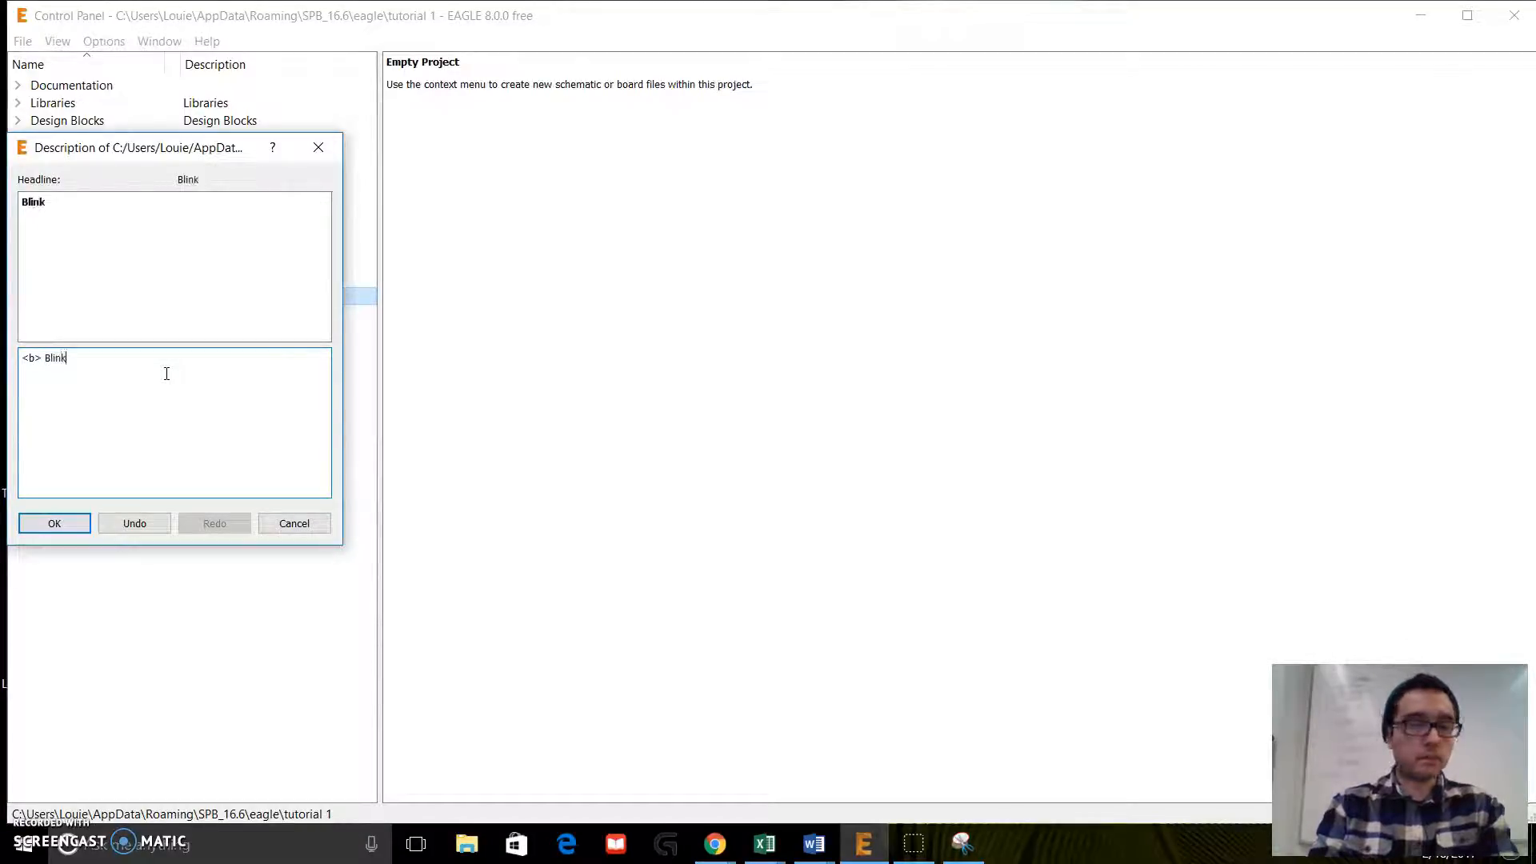
text(y boad fo)
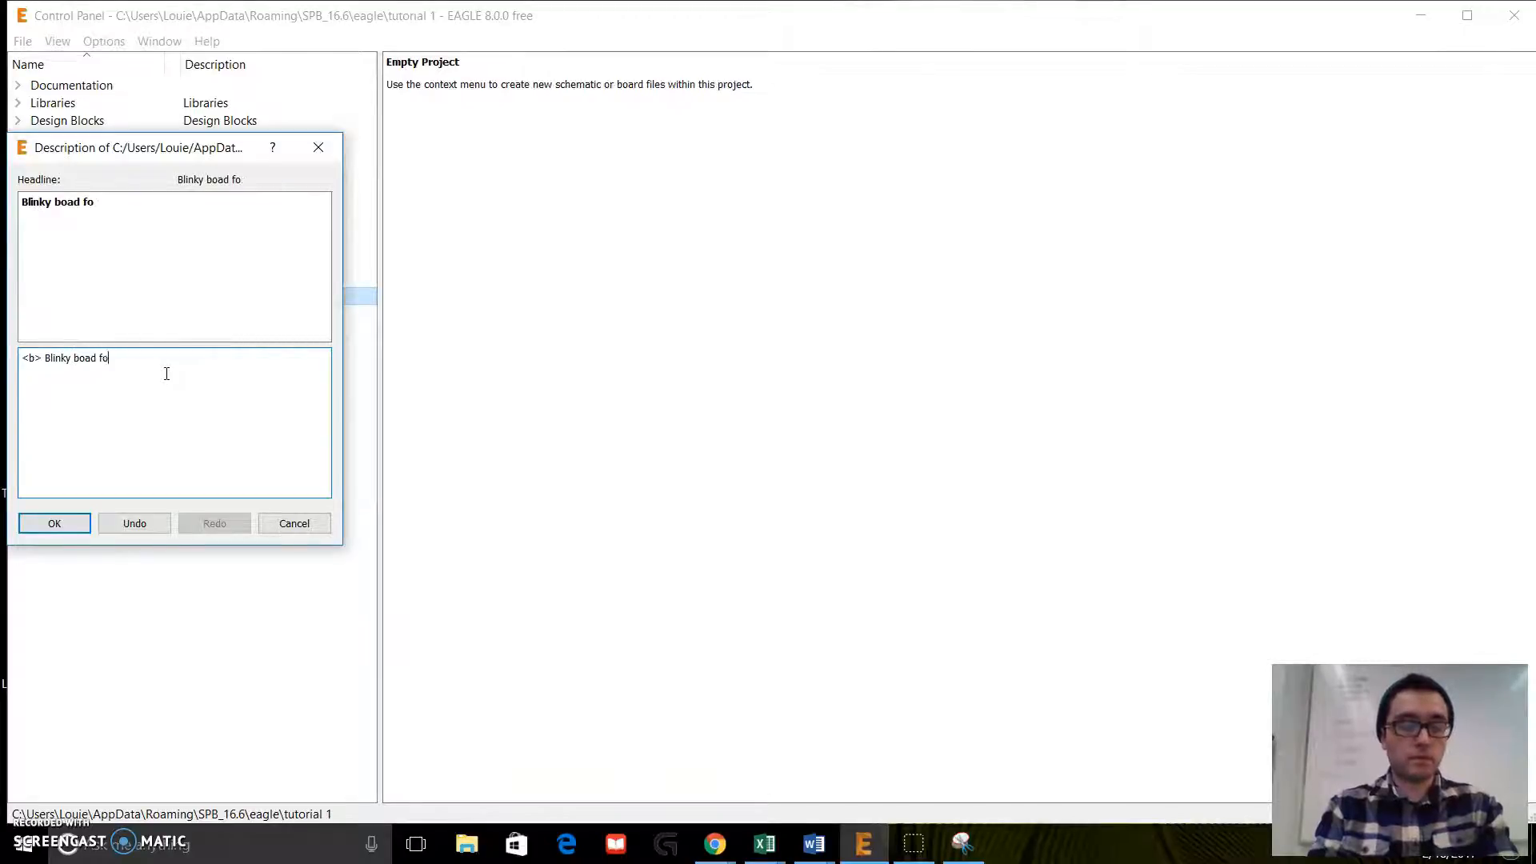
text(r eagle tutorial)
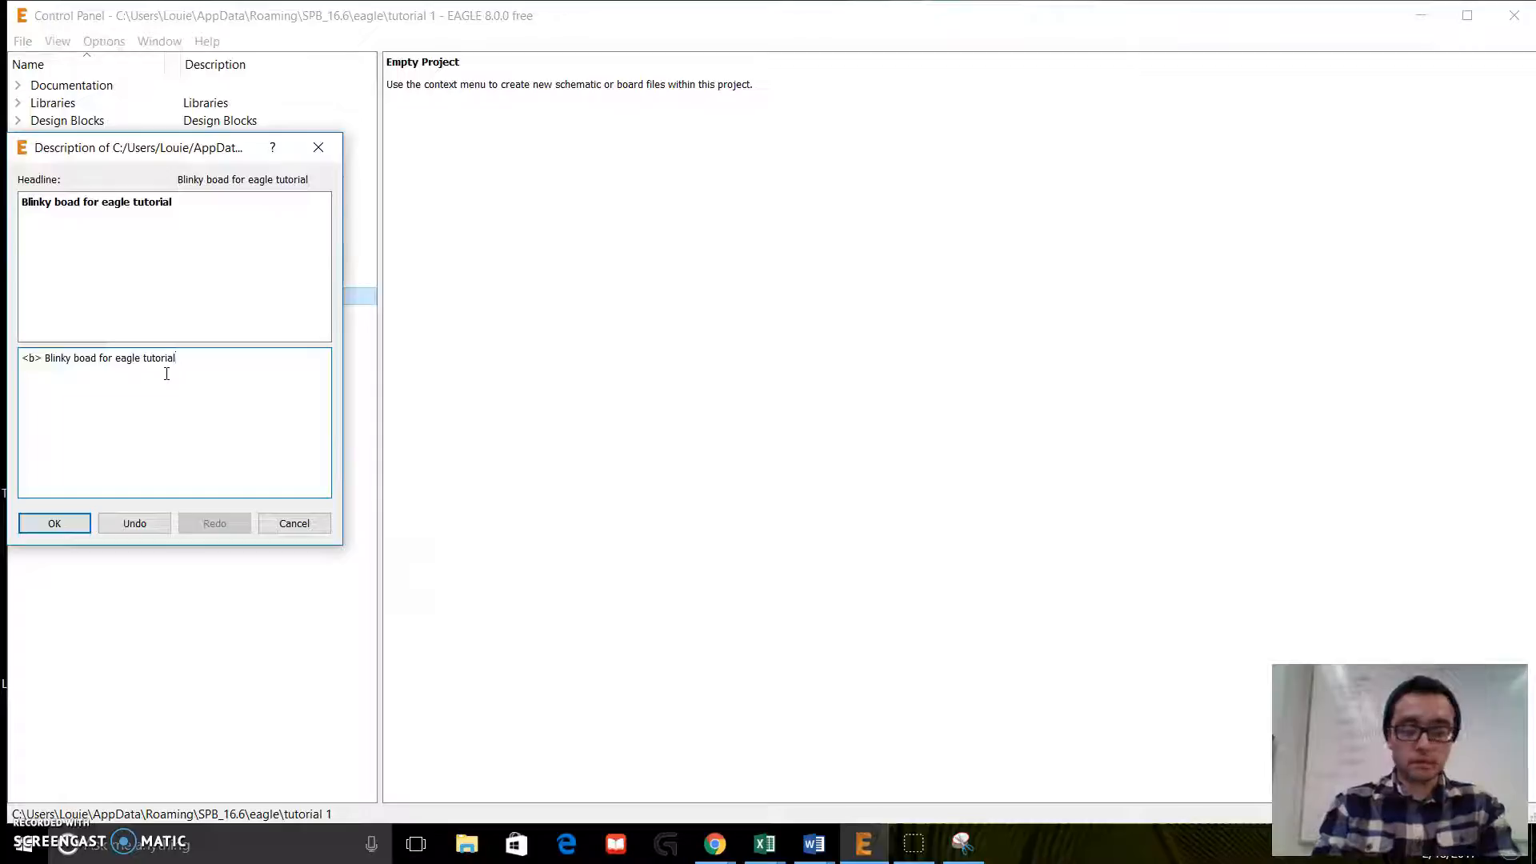
Step: Add a second description line with "<br> by" followed by the author's full name, and save the description
key(Return)
text(<>)
text(br>)
text( by)
text( Louie Lozano)
click(118, 399)
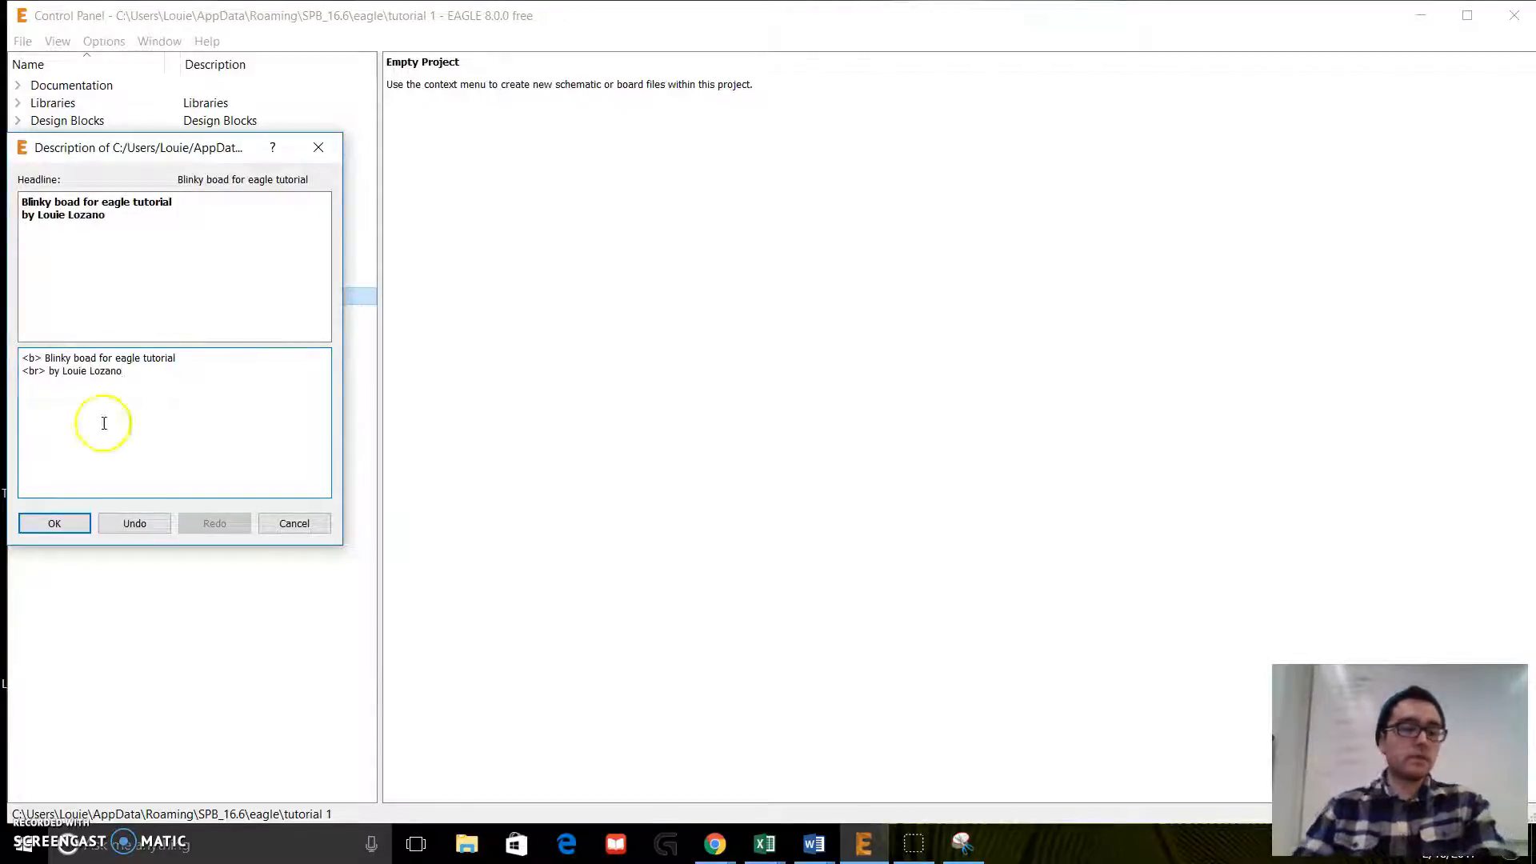
click(52, 528)
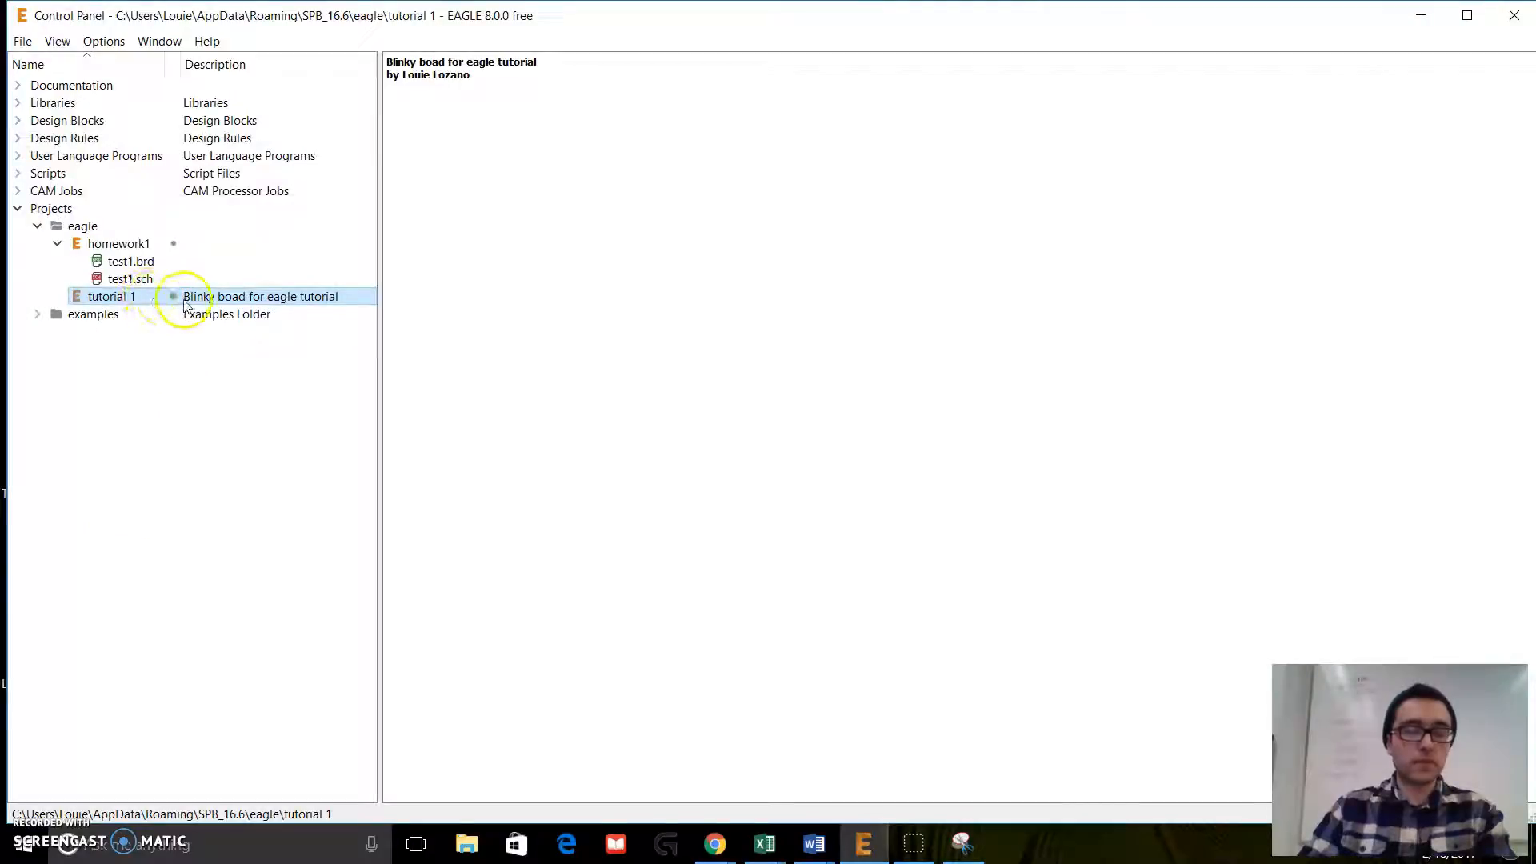
Step: Create a new schematic in the tutorial 1 project and return to the Control Panel
right_click(184, 304)
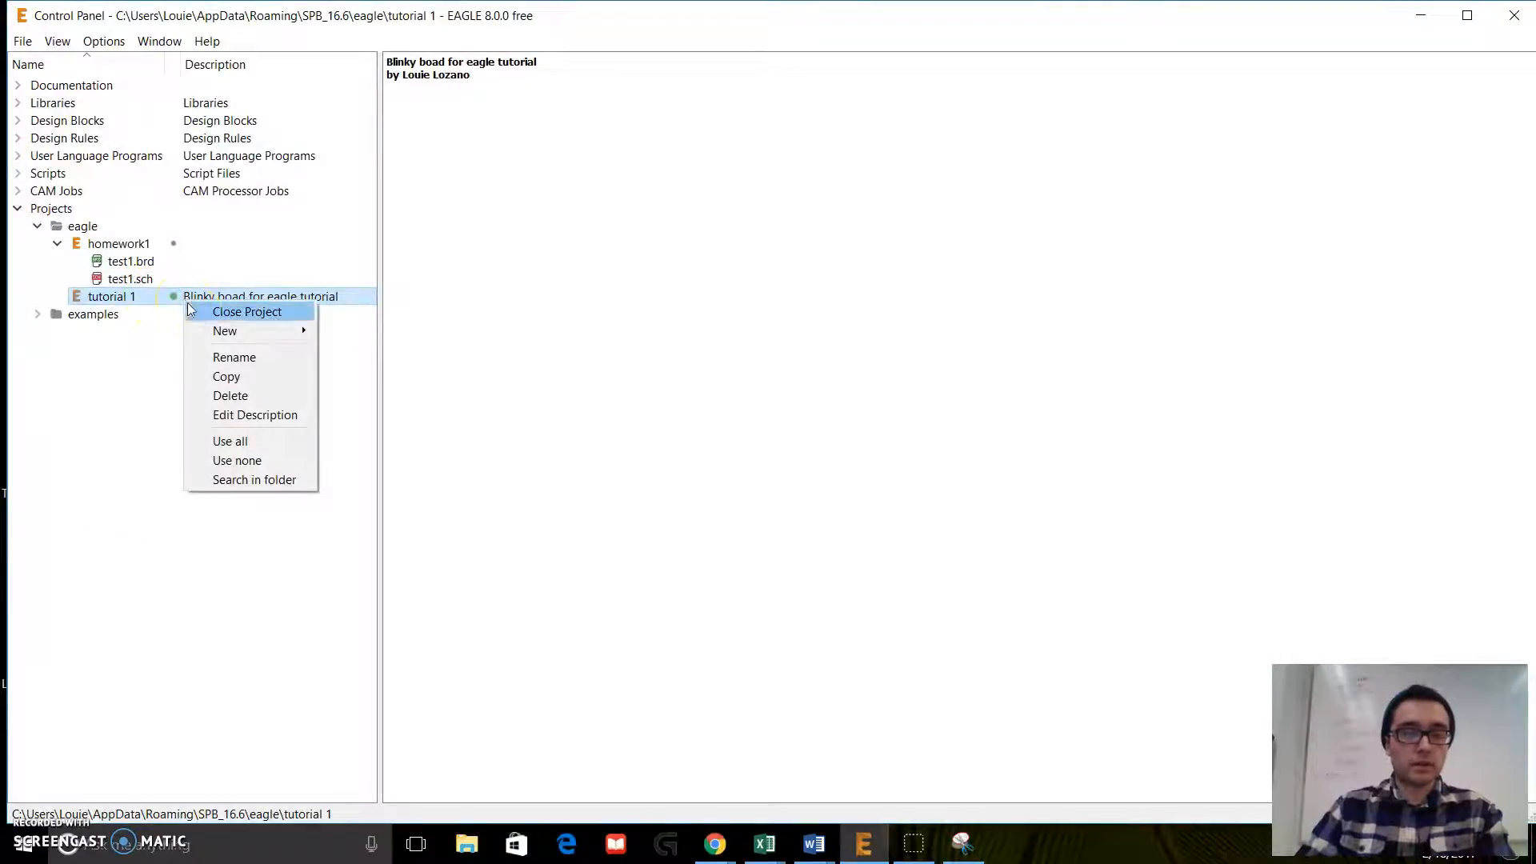
click(209, 330)
click(357, 336)
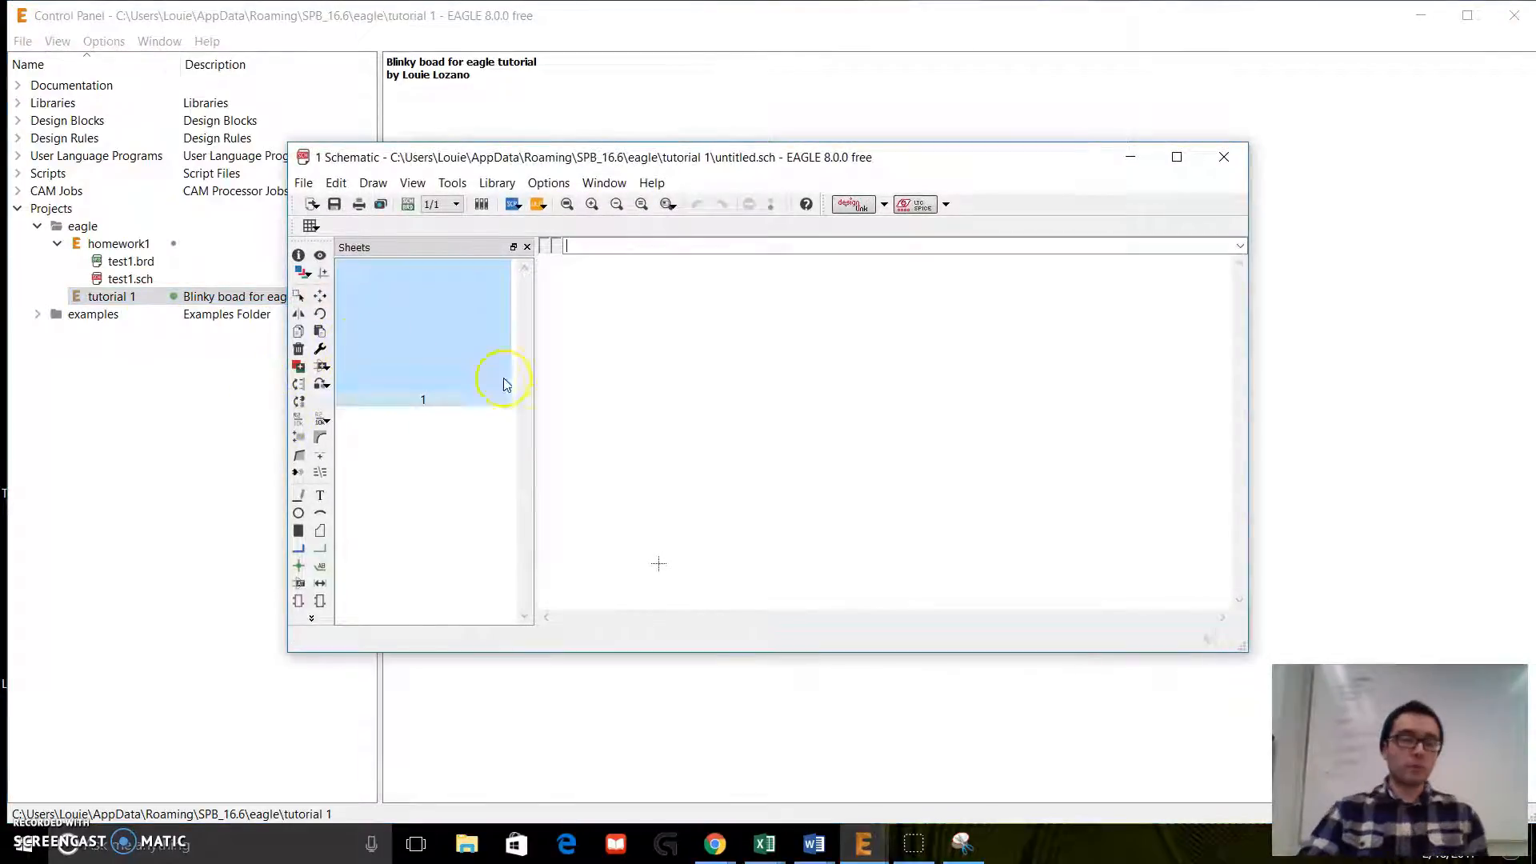
click(200, 486)
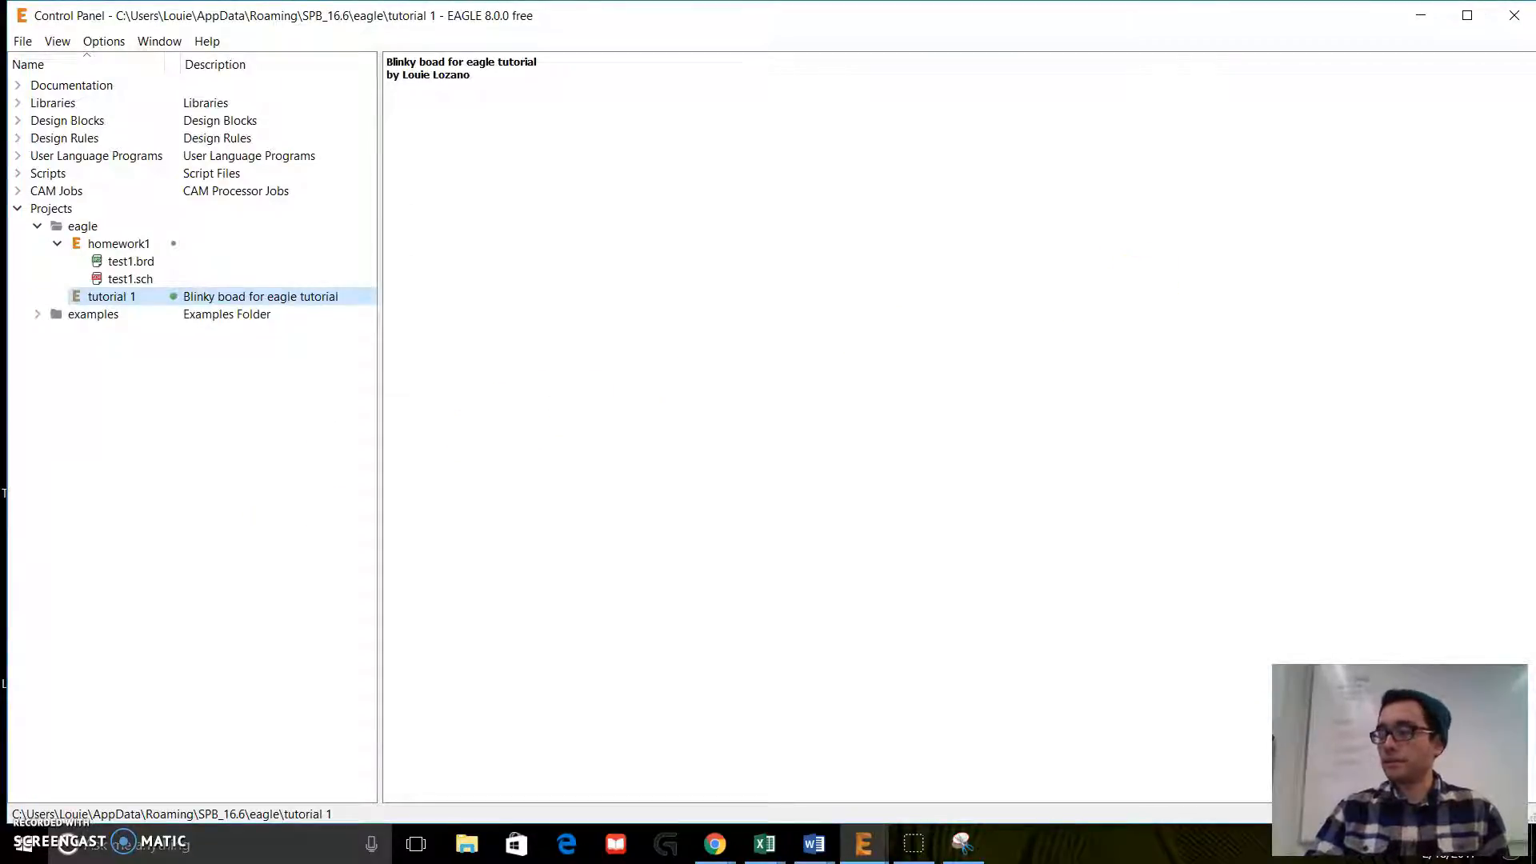
Step: Switch to Chrome to view the Adafruit Eagle Library page on GitHub, and minimize the browser
key(alt+Tab)
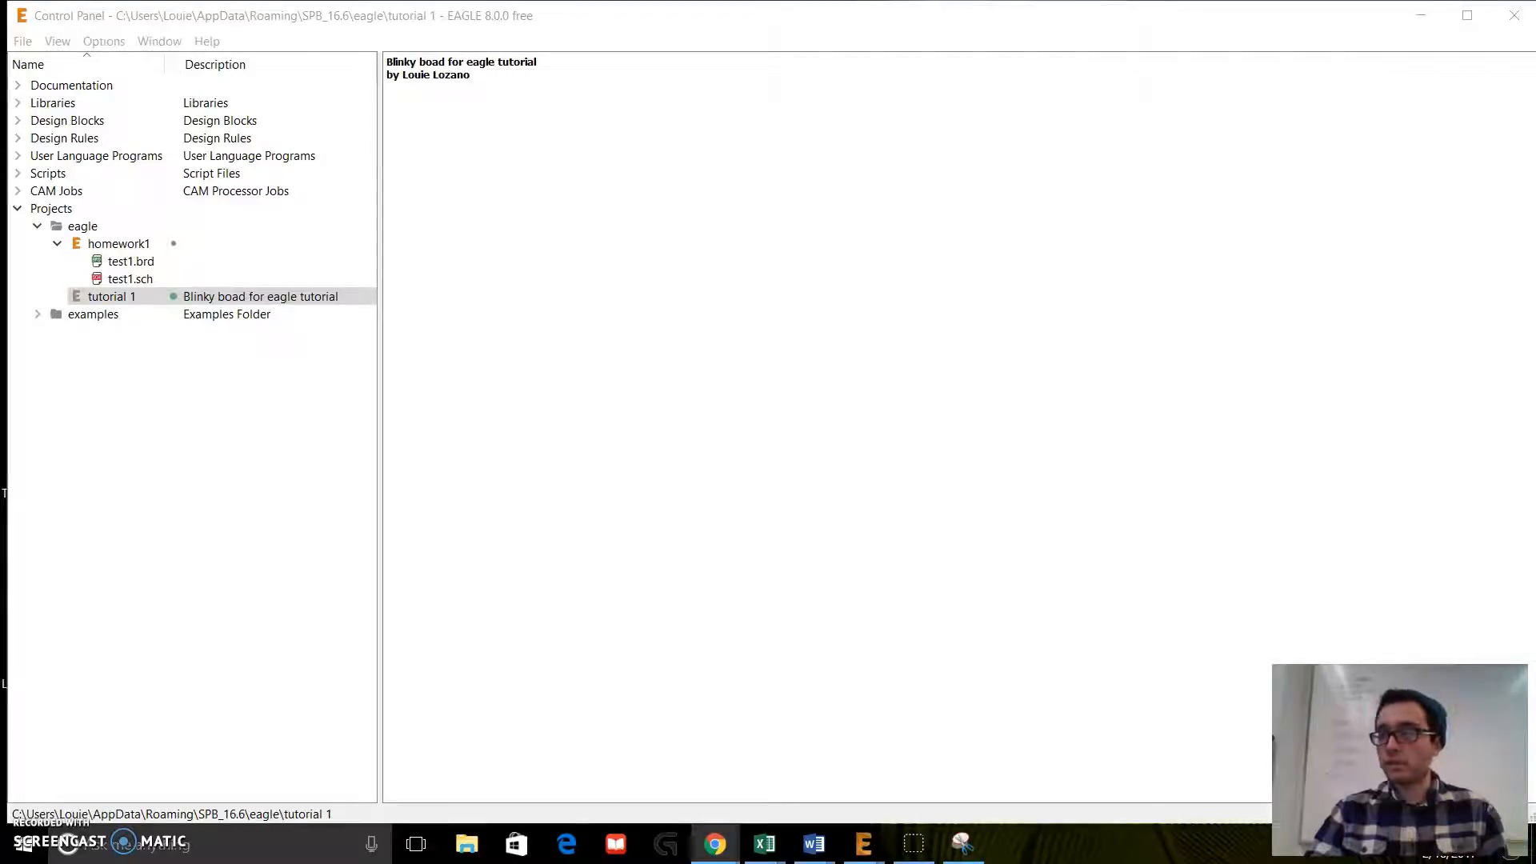
drag(1535, 103, 1036, 89)
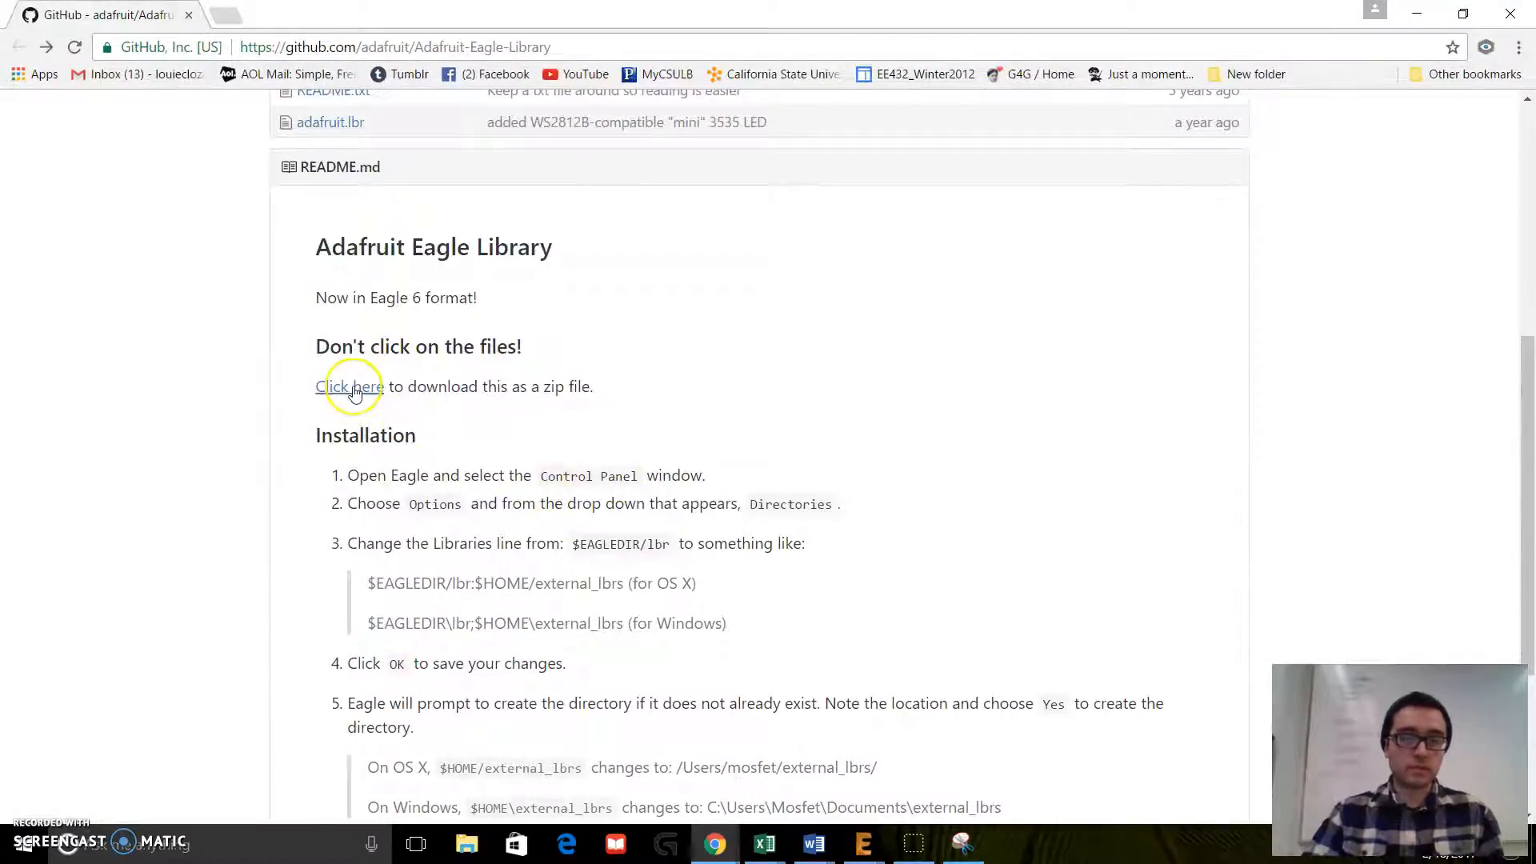
click(1417, 14)
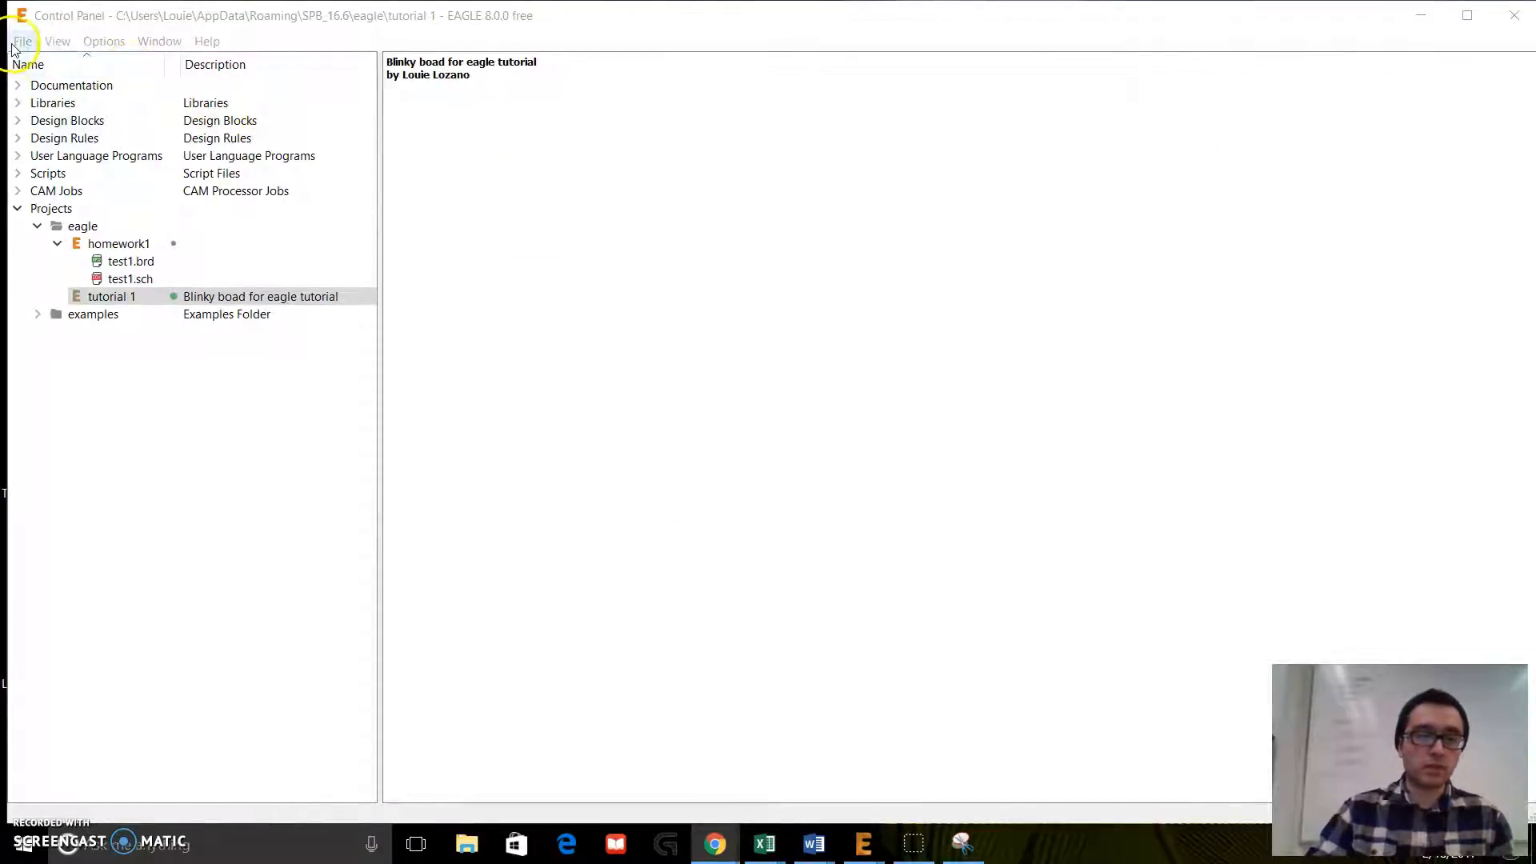
Step: Browse to the lbr folder inside EAGLE 8.0 on the C: drive in File Explorer and look for the Adafruit library files
click(471, 844)
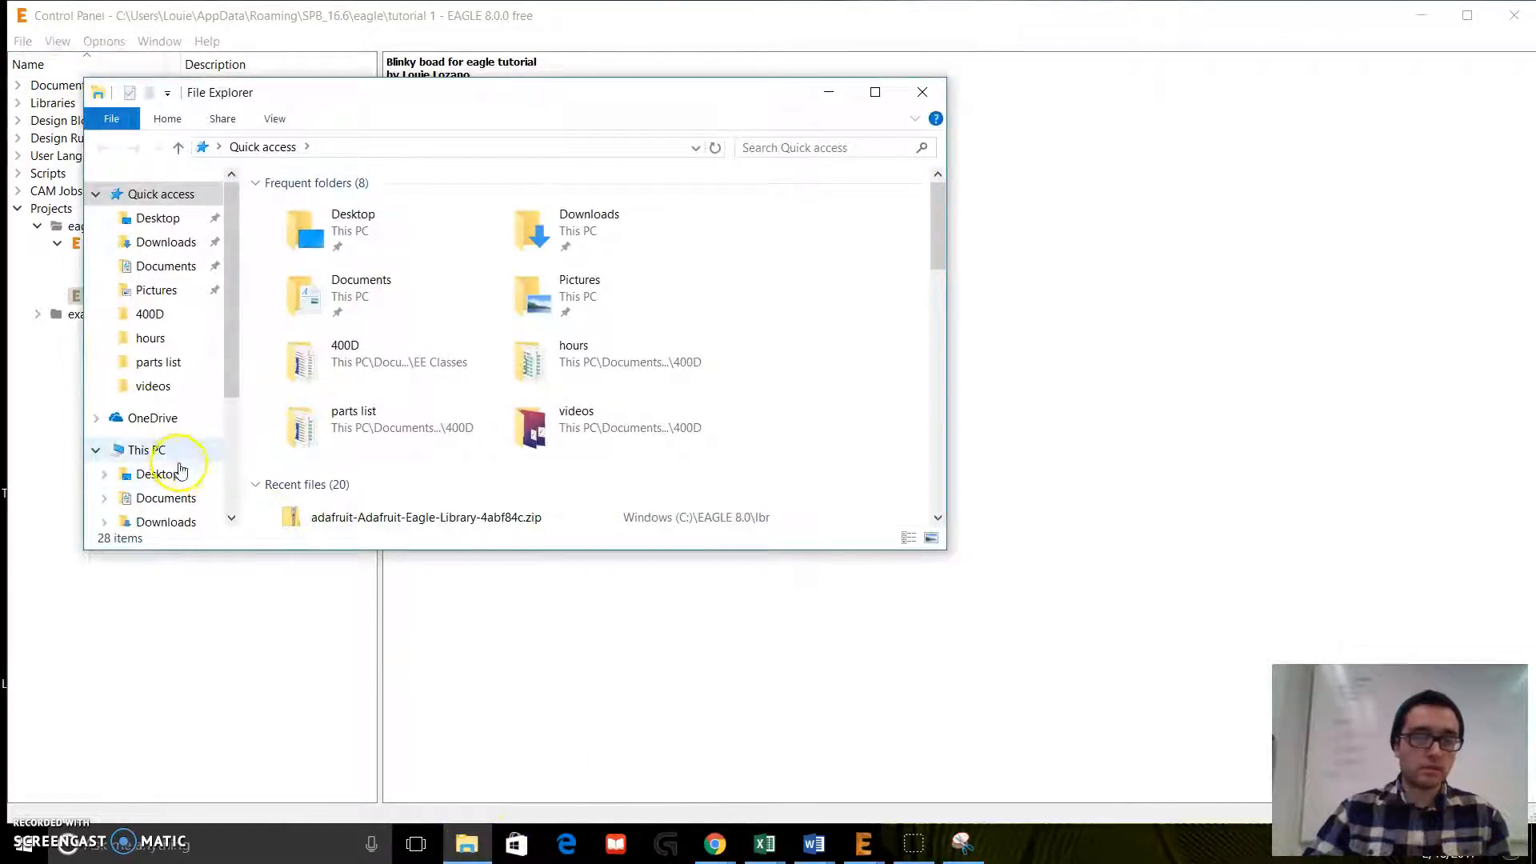
scroll(178, 463, down, 3)
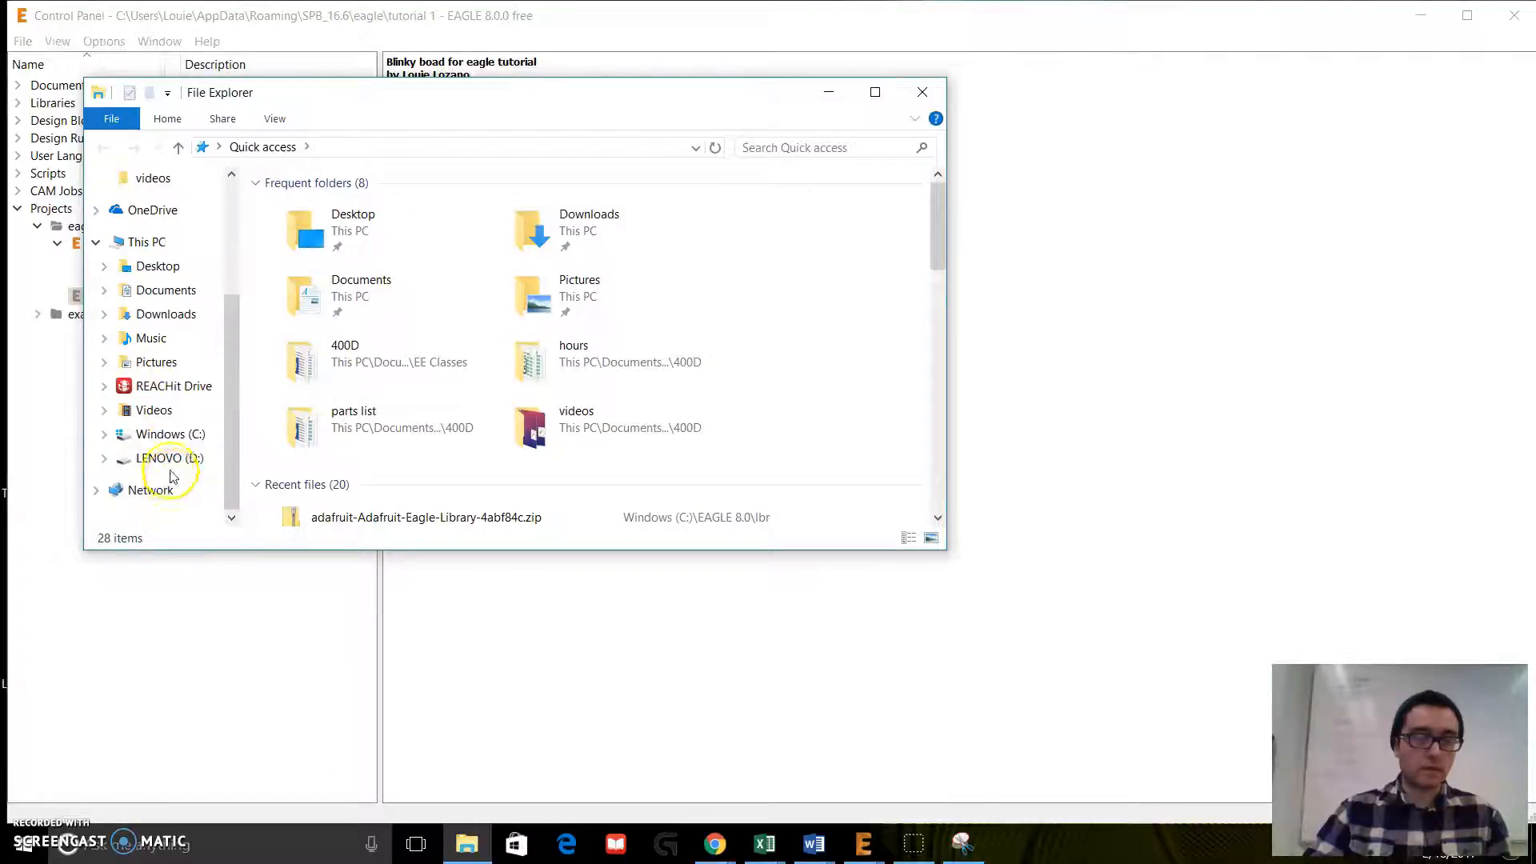
click(152, 434)
double_click(348, 212)
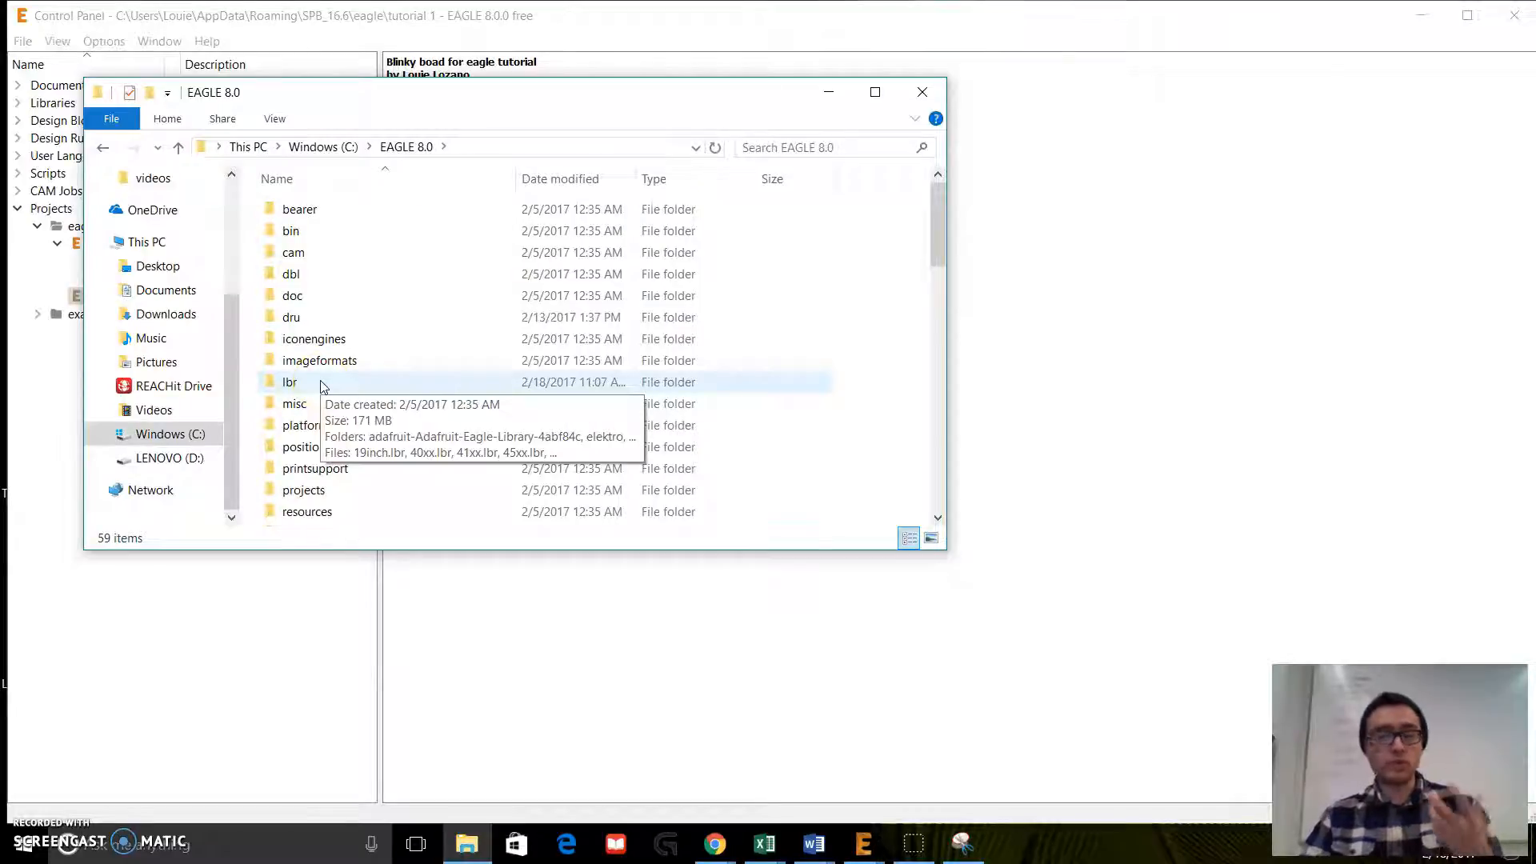
double_click(290, 382)
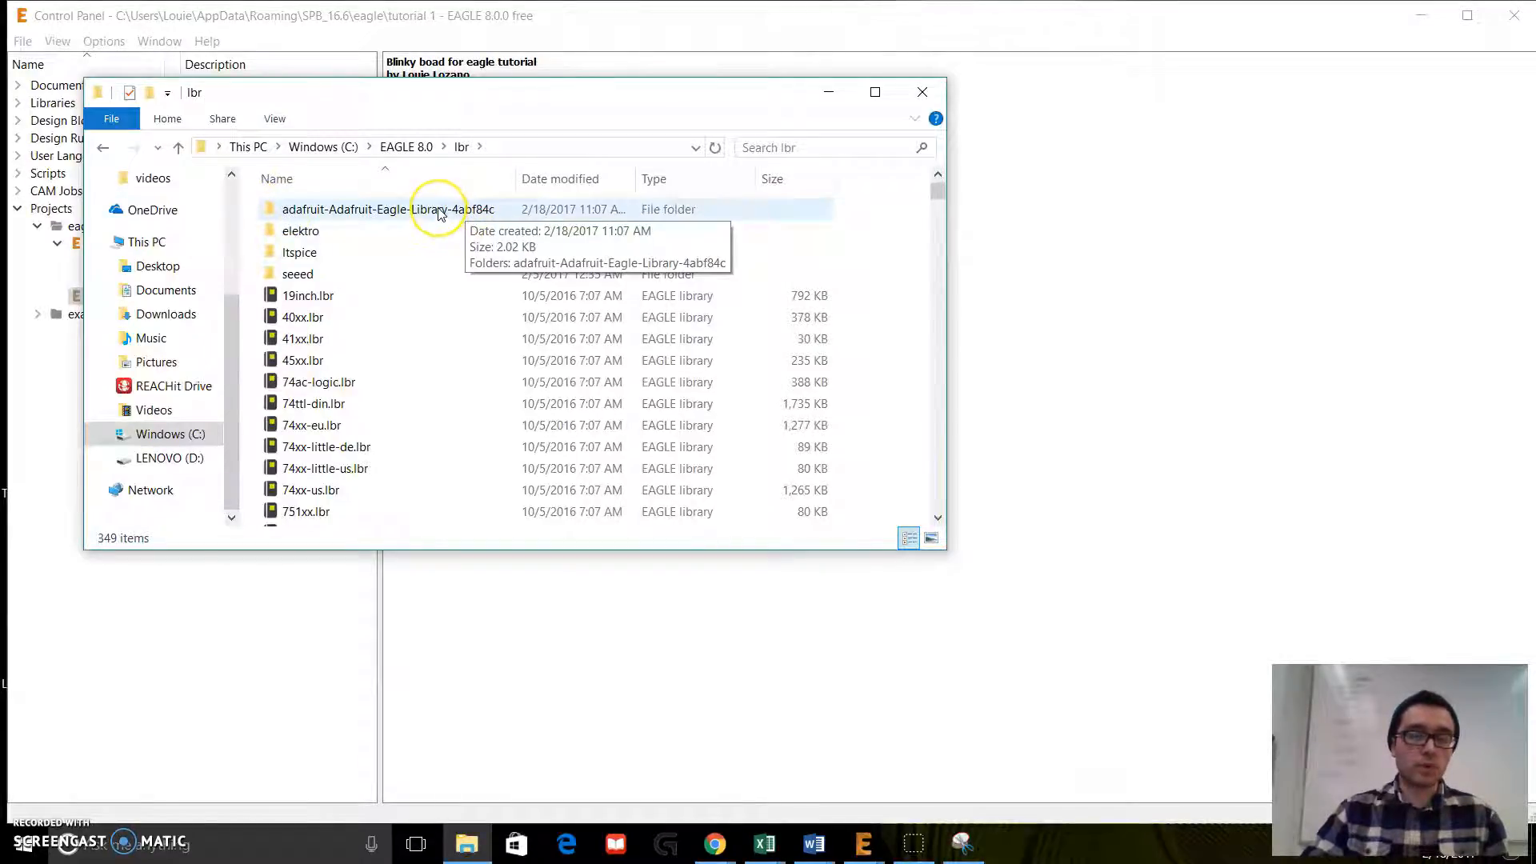
click(283, 216)
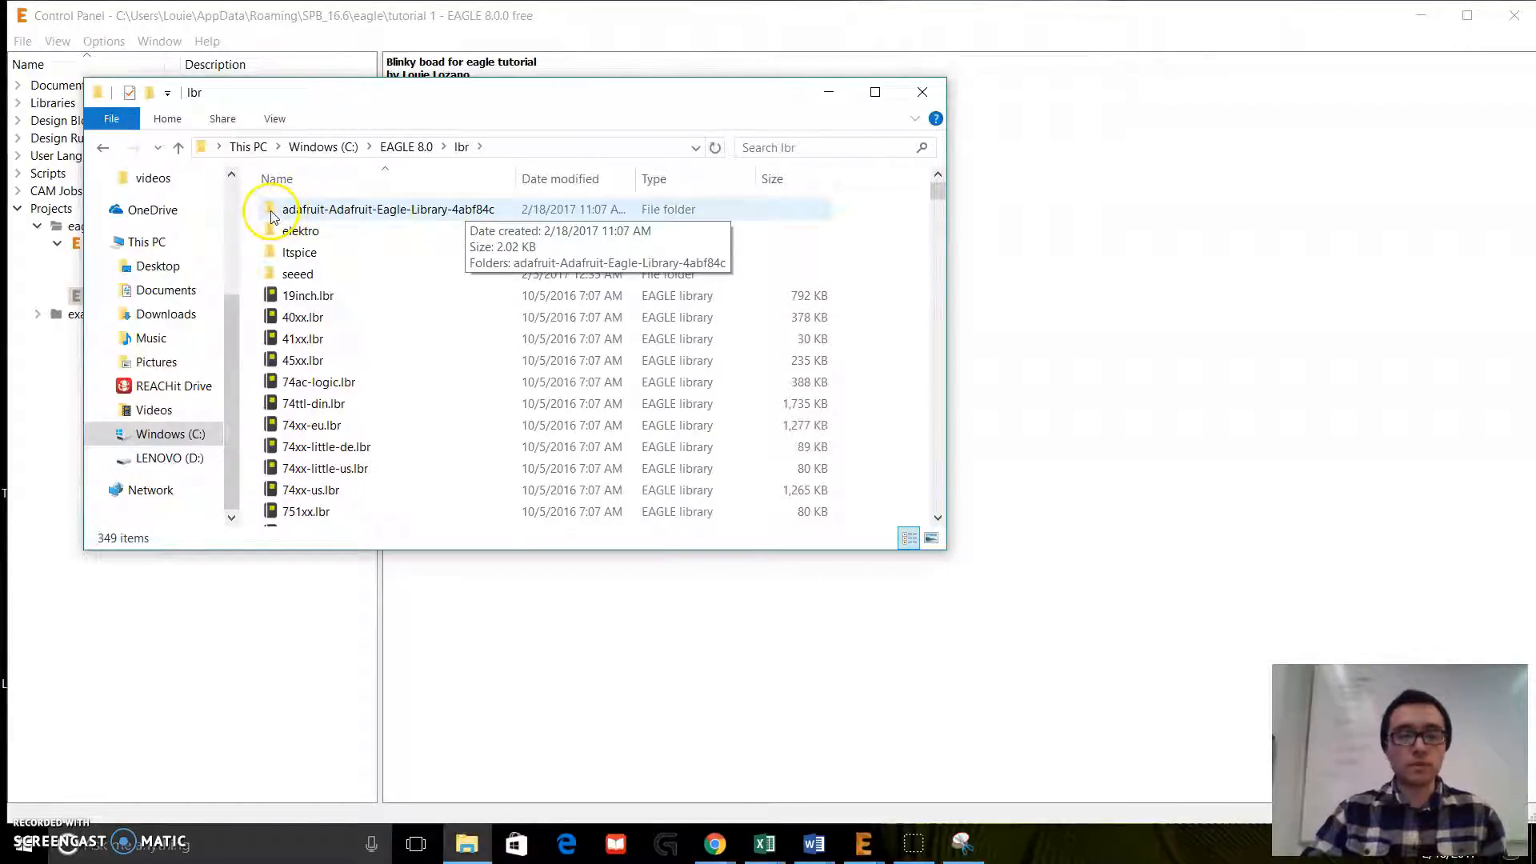
scroll(324, 332, down, 3)
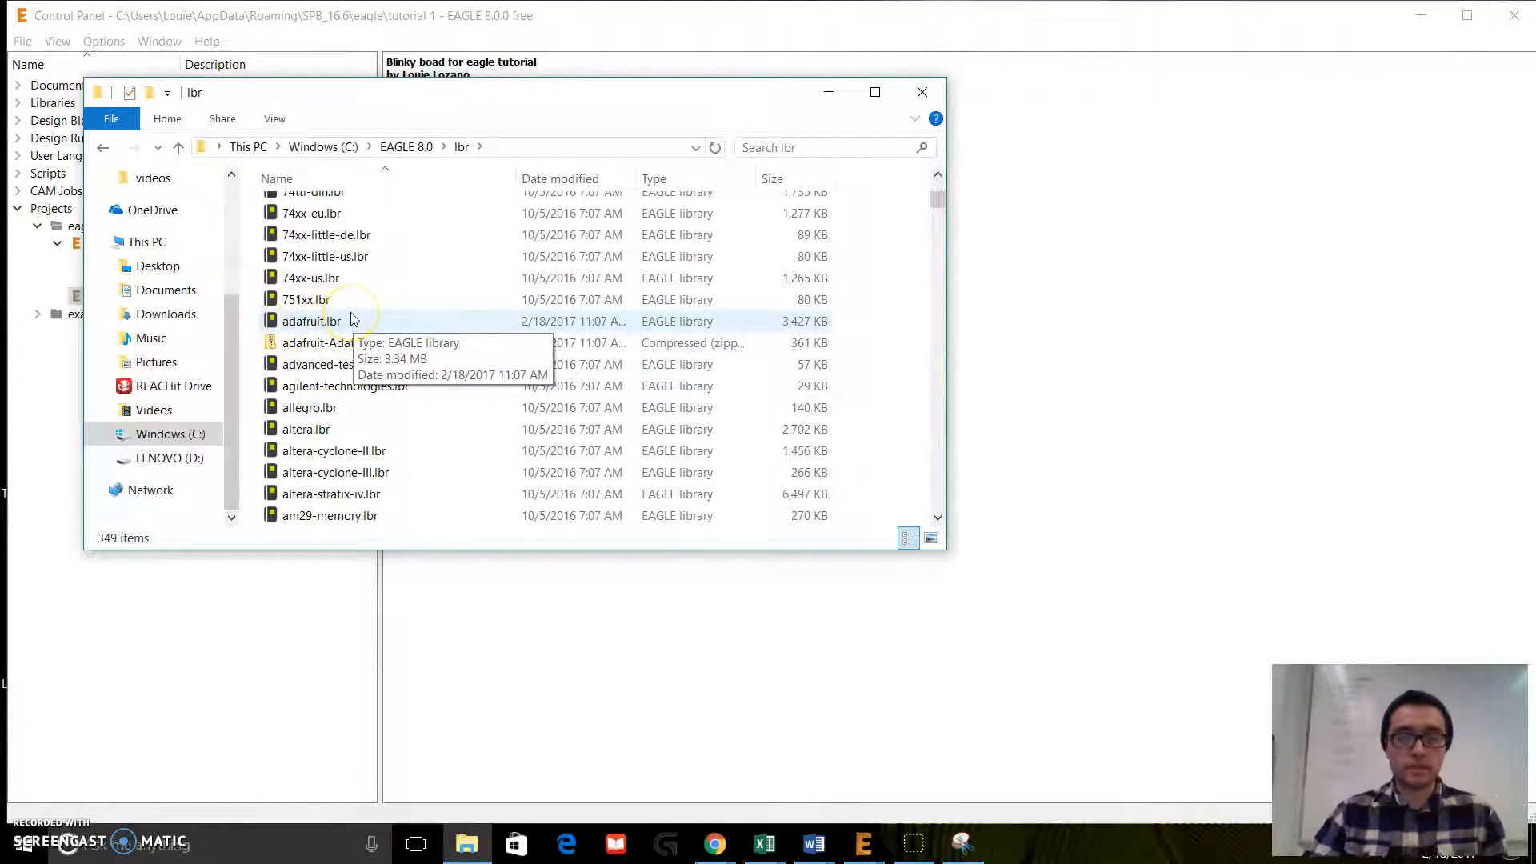
Step: Close the lbr folder window, bring up the untitled schematic in EAGLE, and maximize it
click(921, 92)
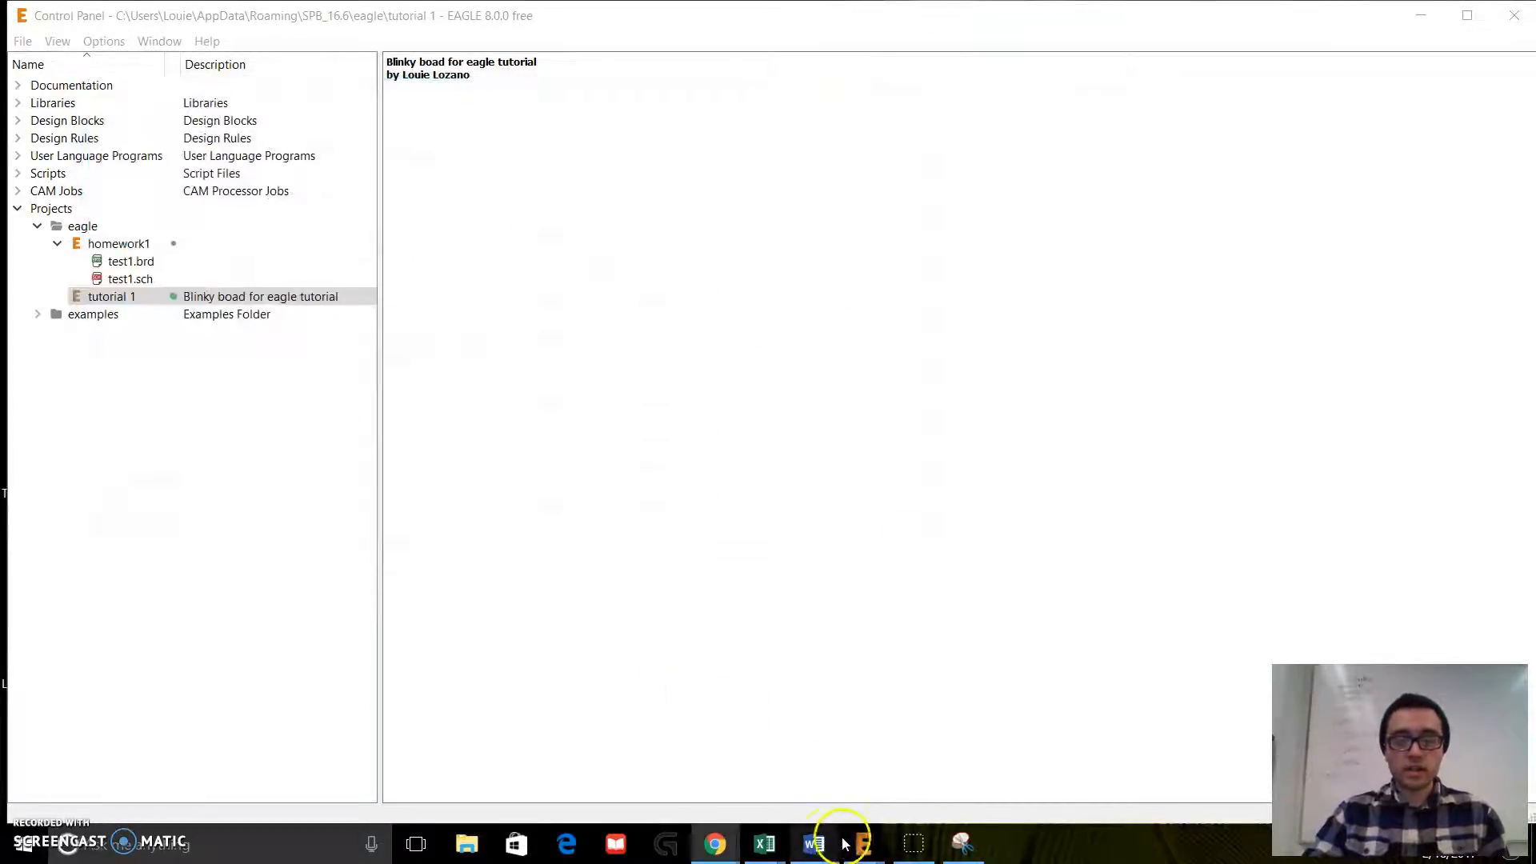
mouse_move(862, 842)
click(916, 769)
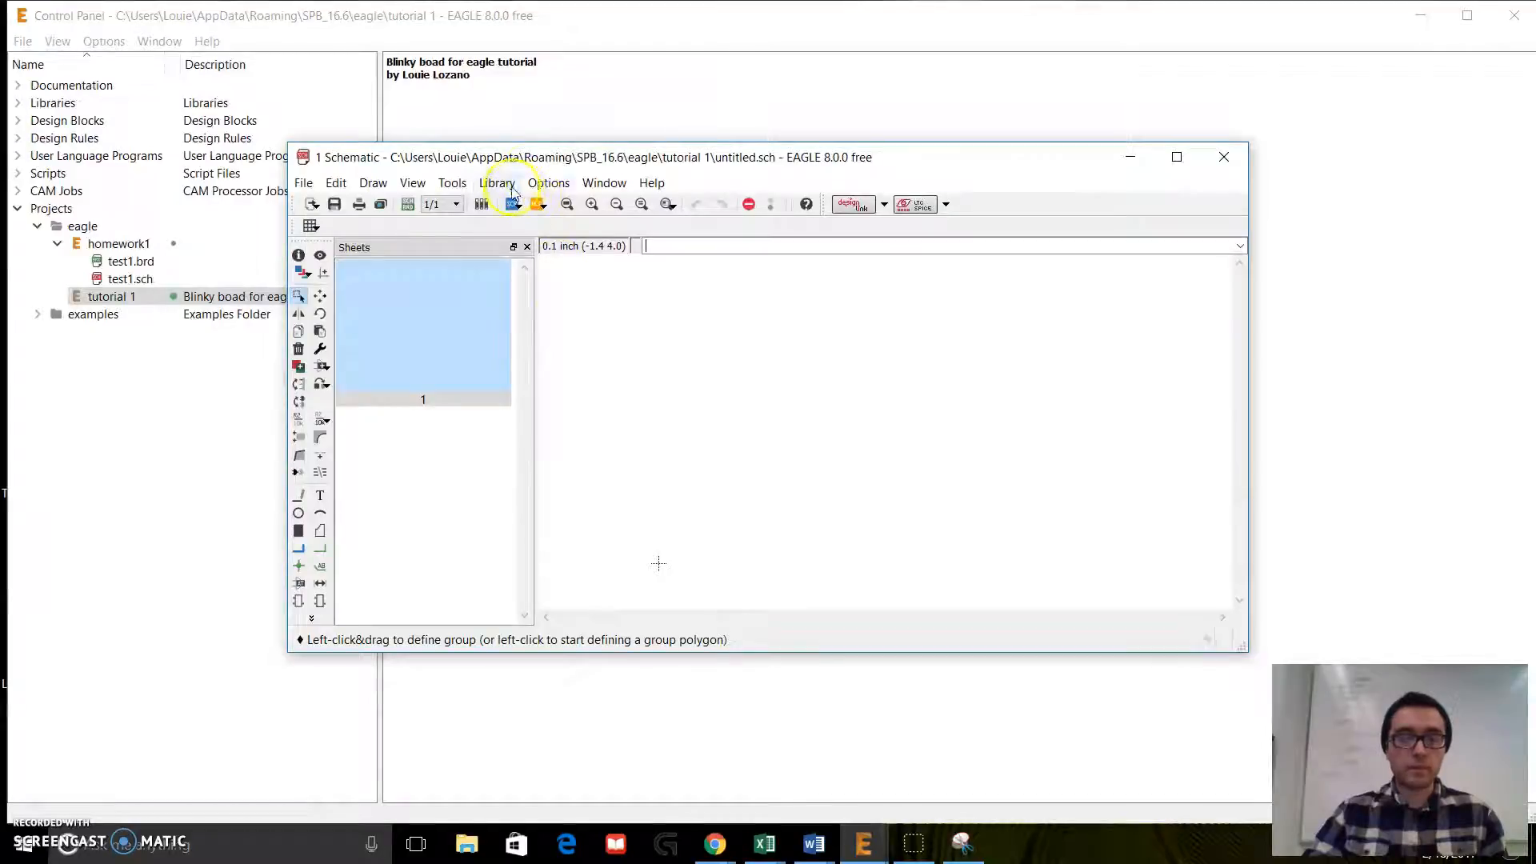
click(1176, 157)
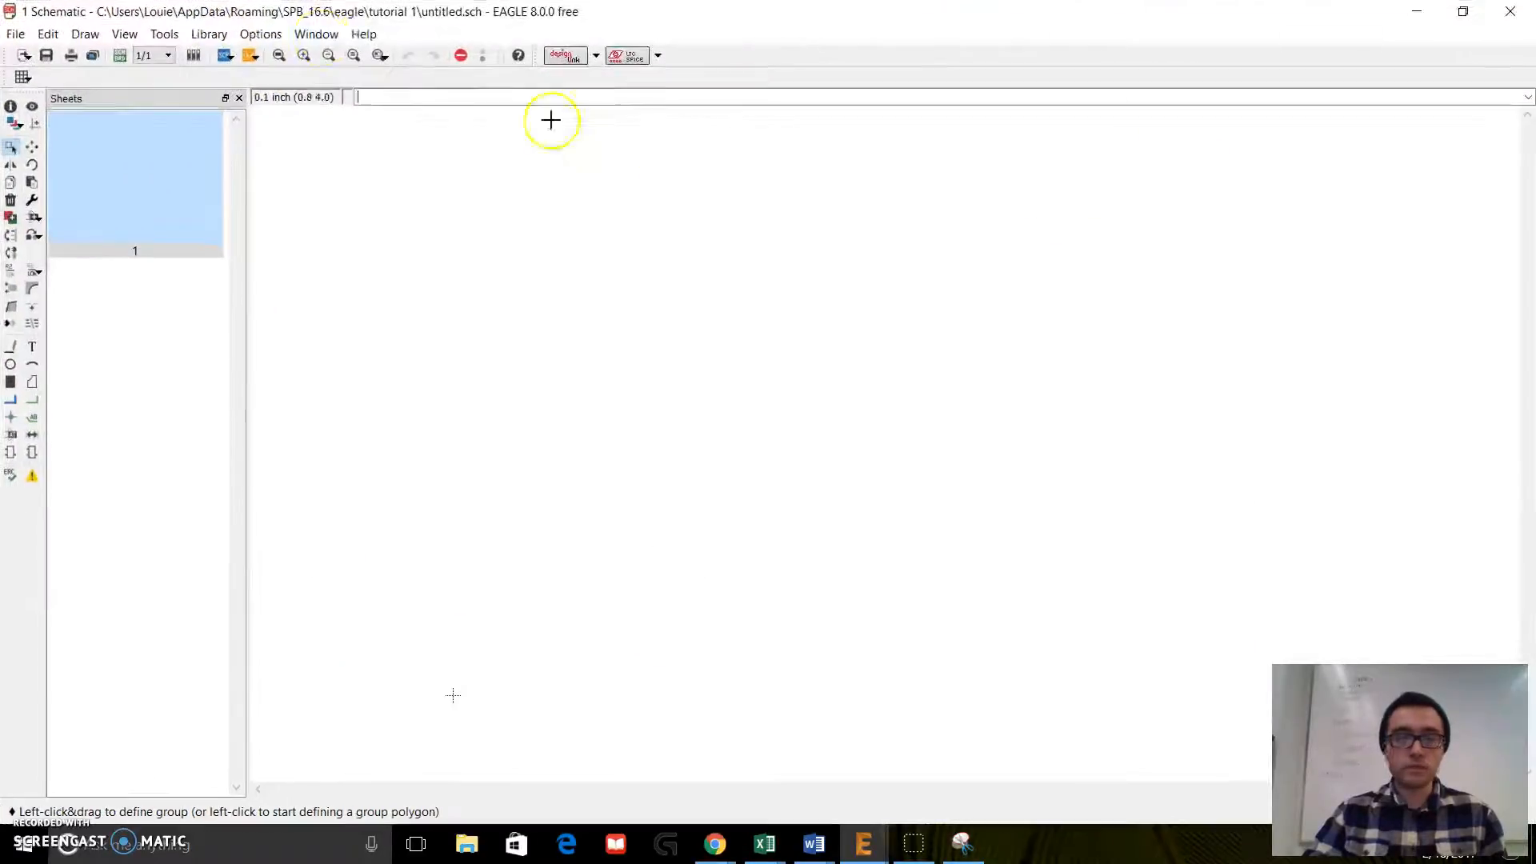
Step: Load all the libraries in the lbr folder for use in the schematic
click(227, 34)
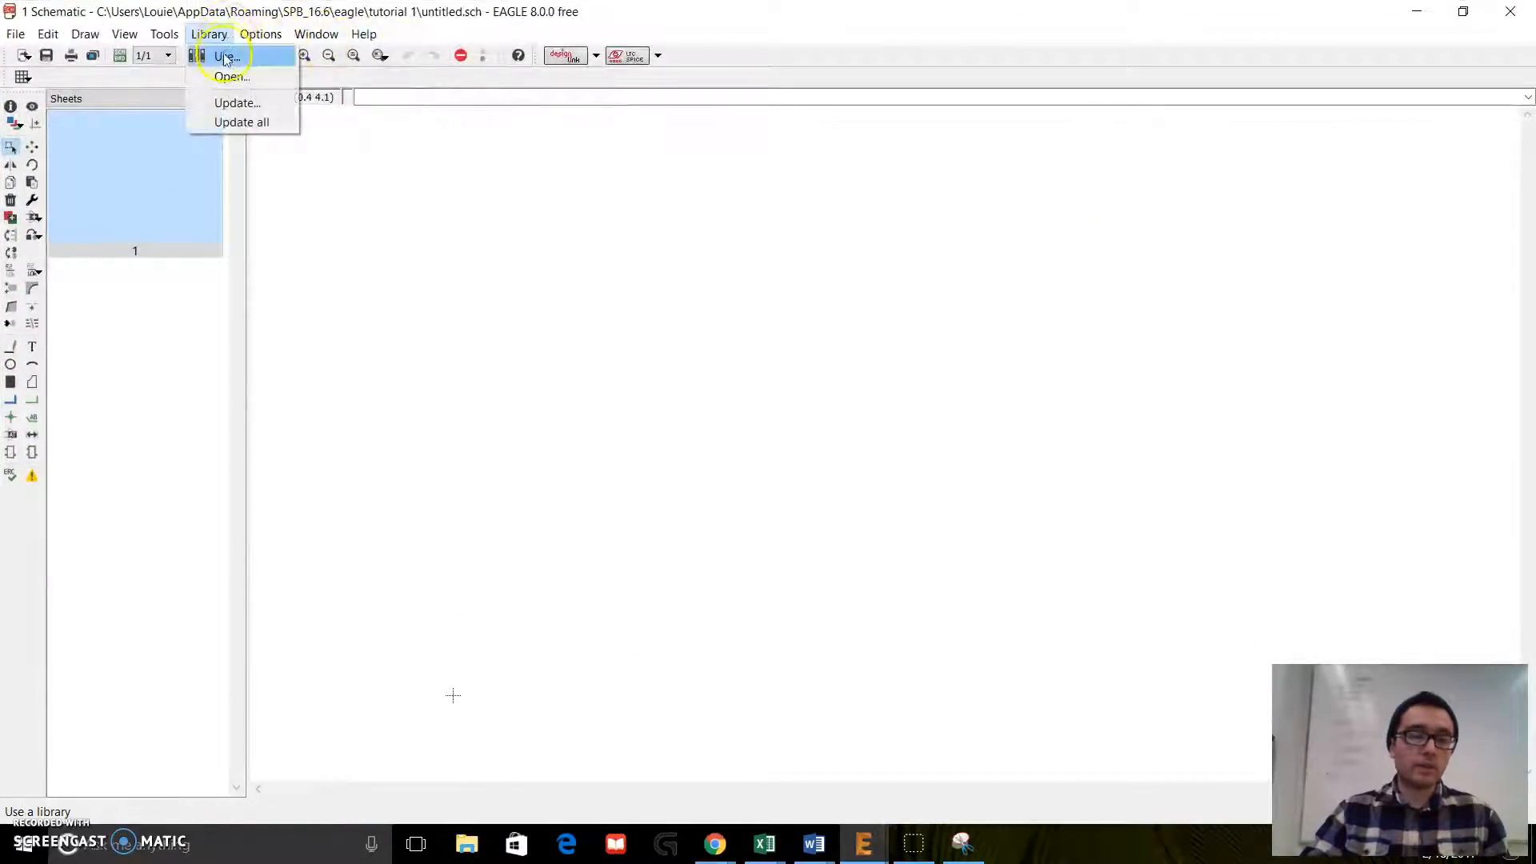
click(225, 60)
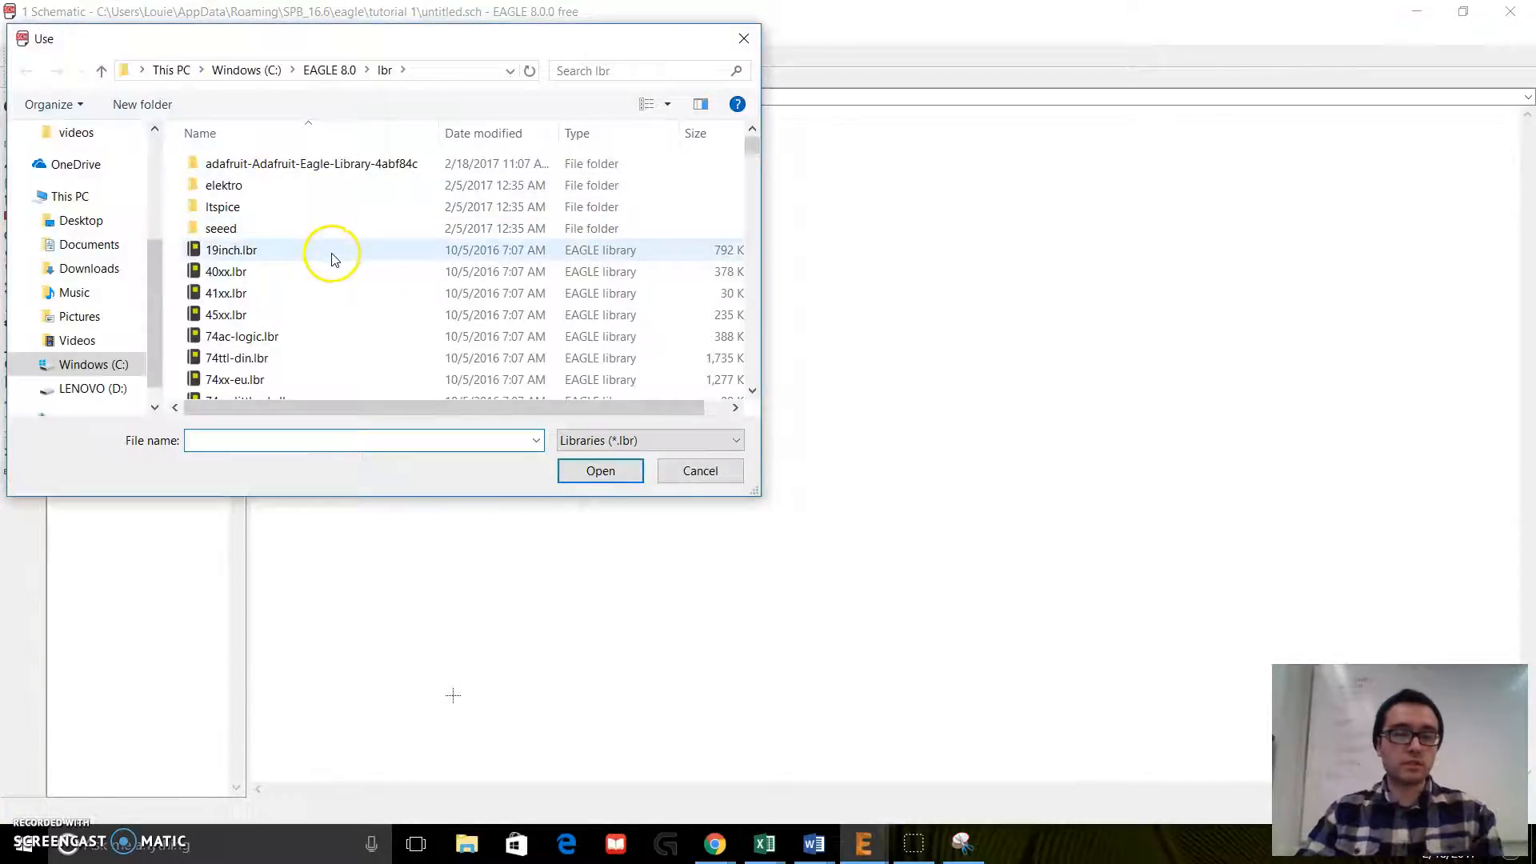
click(327, 273)
key(ctrl+a)
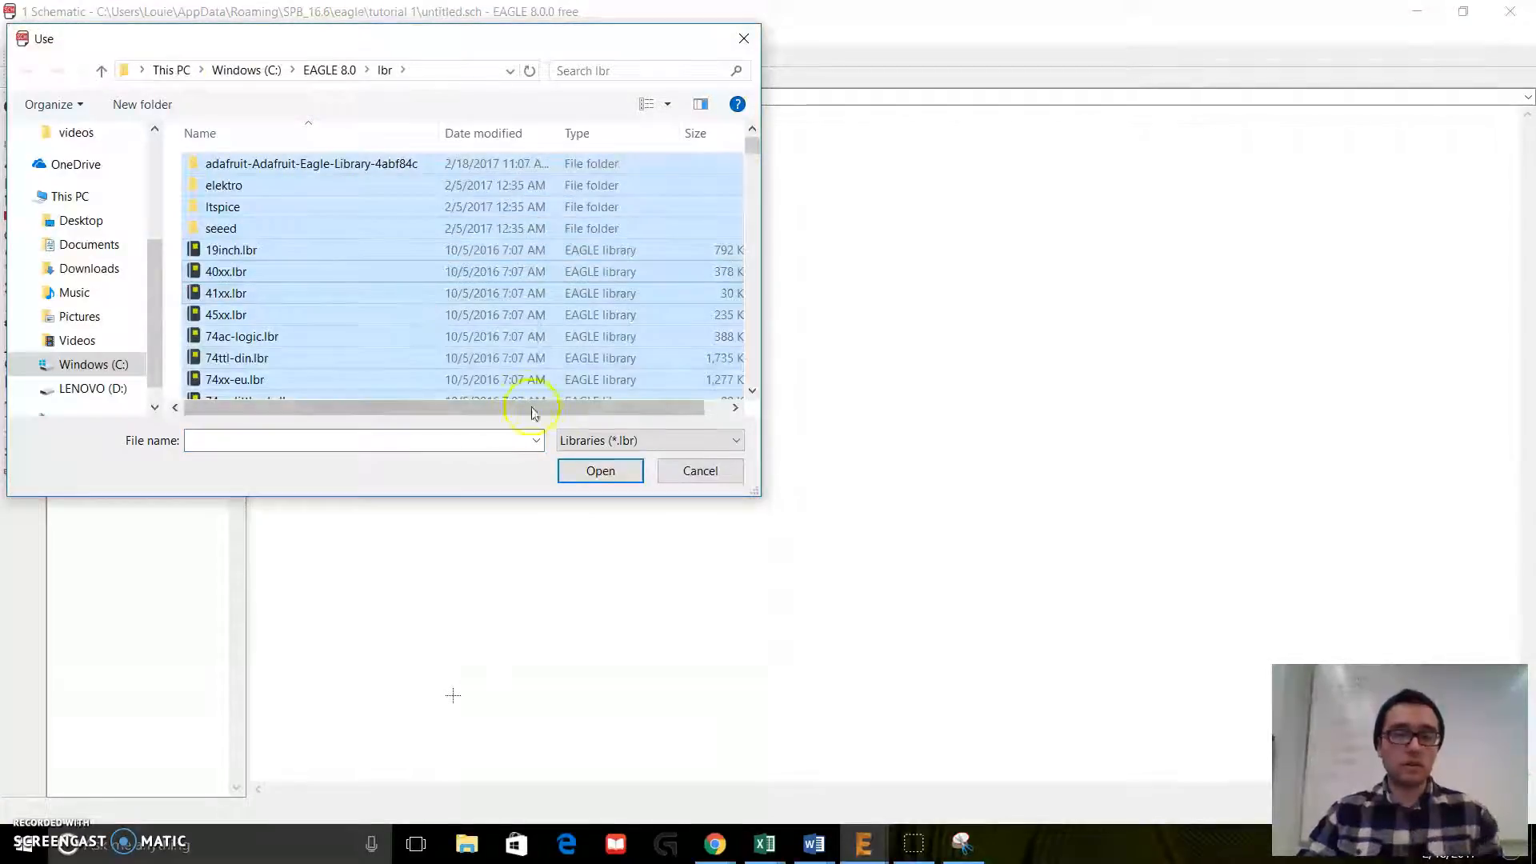
click(596, 472)
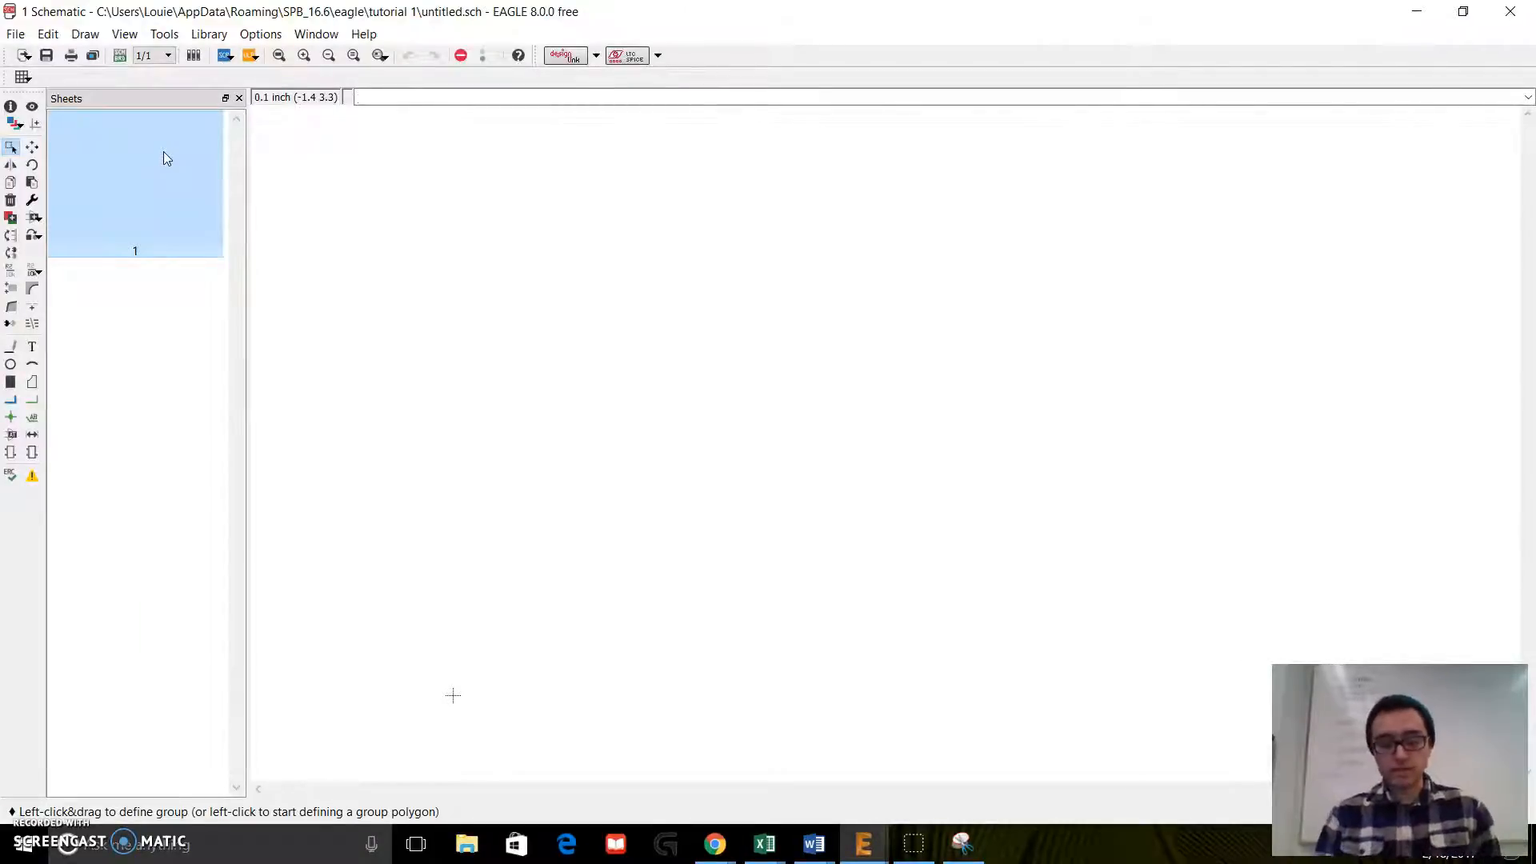
Step: Switch to the Snipping Tool and view the reference schematic of the LM555D astable oscillator circuit
click(960, 847)
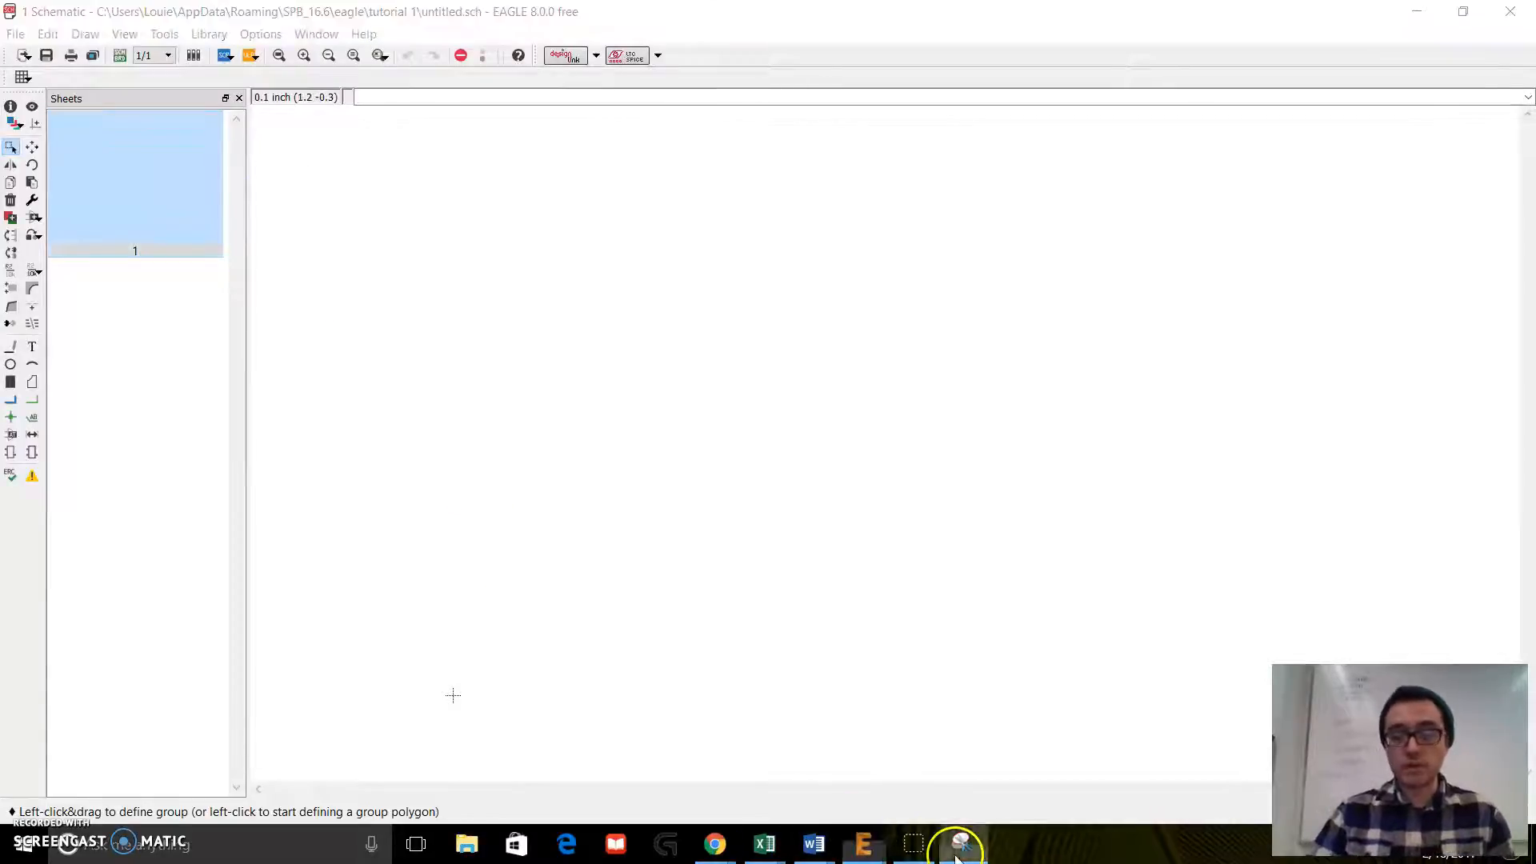
drag(1535, 53, 920, 0)
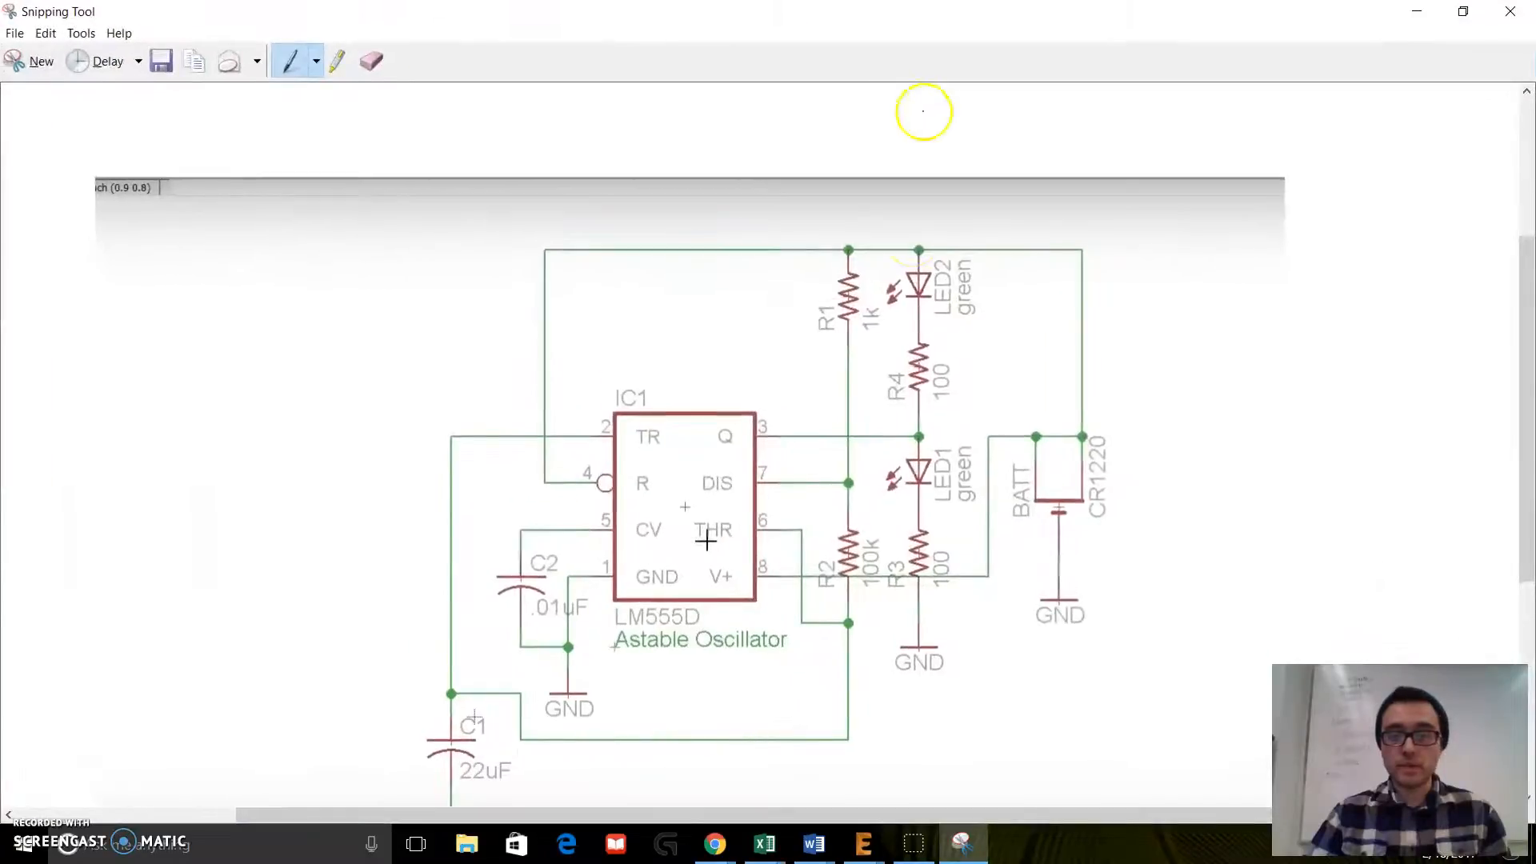
scroll(892, 284, down, 1)
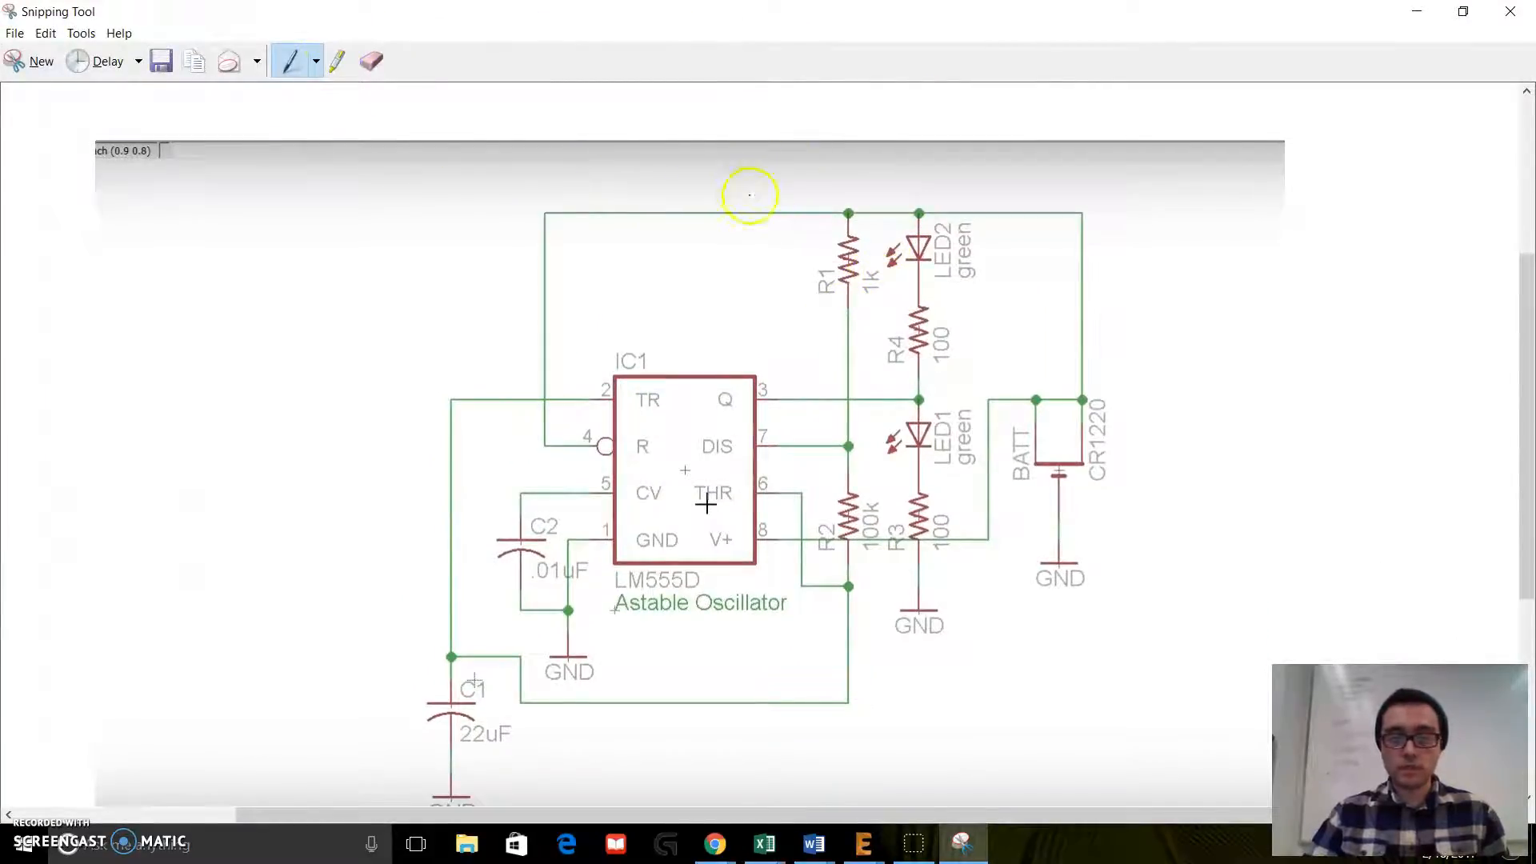
Step: Circle the resistors, LEDs, battery, LM555D timer and capacitors in red on the reference schematic, and return to the EAGLE schematic
mouse_move(696, 190)
mouse_down()
mouse_move(976, 400)
mouse_move(832, 192)
mouse_up()
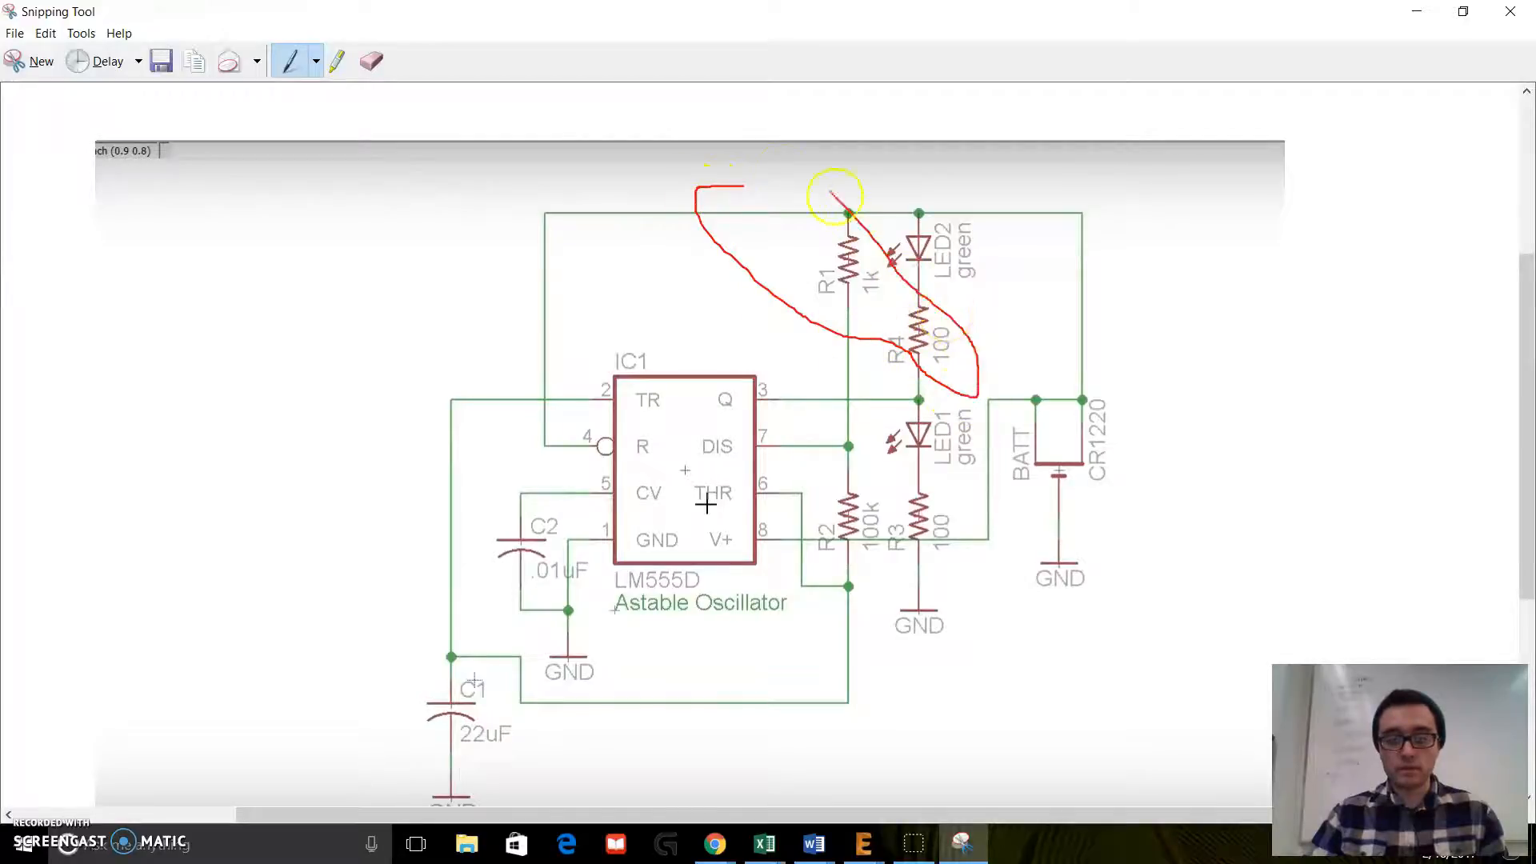
mouse_move(831, 505)
mouse_down()
mouse_move(853, 461)
mouse_move(994, 565)
mouse_move(836, 472)
mouse_up()
mouse_move(893, 412)
mouse_down()
mouse_move(868, 448)
mouse_move(984, 396)
mouse_up()
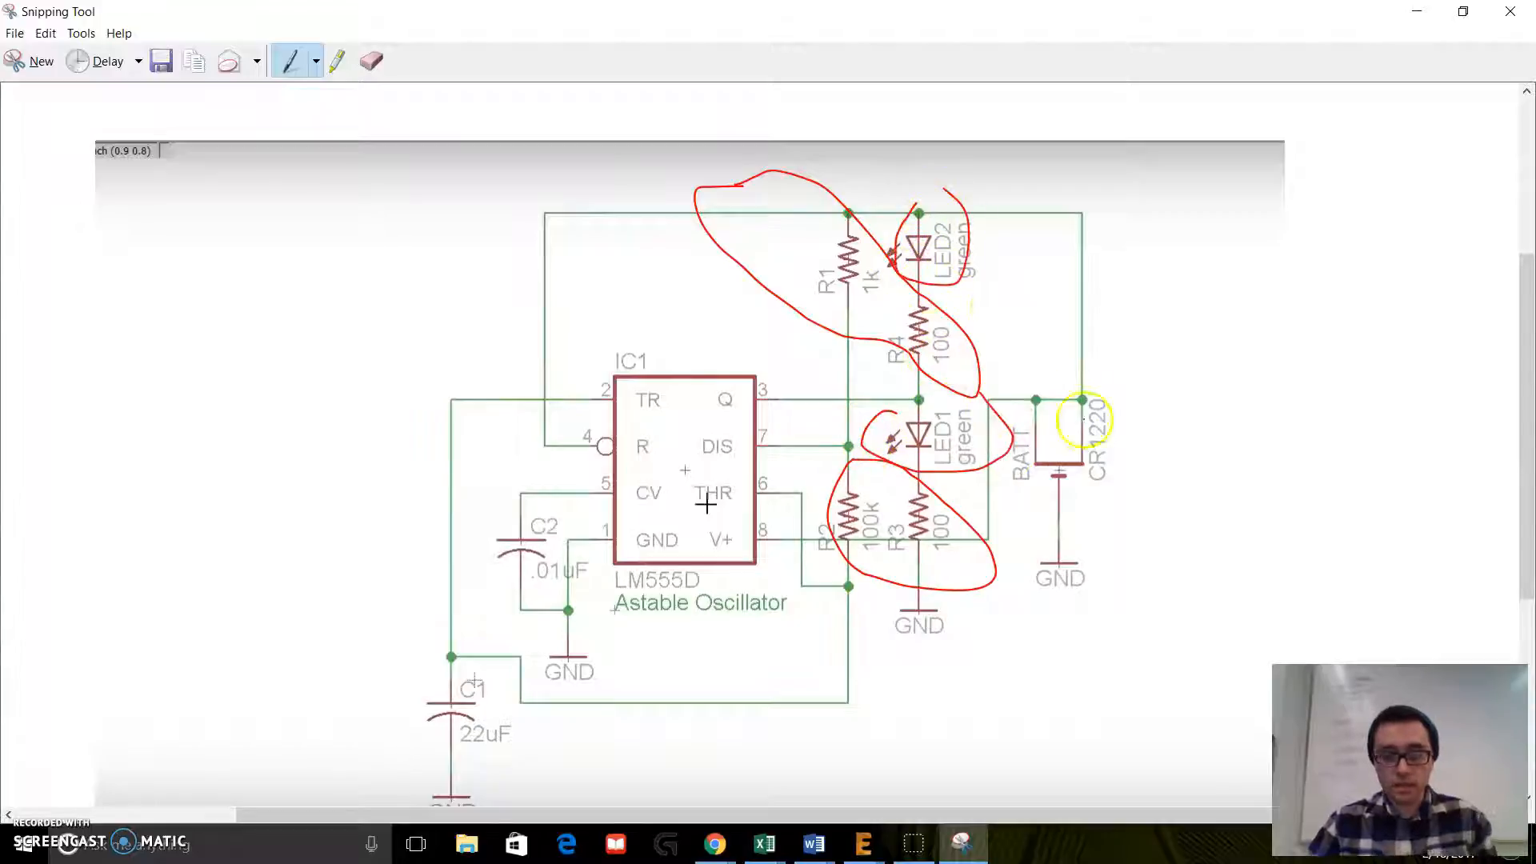
drag(963, 483, 892, 492)
mouse_move(1037, 364)
mouse_down()
mouse_move(988, 394)
mouse_move(1112, 352)
mouse_move(1010, 324)
mouse_up()
mouse_move(651, 344)
mouse_down()
mouse_move(497, 463)
mouse_move(661, 240)
mouse_move(566, 274)
mouse_up()
mouse_move(539, 499)
mouse_down()
mouse_move(480, 555)
mouse_move(524, 496)
mouse_up()
mouse_move(460, 618)
mouse_down()
mouse_move(422, 637)
mouse_move(403, 591)
mouse_up()
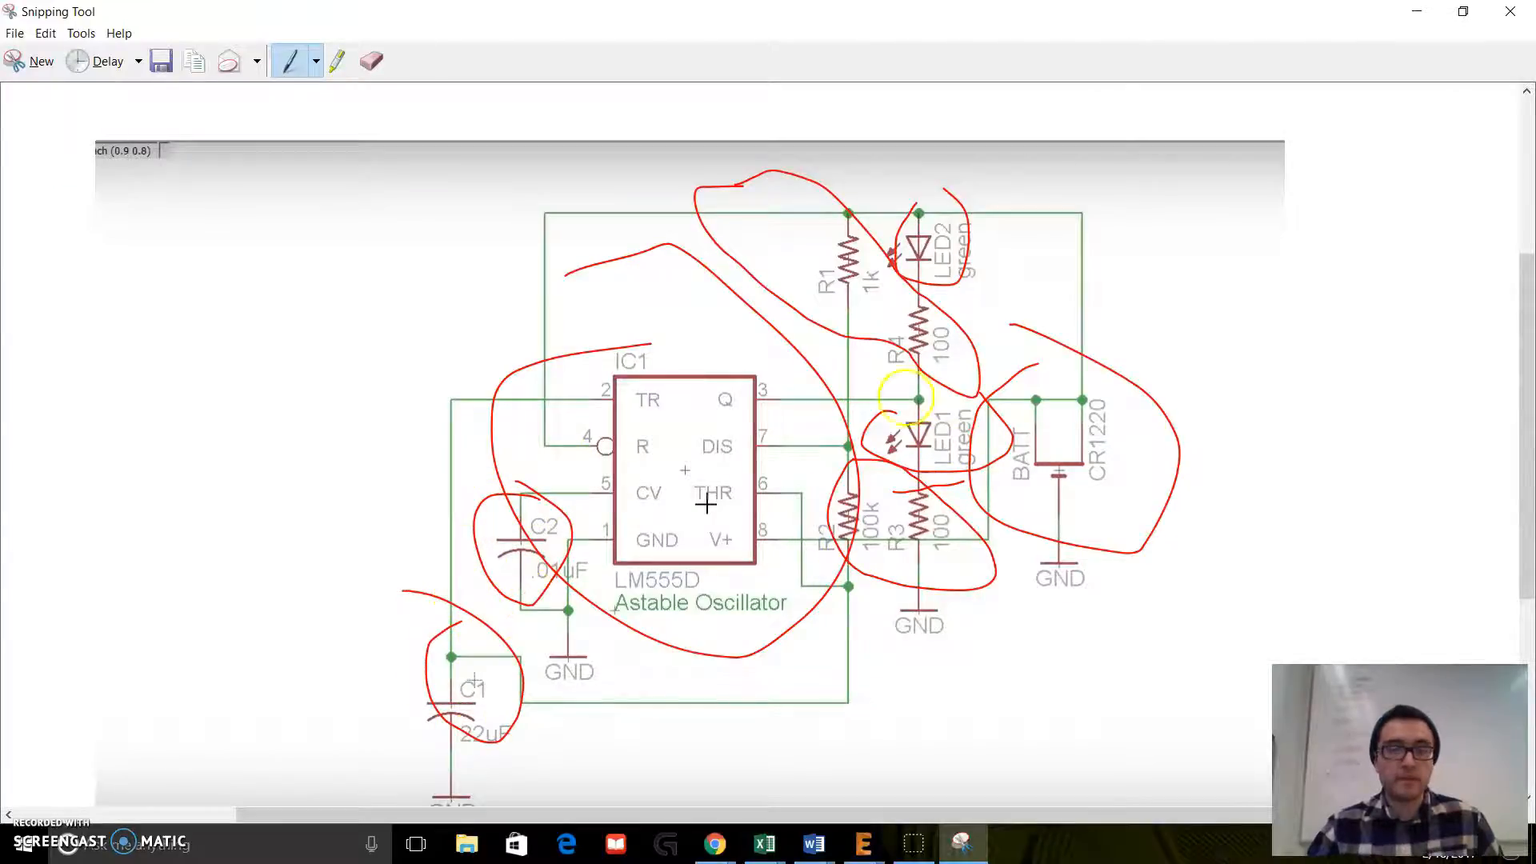
drag(818, 12, 1535, 172)
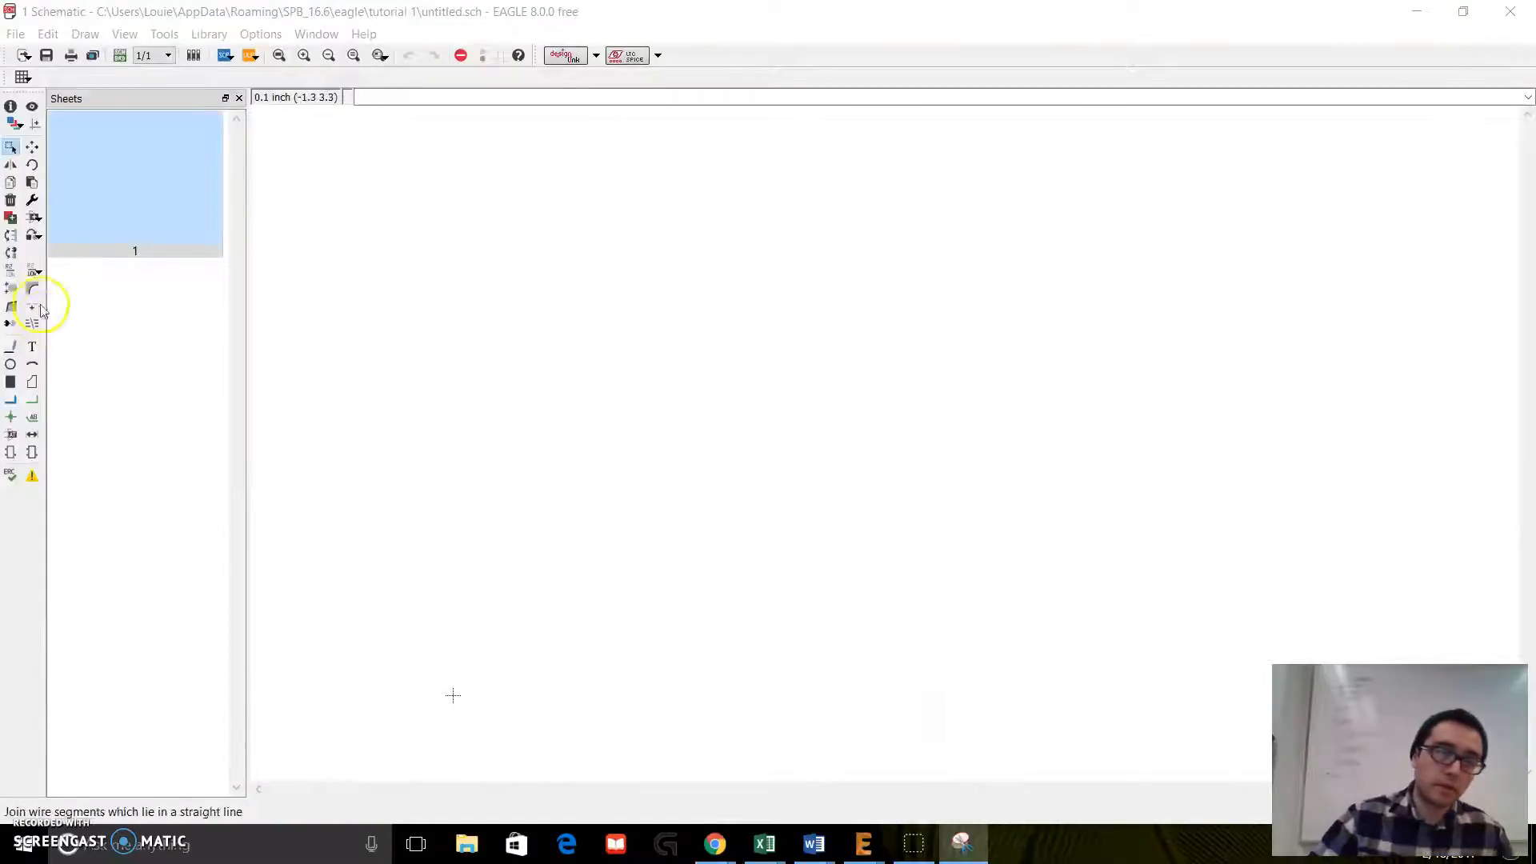
Step: Start adding a part, widen the Add dialog, and search the libraries for "op amp"
click(29, 220)
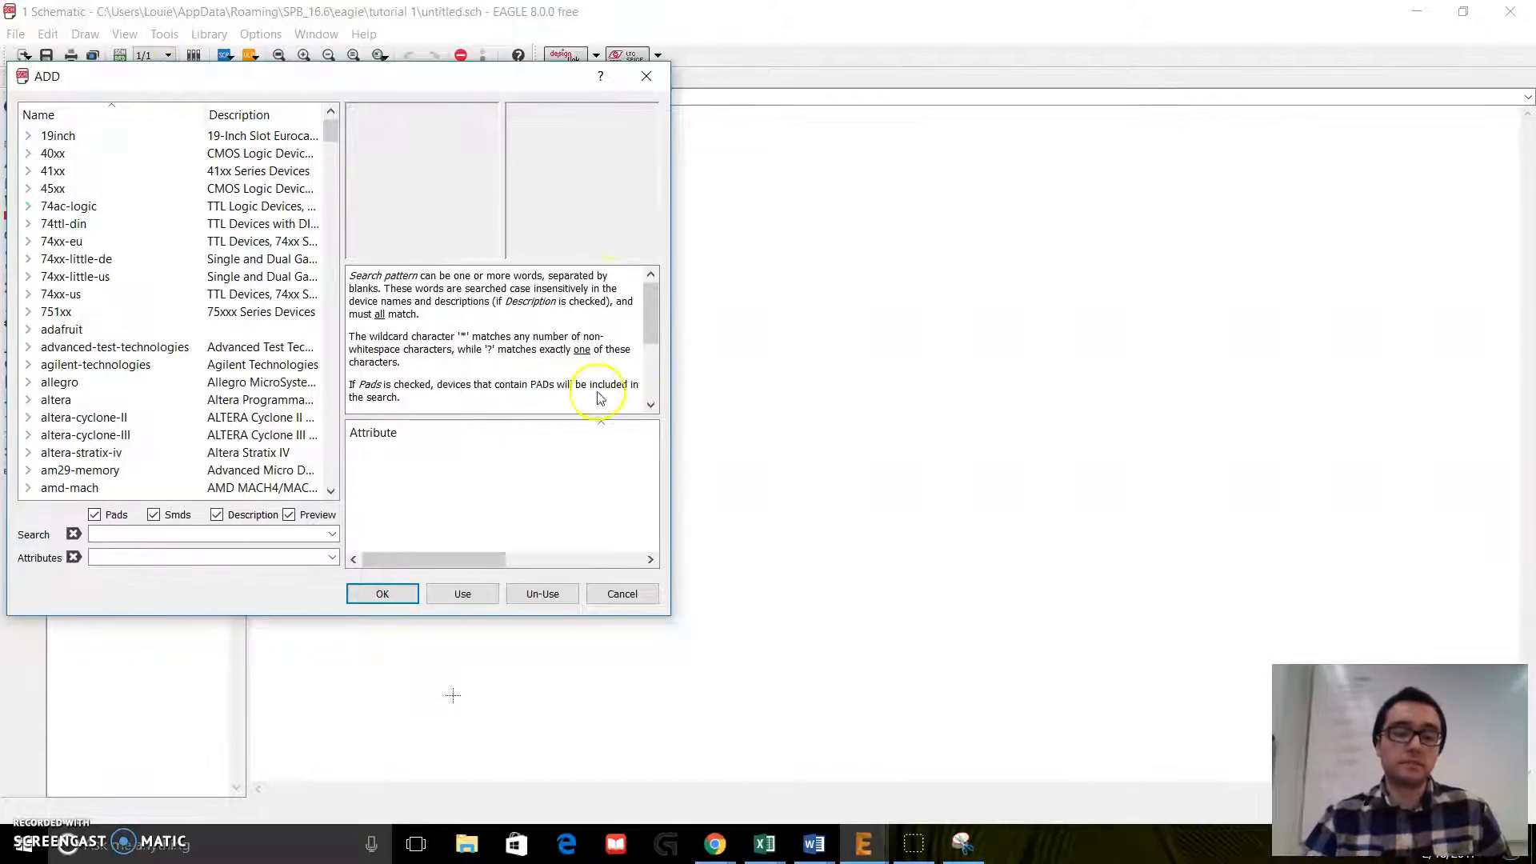
drag(674, 382, 1199, 376)
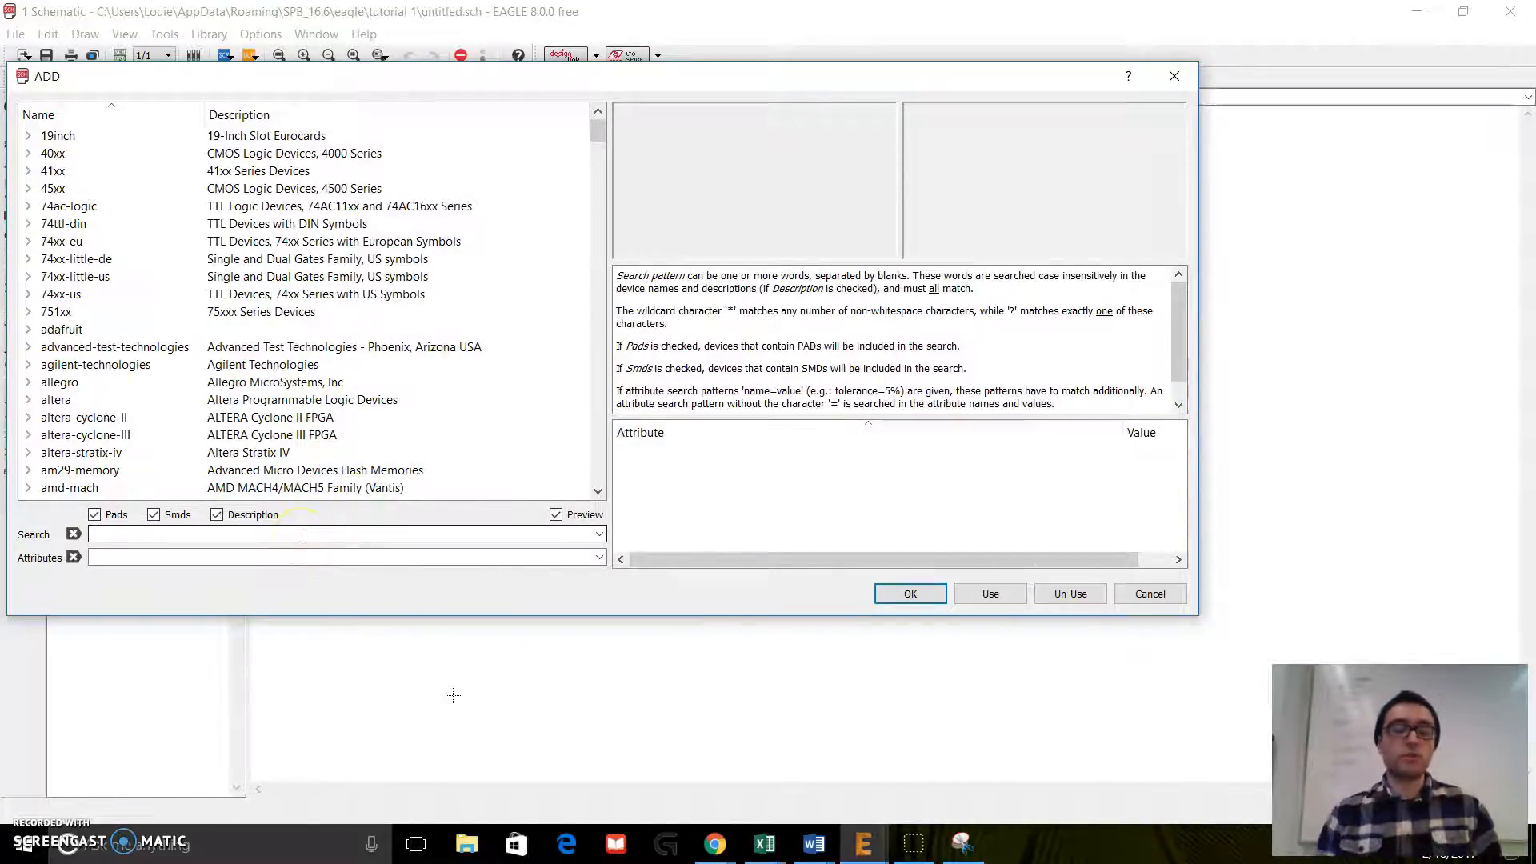
text(op )
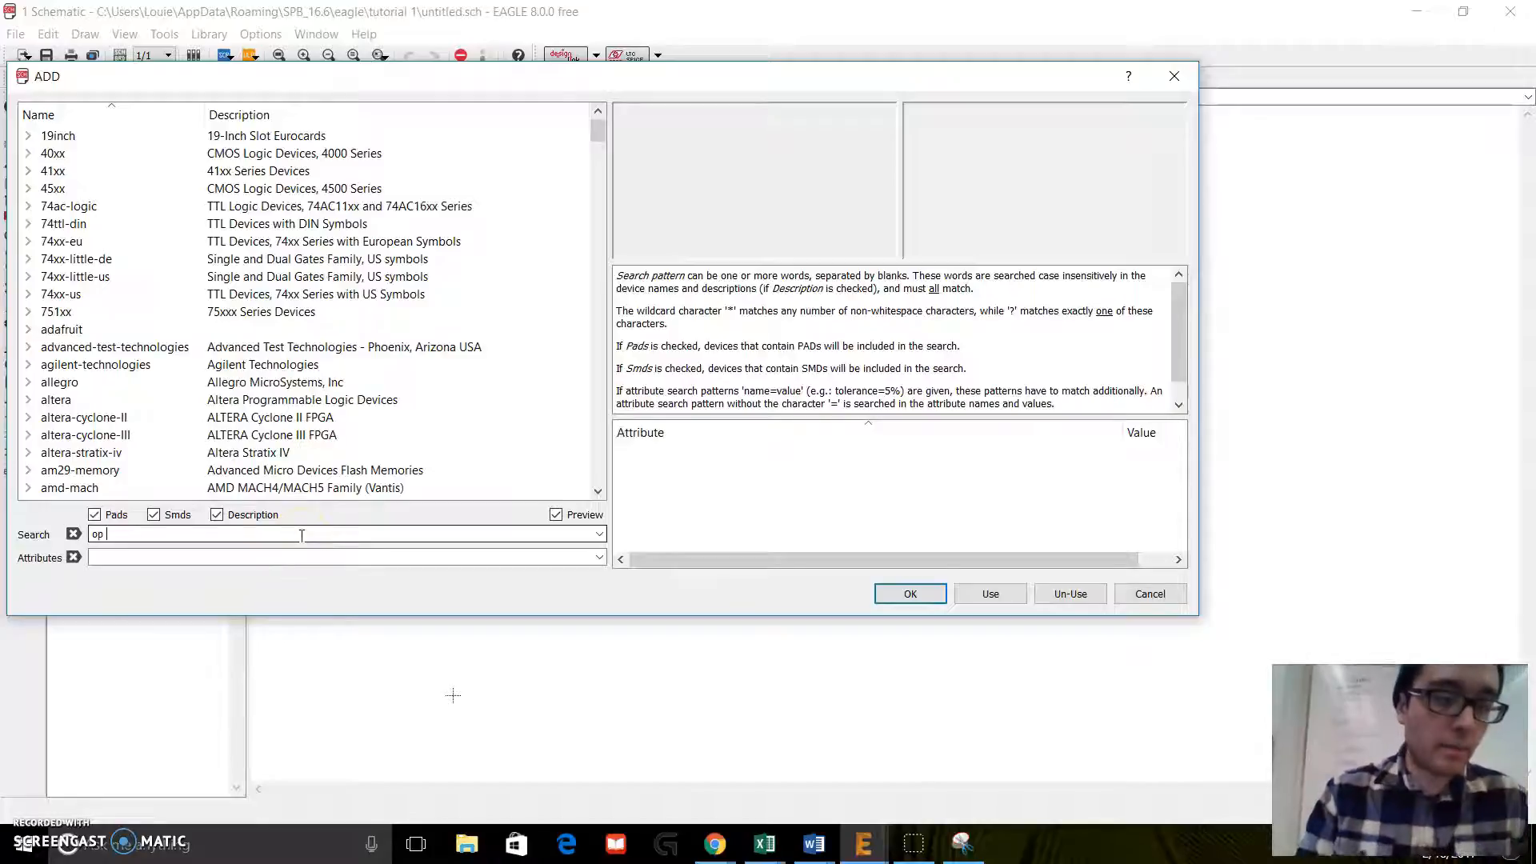
text(amp)
key(Return)
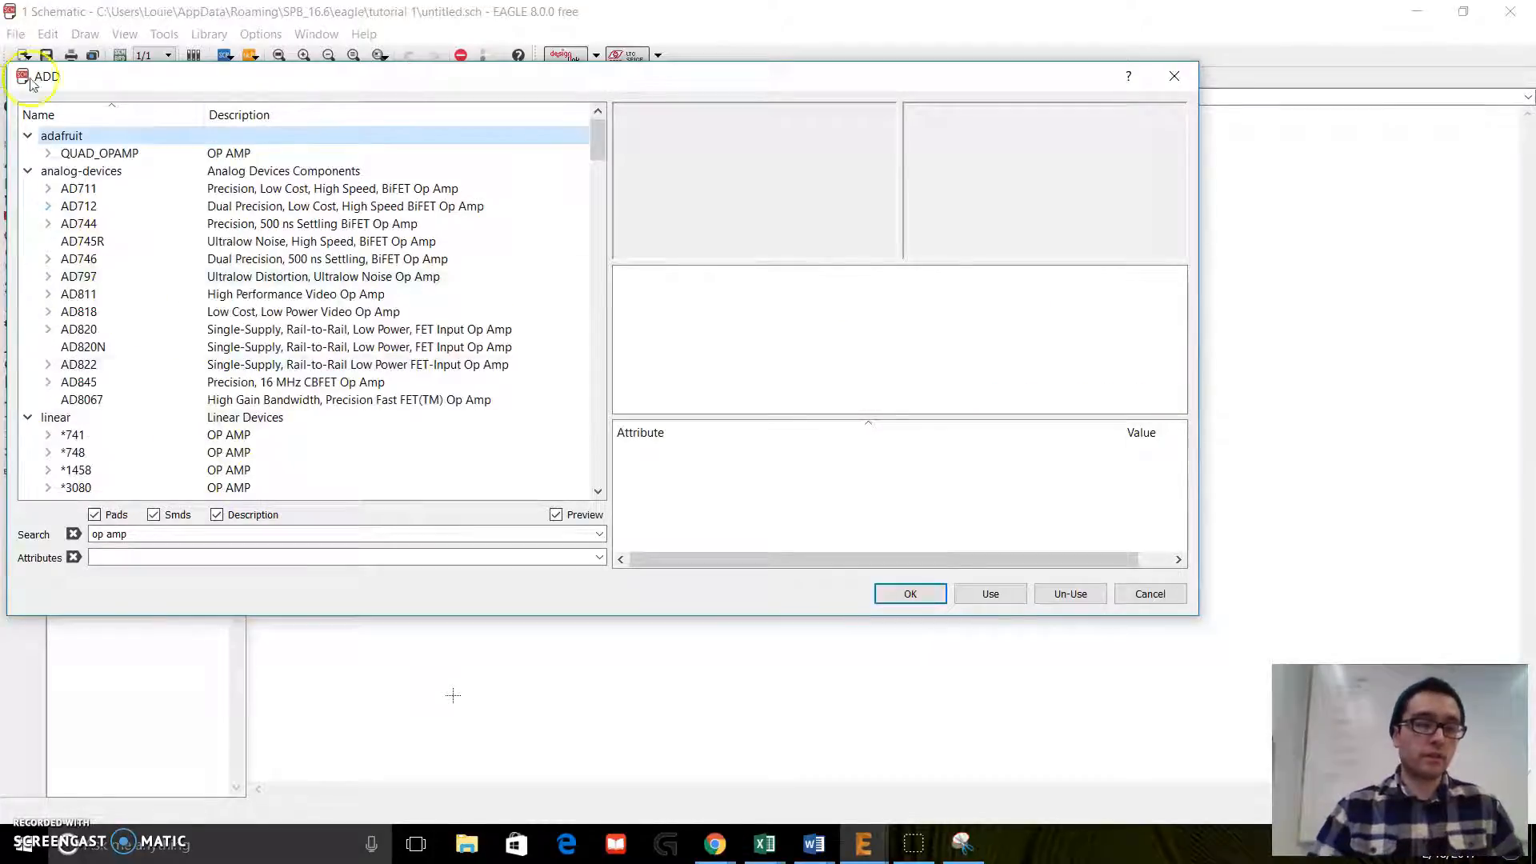
Step: Clear the op amp search text, collapse the adafruit results, and cancel adding a part
click(120, 533)
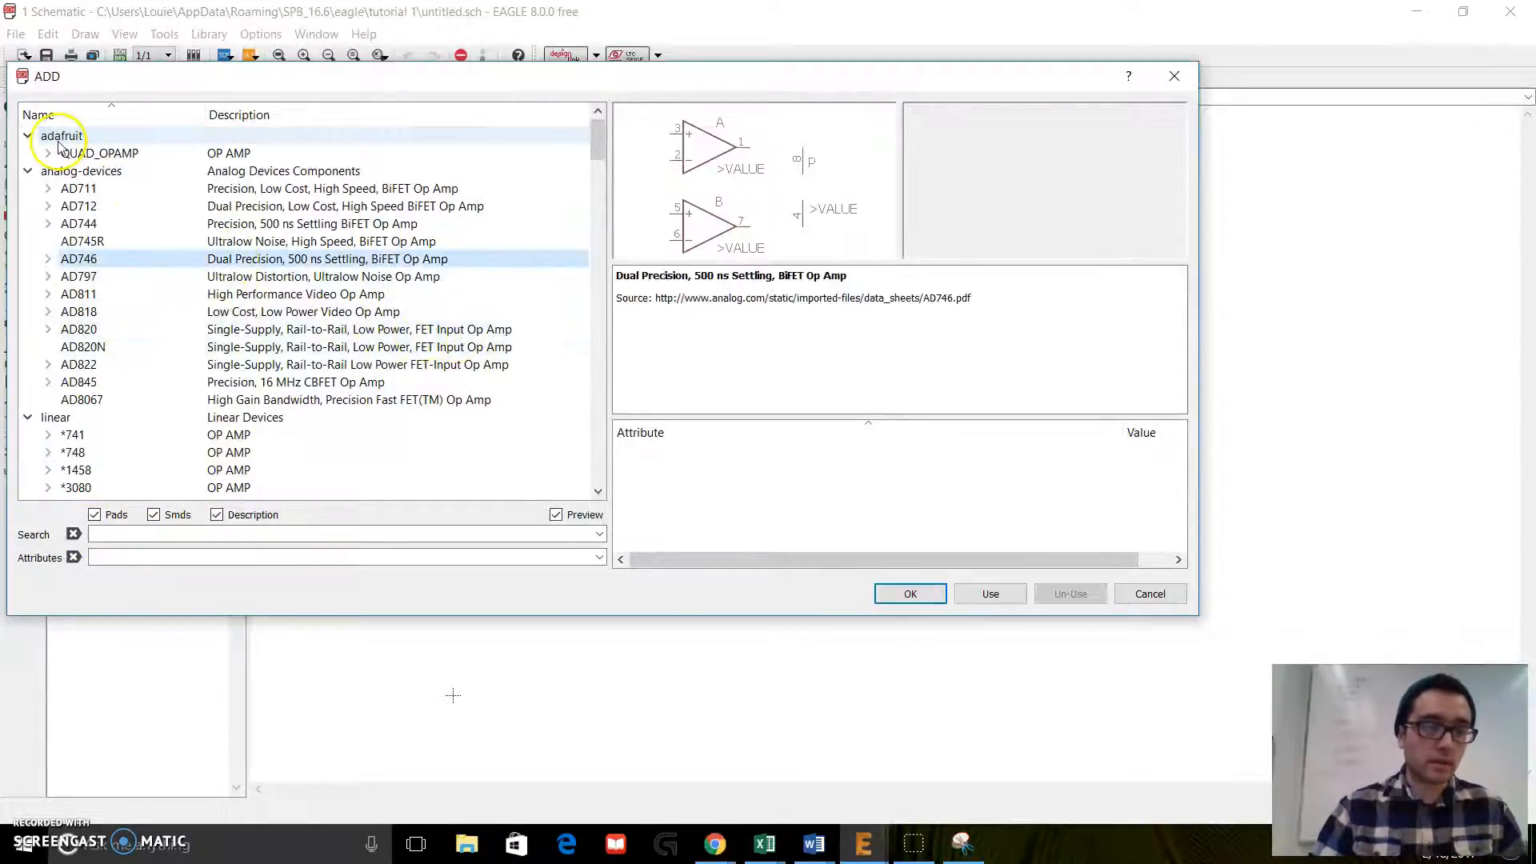
scroll(174, 196, down, 10)
scroll(174, 200, up, 10)
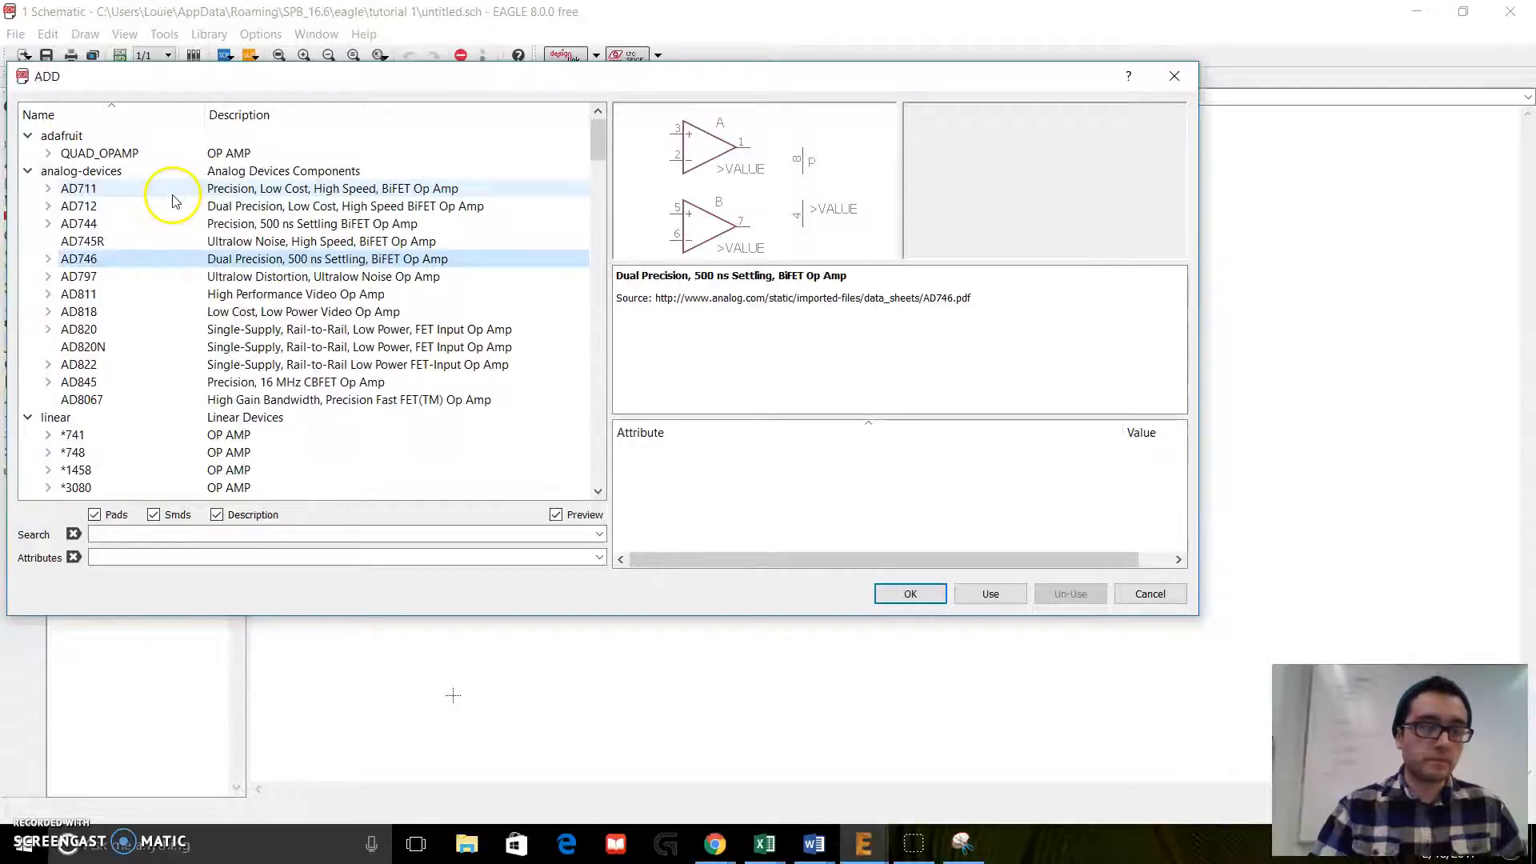
click(28, 135)
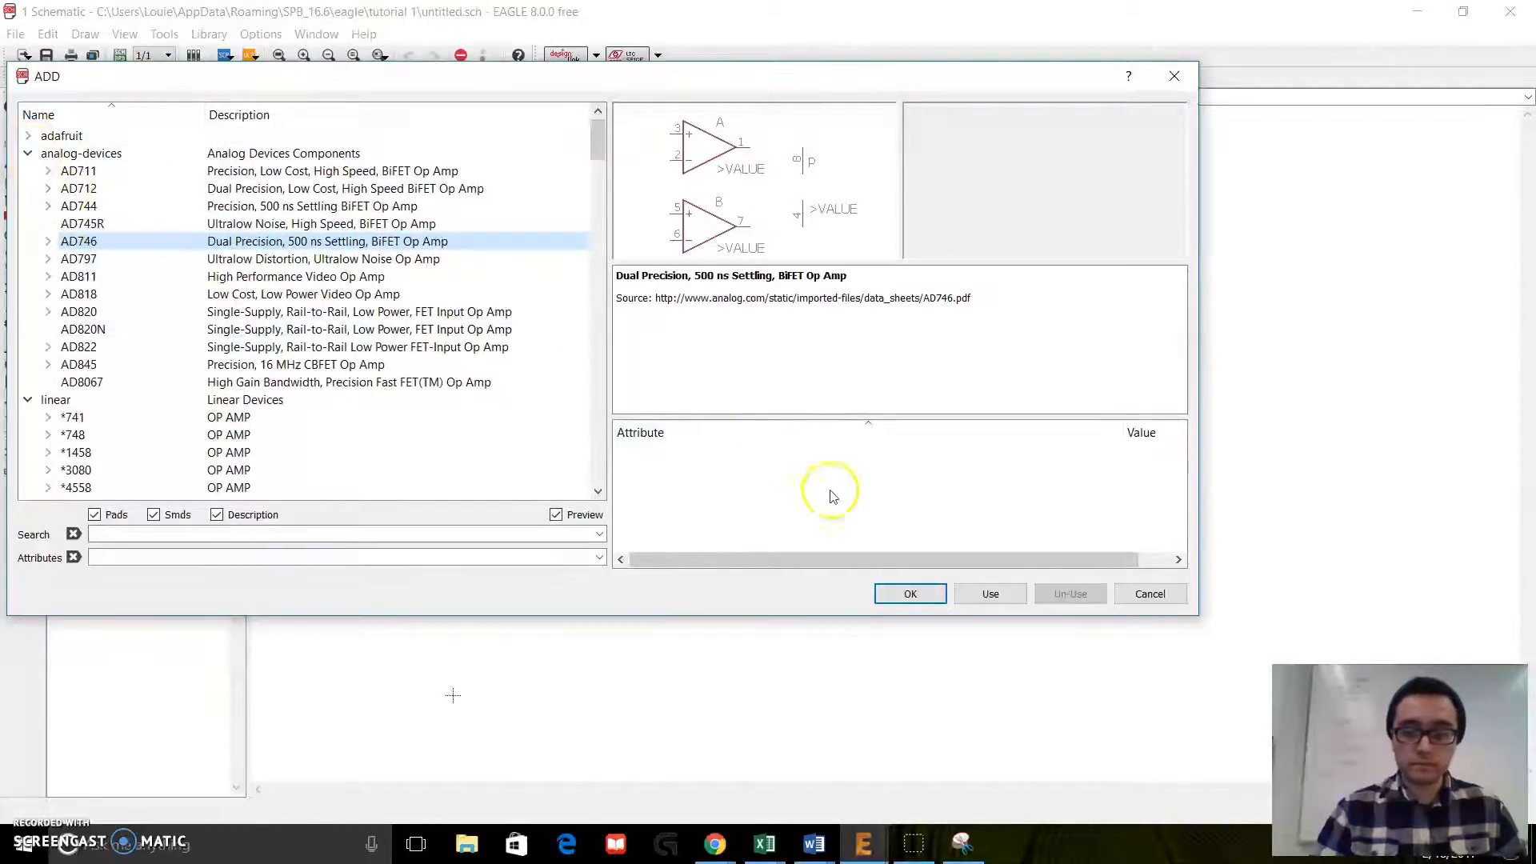
click(1148, 594)
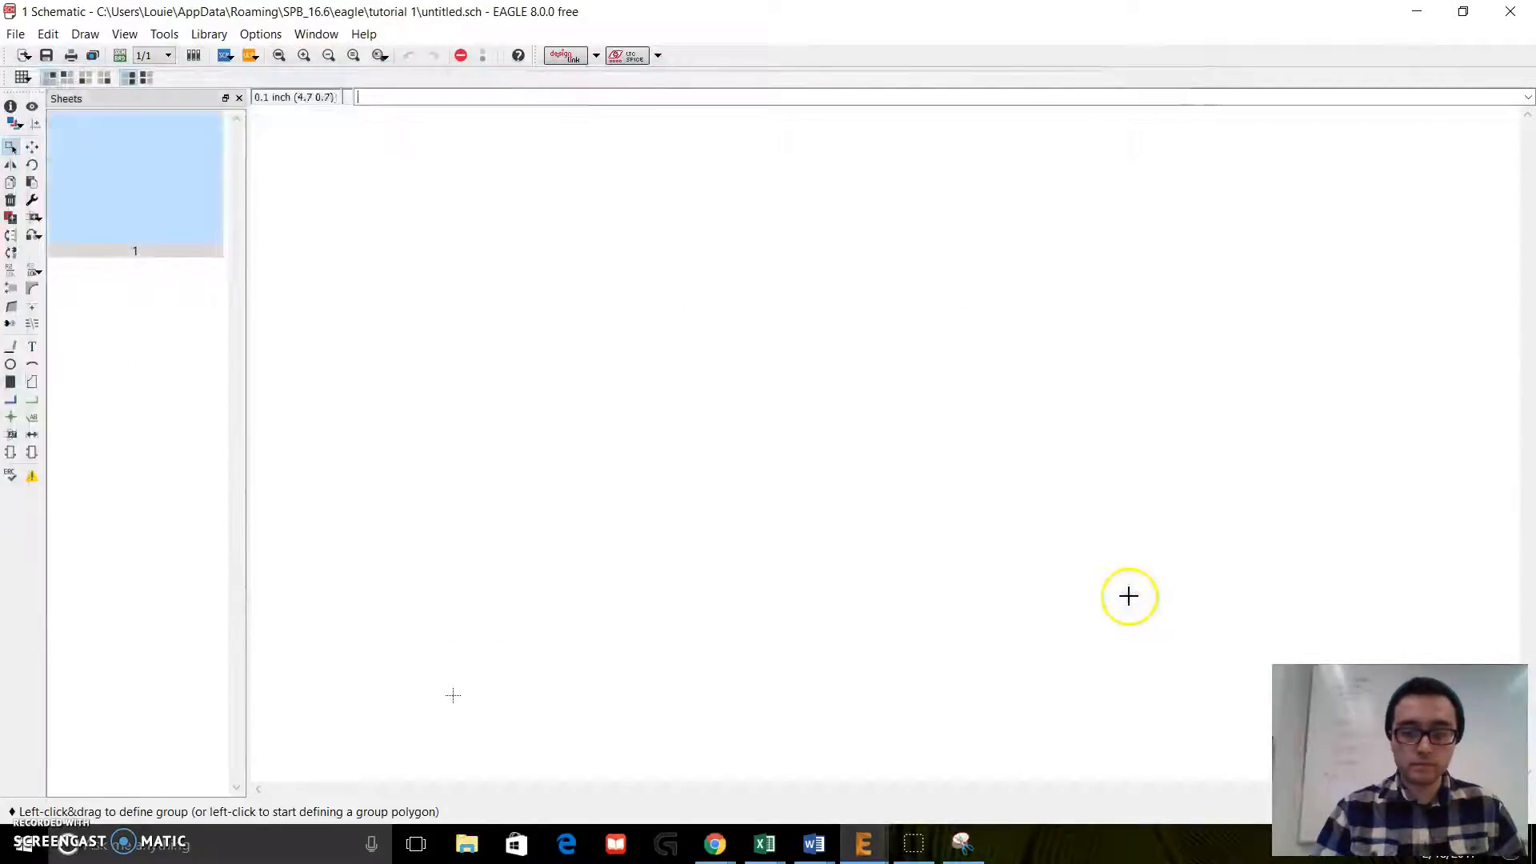
Step: Reopen the Add dialog, restore the full library list with an empty search, and expand the adafruit library
click(35, 222)
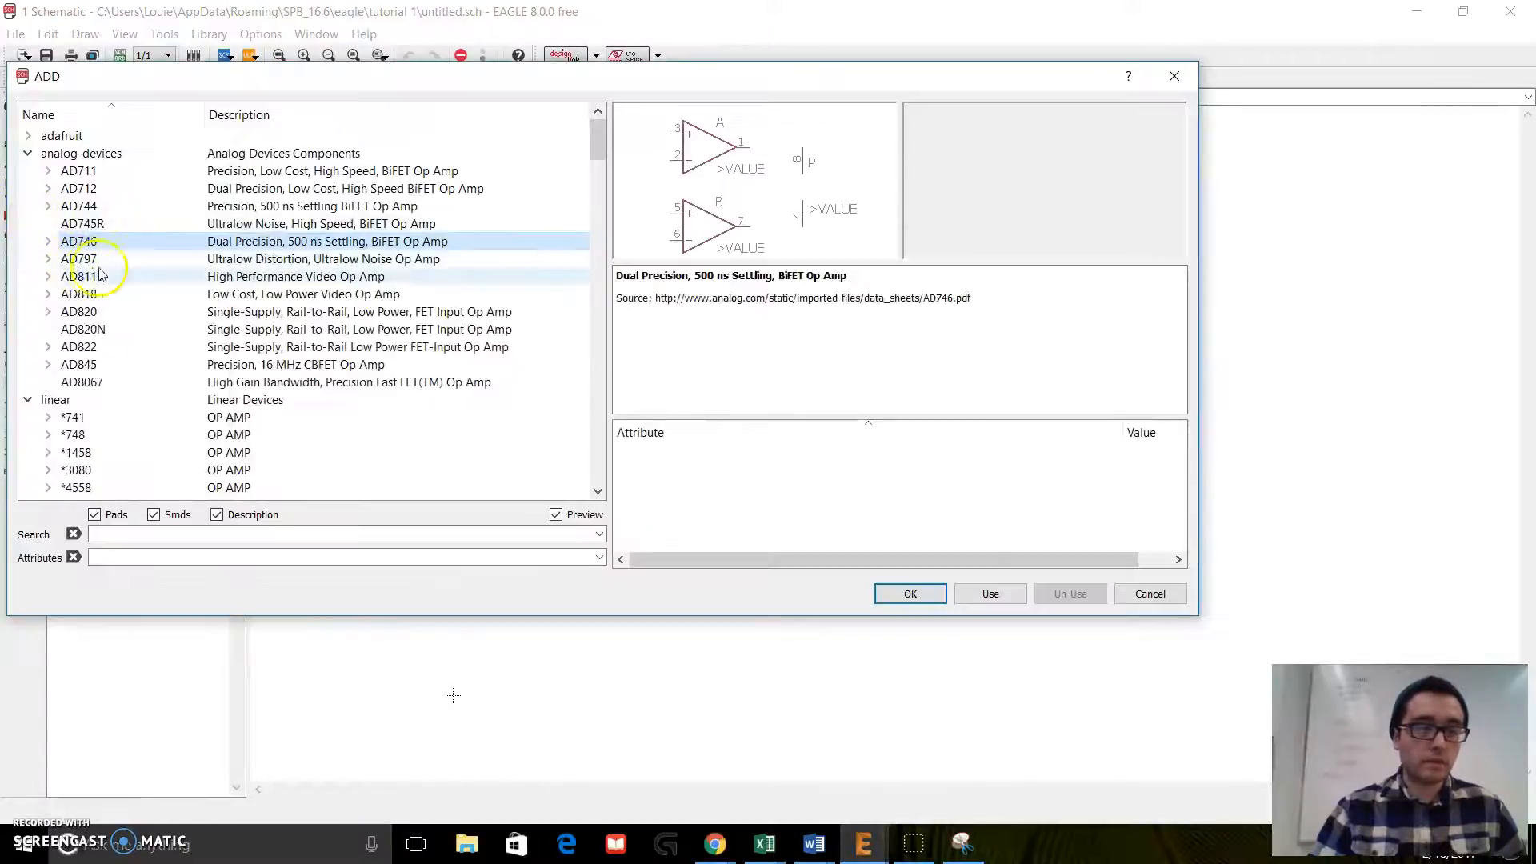
click(28, 135)
click(28, 170)
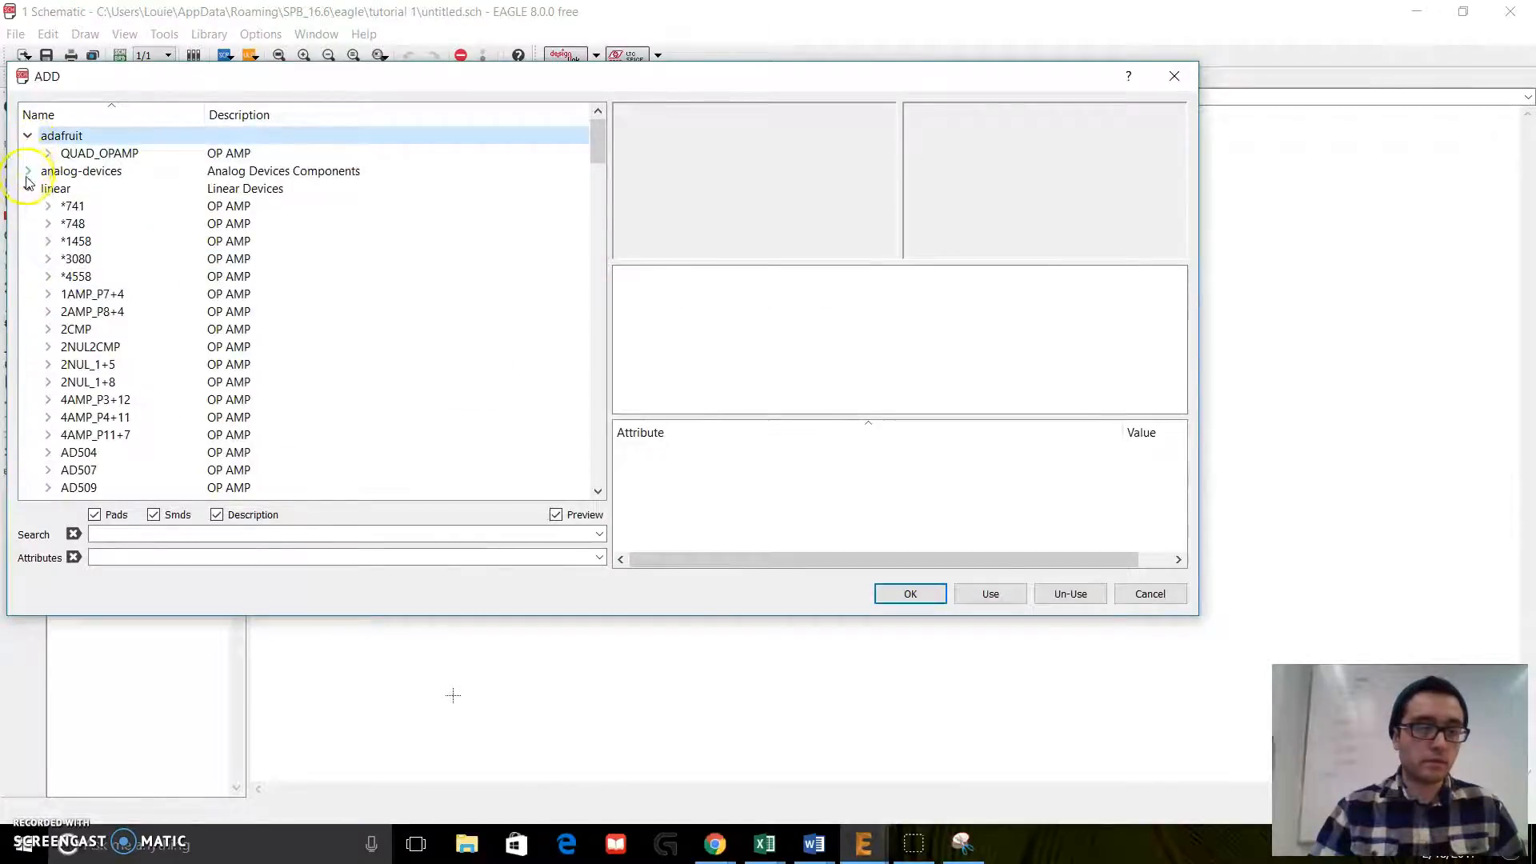
click(28, 188)
click(441, 532)
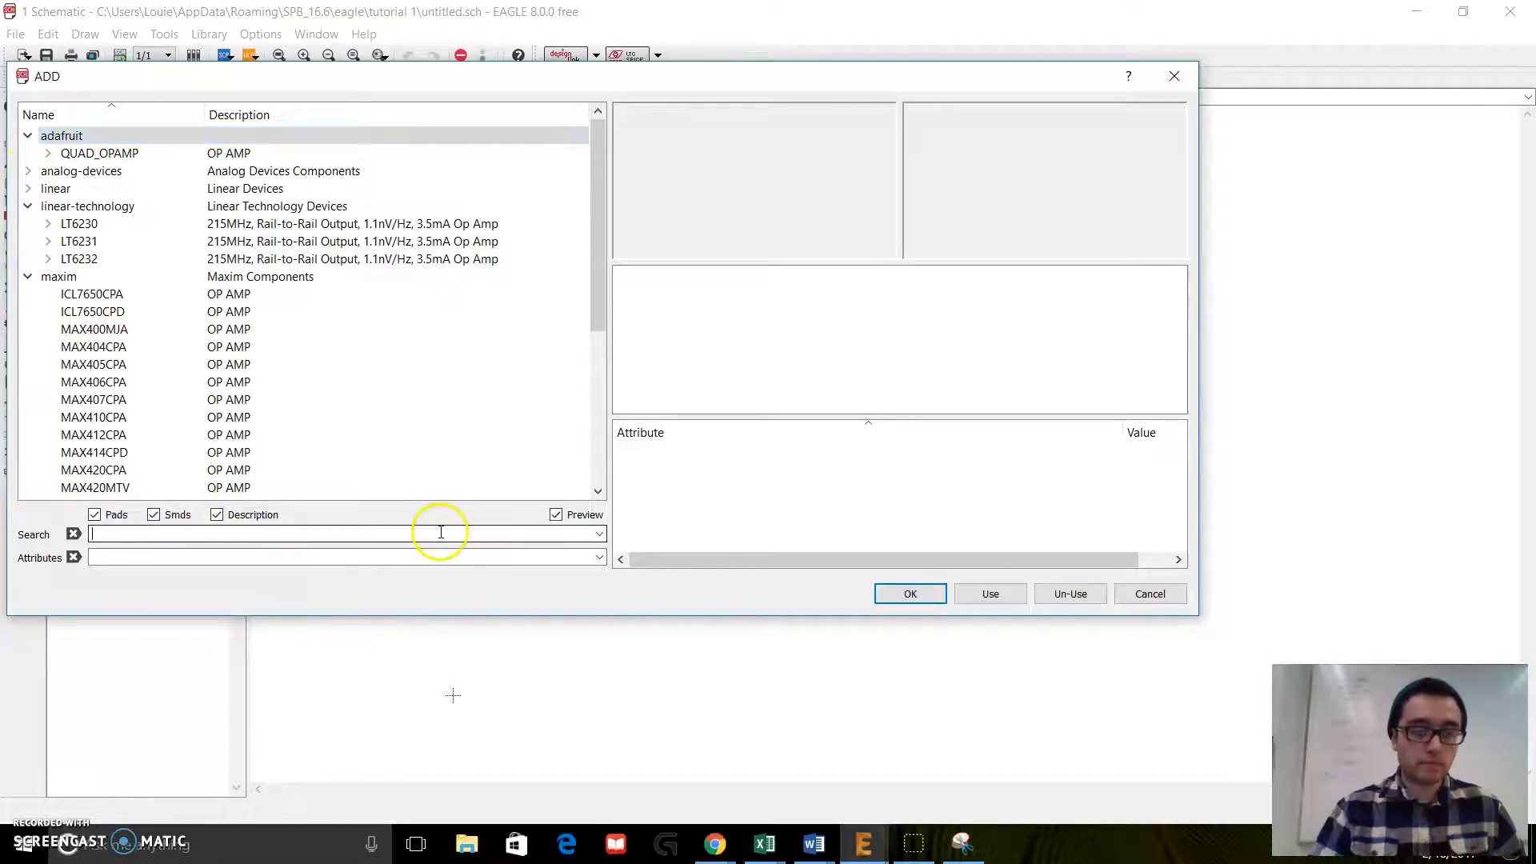
key(Return)
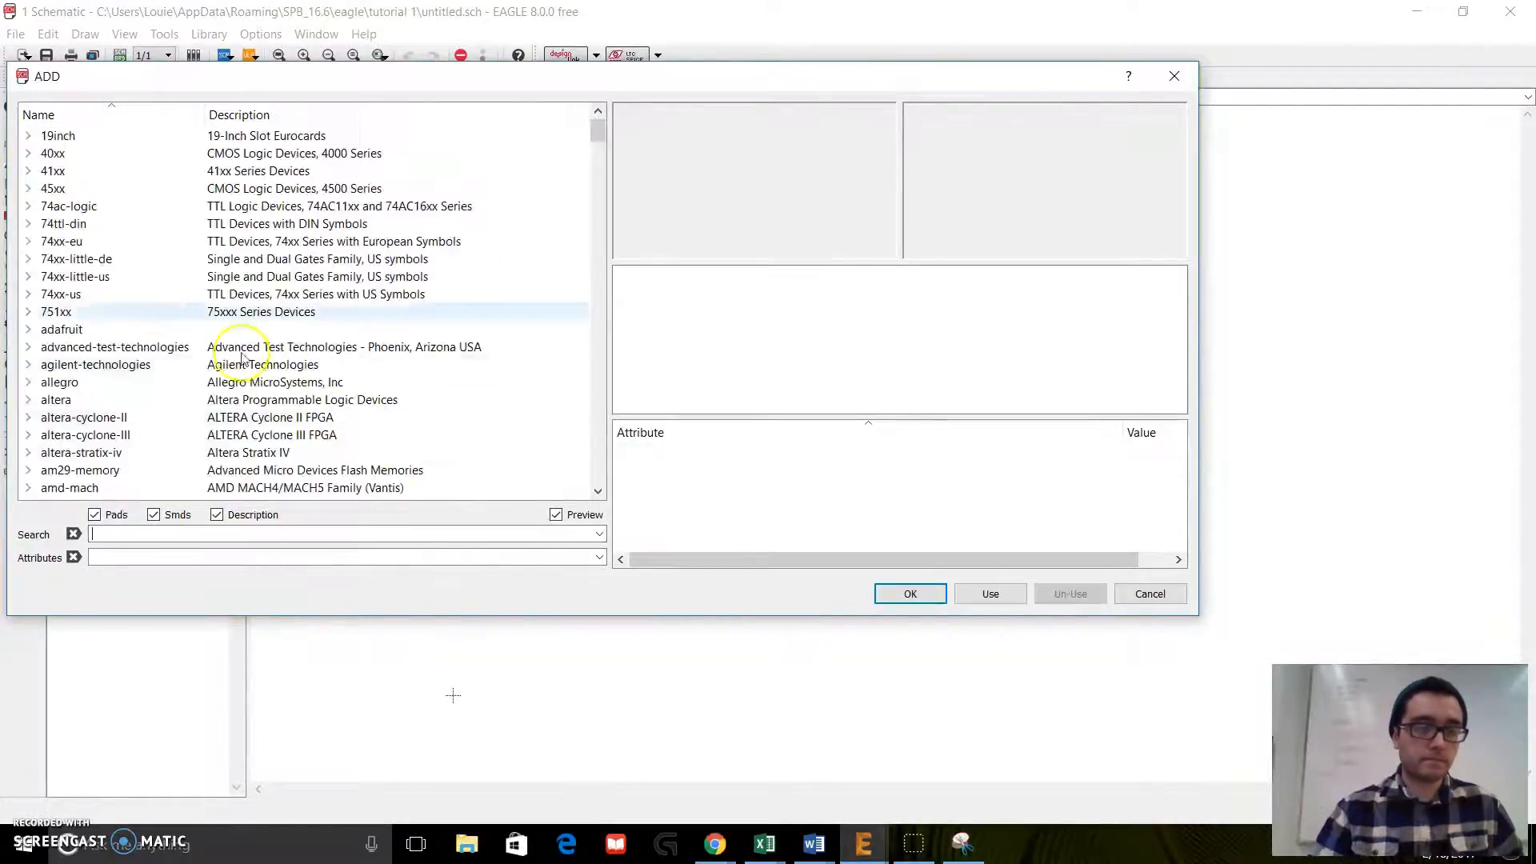
click(28, 330)
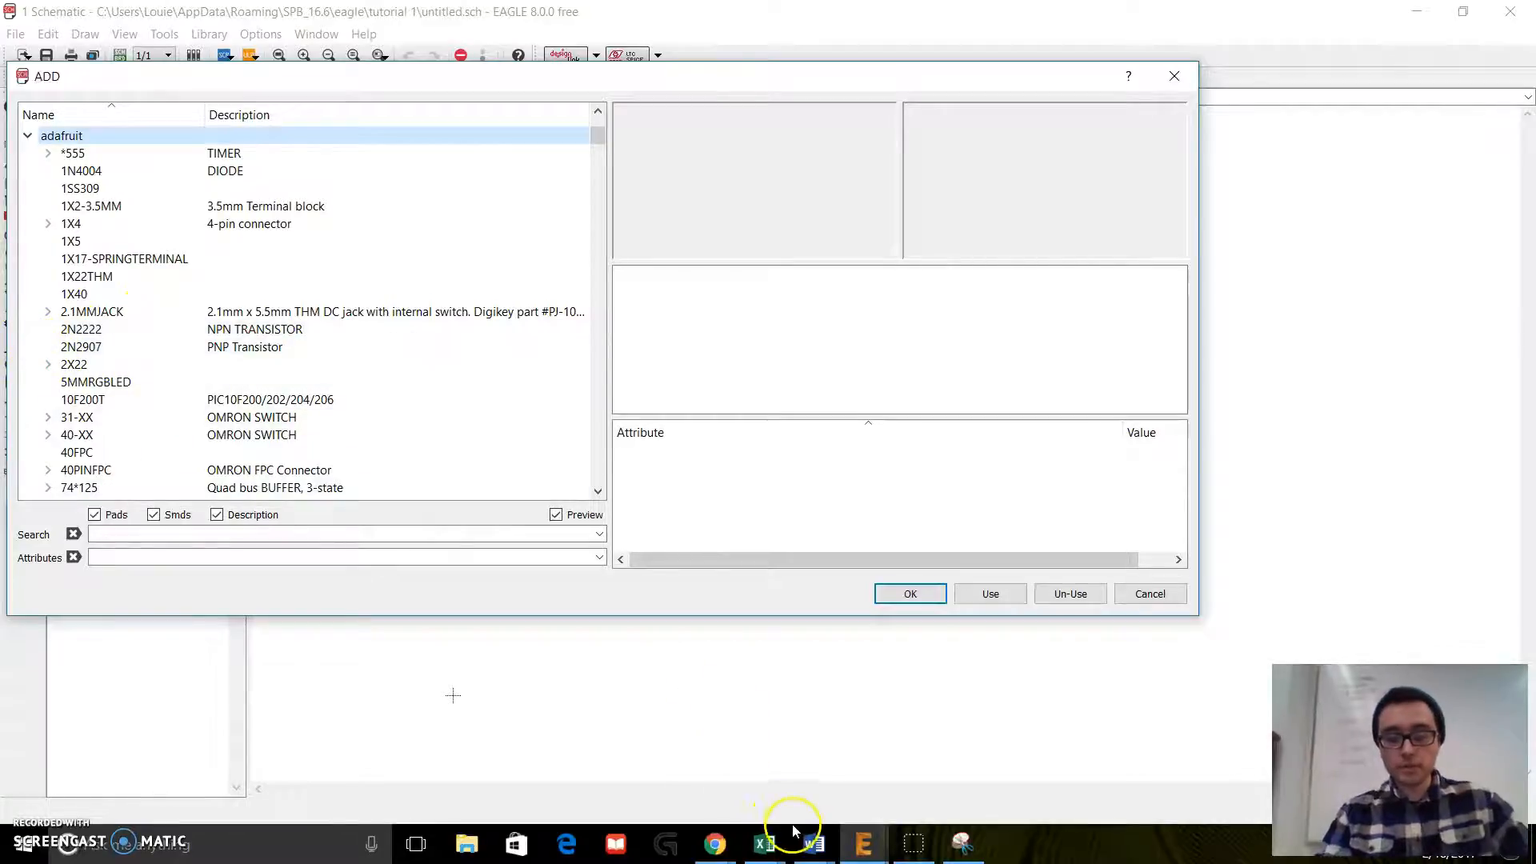
Step: Bring up the Word document, find the C-US capacitor in the adafruit library, and expand its package variants
click(814, 844)
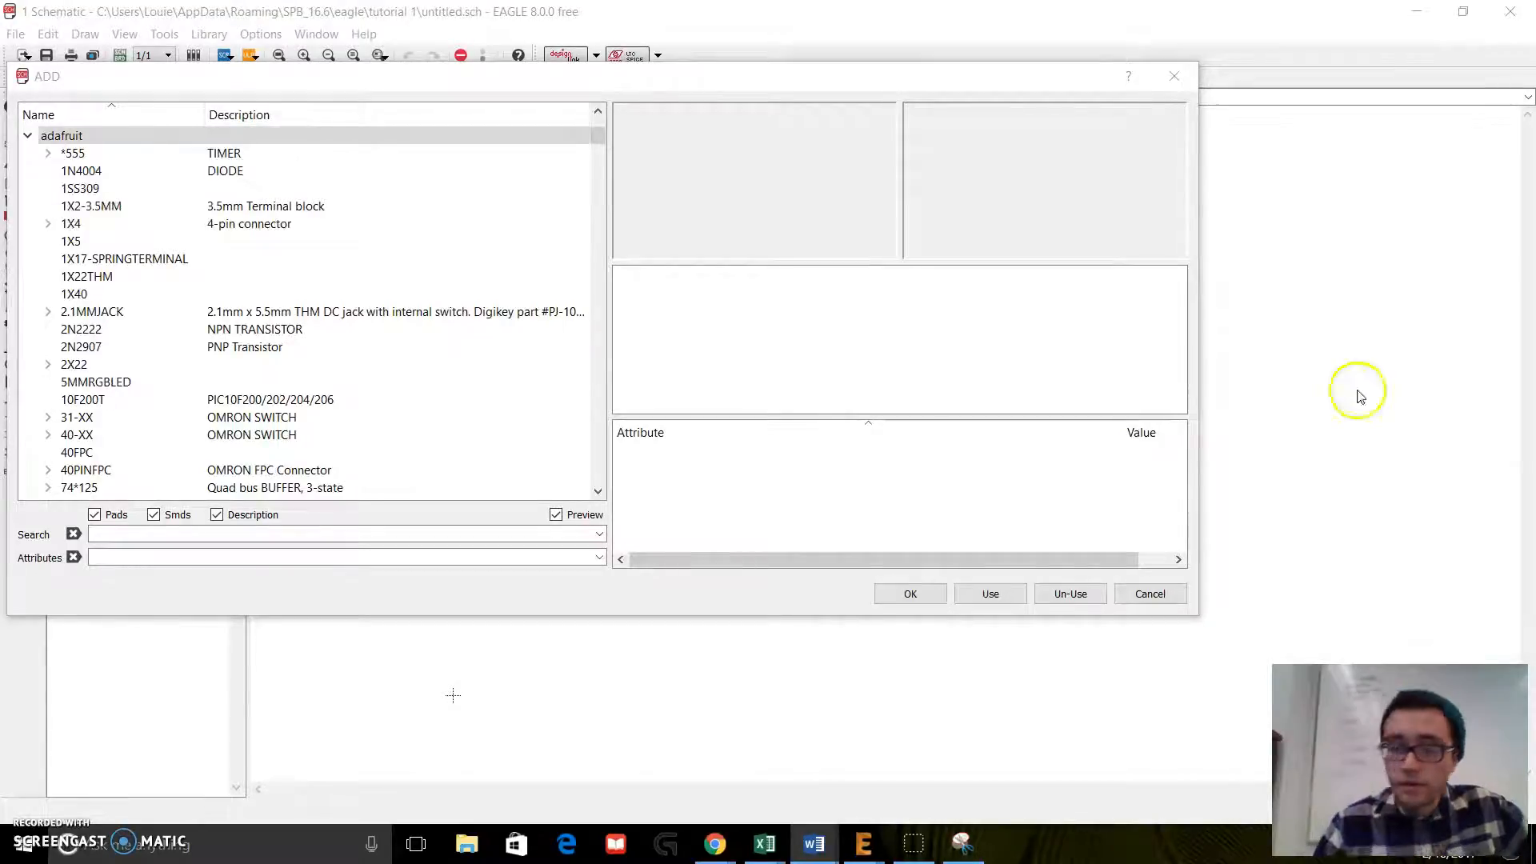
scroll(184, 210, down, 3)
scroll(176, 210, down, 6)
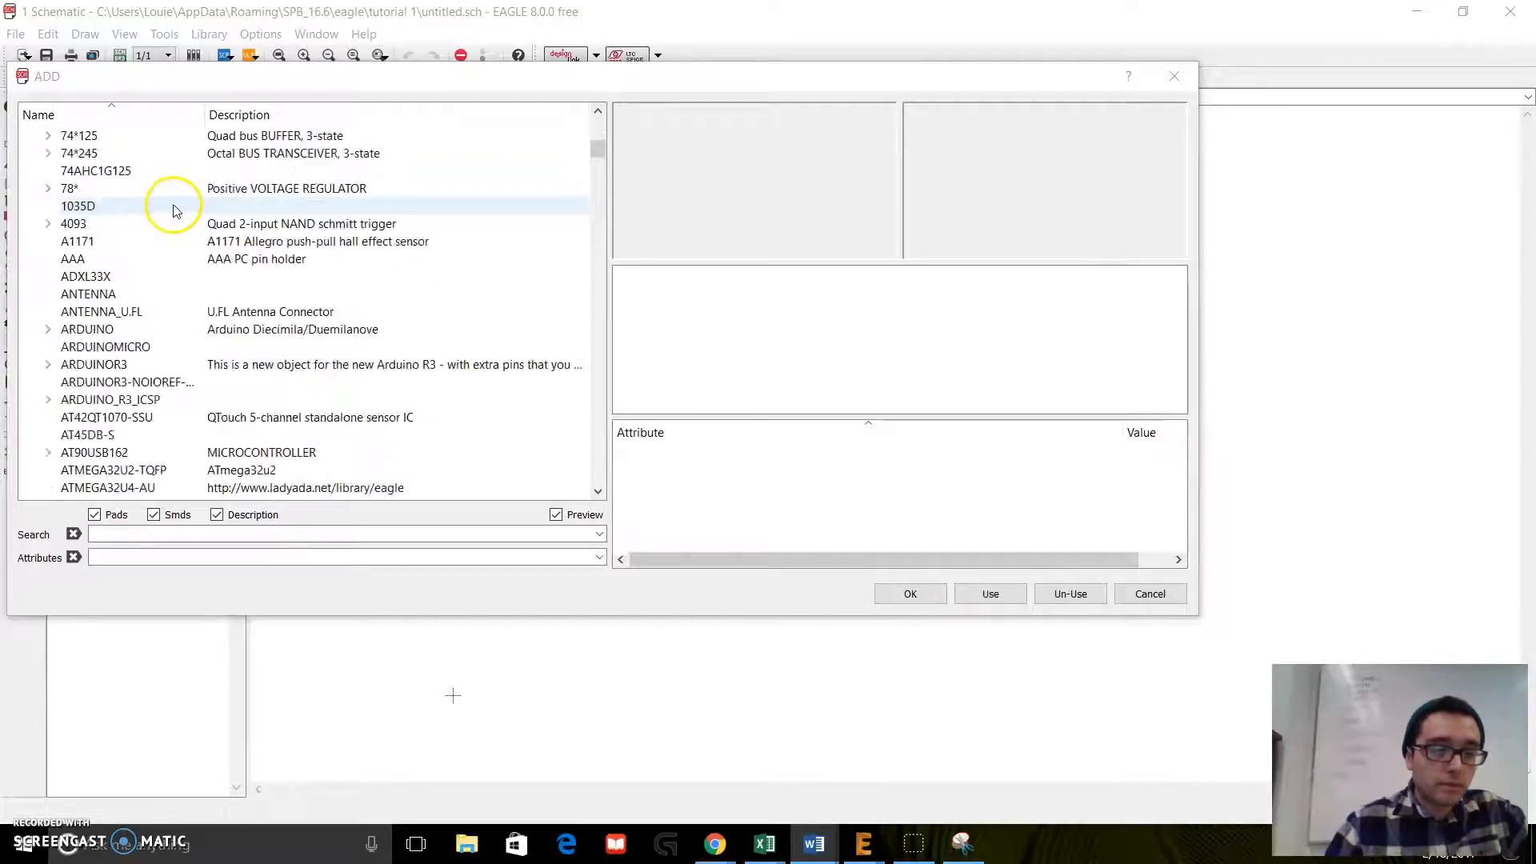
scroll(176, 209, down, 2)
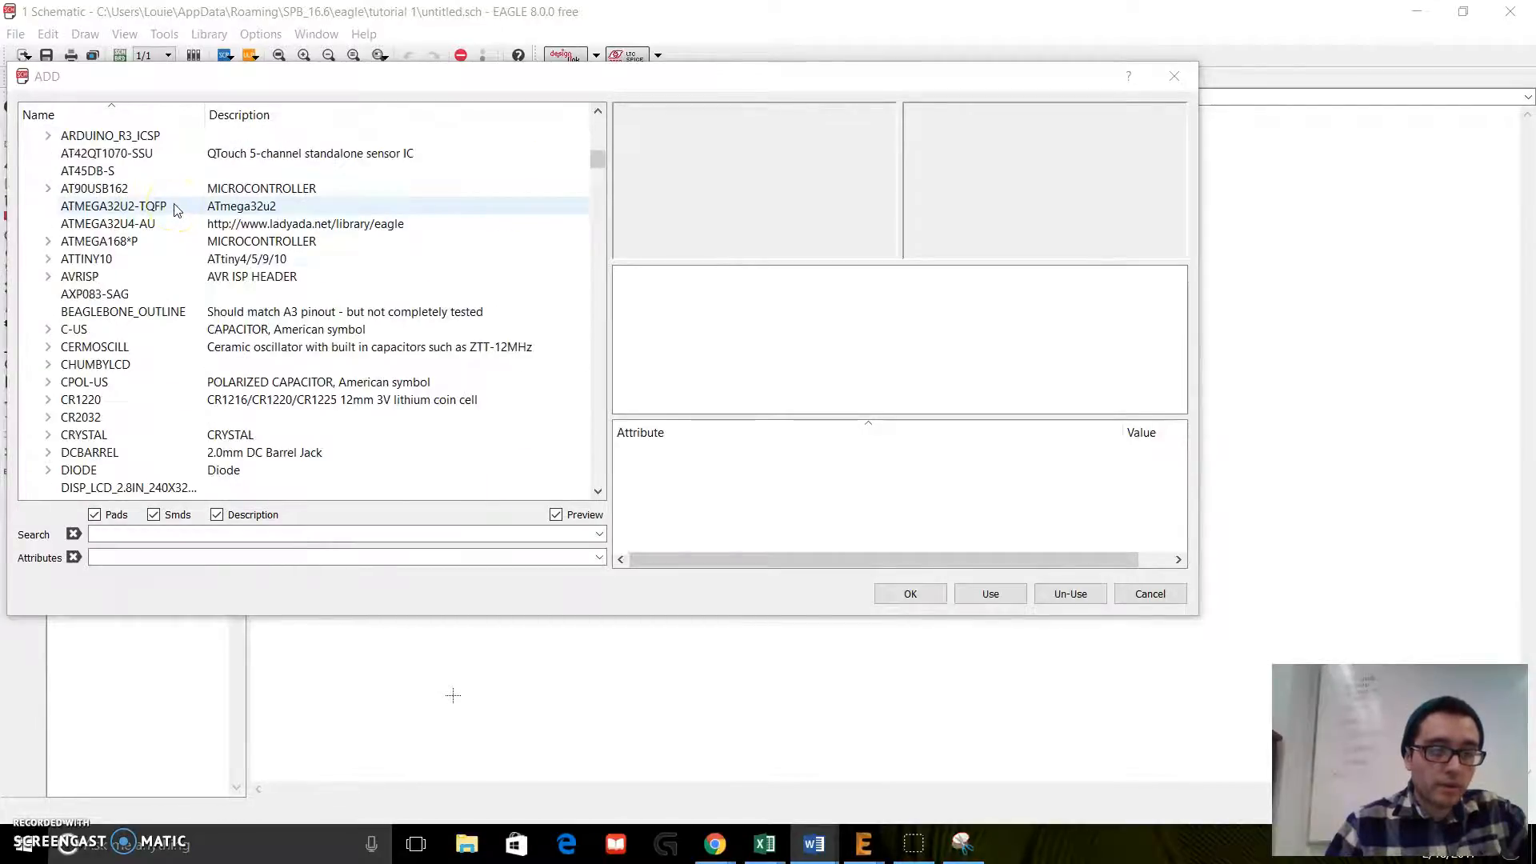
click(46, 329)
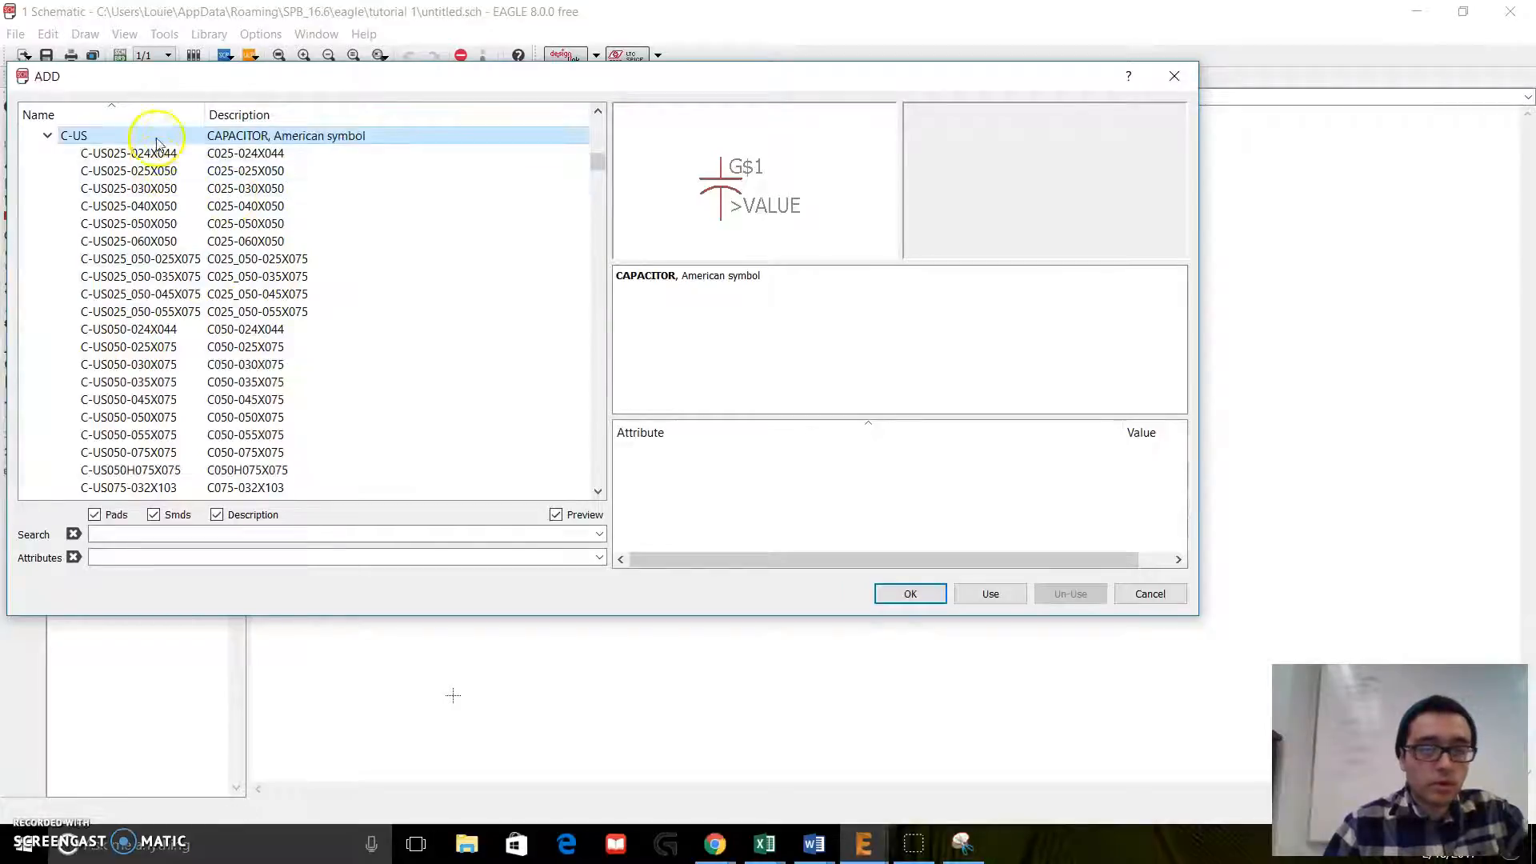
Step: Compare the package footprints of several C-US capacitor variants, such as C025-050X050, and look through the variant list
click(172, 224)
click(162, 276)
click(160, 348)
click(160, 435)
click(152, 311)
click(160, 224)
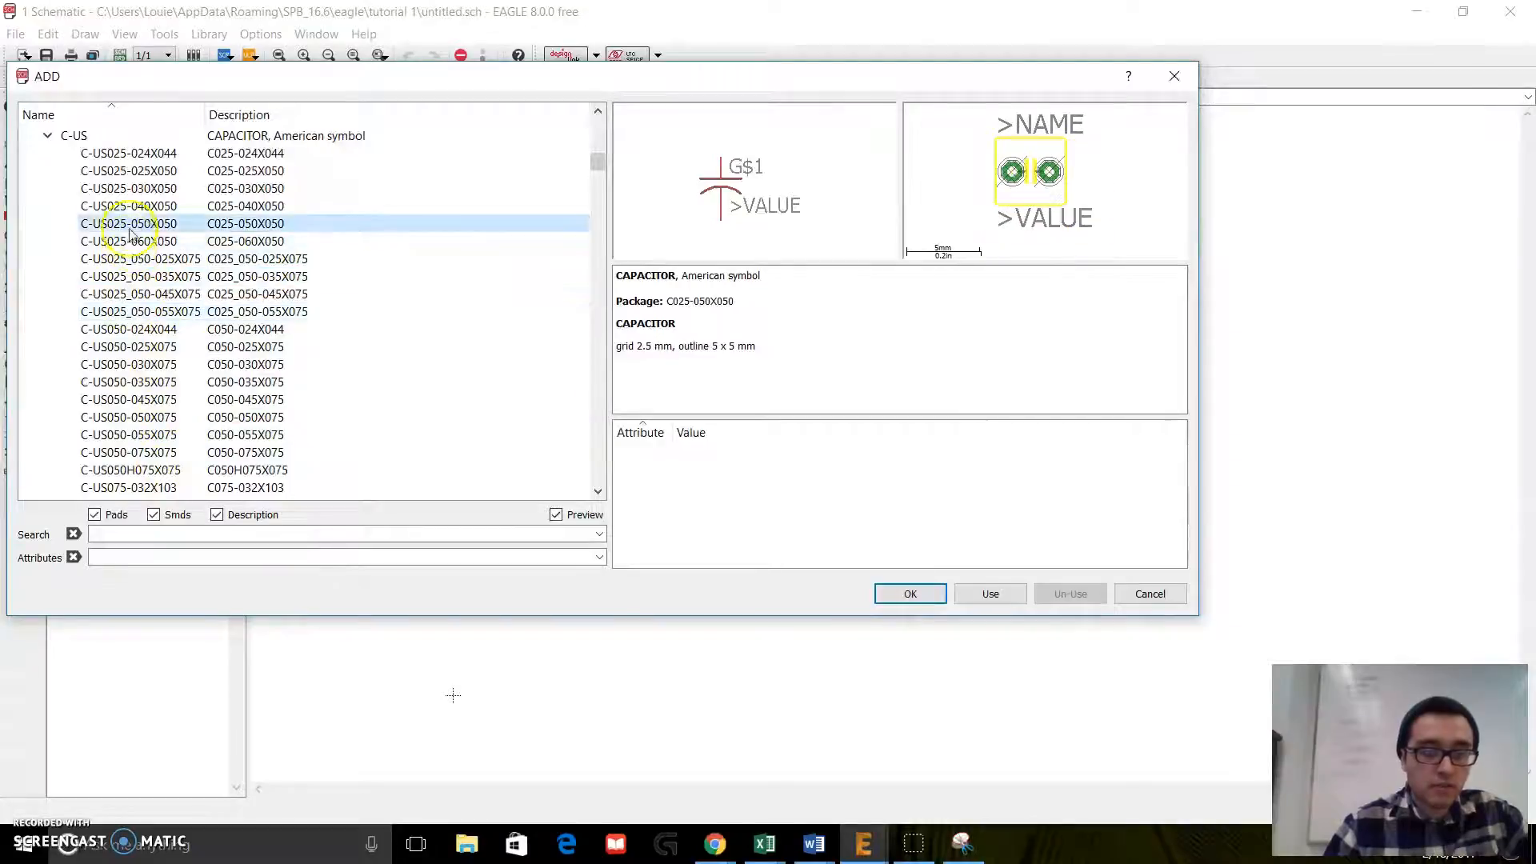
scroll(180, 352, down, 5)
scroll(184, 367, up, 2)
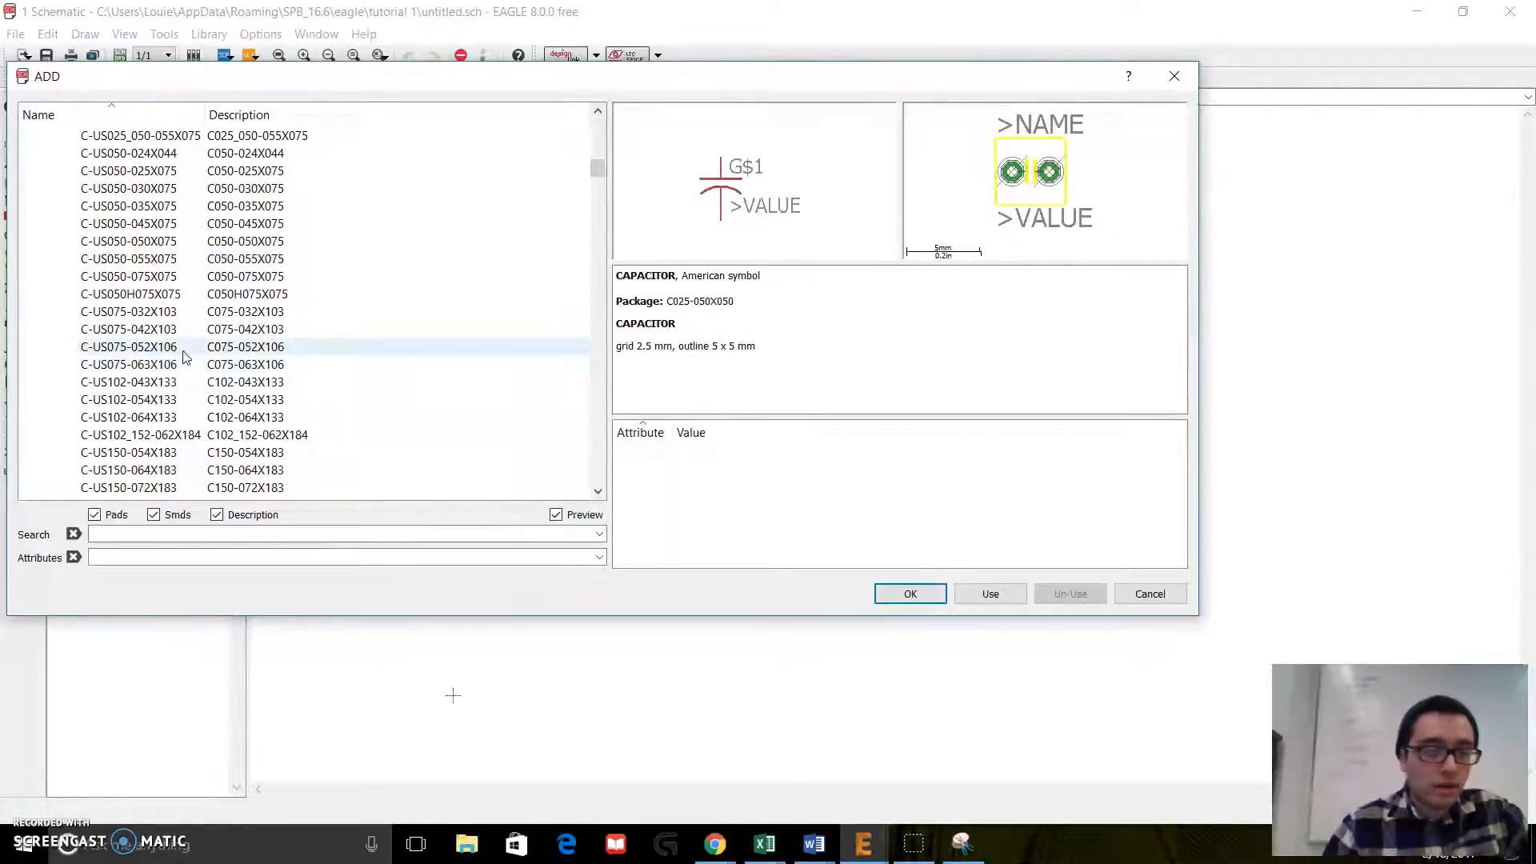
scroll(184, 354, down, 5)
scroll(184, 355, up, 5)
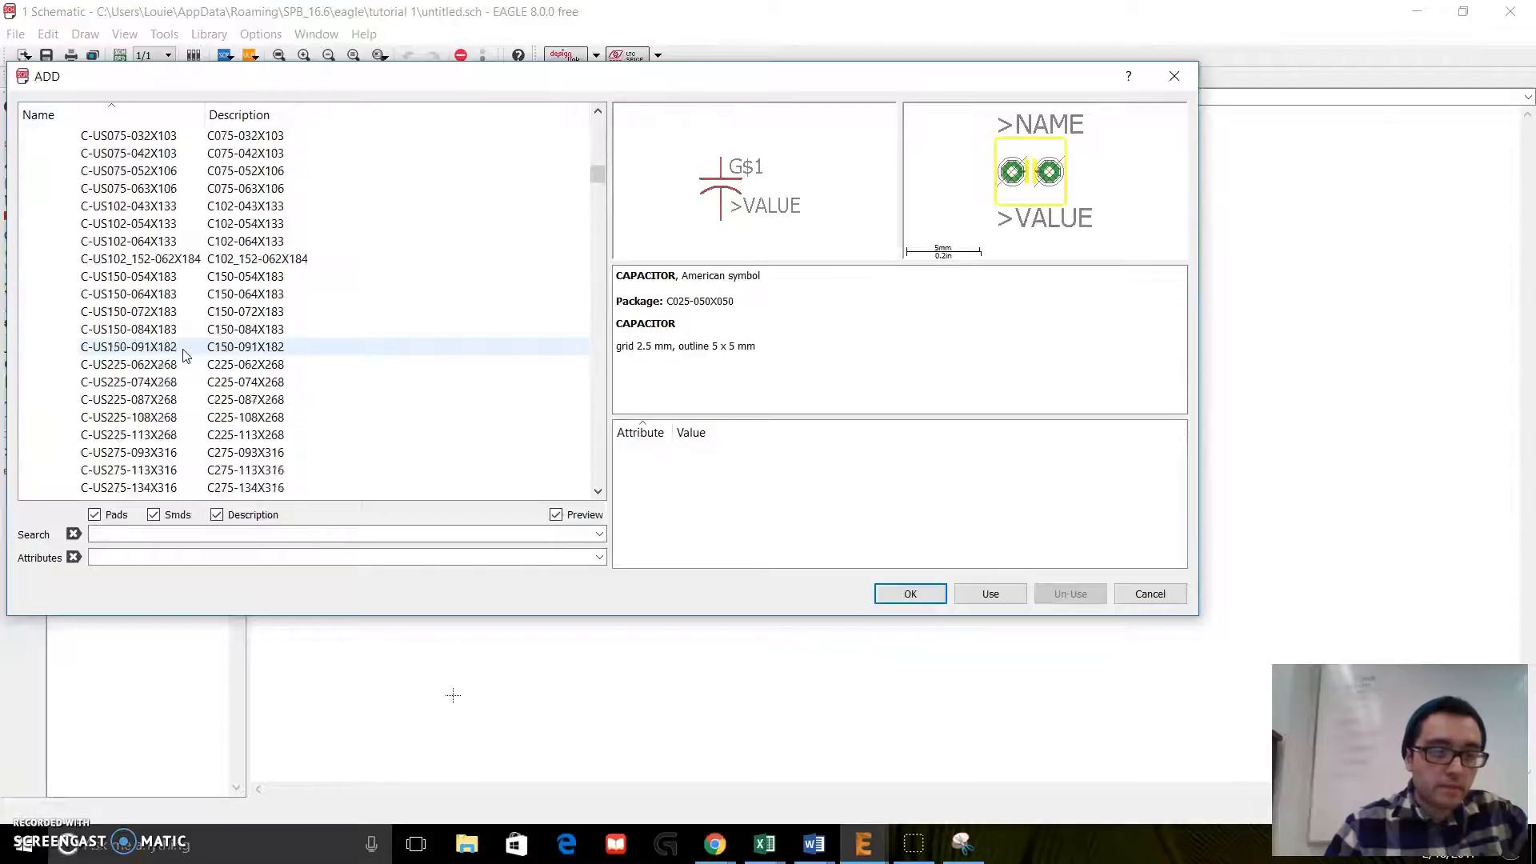
scroll(182, 355, up, 2)
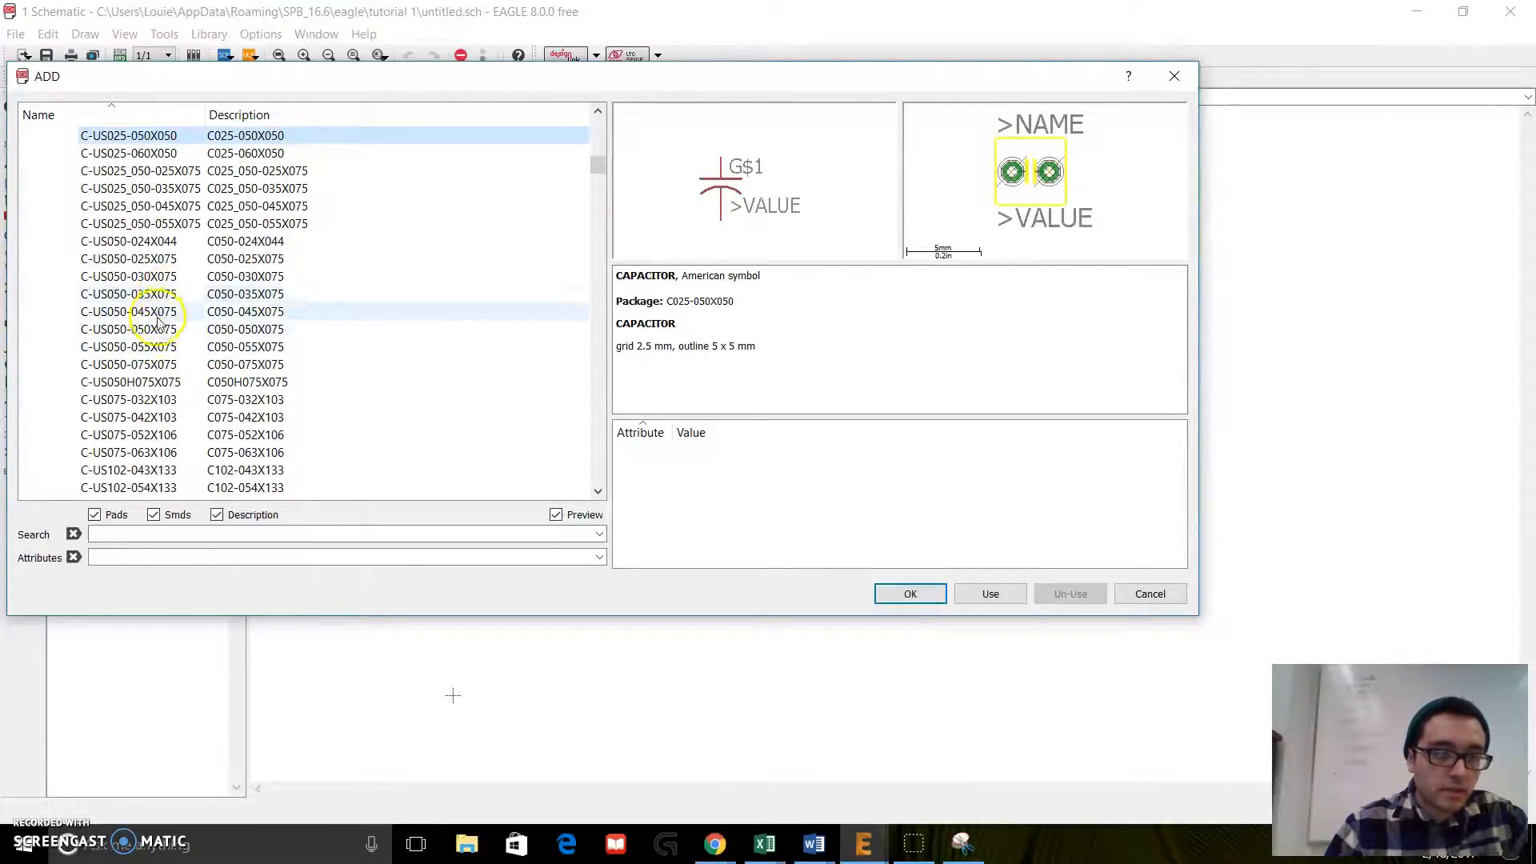
Step: Add two C-USC0805 chip capacitors to the schematic, one above the other, and finish placing them
scroll(152, 432, down, 2)
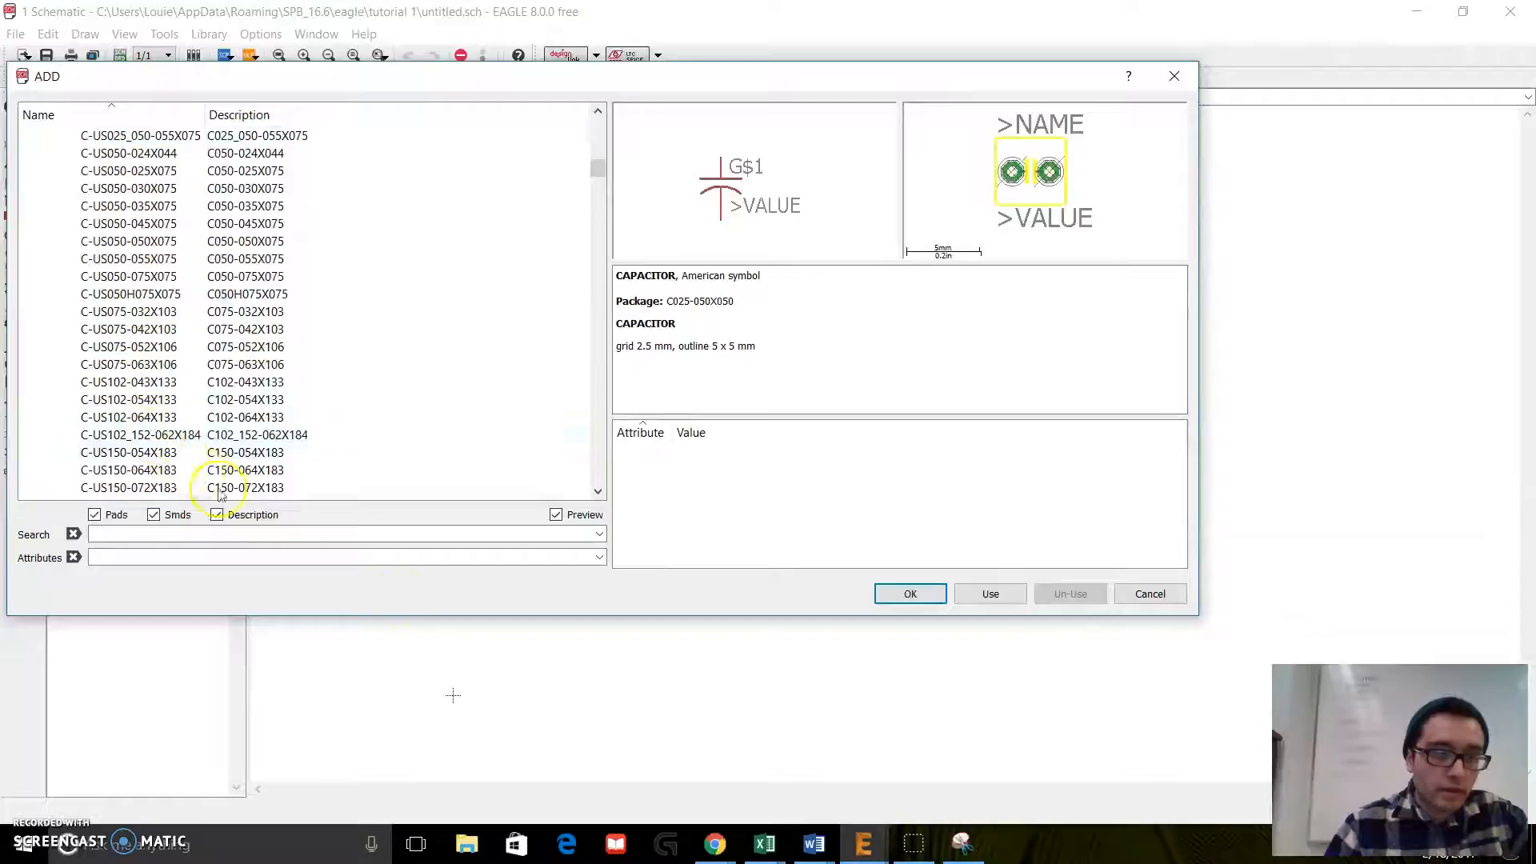
scroll(207, 436, down, 8)
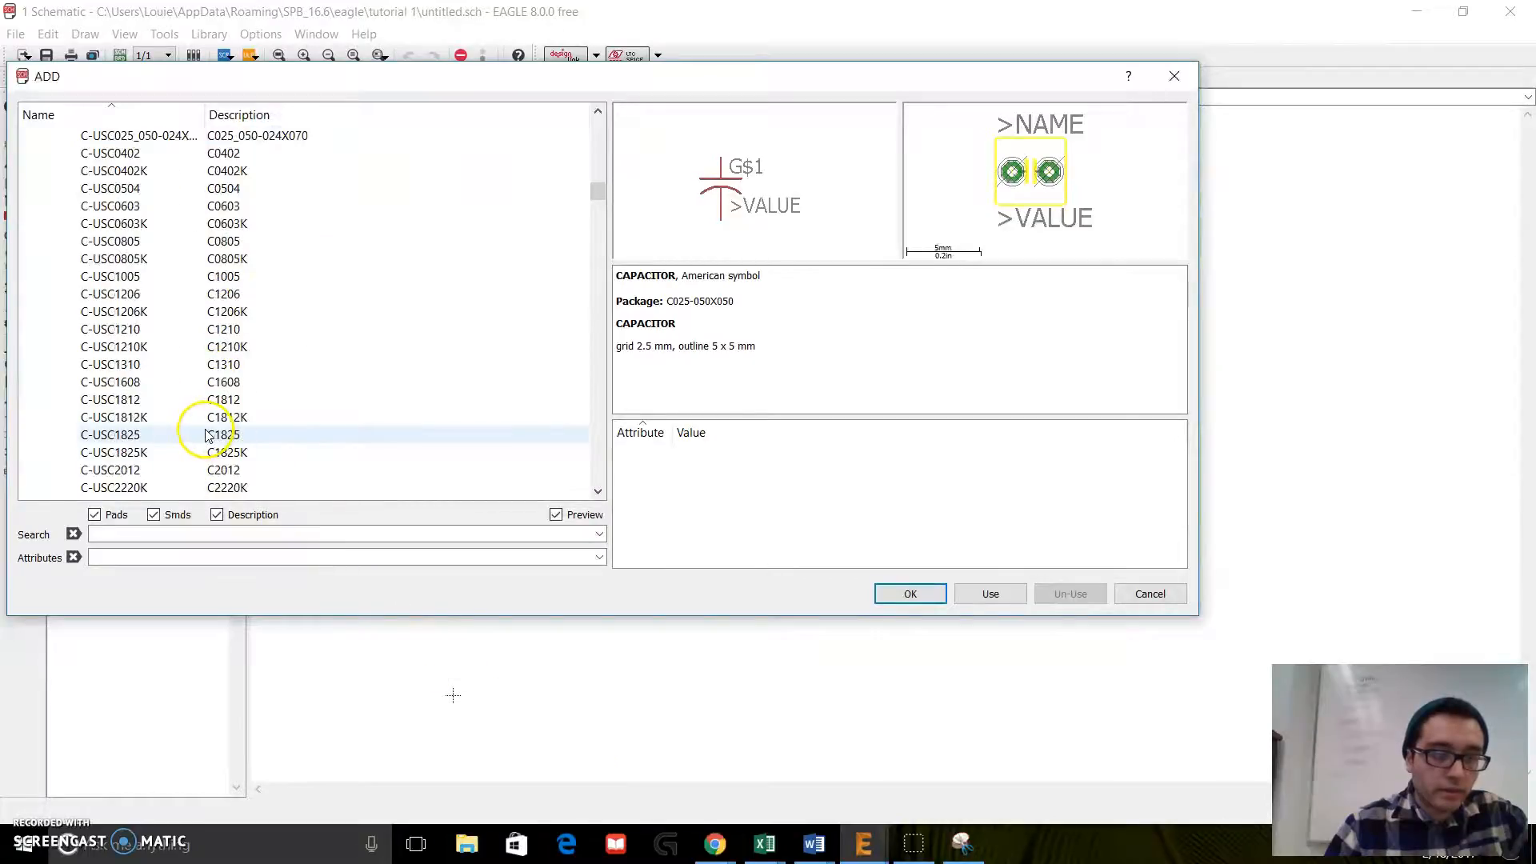
click(152, 248)
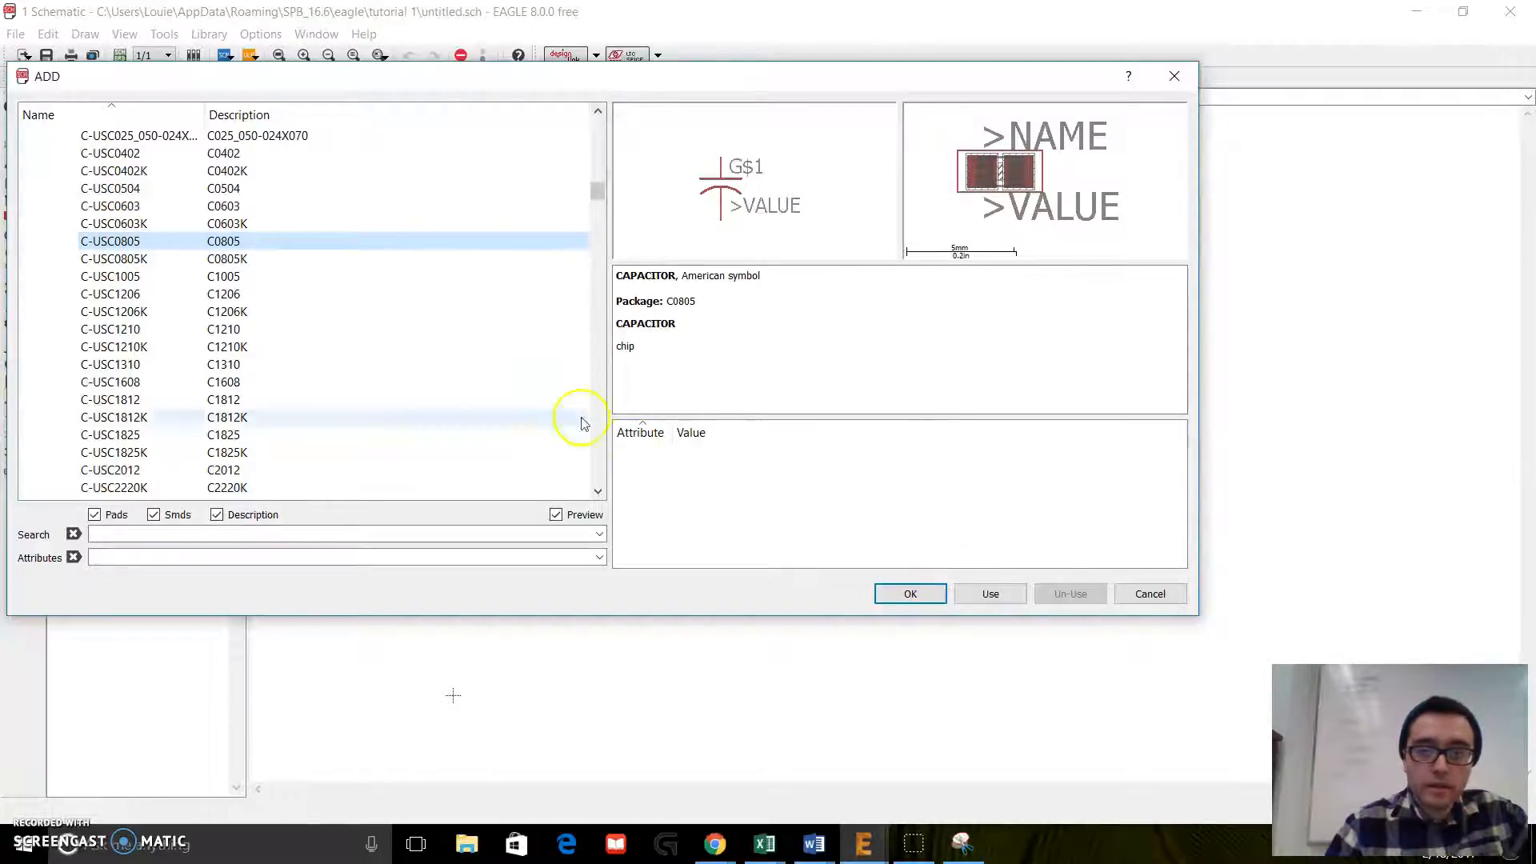
click(269, 258)
click(267, 241)
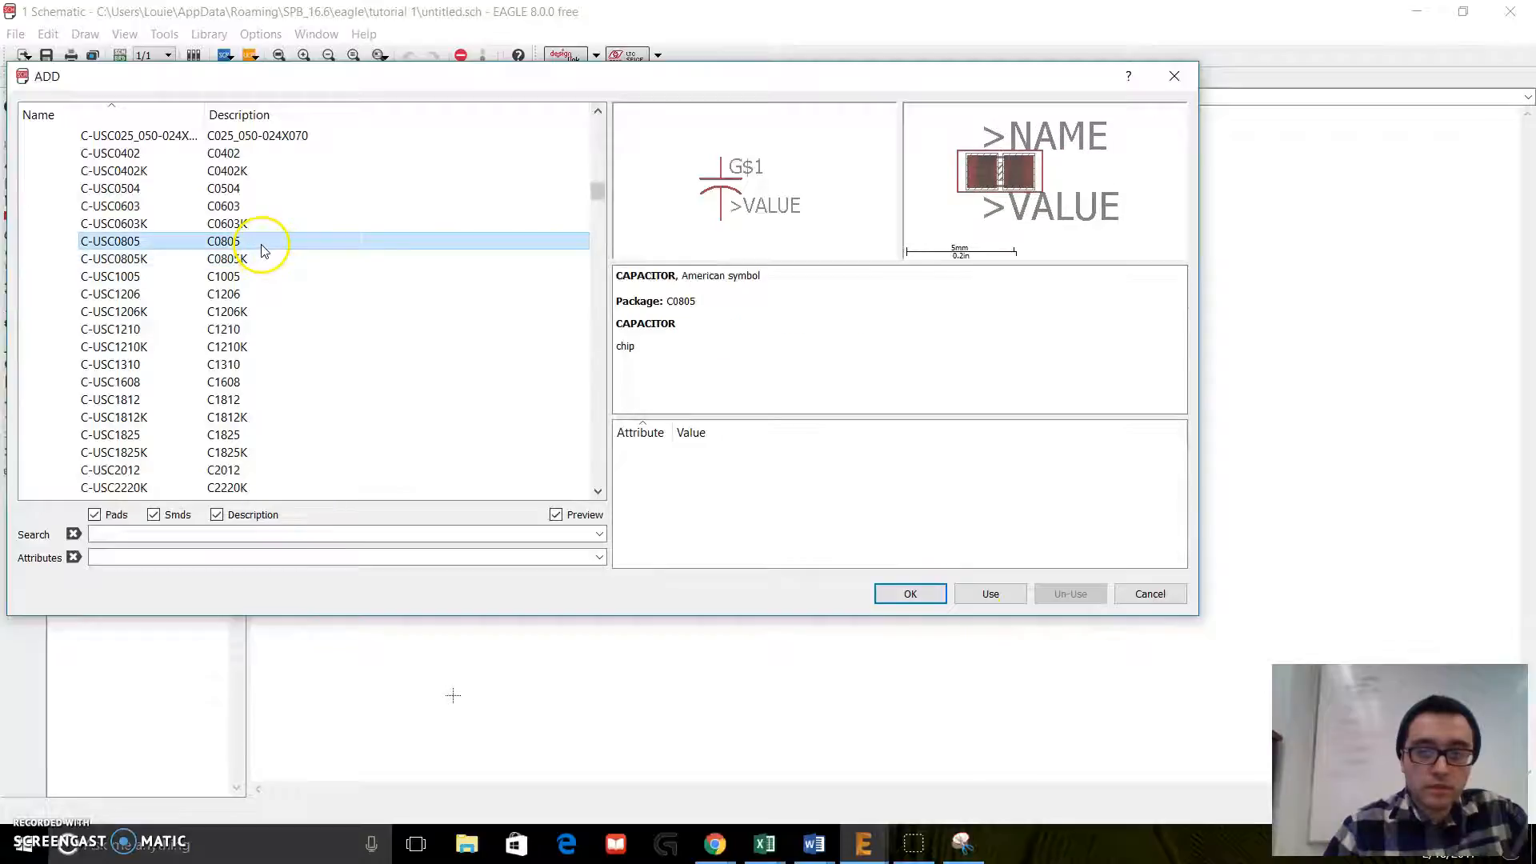
click(910, 593)
click(645, 360)
click(645, 461)
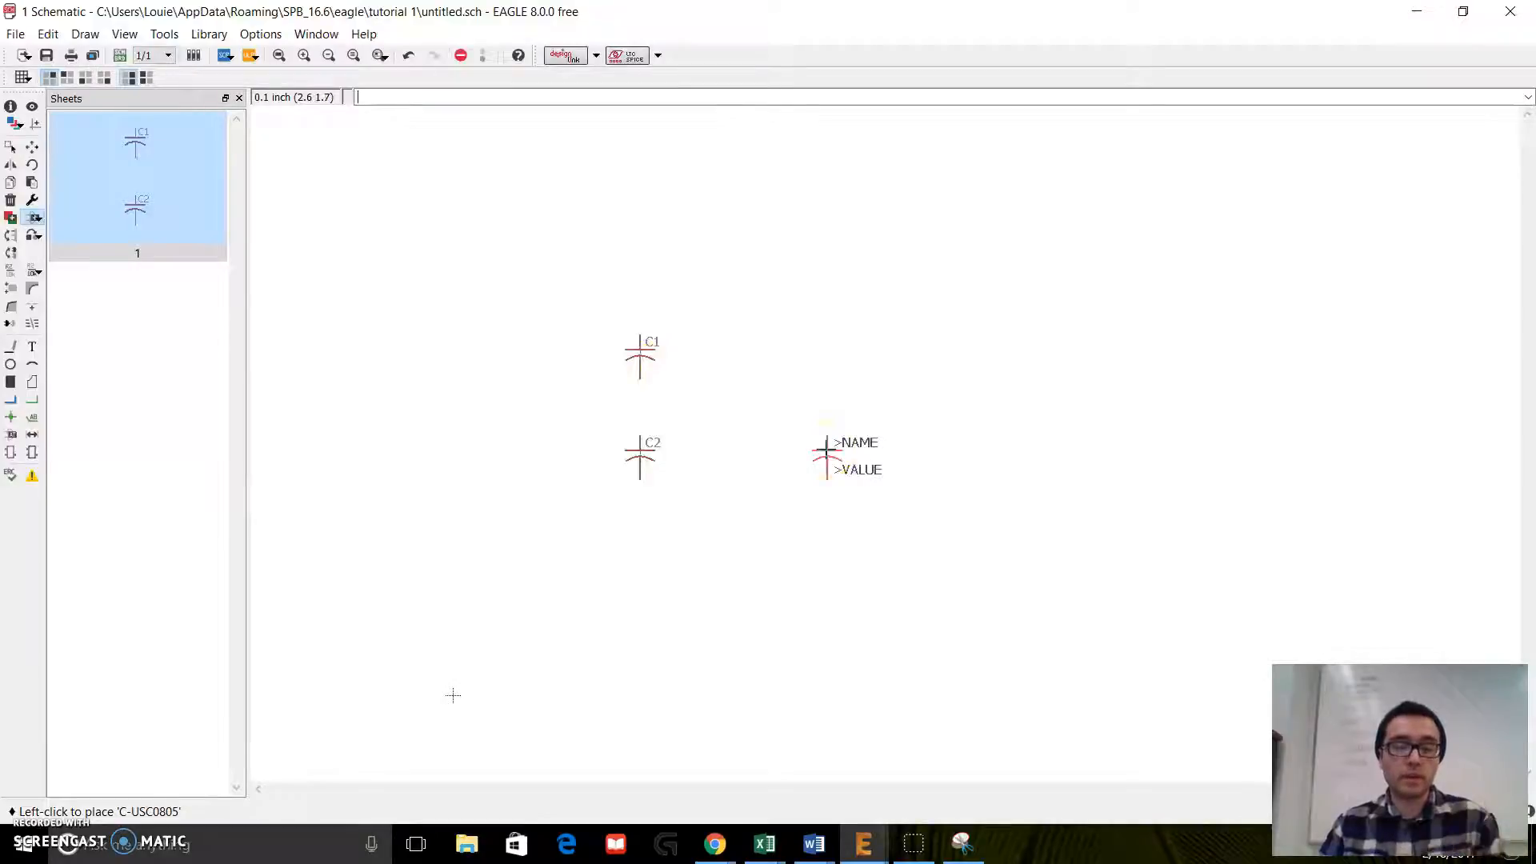
key(Escape)
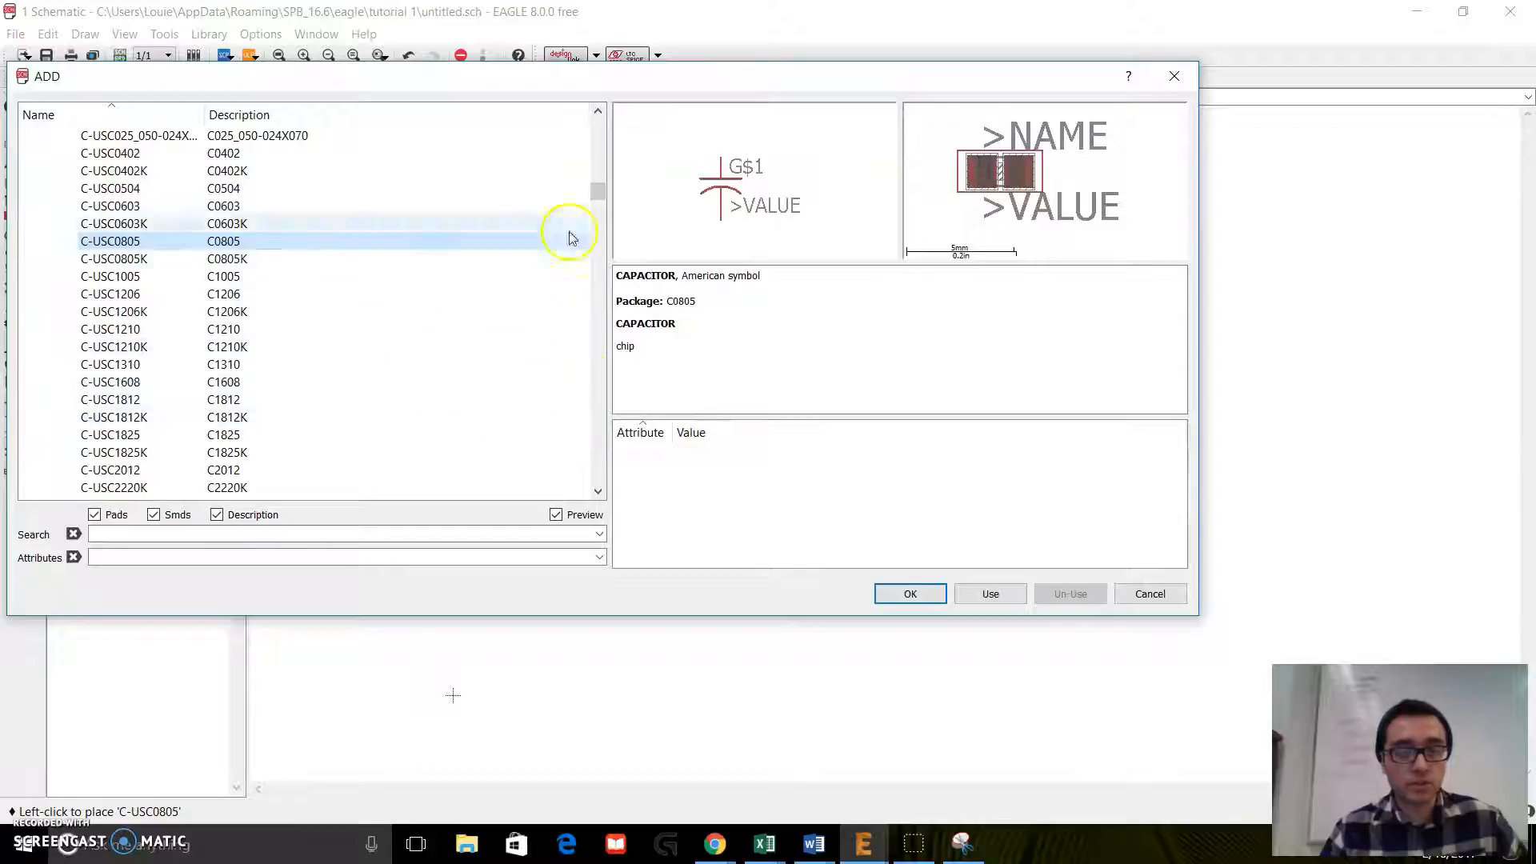
Step: Collapse the C-US variants and expand the R-US_ American-symbol resistor in the adafruit library
scroll(596, 192, up, 3)
mouse_move(592, 198)
mouse_down()
mouse_move(590, 164)
mouse_move(584, 176)
mouse_up()
scroll(560, 186, up, 8)
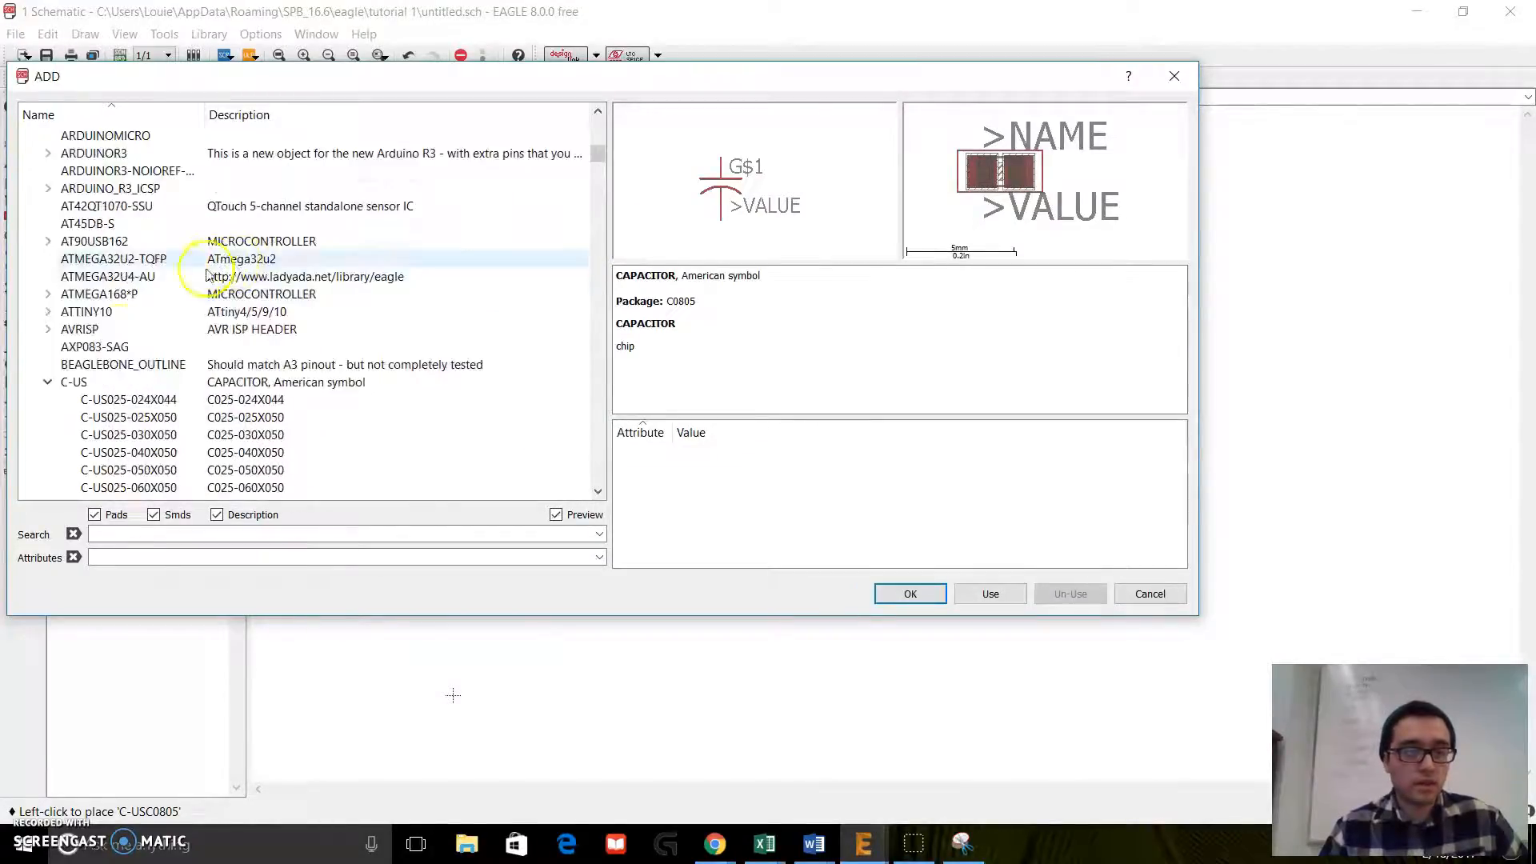
click(48, 469)
scroll(50, 465, down, 20)
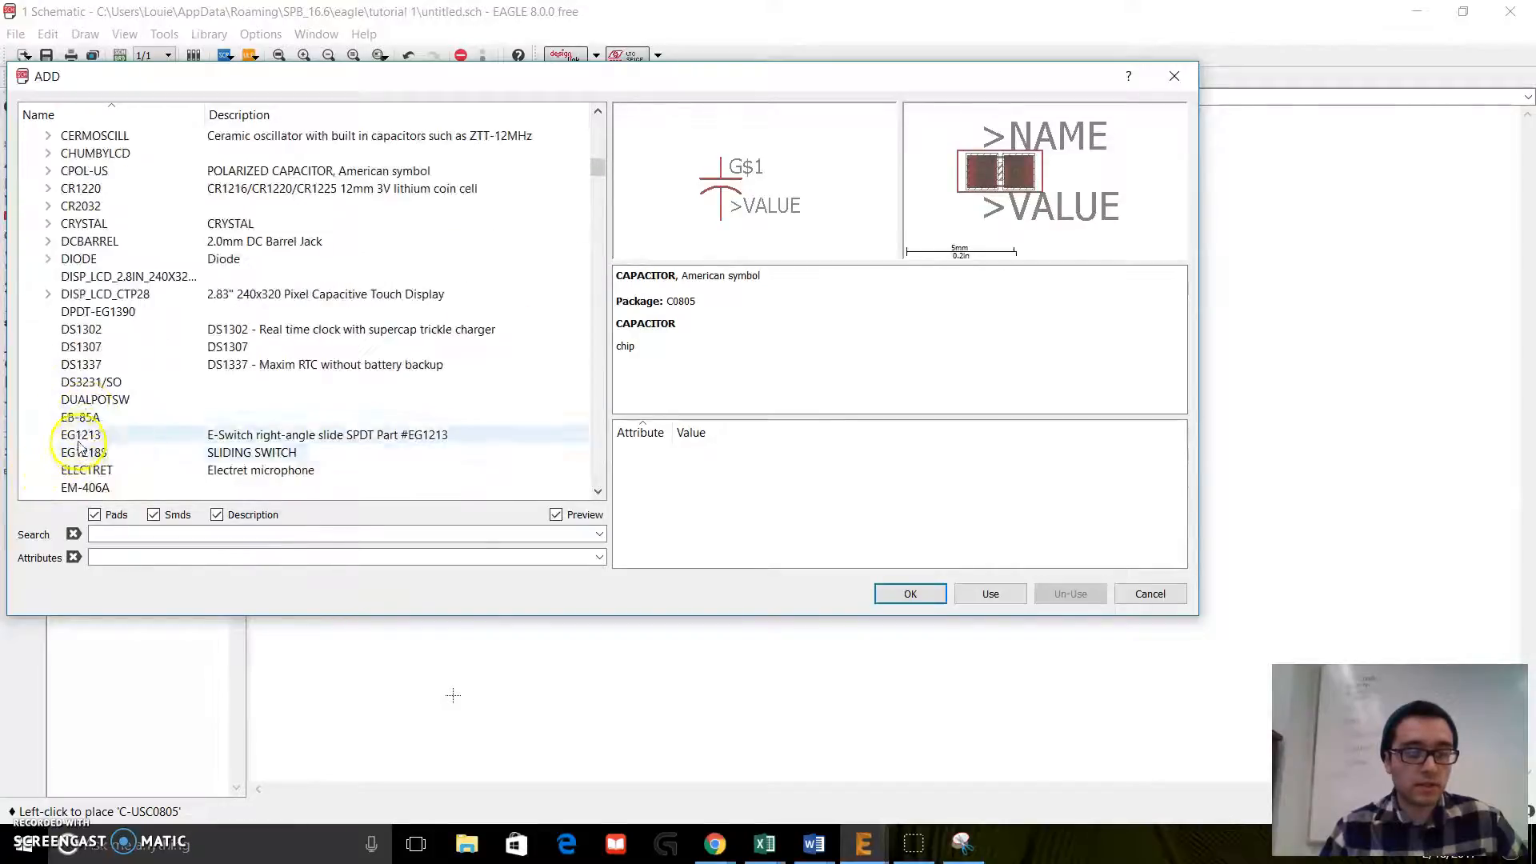
scroll(72, 284, down, 15)
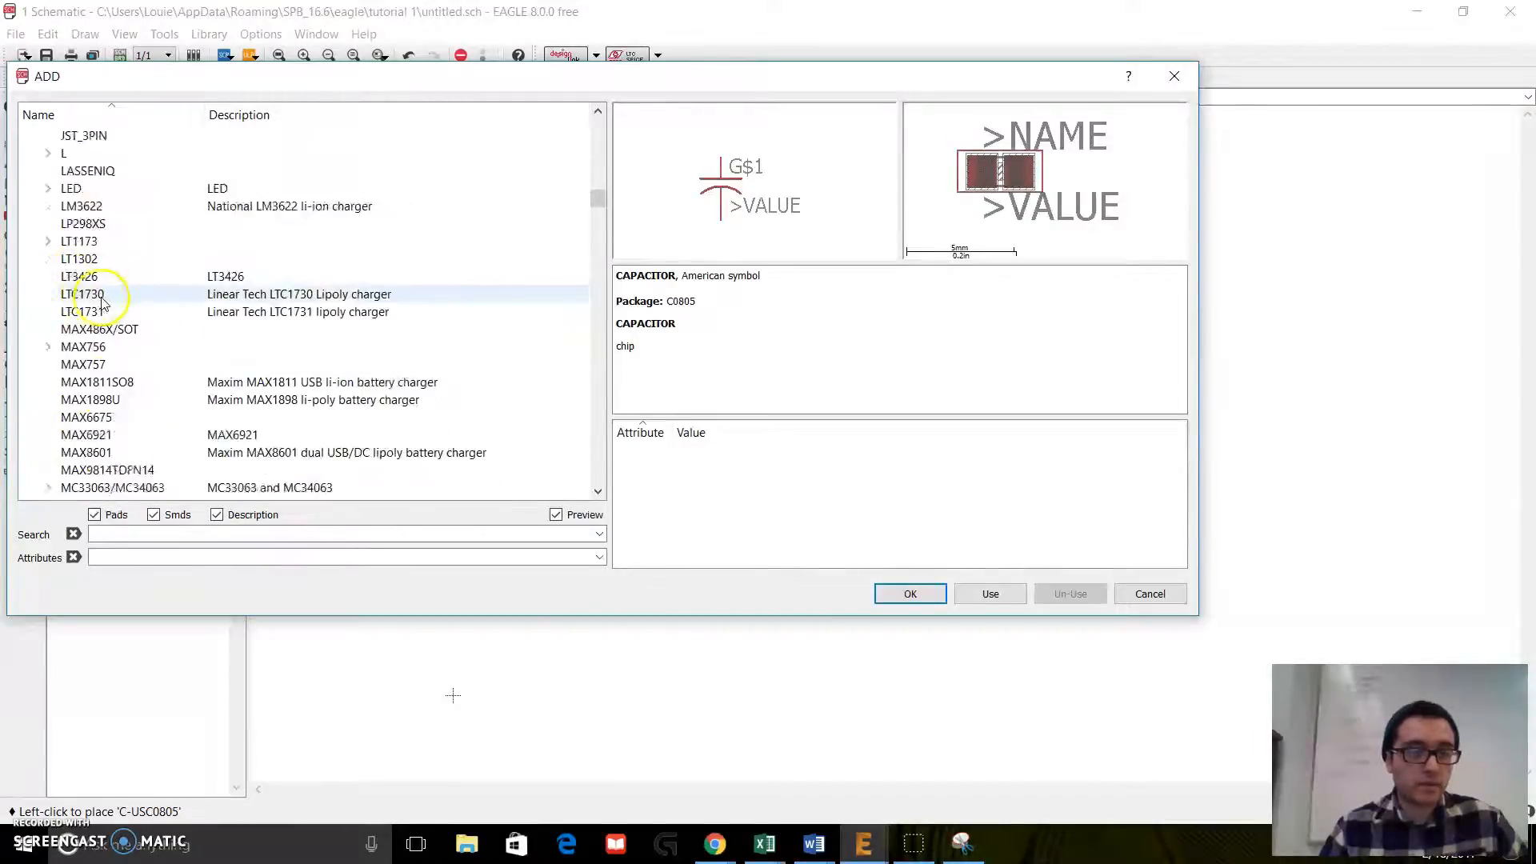
scroll(104, 302, down, 12)
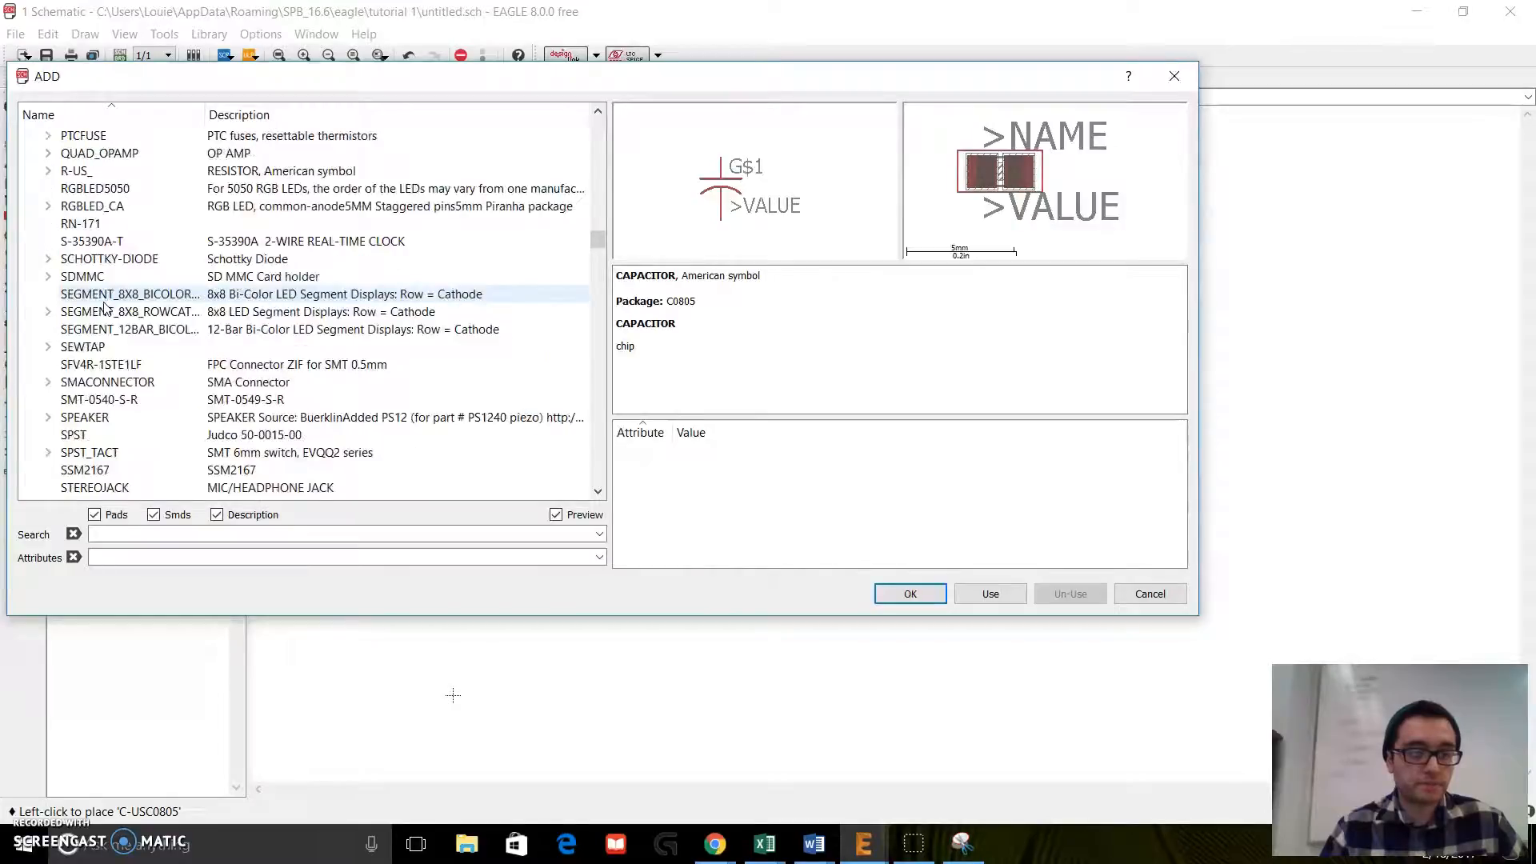
click(48, 170)
Step: Choose the R-US_R0805 resistor variant and place four of them in a column to the right of the capacitors
scroll(182, 223, down, 7)
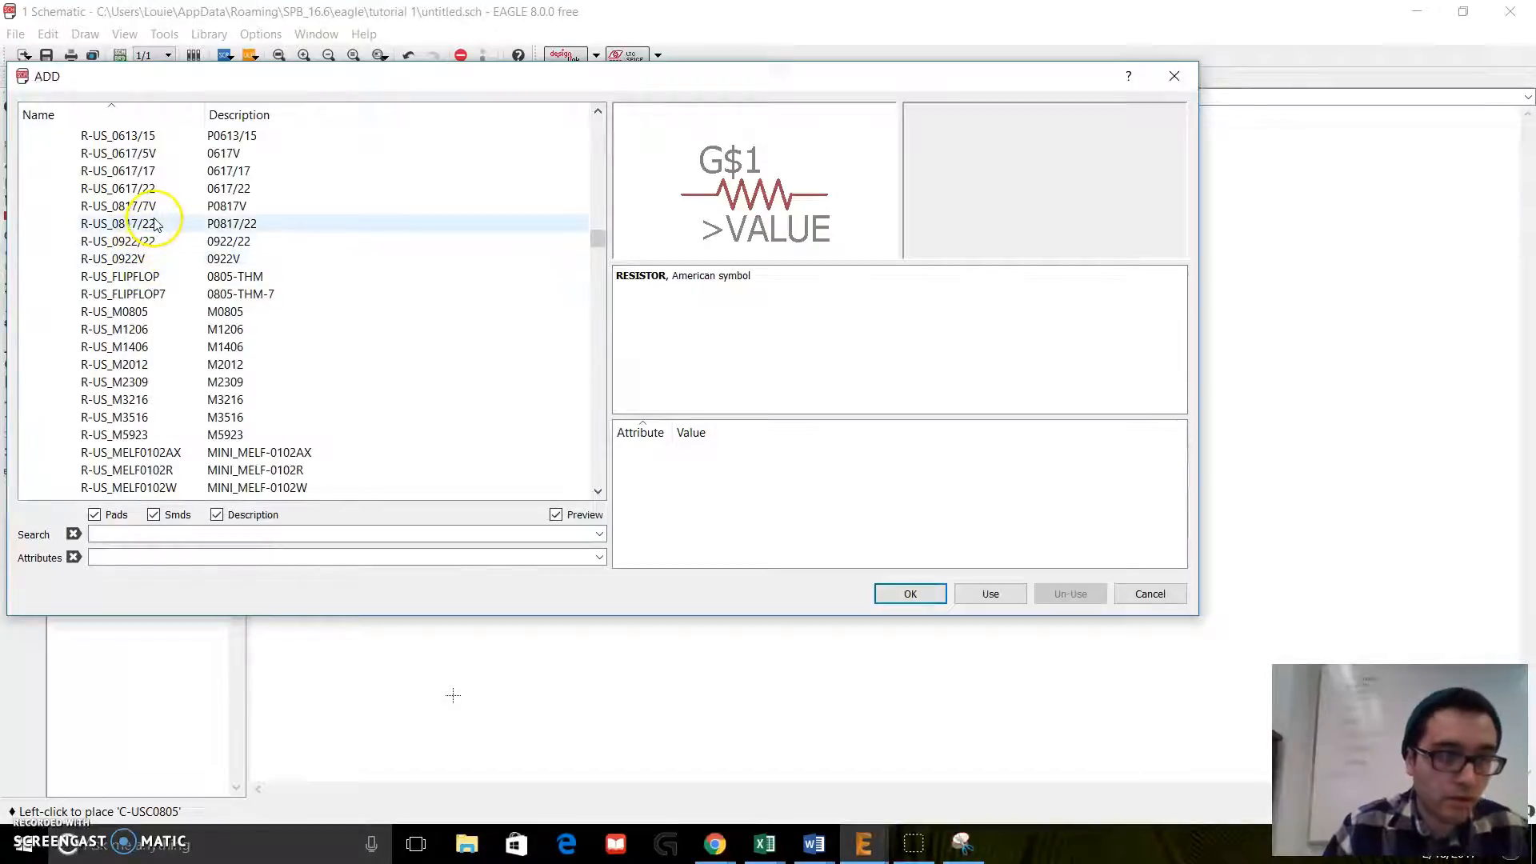
scroll(157, 225, down, 10)
scroll(152, 232, up, 7)
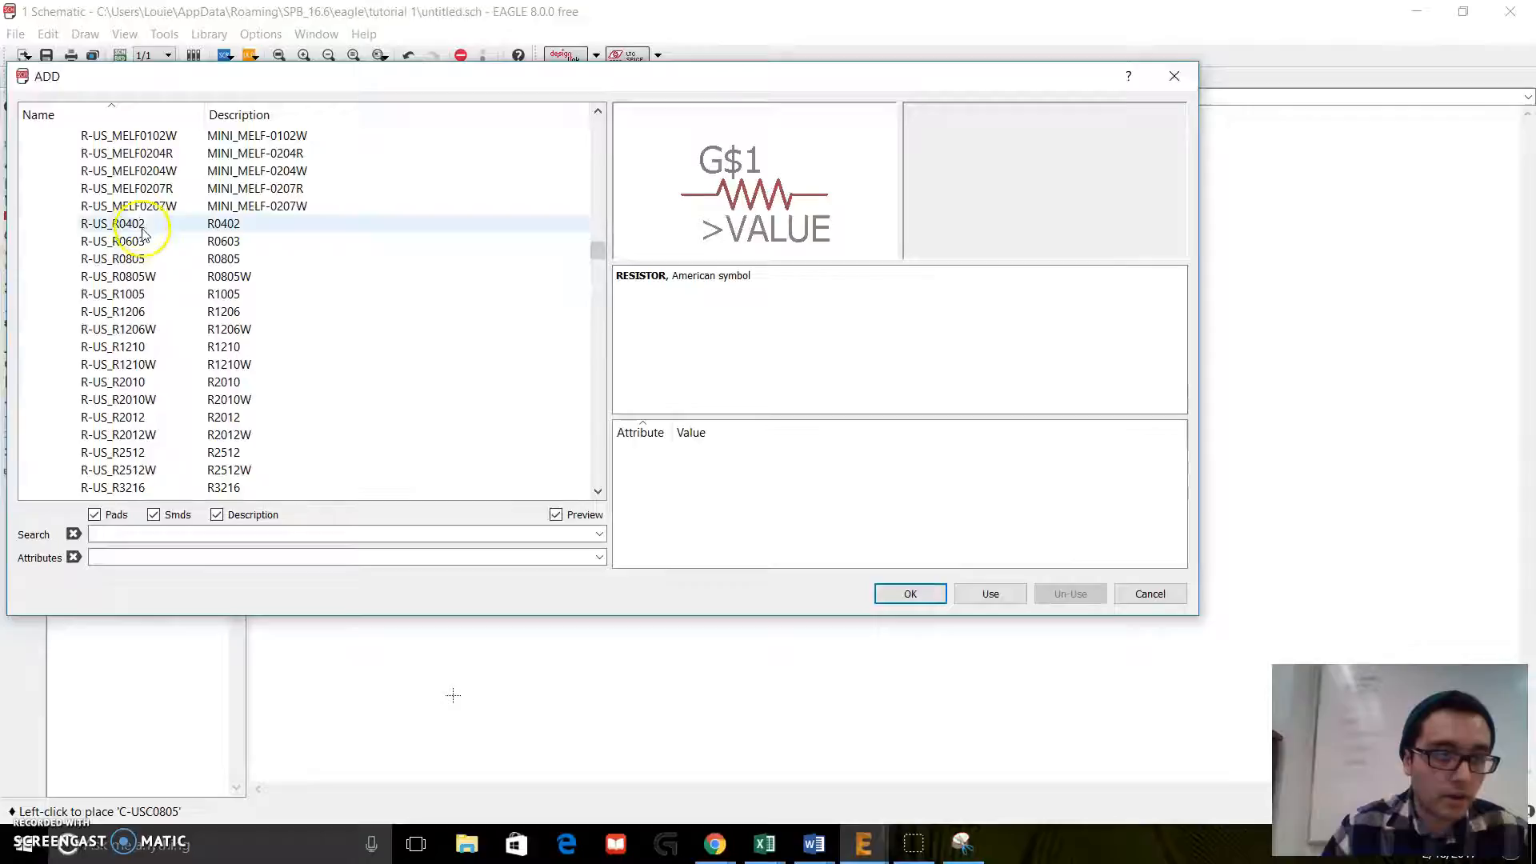
click(145, 259)
click(158, 276)
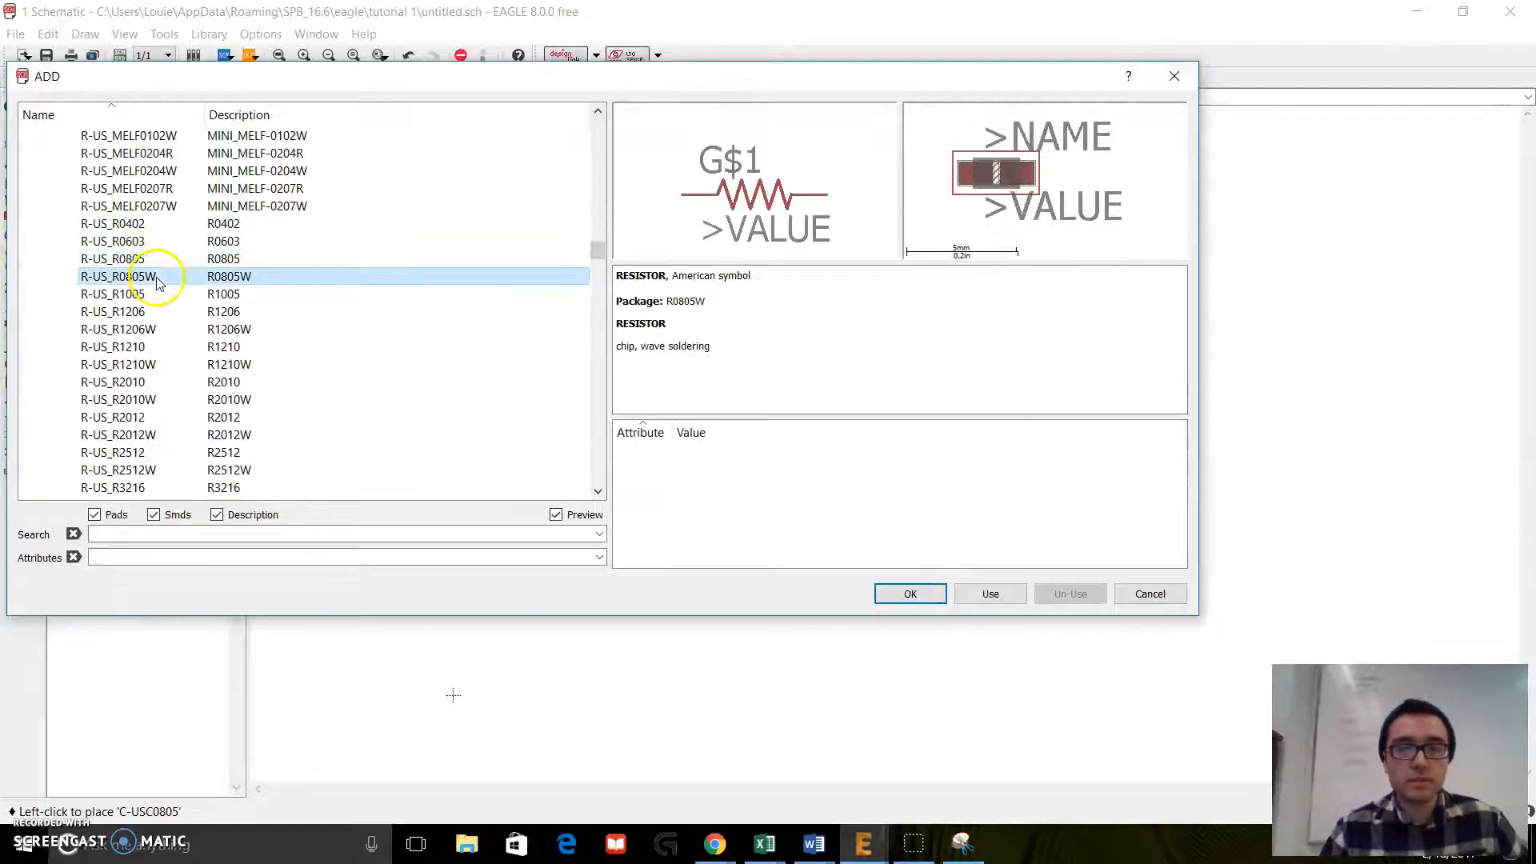
click(155, 262)
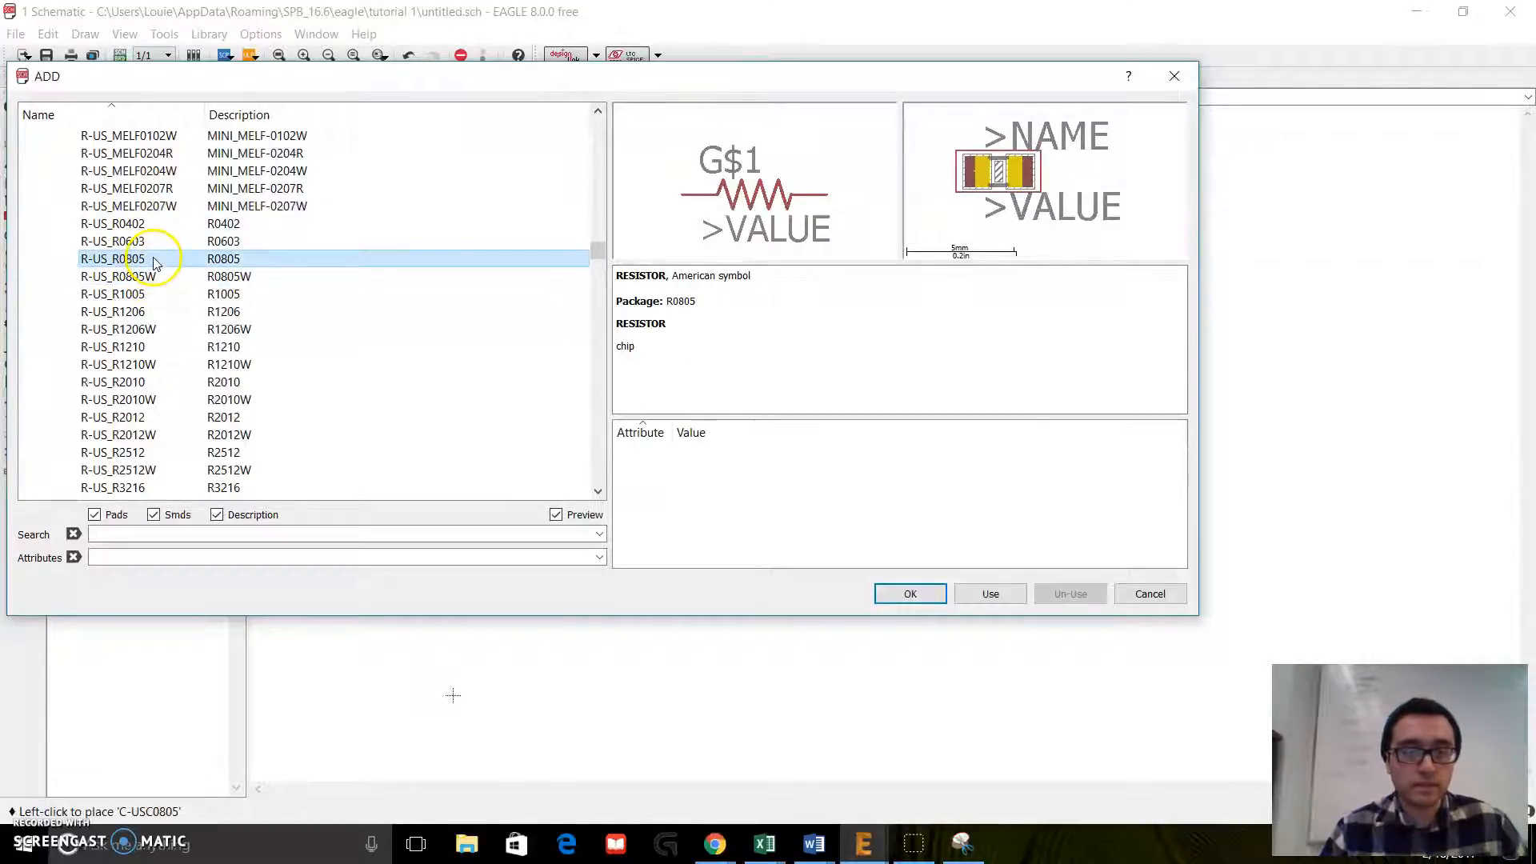
double_click(159, 264)
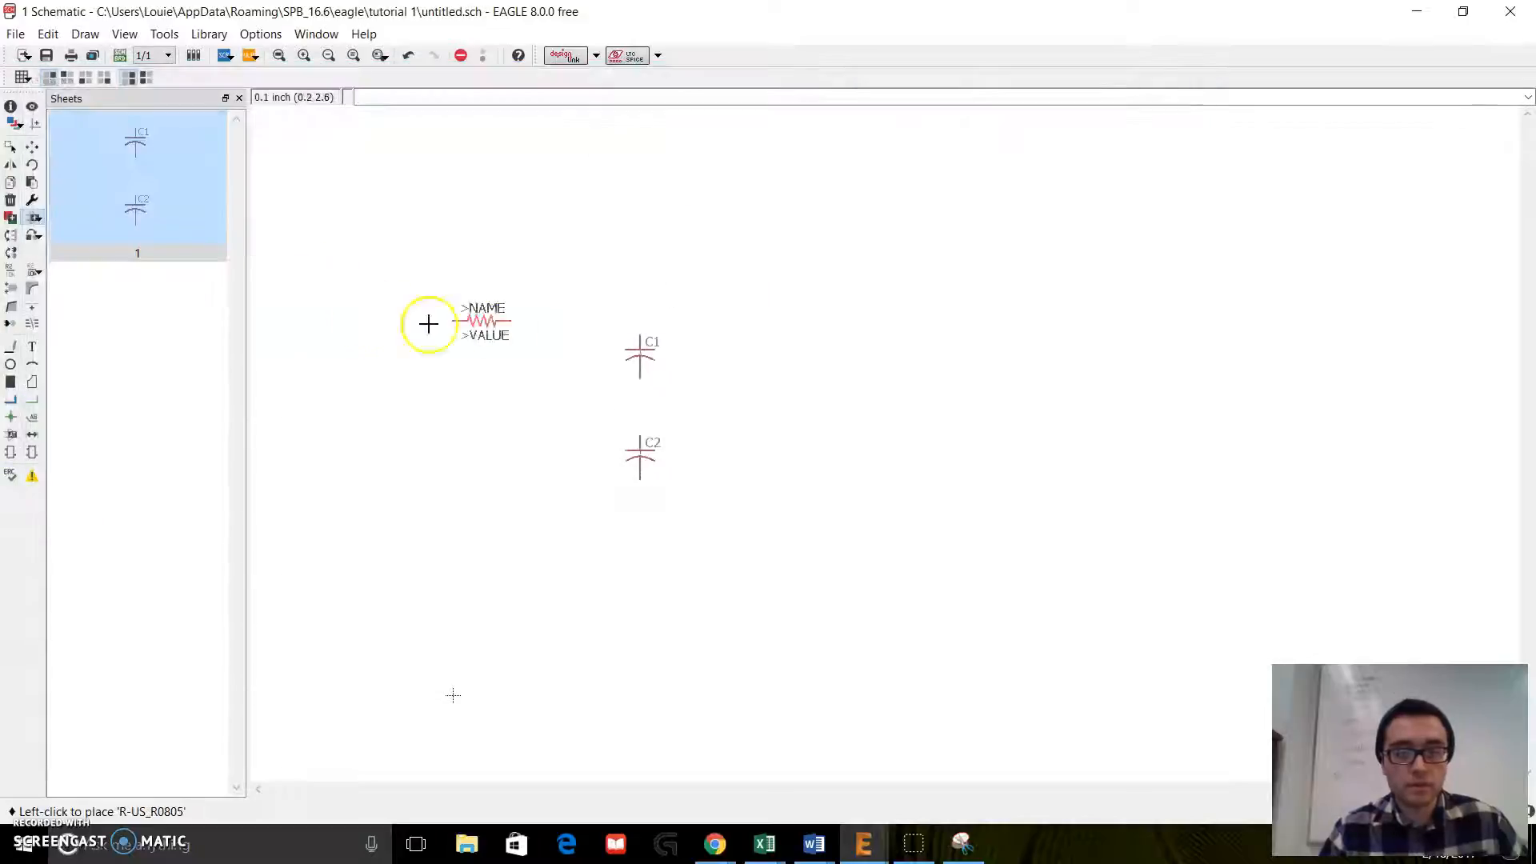
click(798, 291)
click(797, 336)
click(798, 392)
click(798, 450)
key(Escape)
Step: Find the *555 timer in the adafruit library and expand its package variants
scroll(155, 240, up, 20)
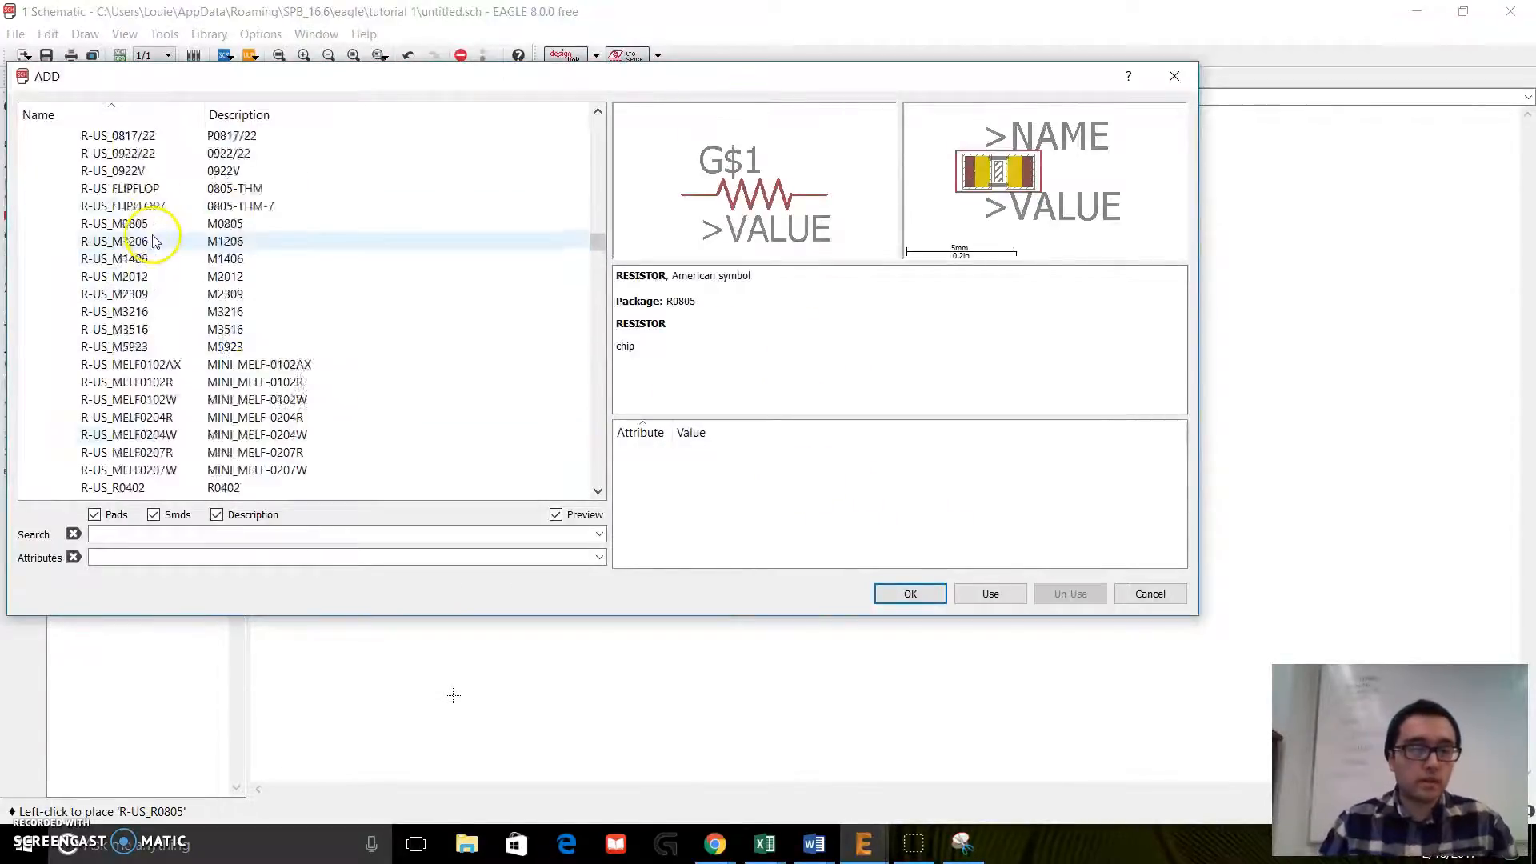
scroll(152, 240, up, 5)
scroll(152, 241, down, 5)
scroll(148, 256, up, 20)
scroll(147, 266, up, 7)
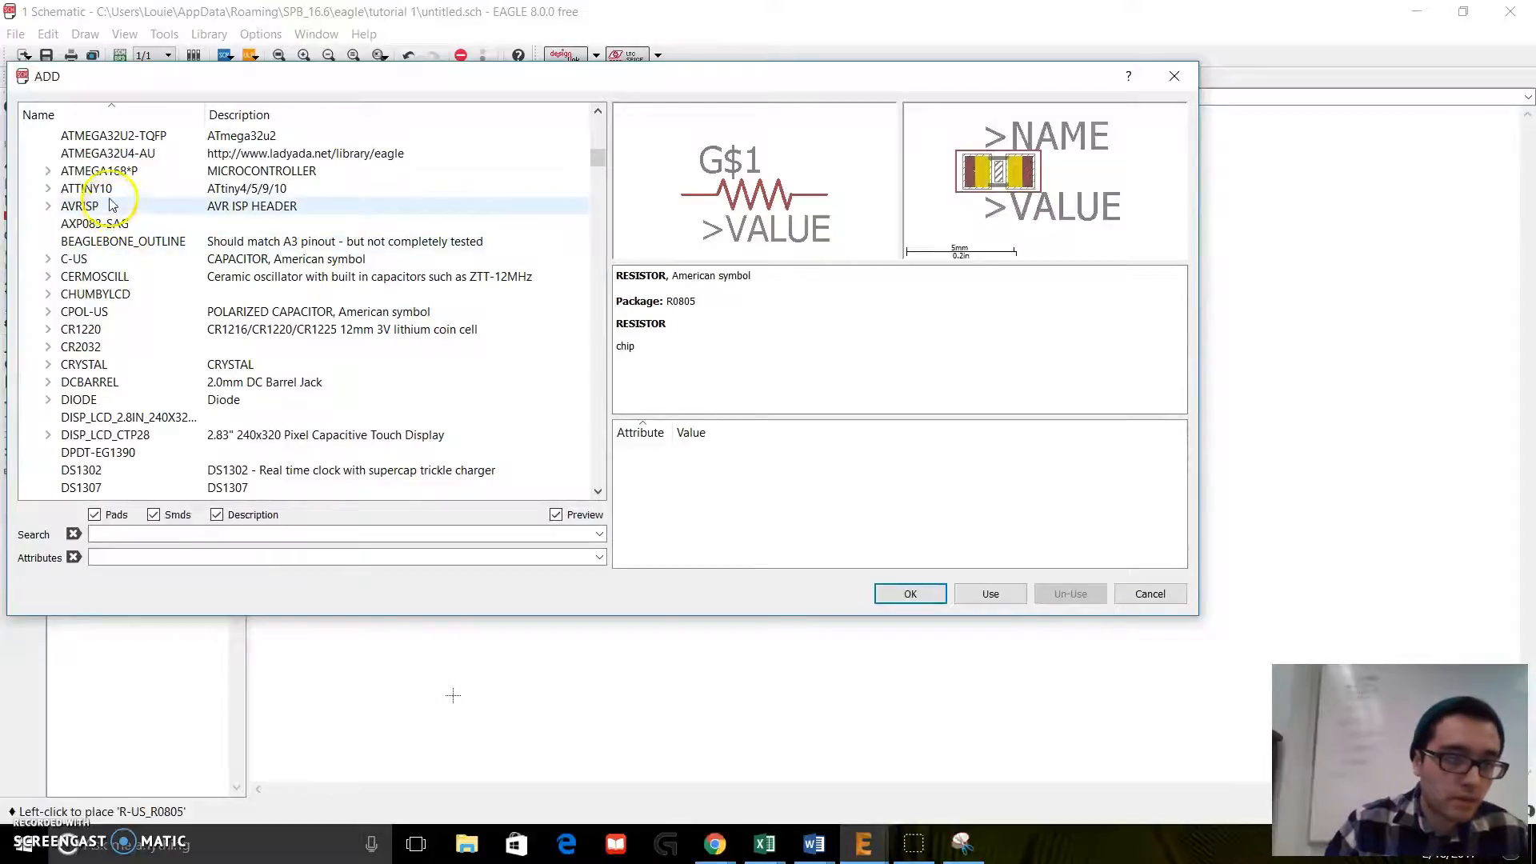
scroll(48, 210, down, 3)
scroll(58, 230, up, 7)
scroll(56, 230, up, 3)
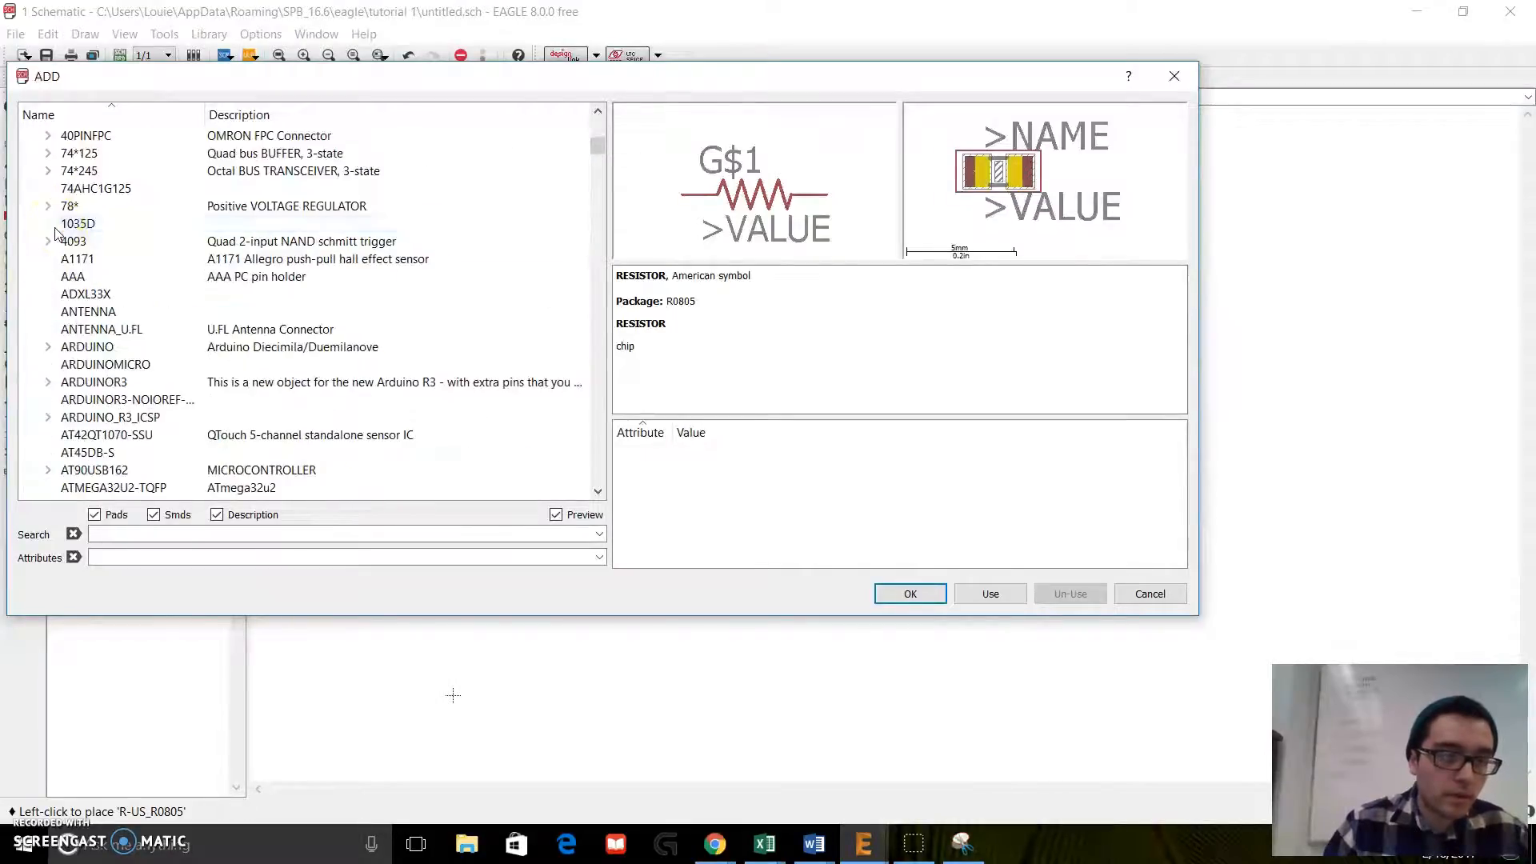
scroll(104, 296, up, 7)
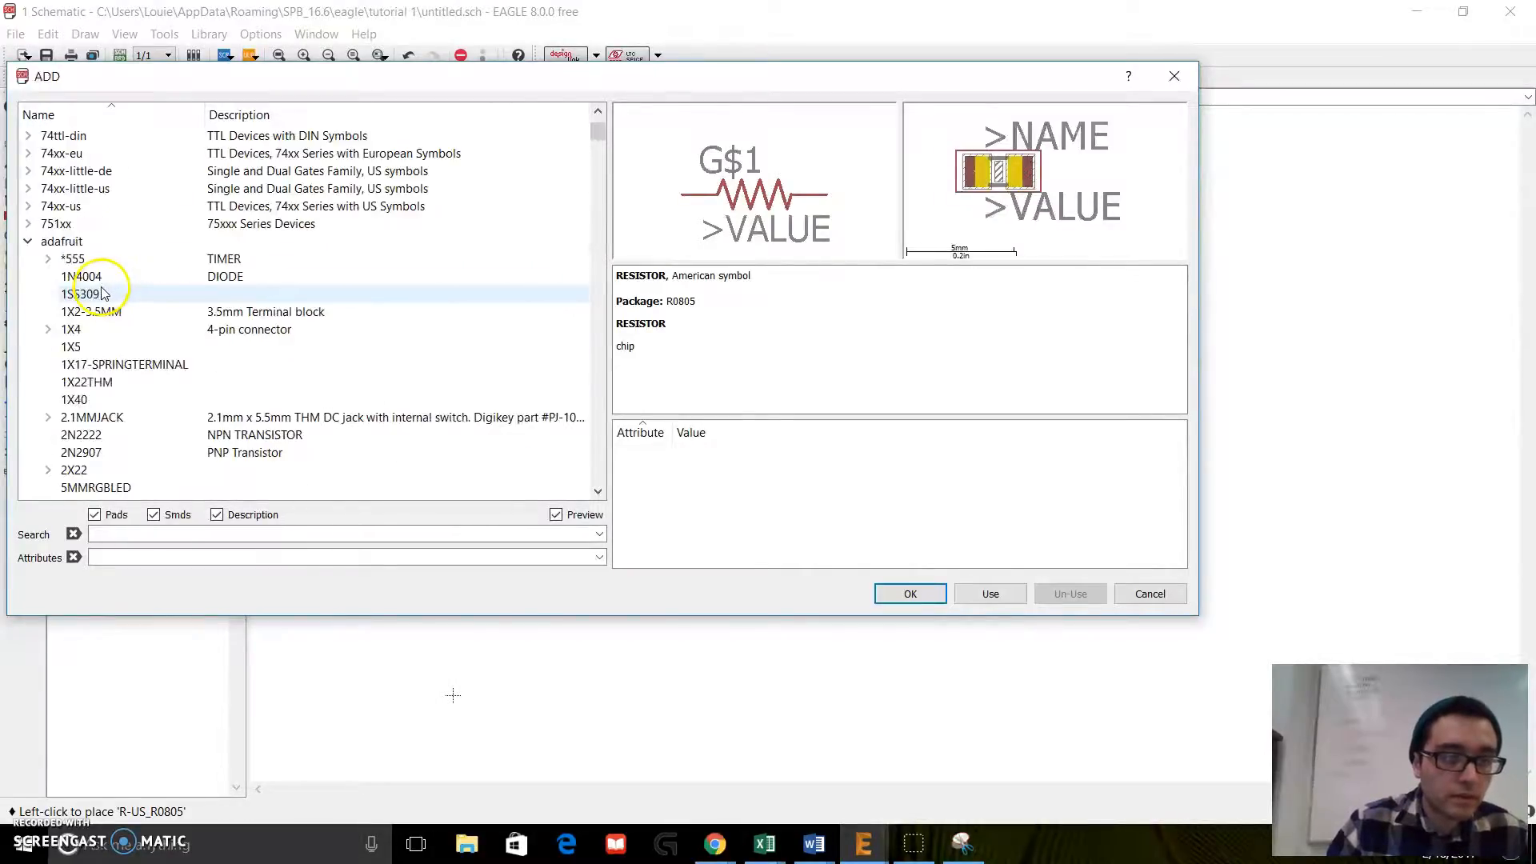
click(115, 264)
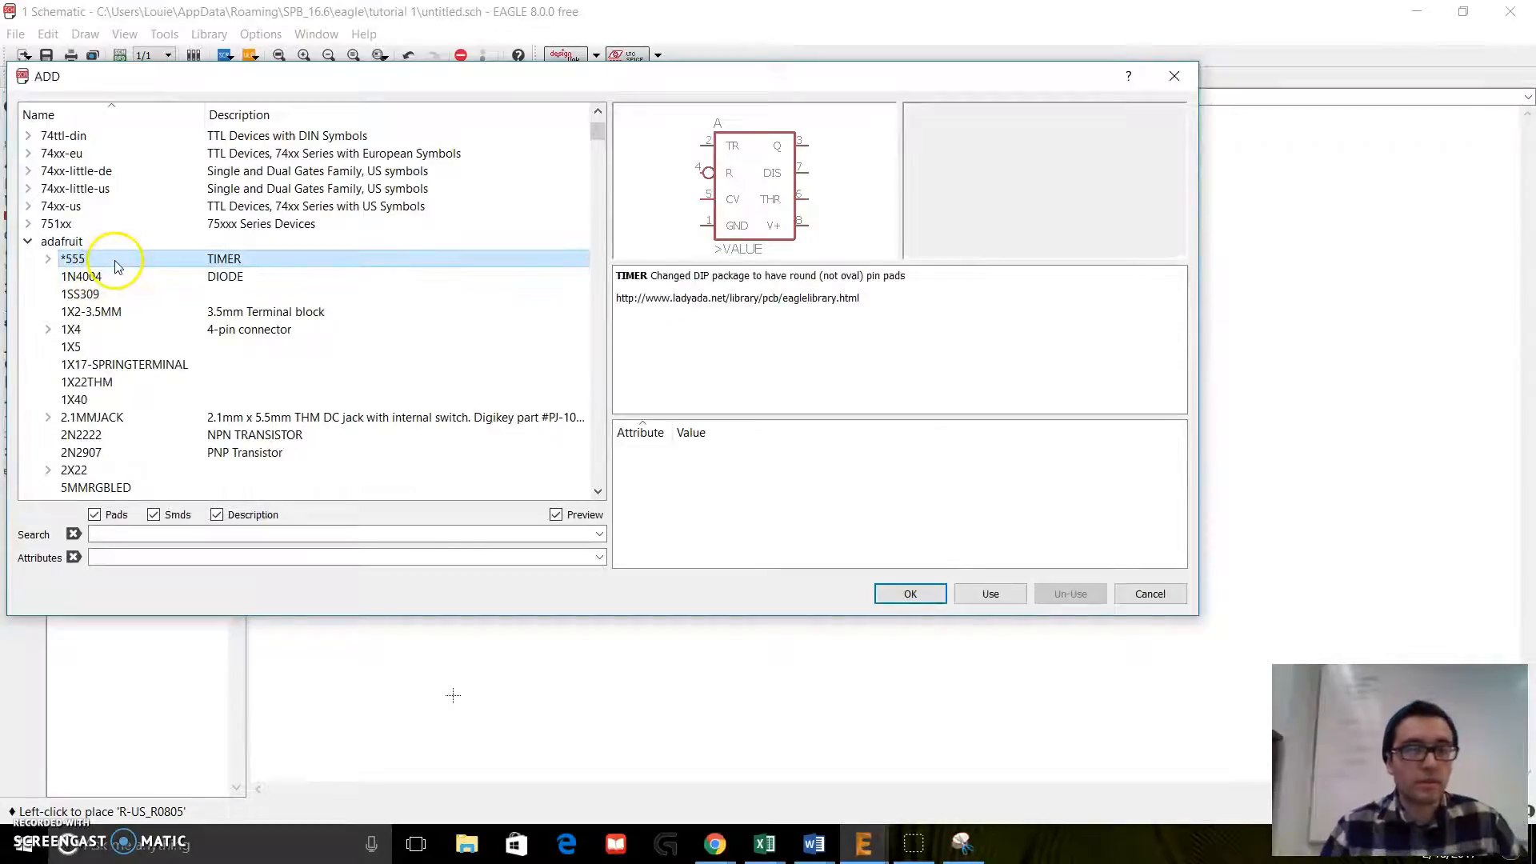
click(48, 259)
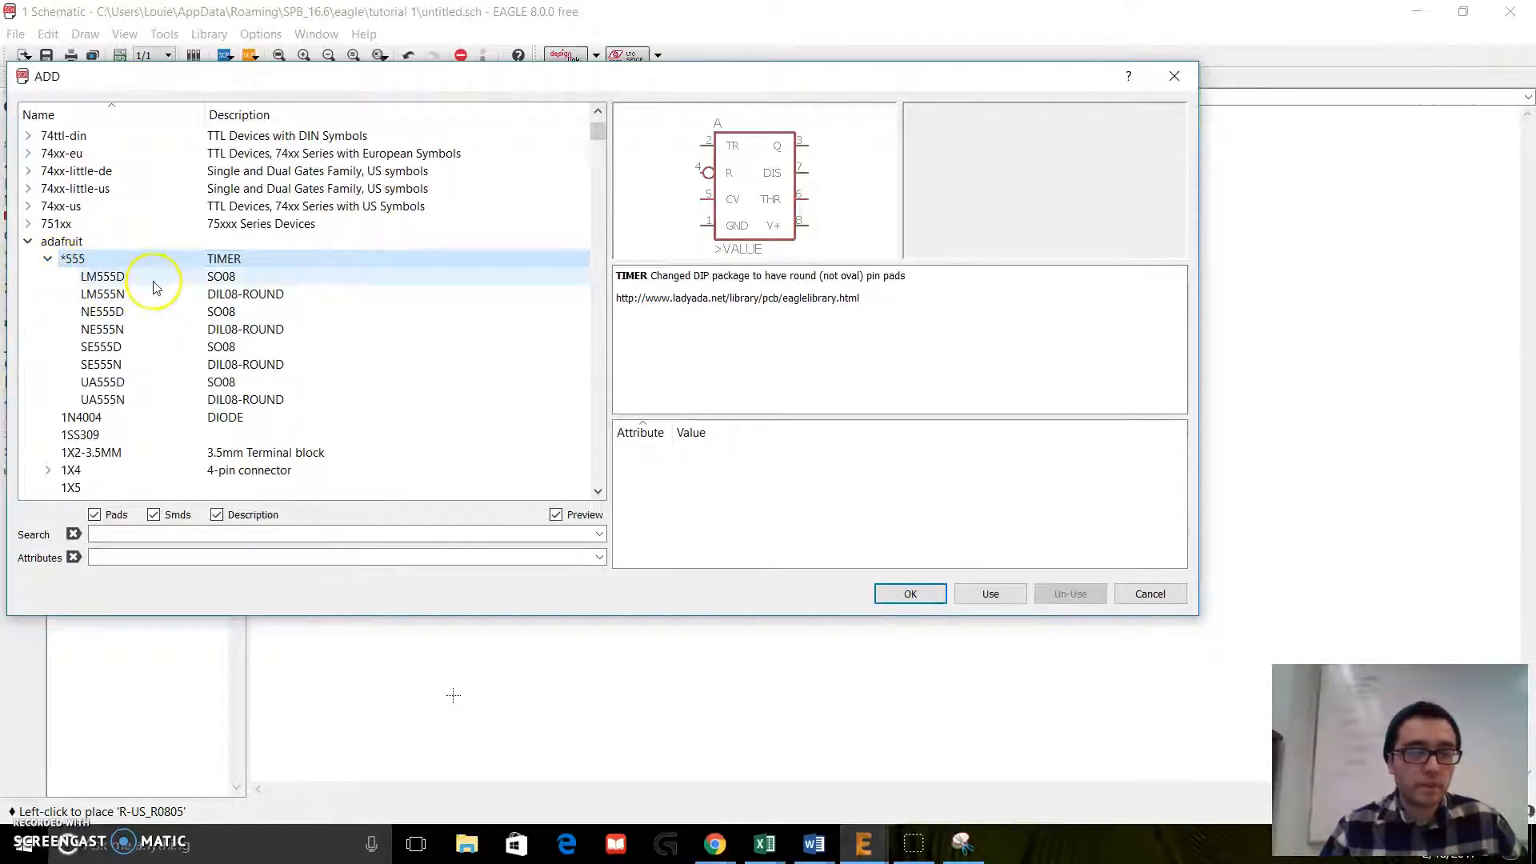
Step: Compare the 555 timer packages and place one LM555D in the SO08 package below the capacitors and resistors
click(156, 280)
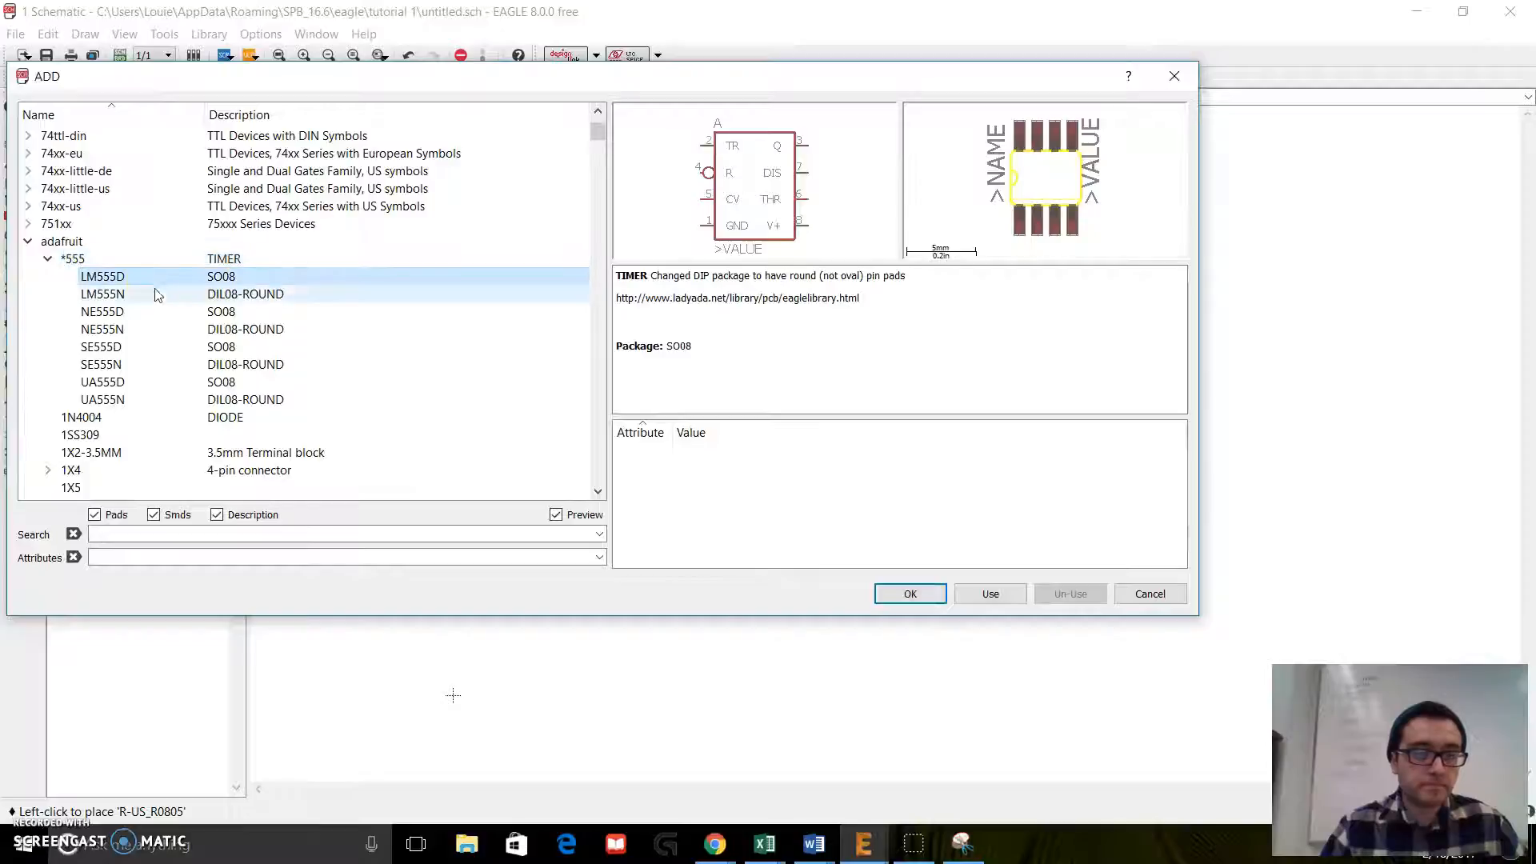
click(156, 296)
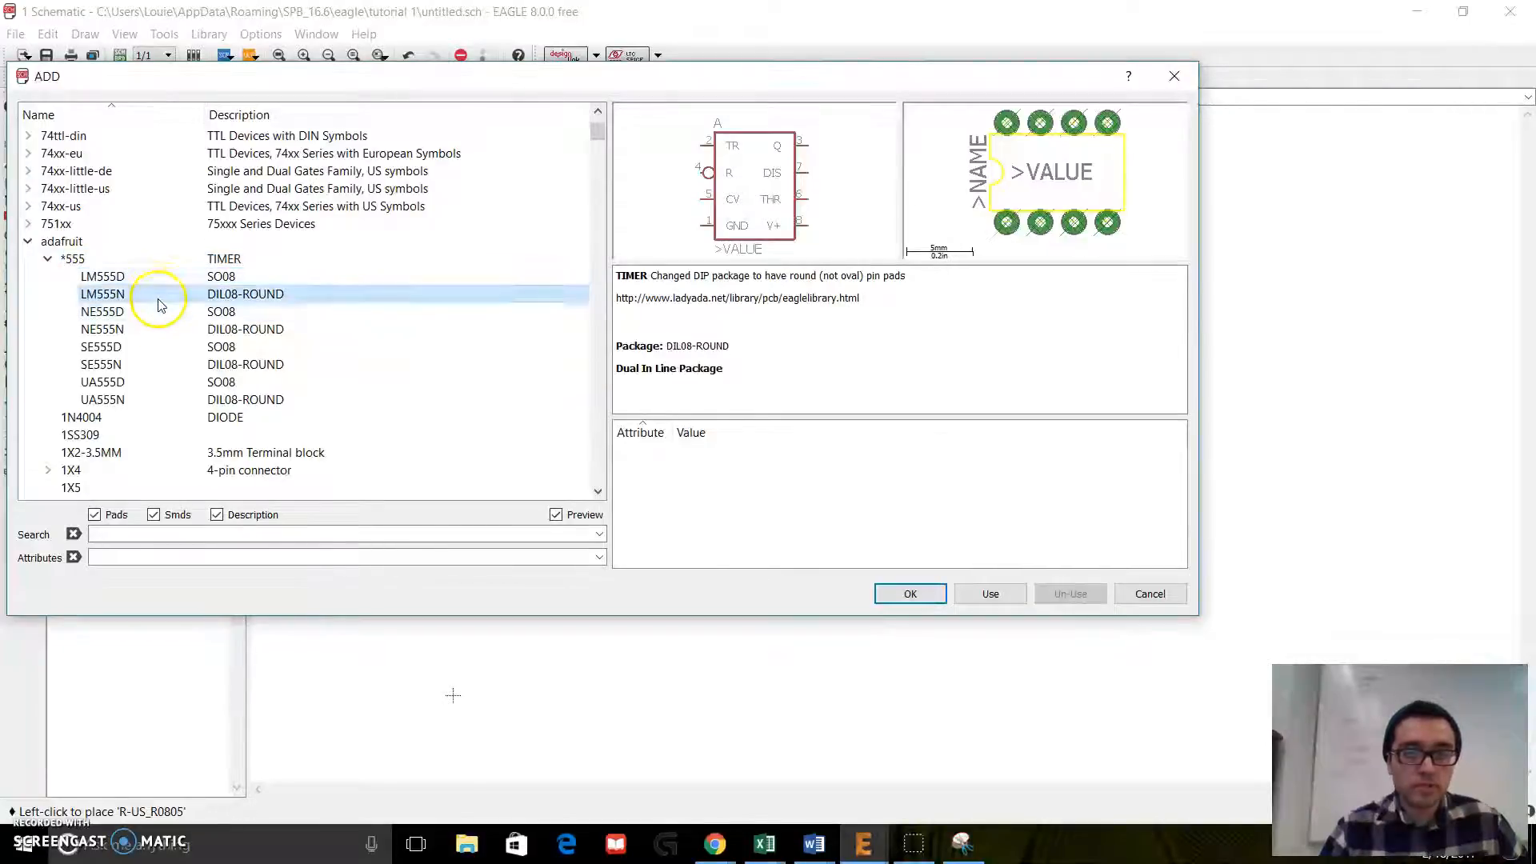
click(156, 313)
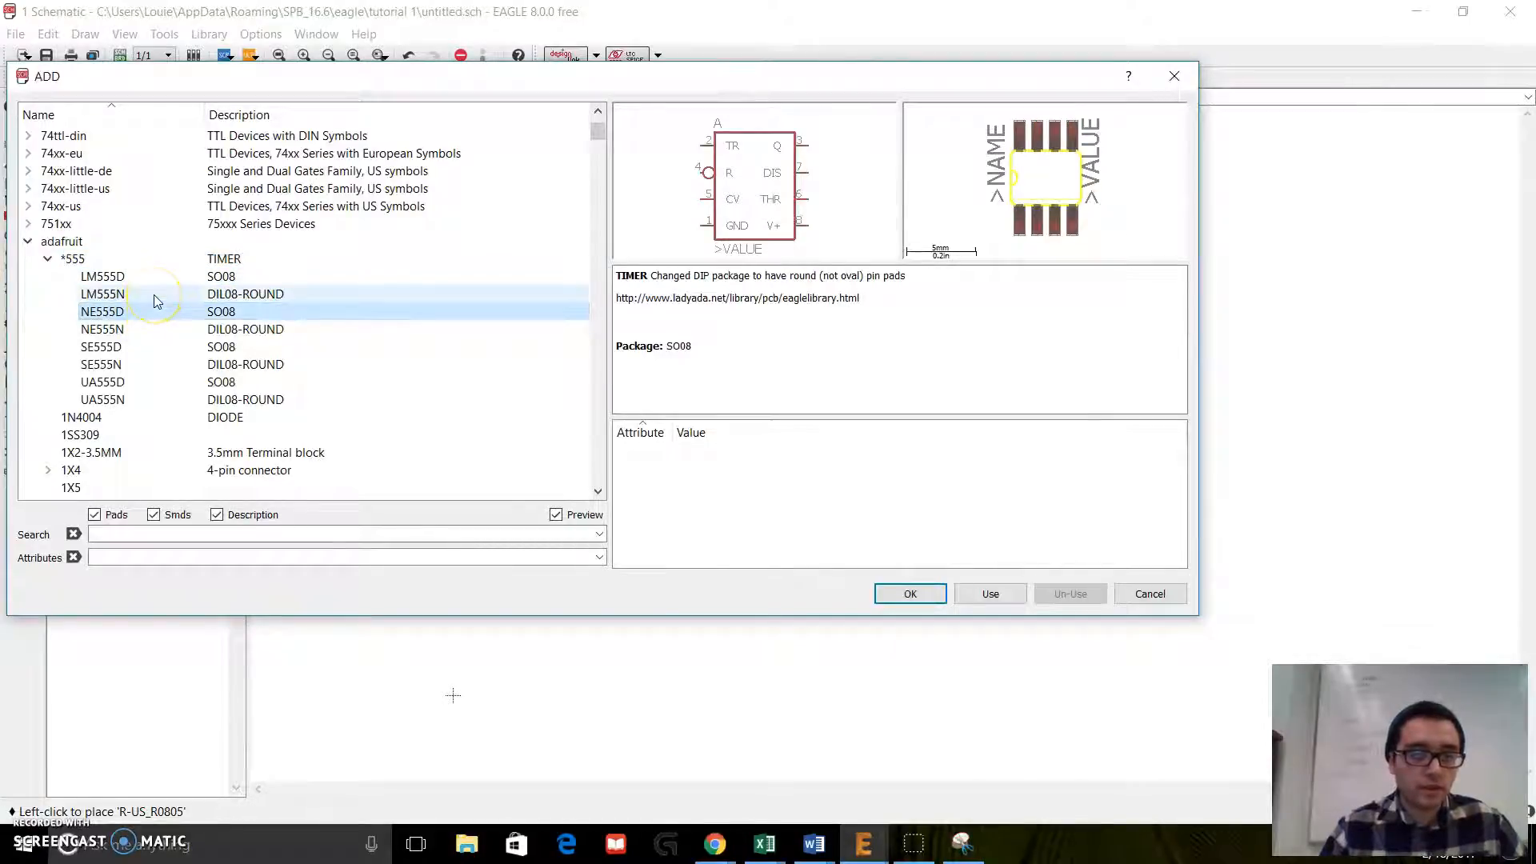
click(156, 314)
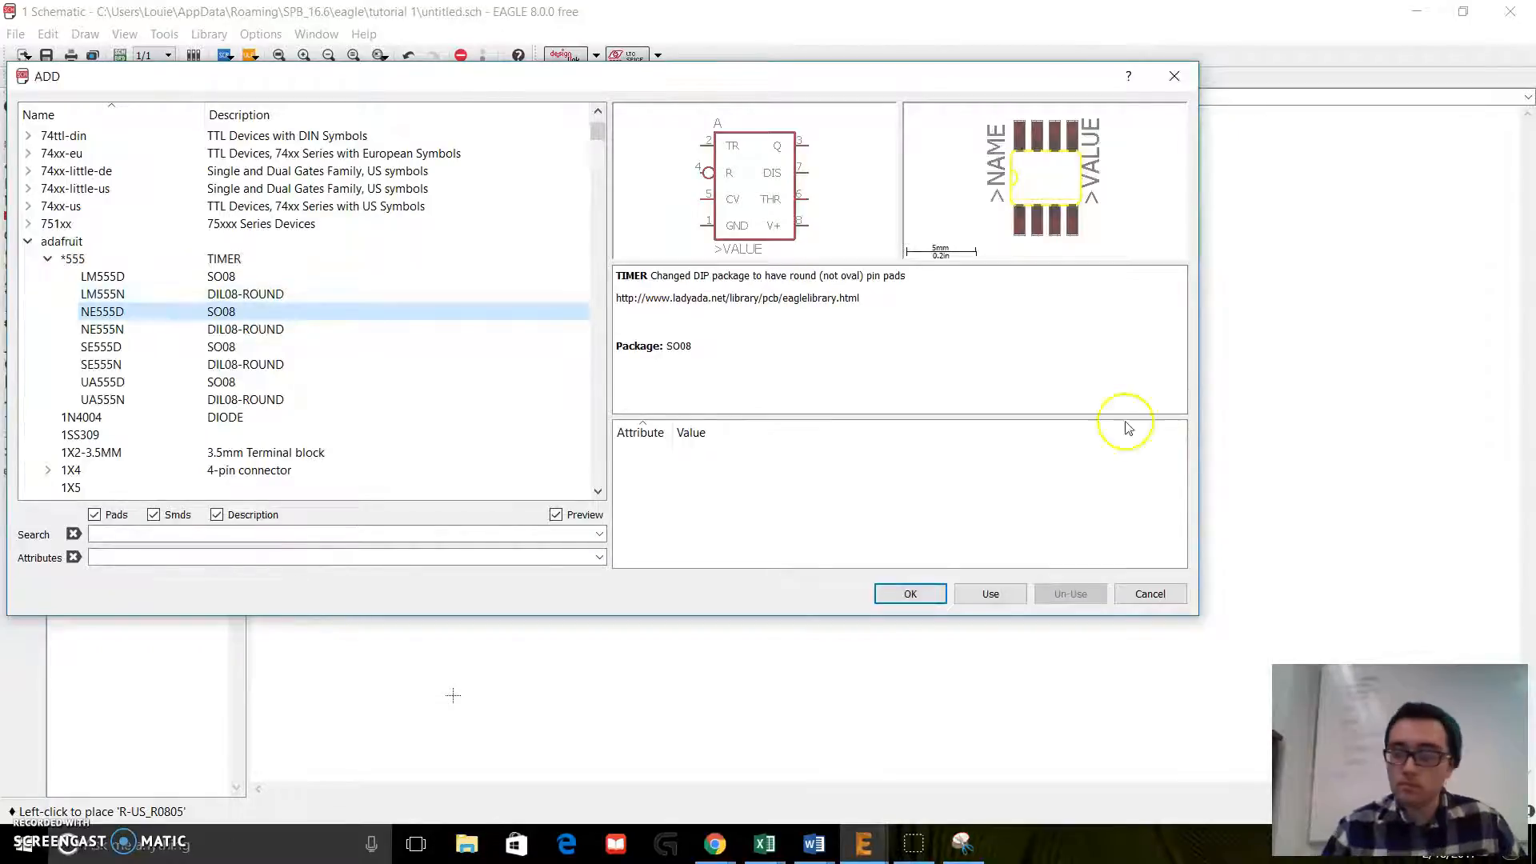
click(234, 279)
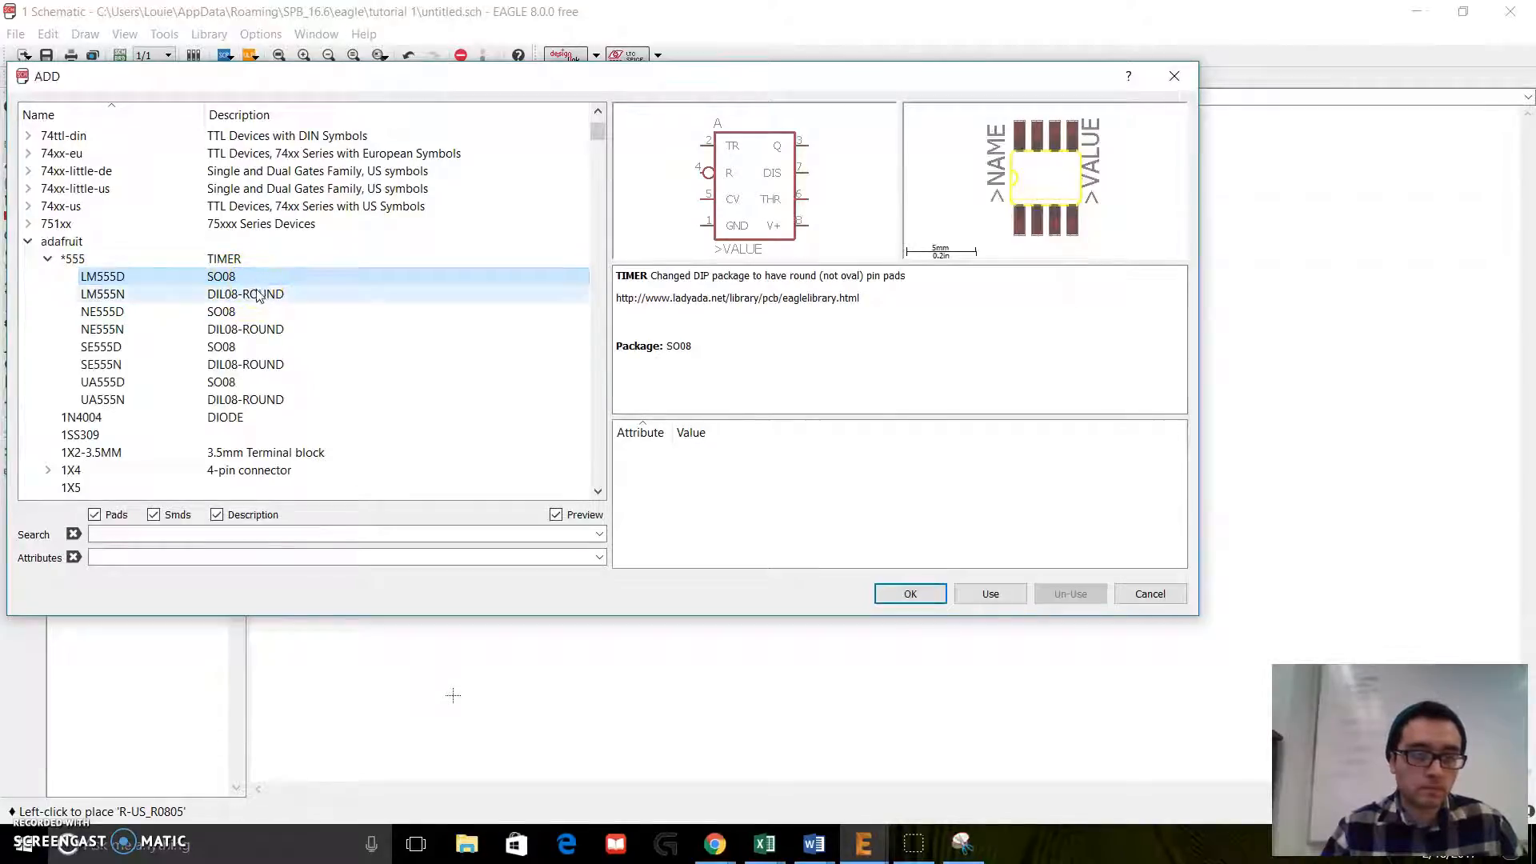
double_click(269, 284)
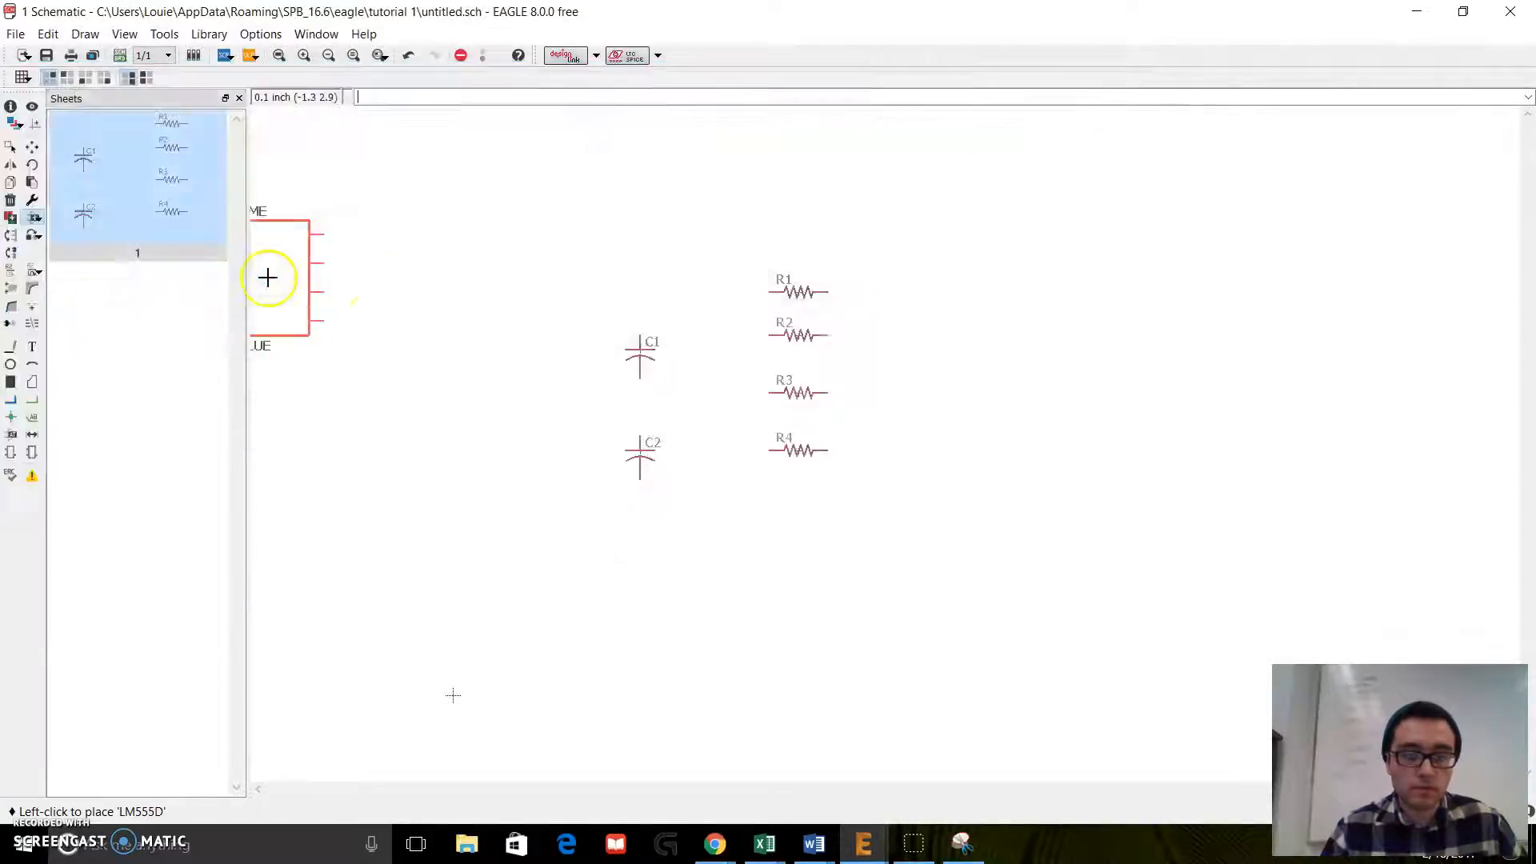
click(740, 568)
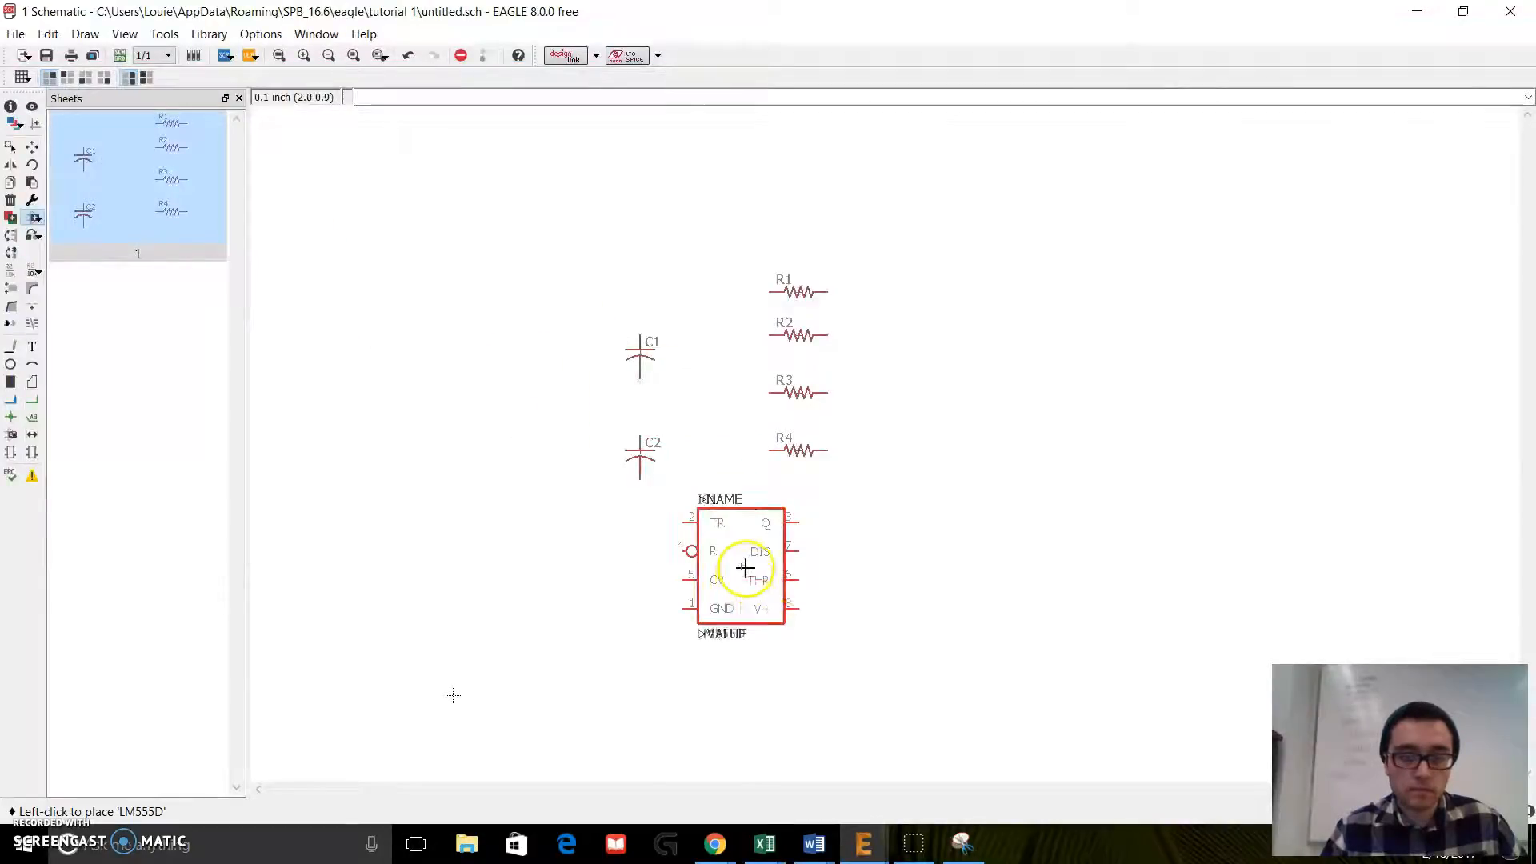
key(Escape)
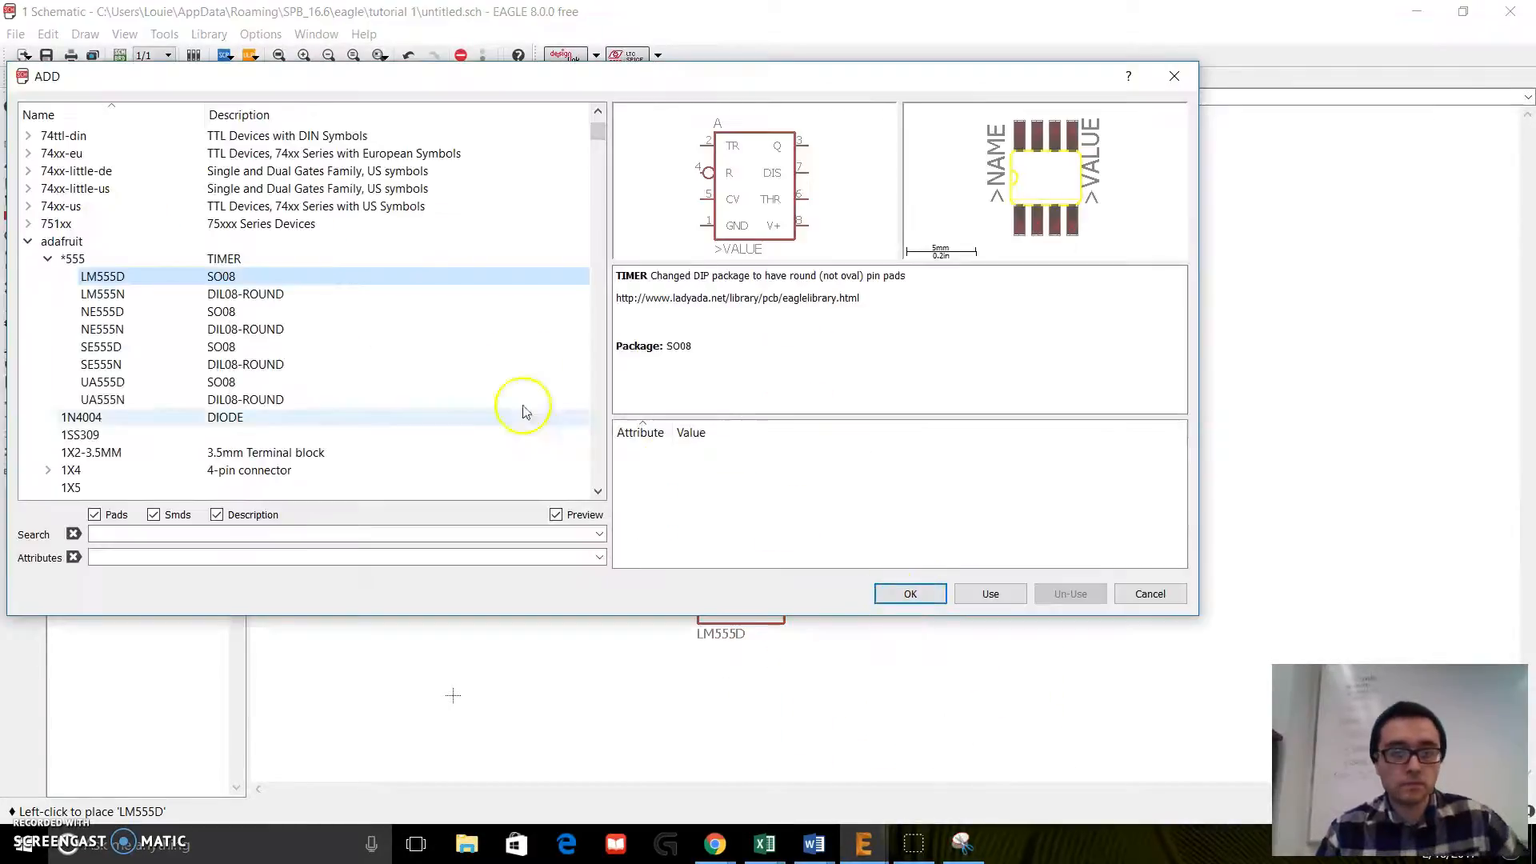
Step: Find the LED device in the adafruit library and expand its package variants
scroll(132, 284, down, 10)
scroll(132, 285, down, 12)
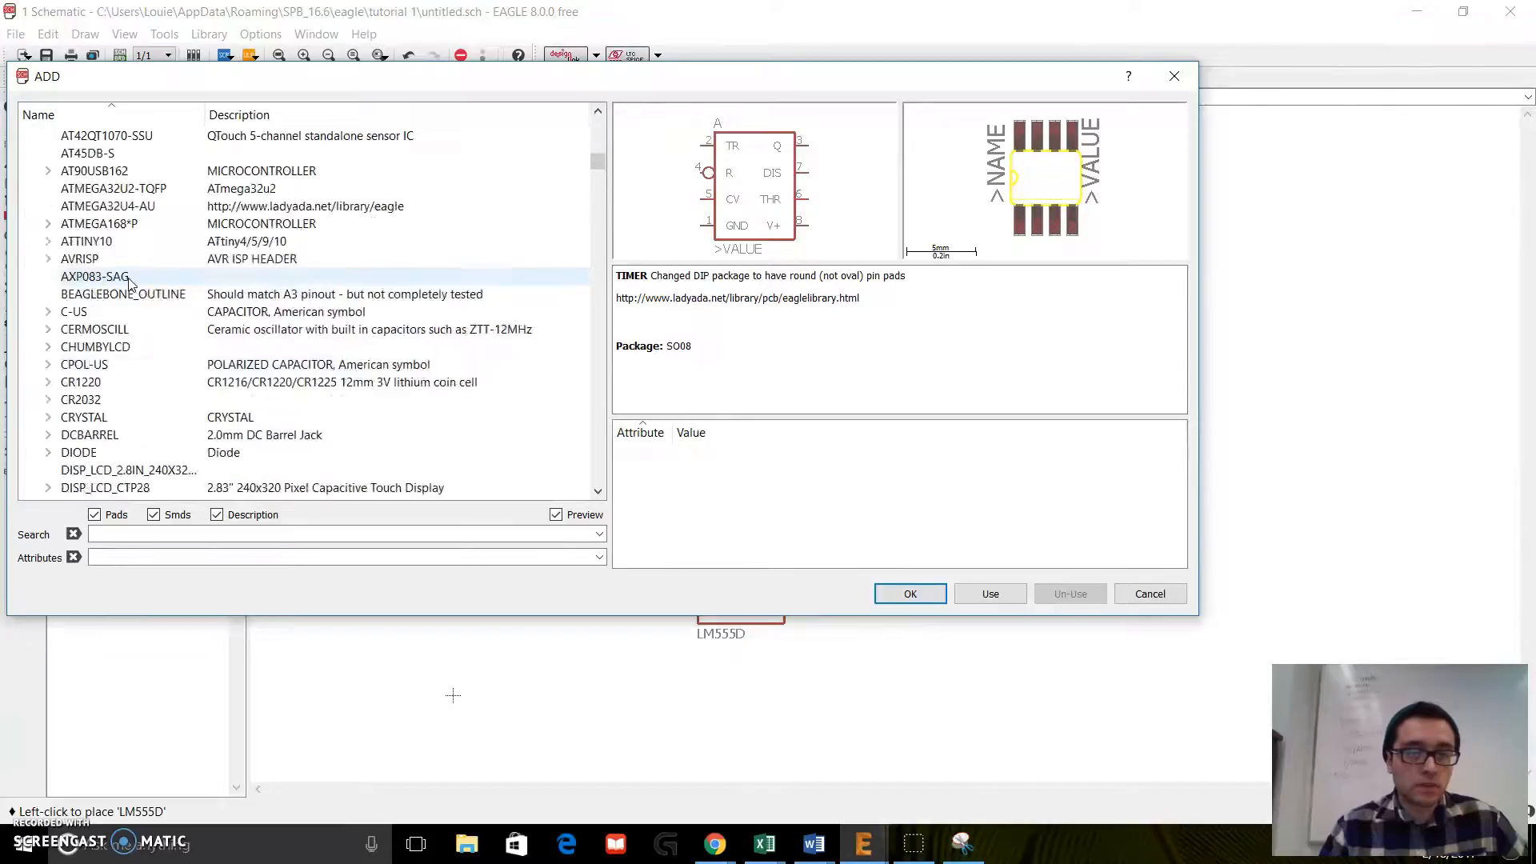
scroll(132, 285, up, 12)
scroll(130, 285, up, 5)
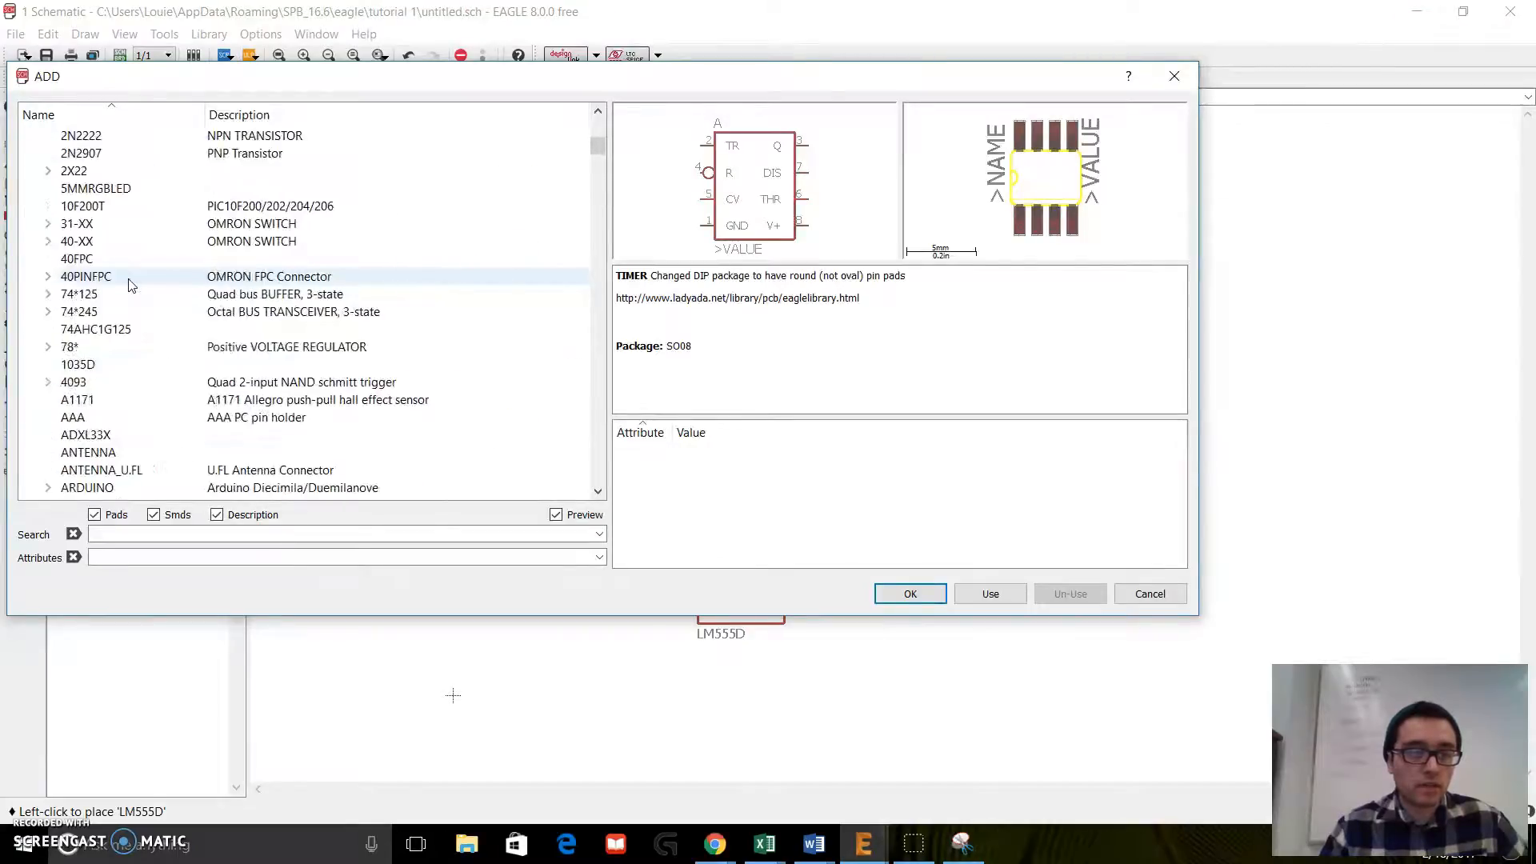
scroll(130, 285, down, 17)
scroll(130, 287, down, 20)
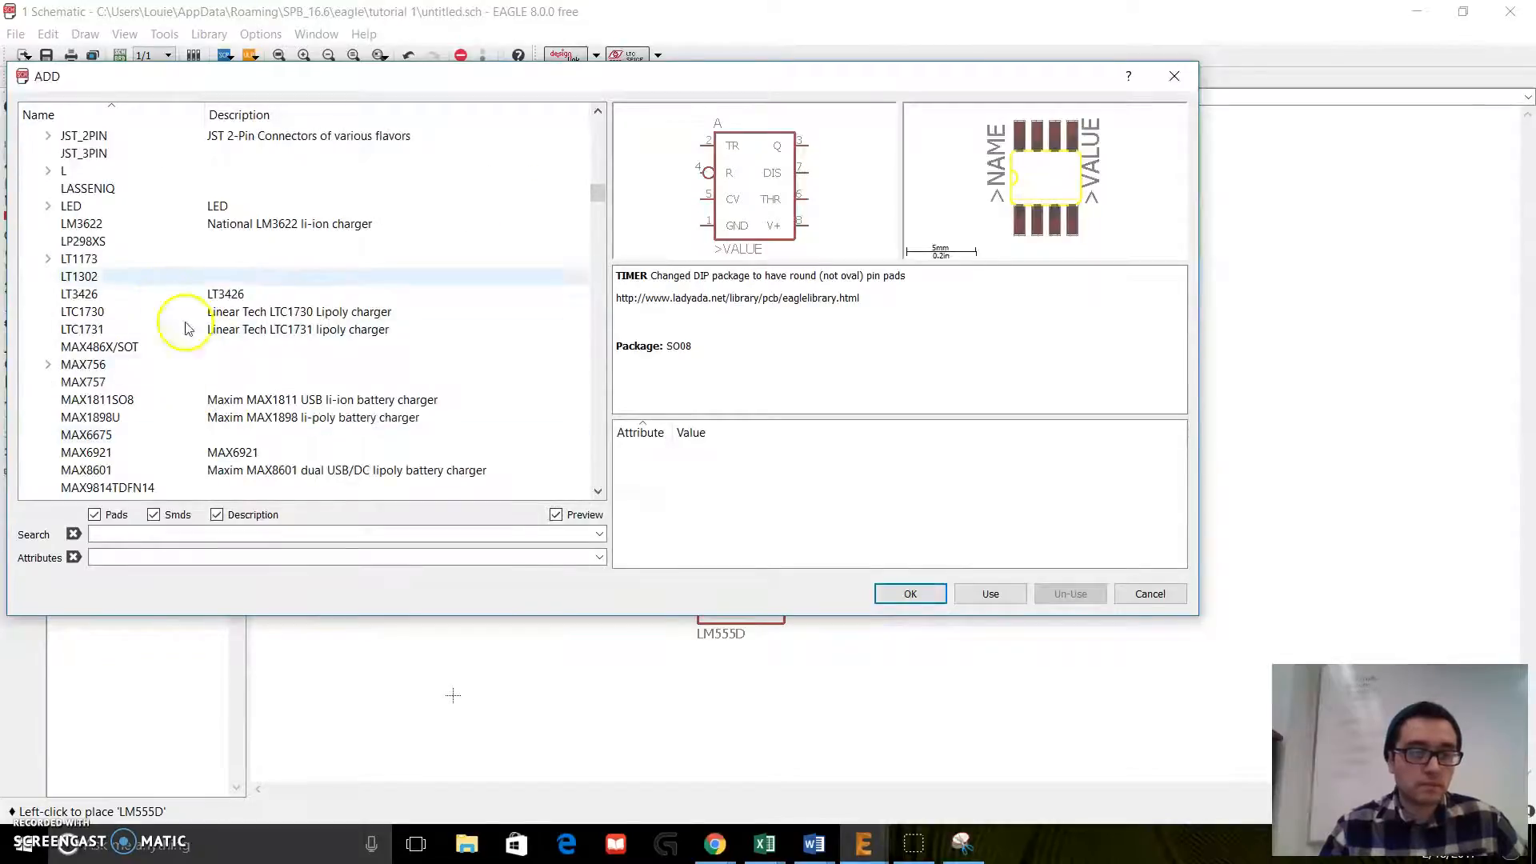
click(47, 208)
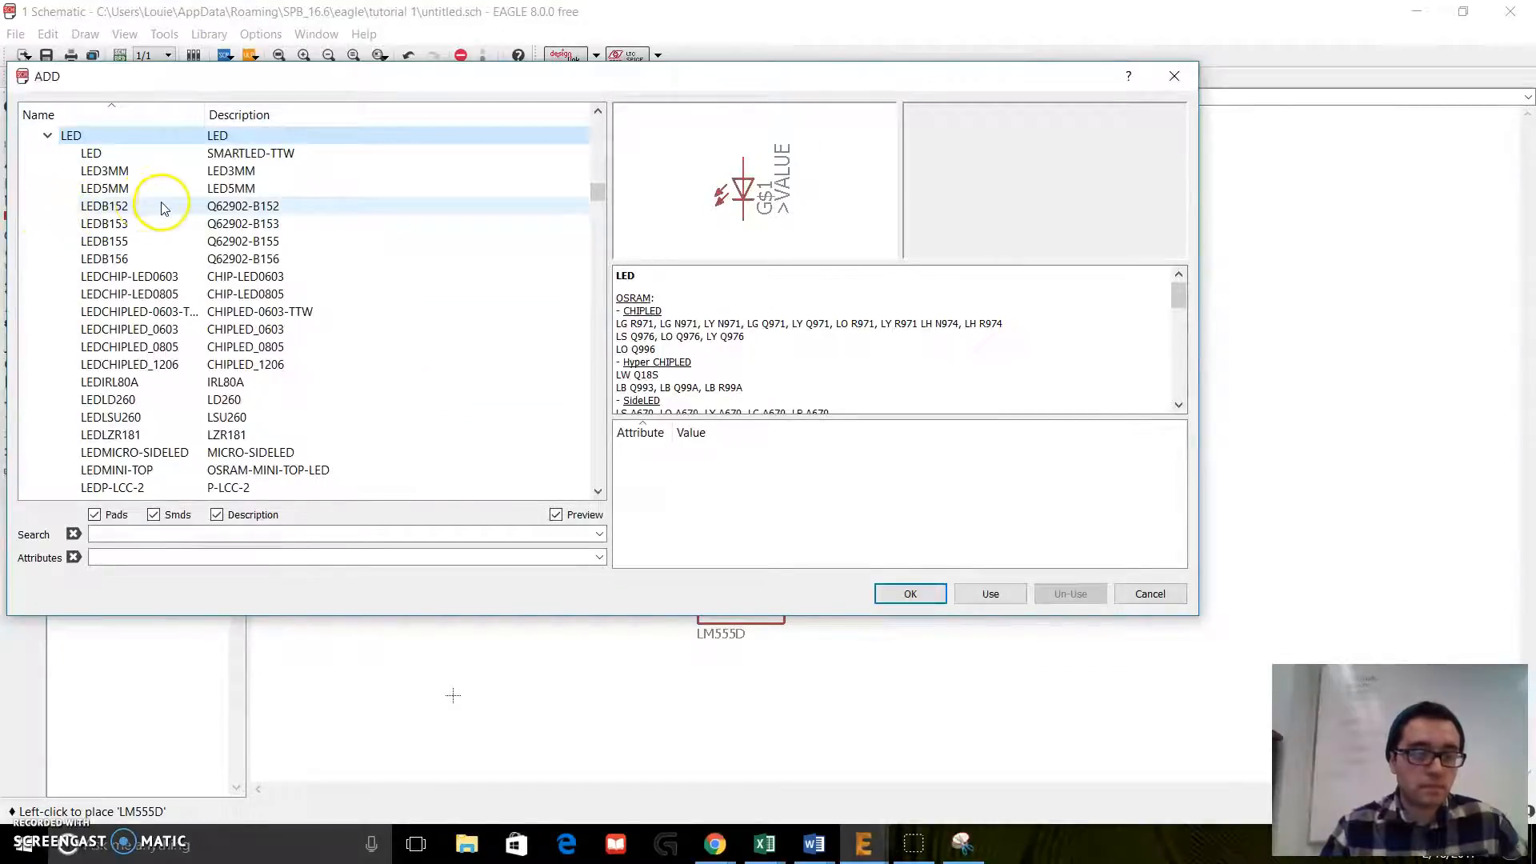
Step: Choose the LEDCHIP-LED0805 variant, place two LEDs to the right of the resistors and timer, and finish adding parts
scroll(191, 324, down, 2)
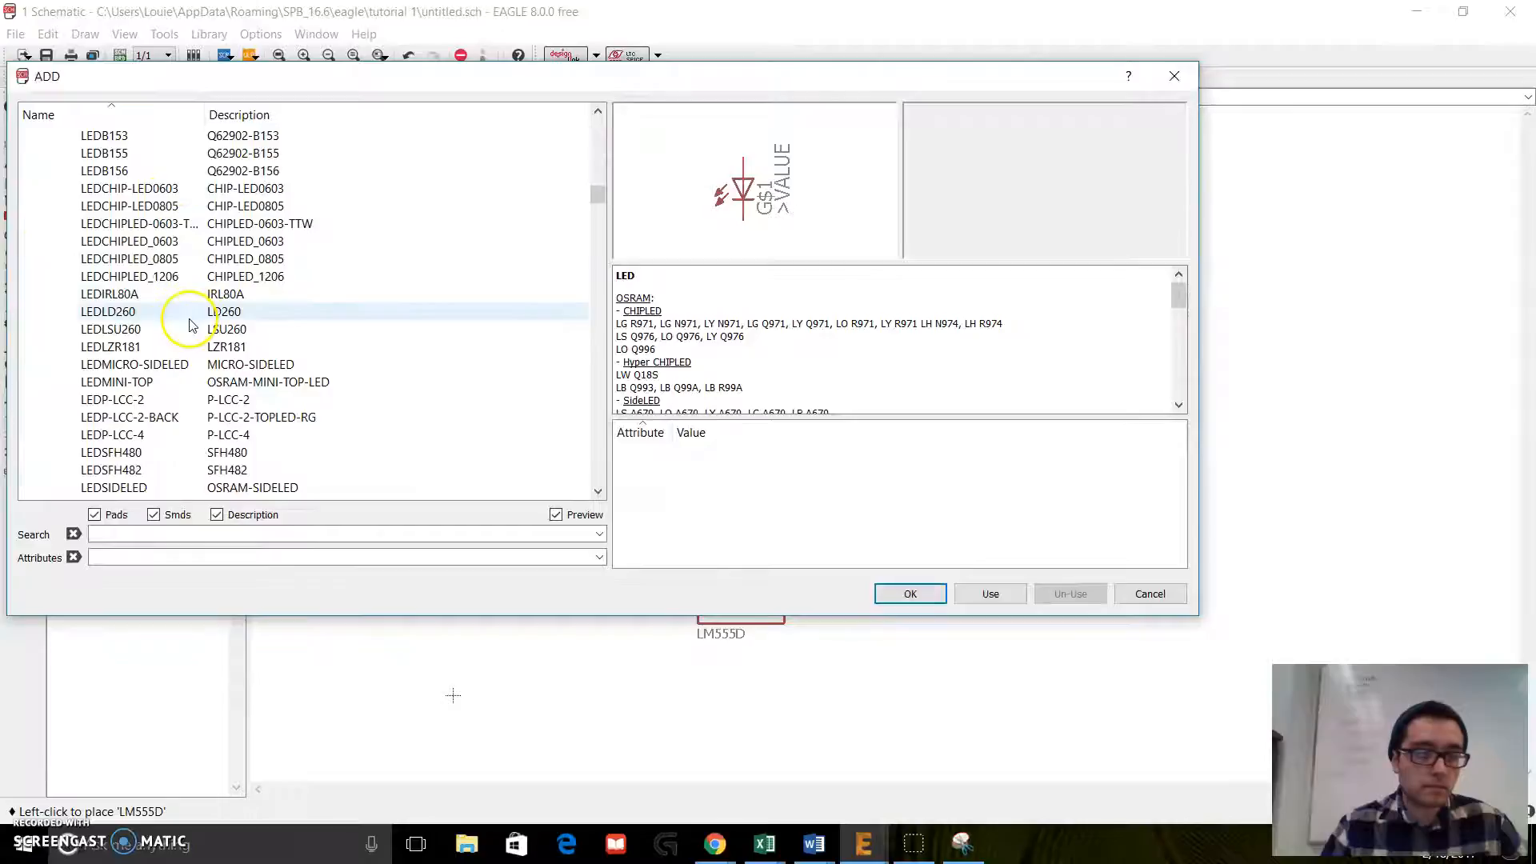
click(165, 207)
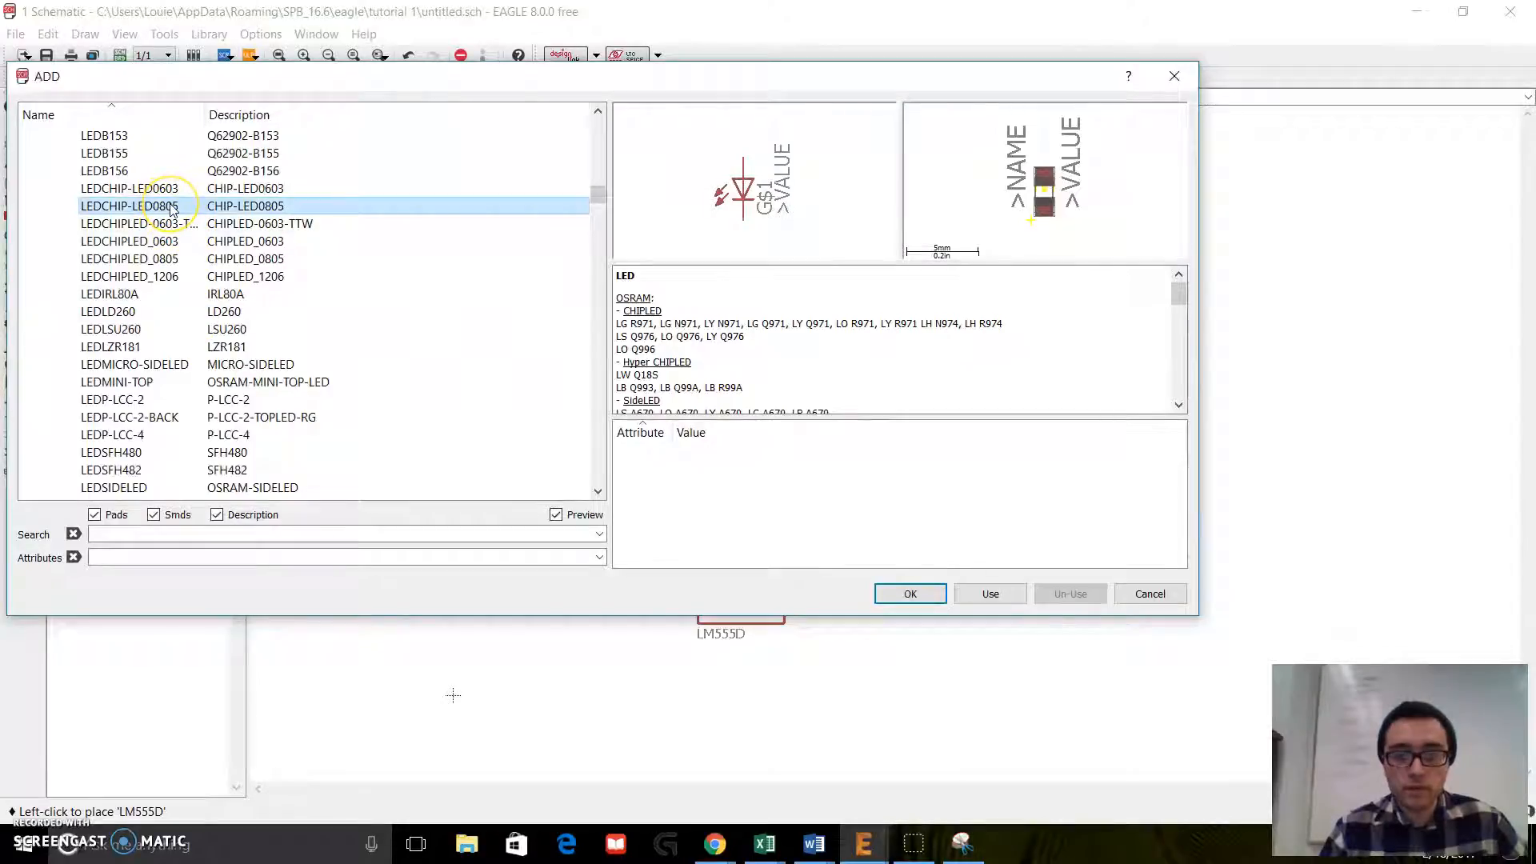
double_click(171, 208)
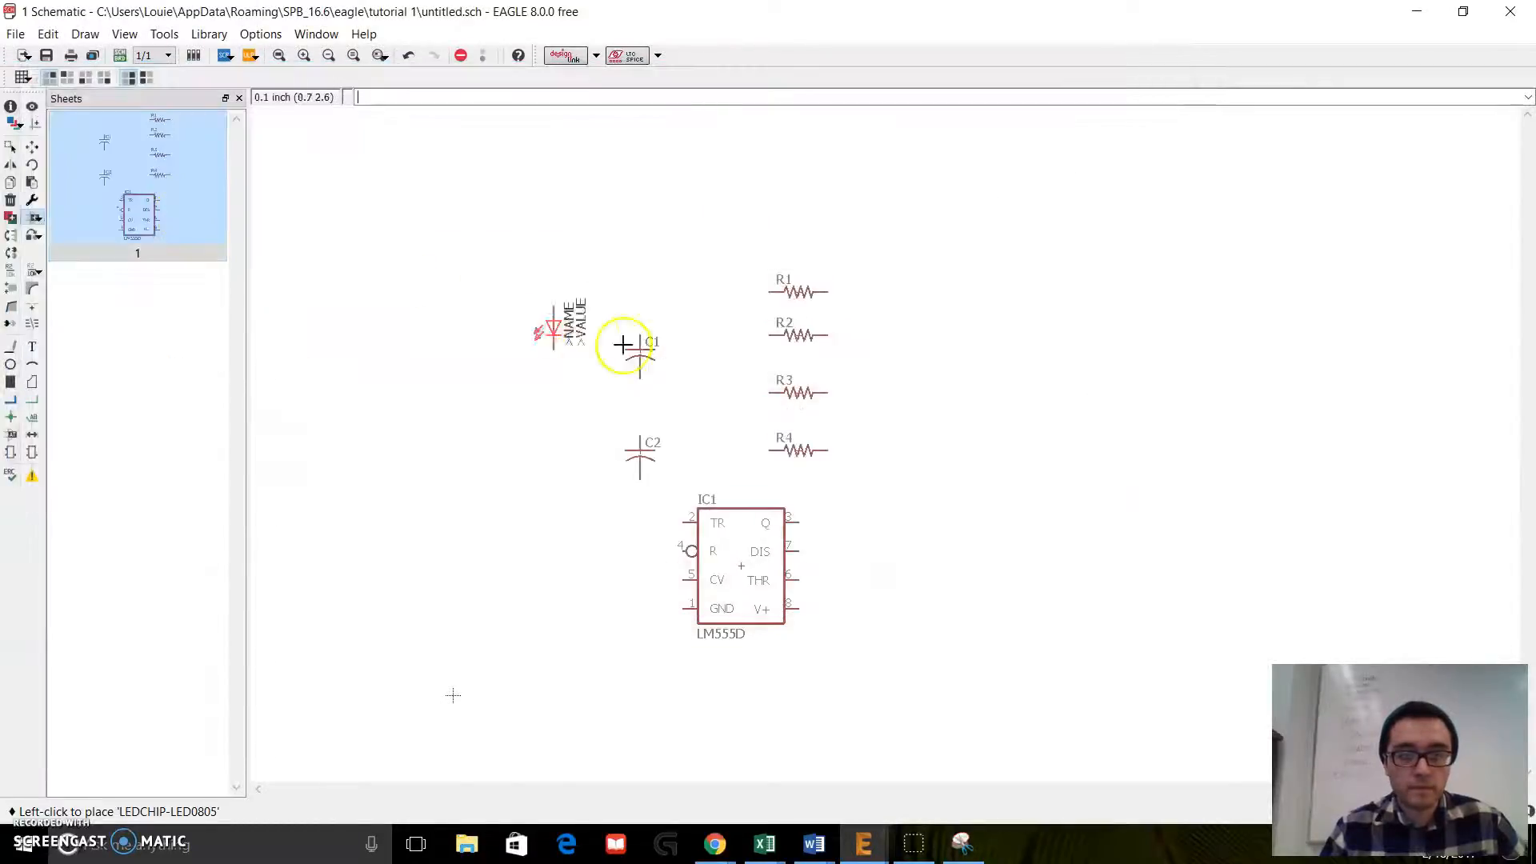
click(1000, 396)
click(946, 483)
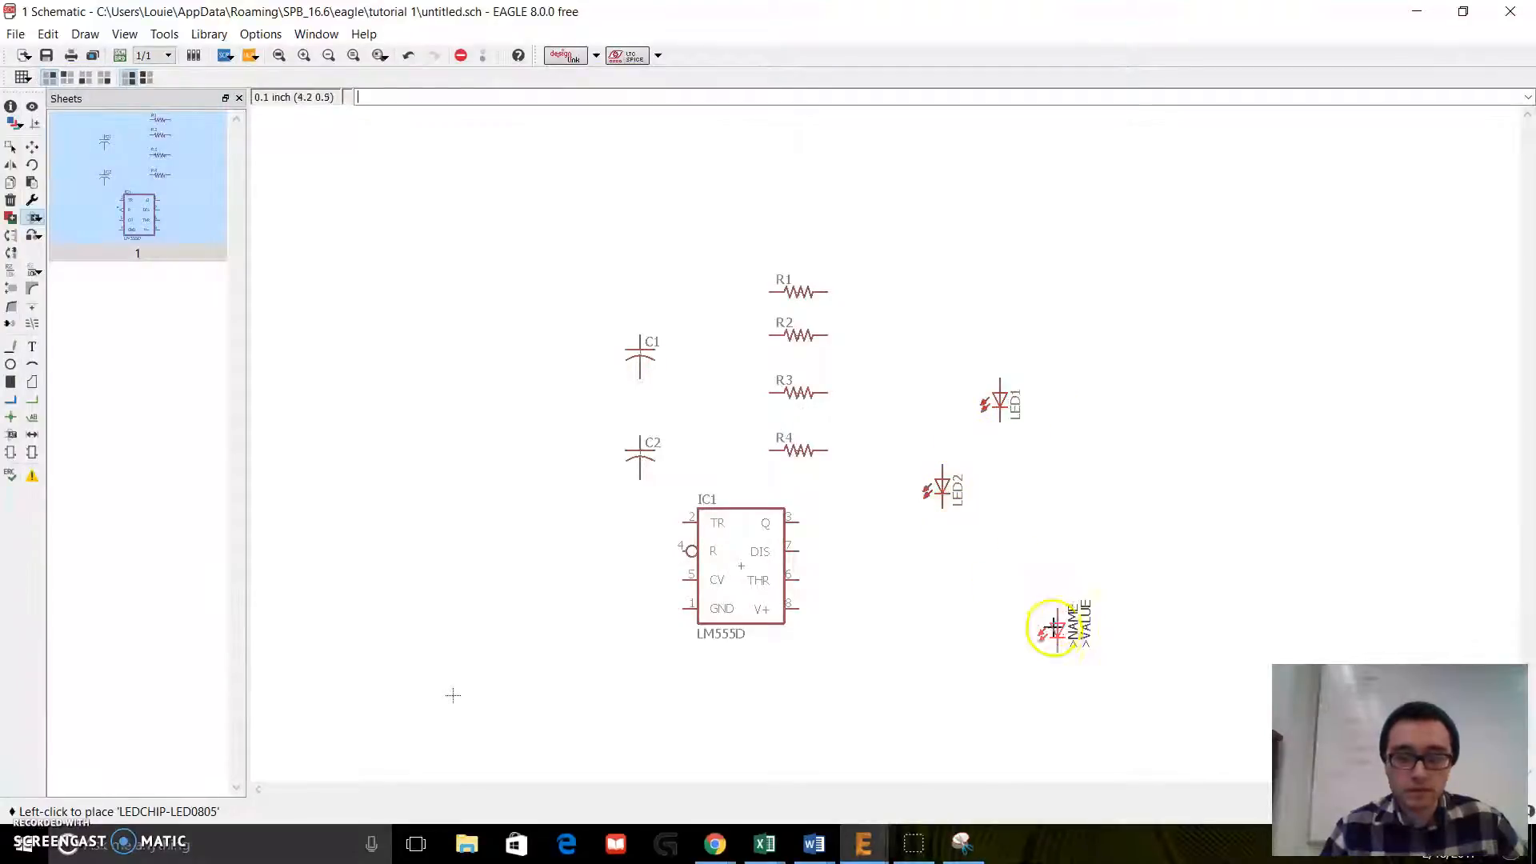
key(Escape)
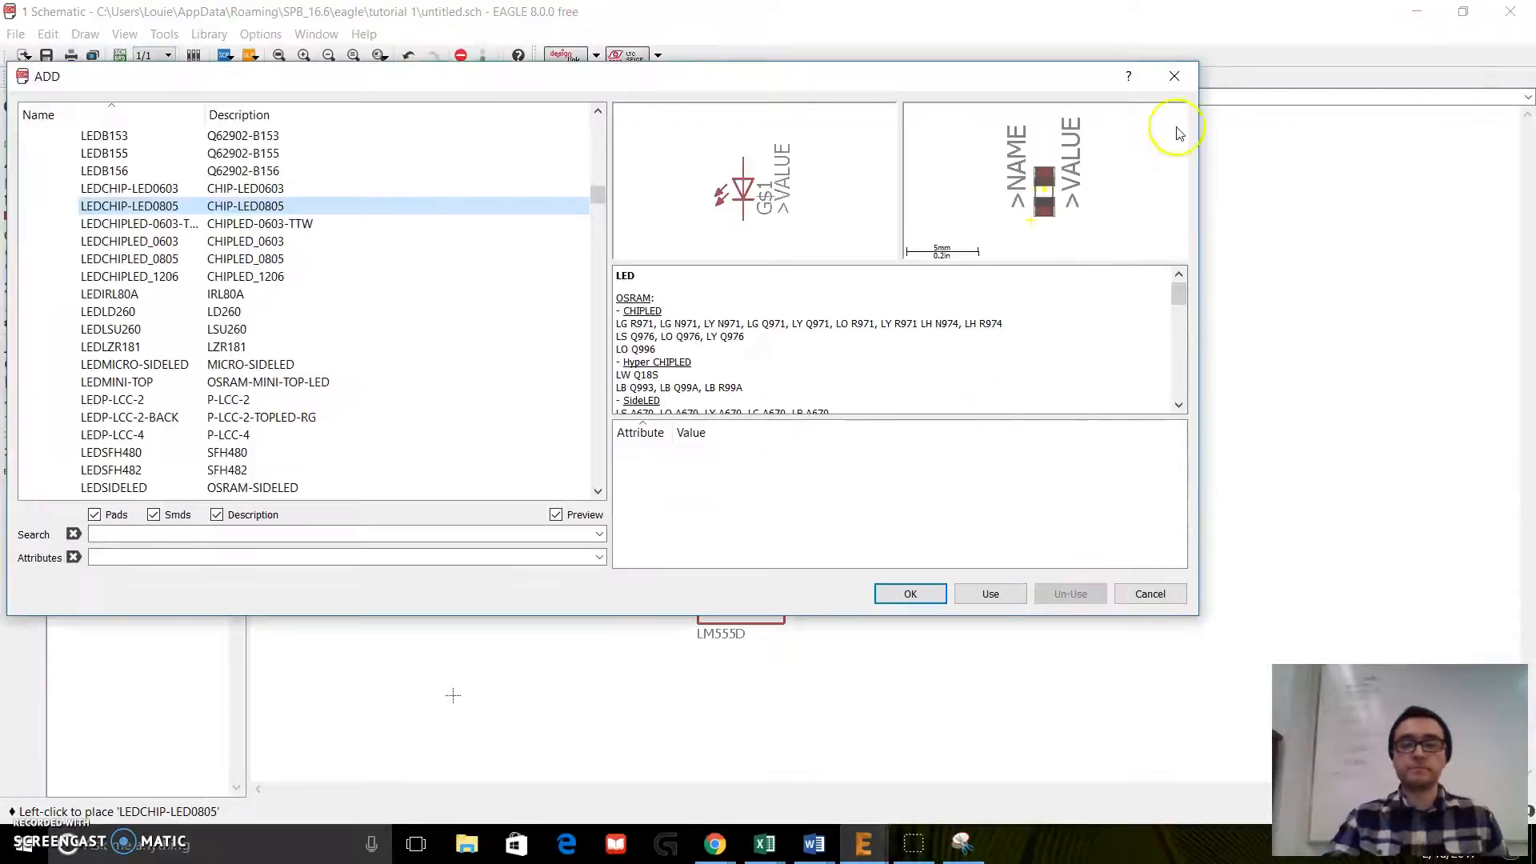
click(1174, 76)
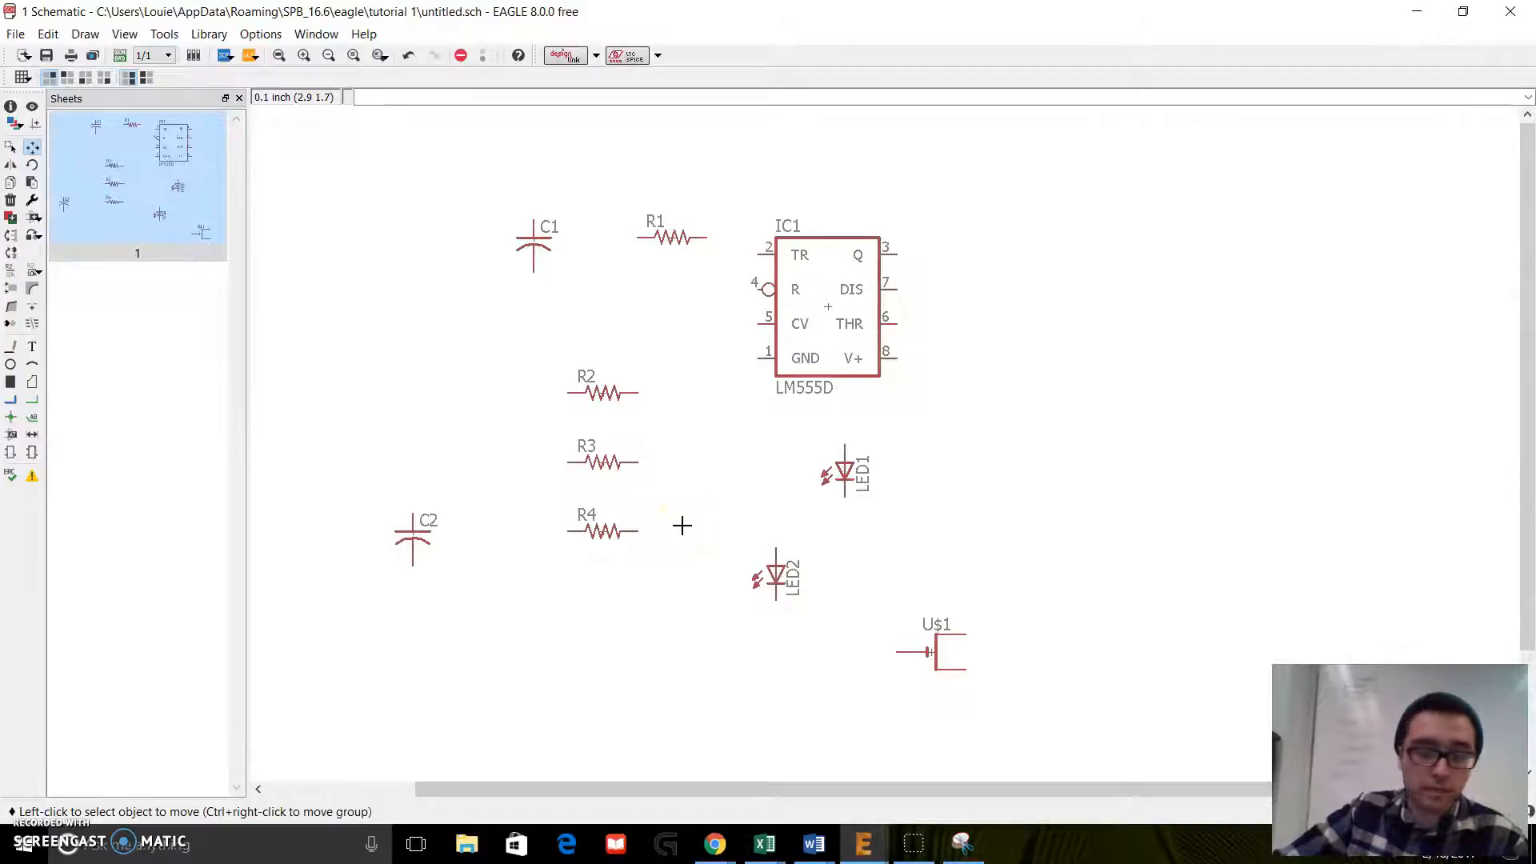
Step: Move capacitor C1 from the upper part of the schematic to below resistor R4
click(33, 155)
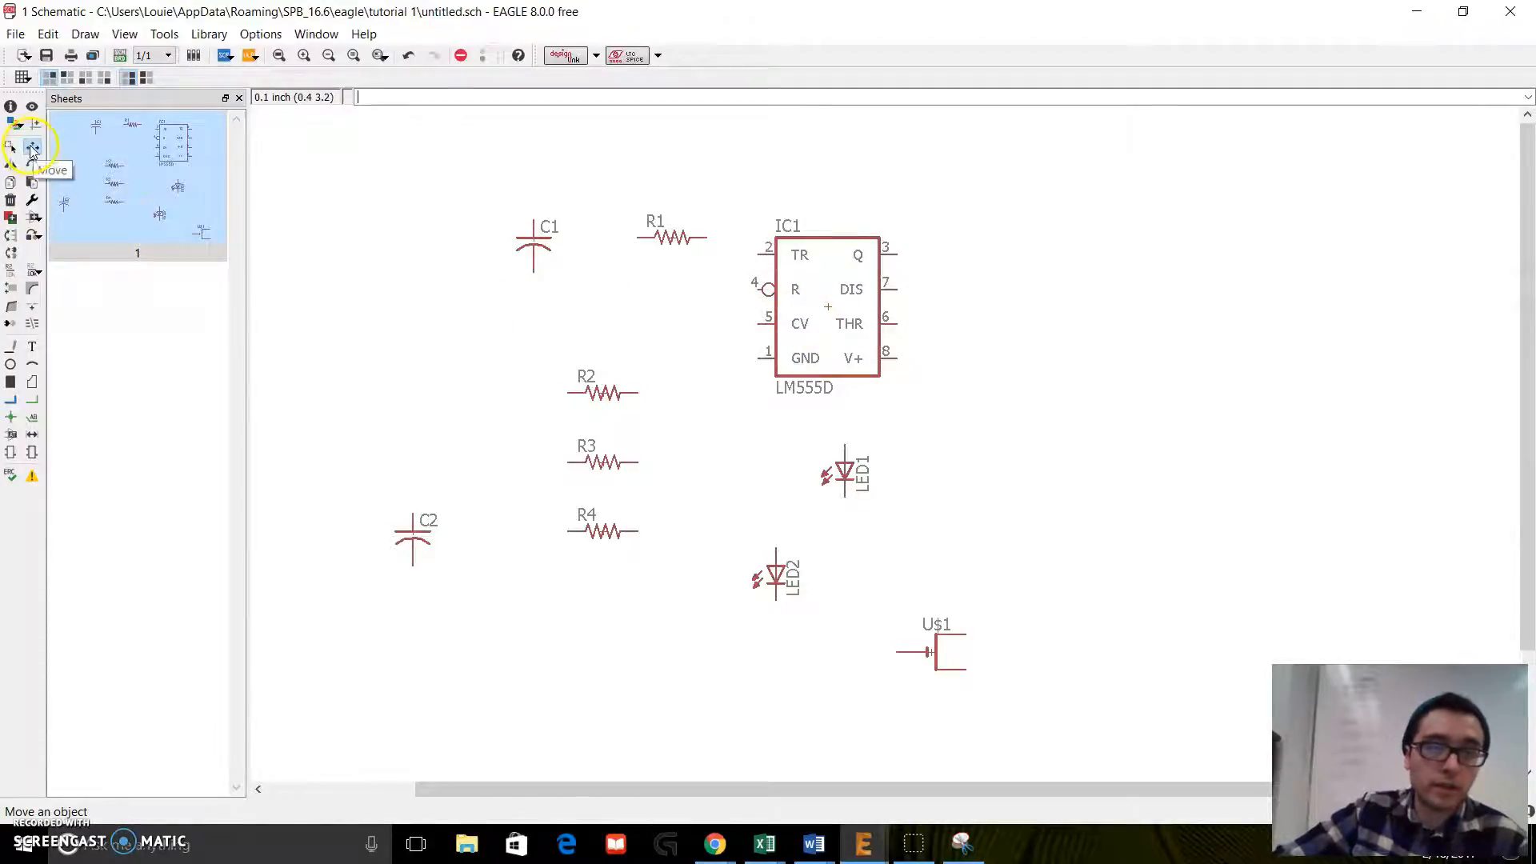
click(536, 244)
click(620, 660)
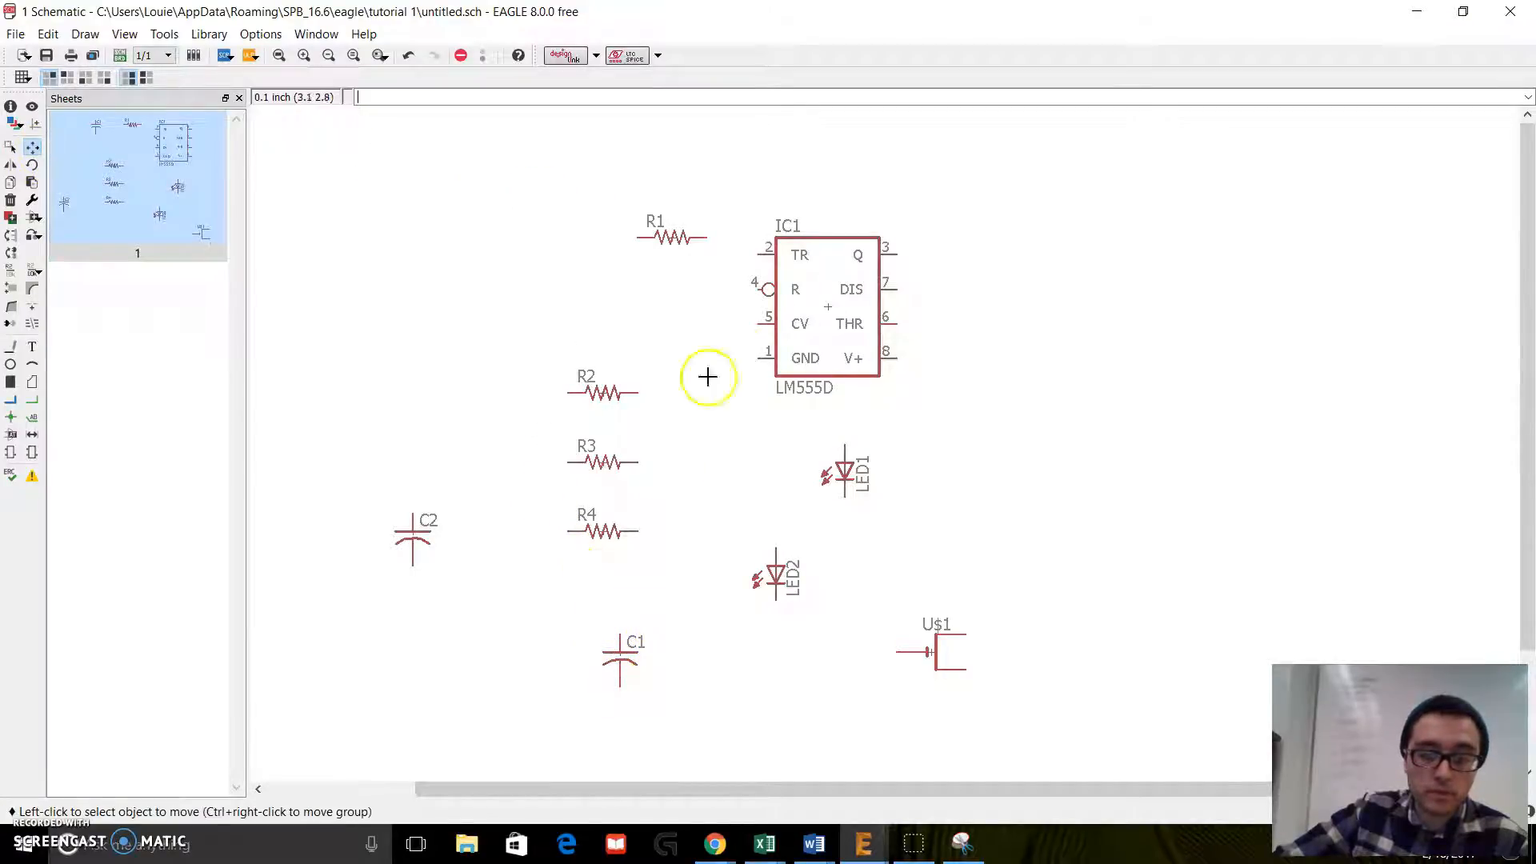
Step: Move the LM555D timer down and left so it sits just right of resistors R3 and R4
click(814, 312)
click(726, 436)
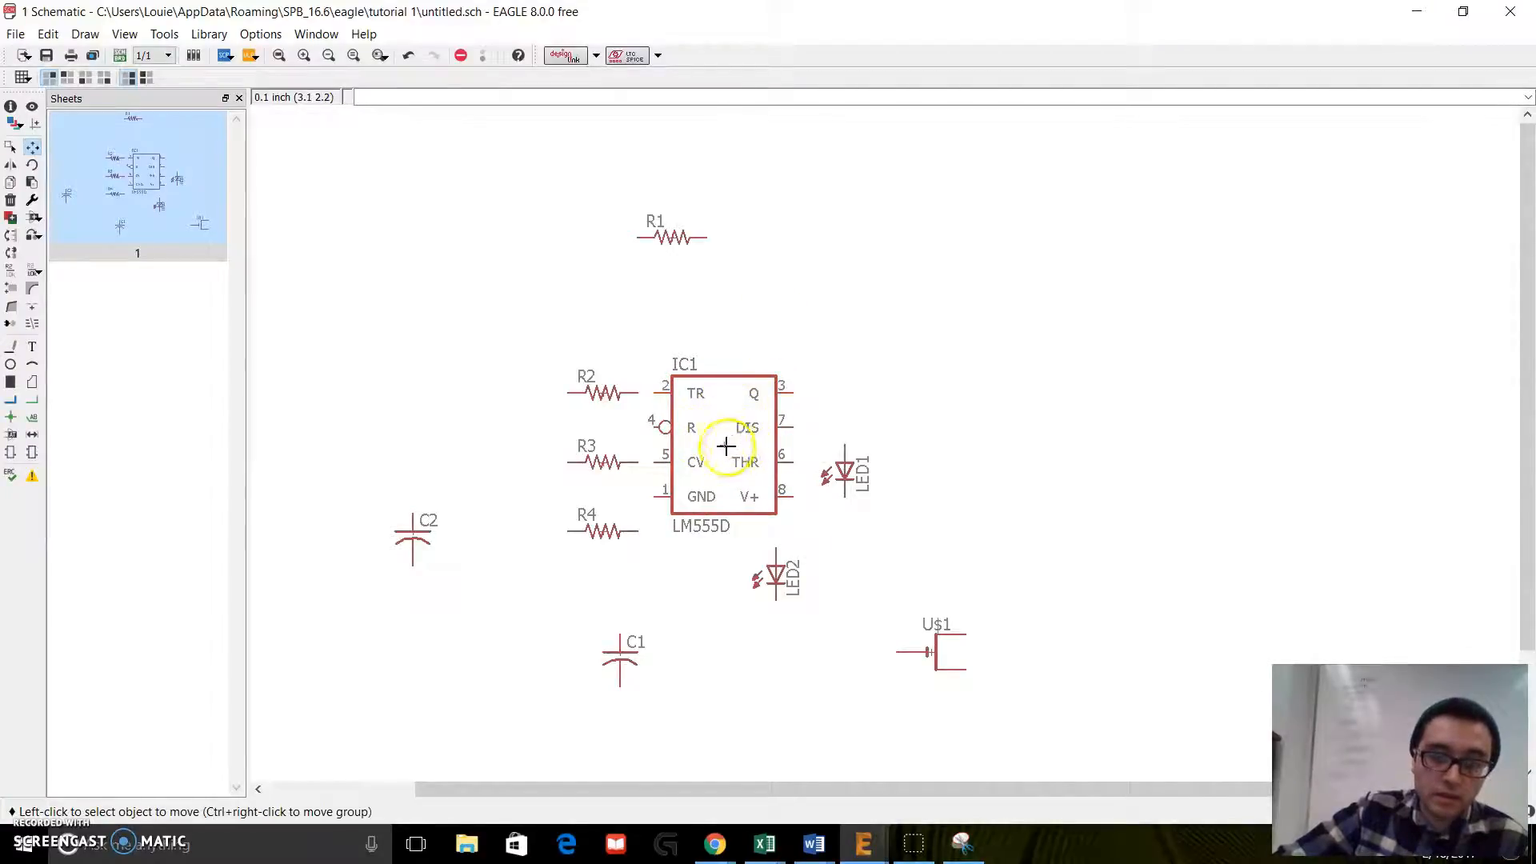
click(726, 446)
click(724, 445)
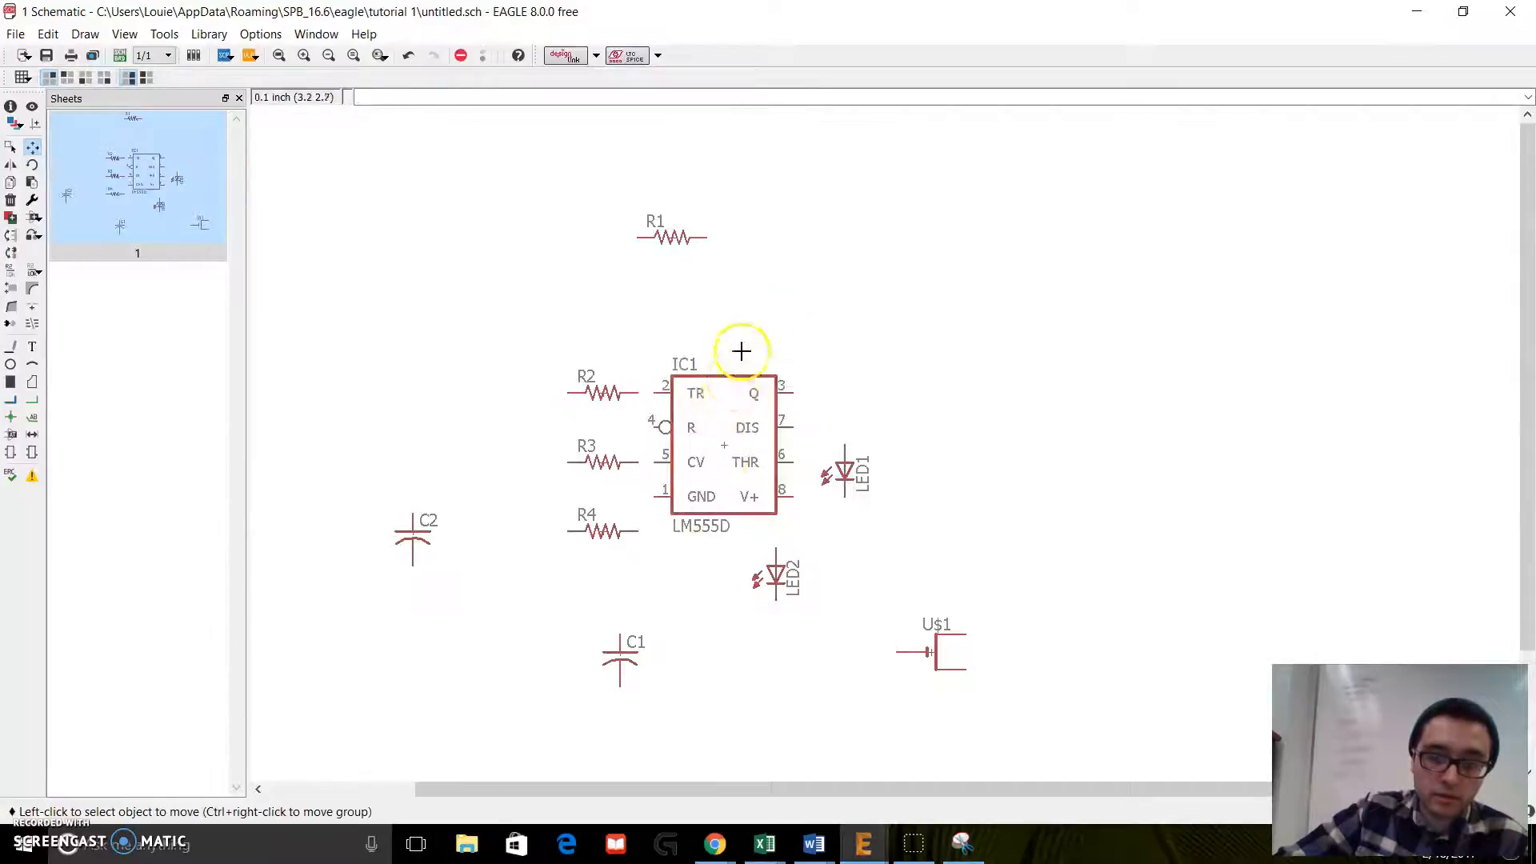
click(722, 441)
click(724, 463)
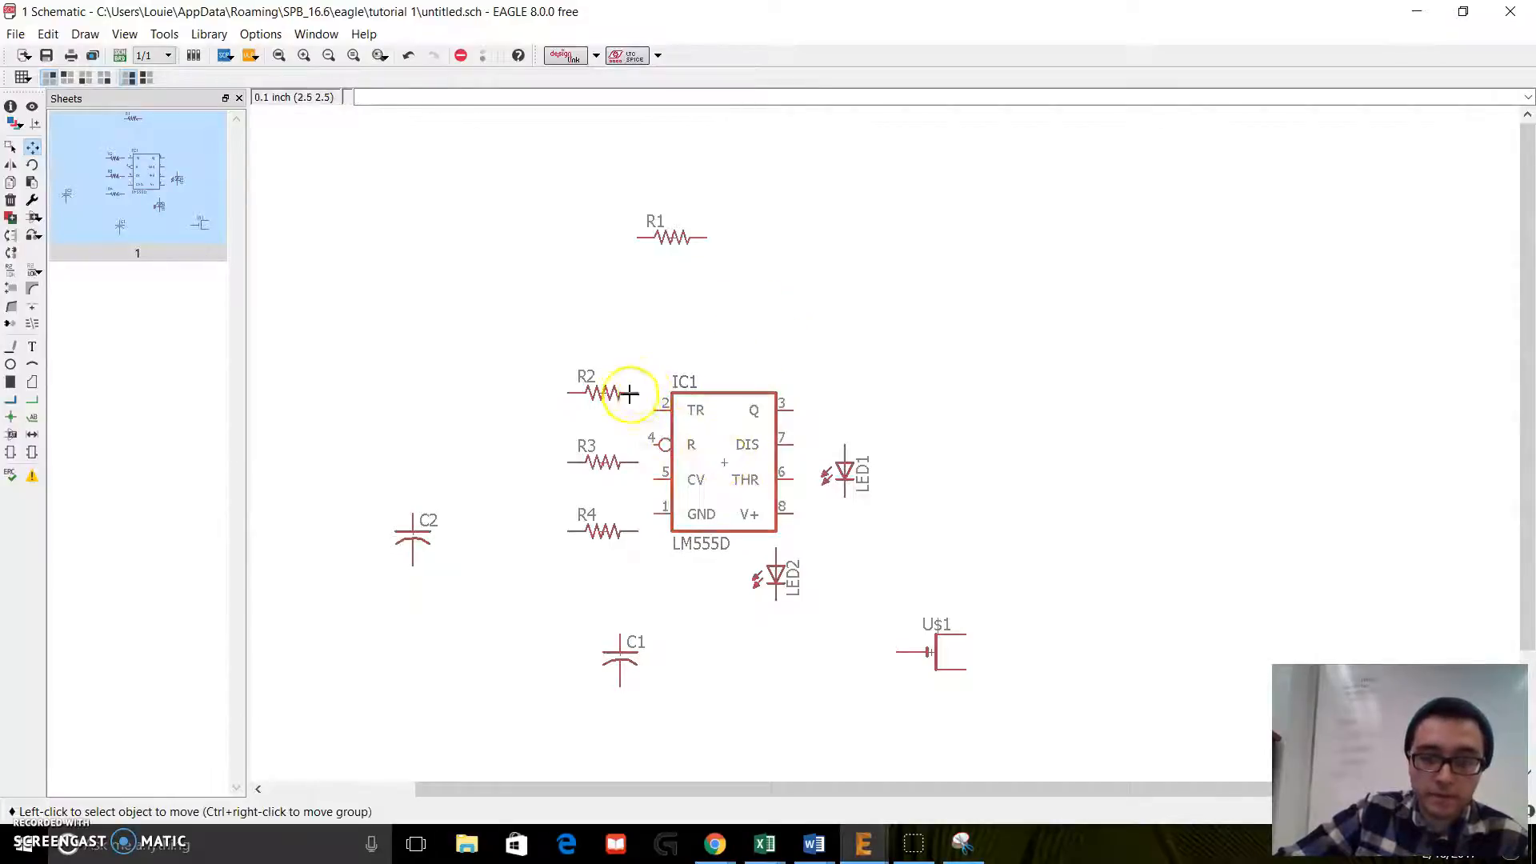
Step: Move resistor R1 just above the U$1 part and resistor R2 just to its left
click(602, 392)
click(929, 396)
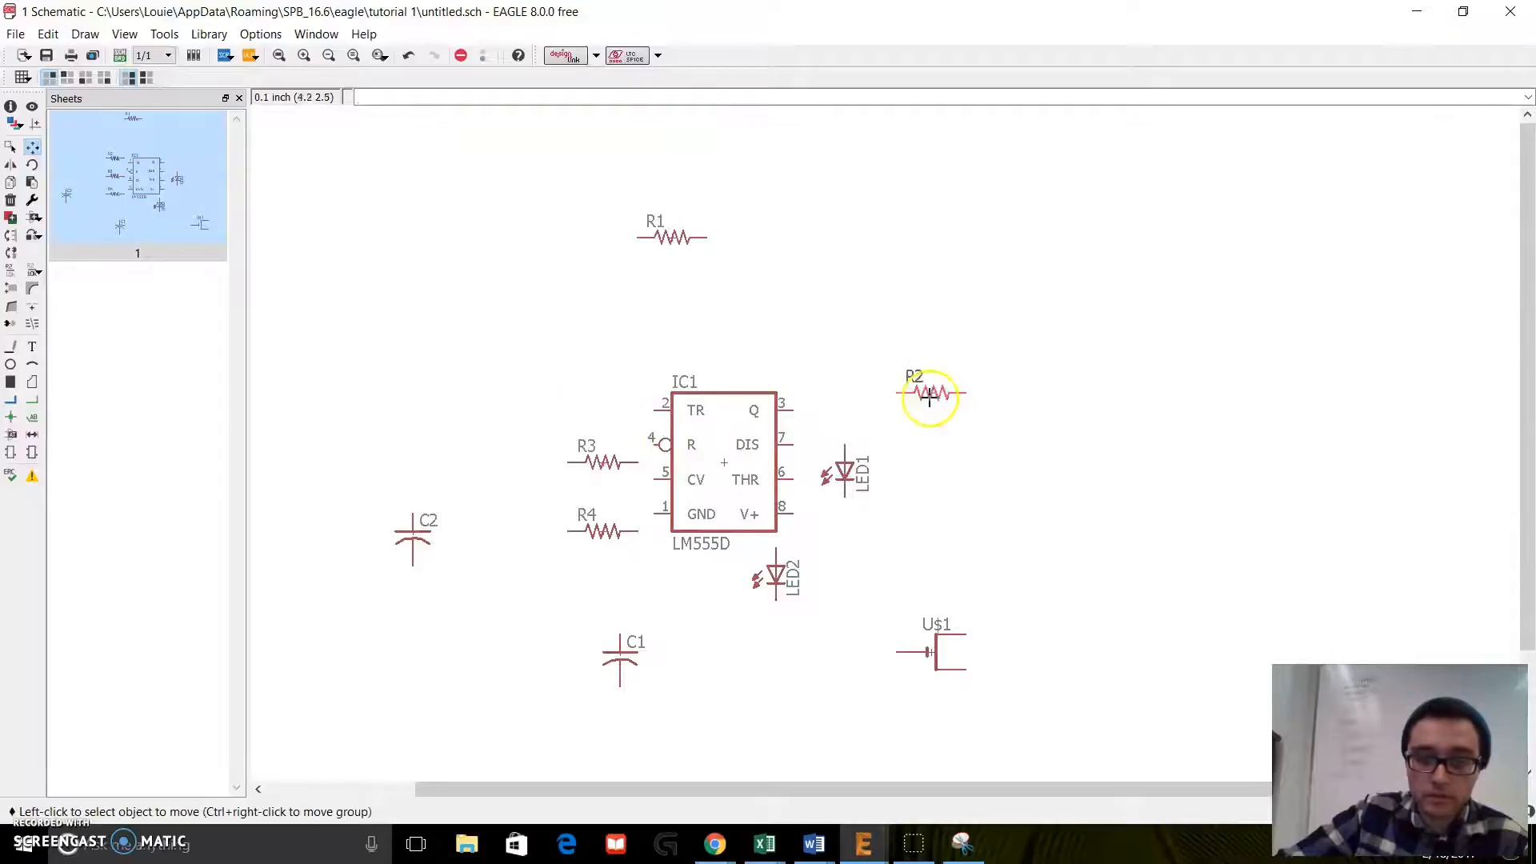
click(676, 238)
click(965, 584)
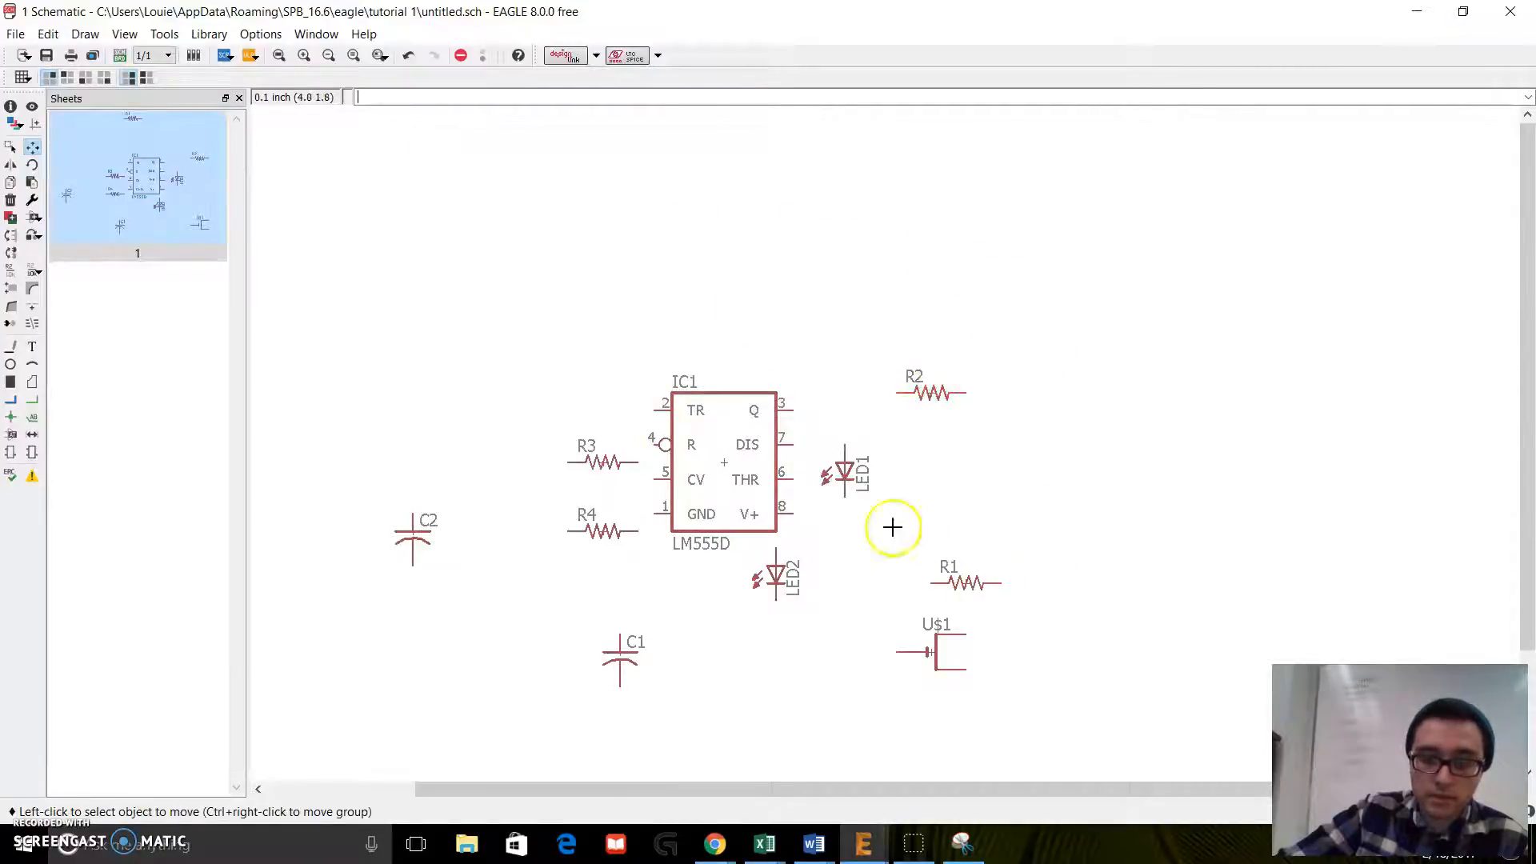
click(928, 395)
click(845, 634)
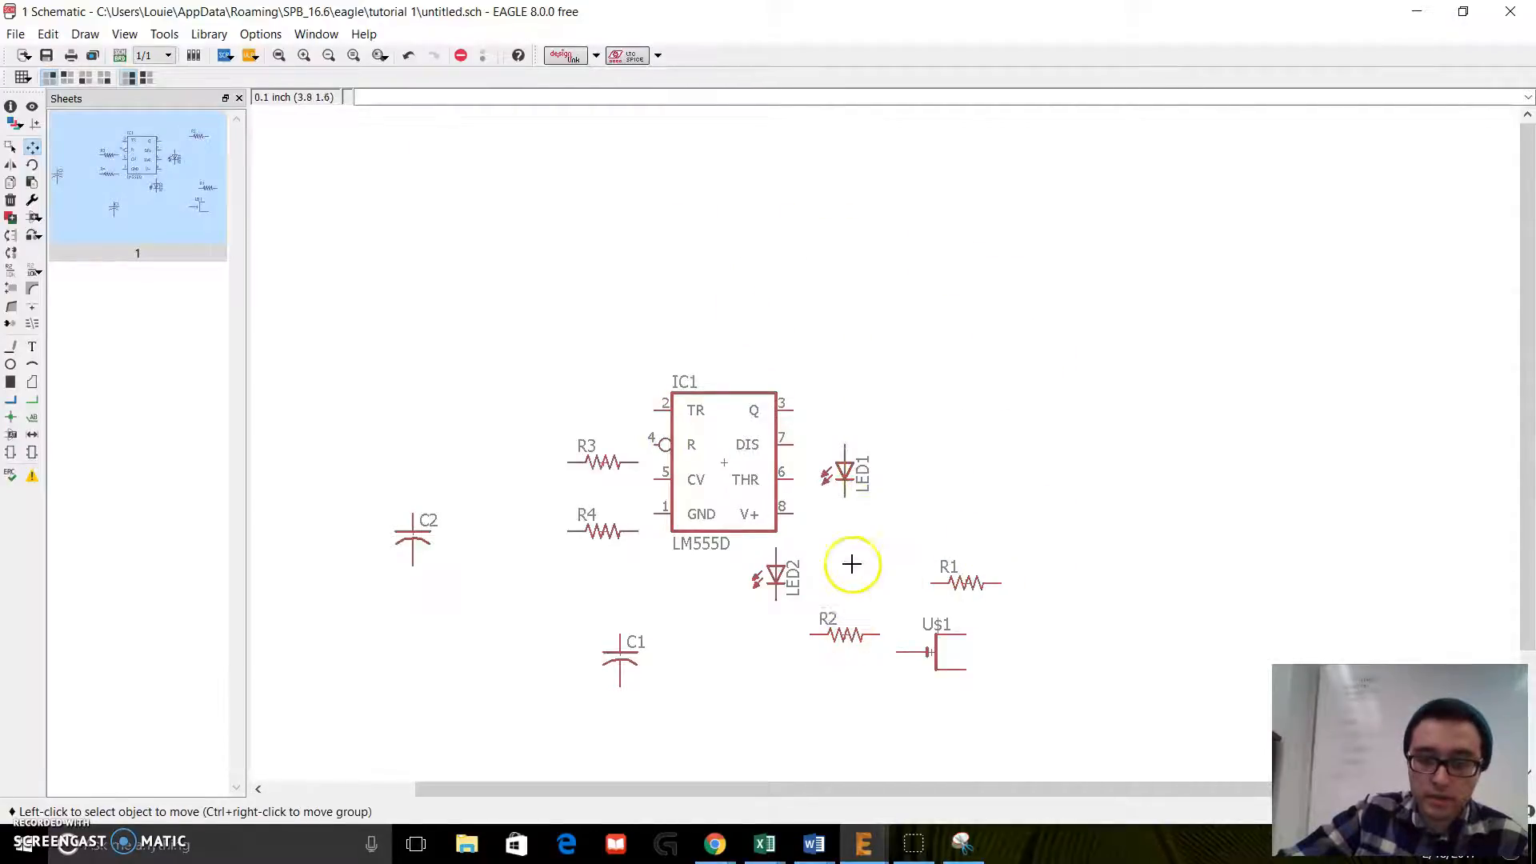
Step: Move LED1 farther right of the timer and shift capacitor C1 slightly down and left
click(850, 472)
click(944, 416)
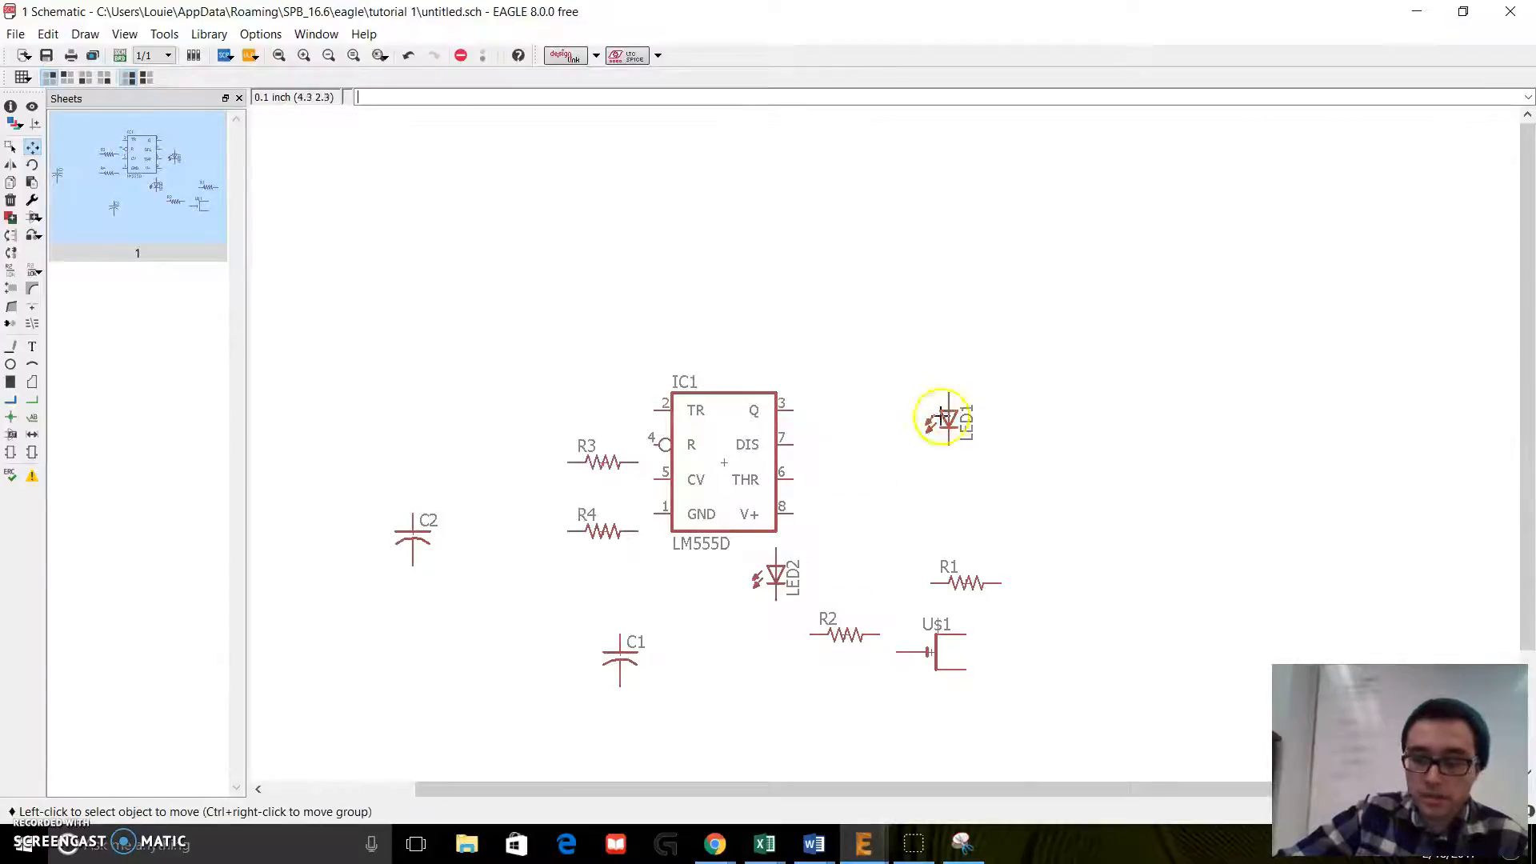
click(621, 658)
click(568, 711)
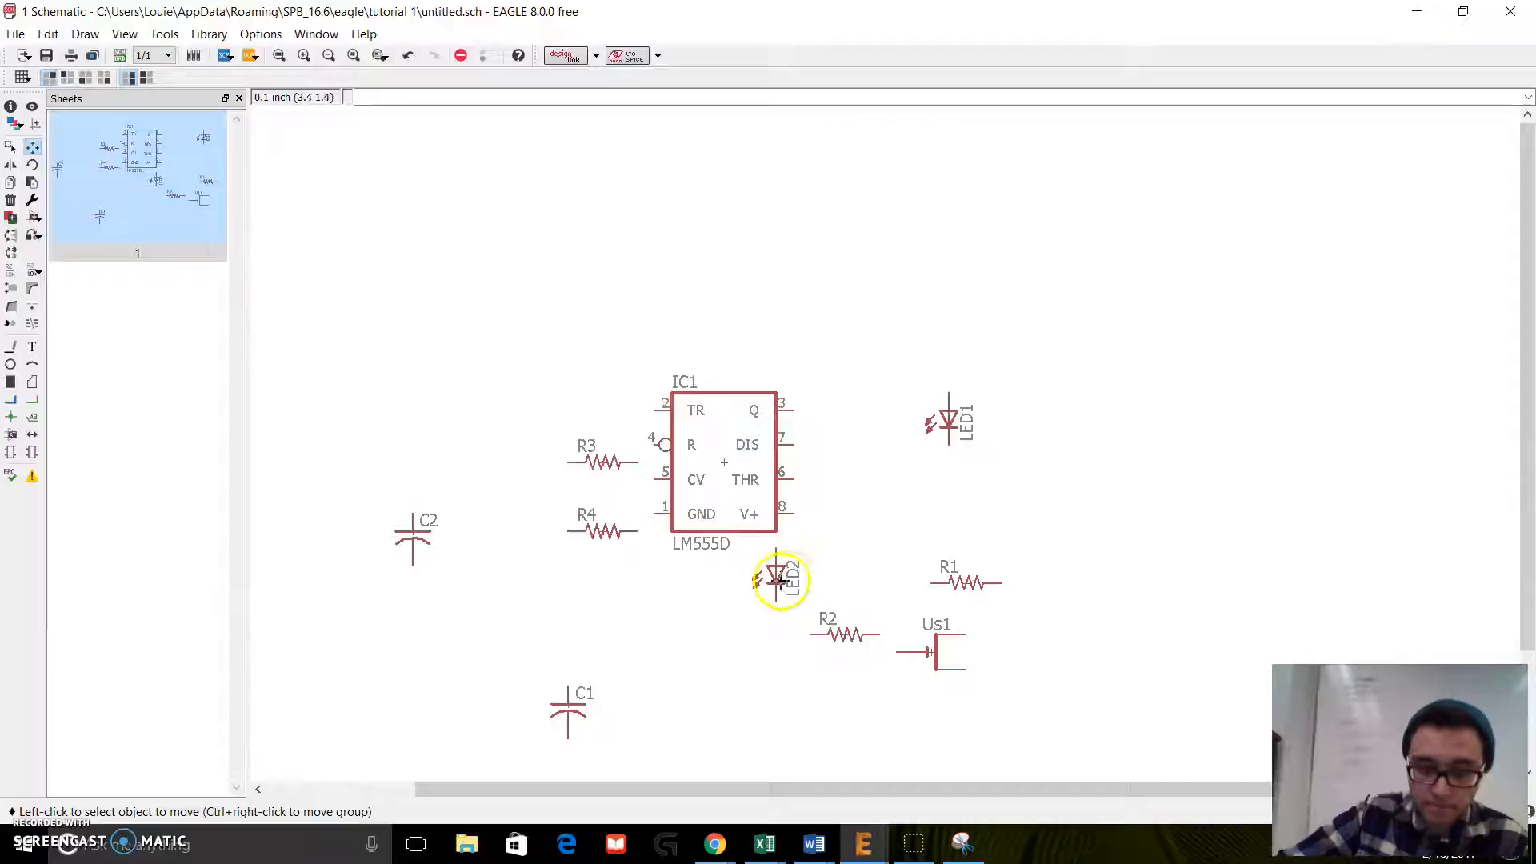
Step: Arrange LED2 above LED1 in a vertical line right of the timer, leaving a resistor-sized gap between them
click(776, 577)
click(948, 333)
click(949, 406)
click(914, 480)
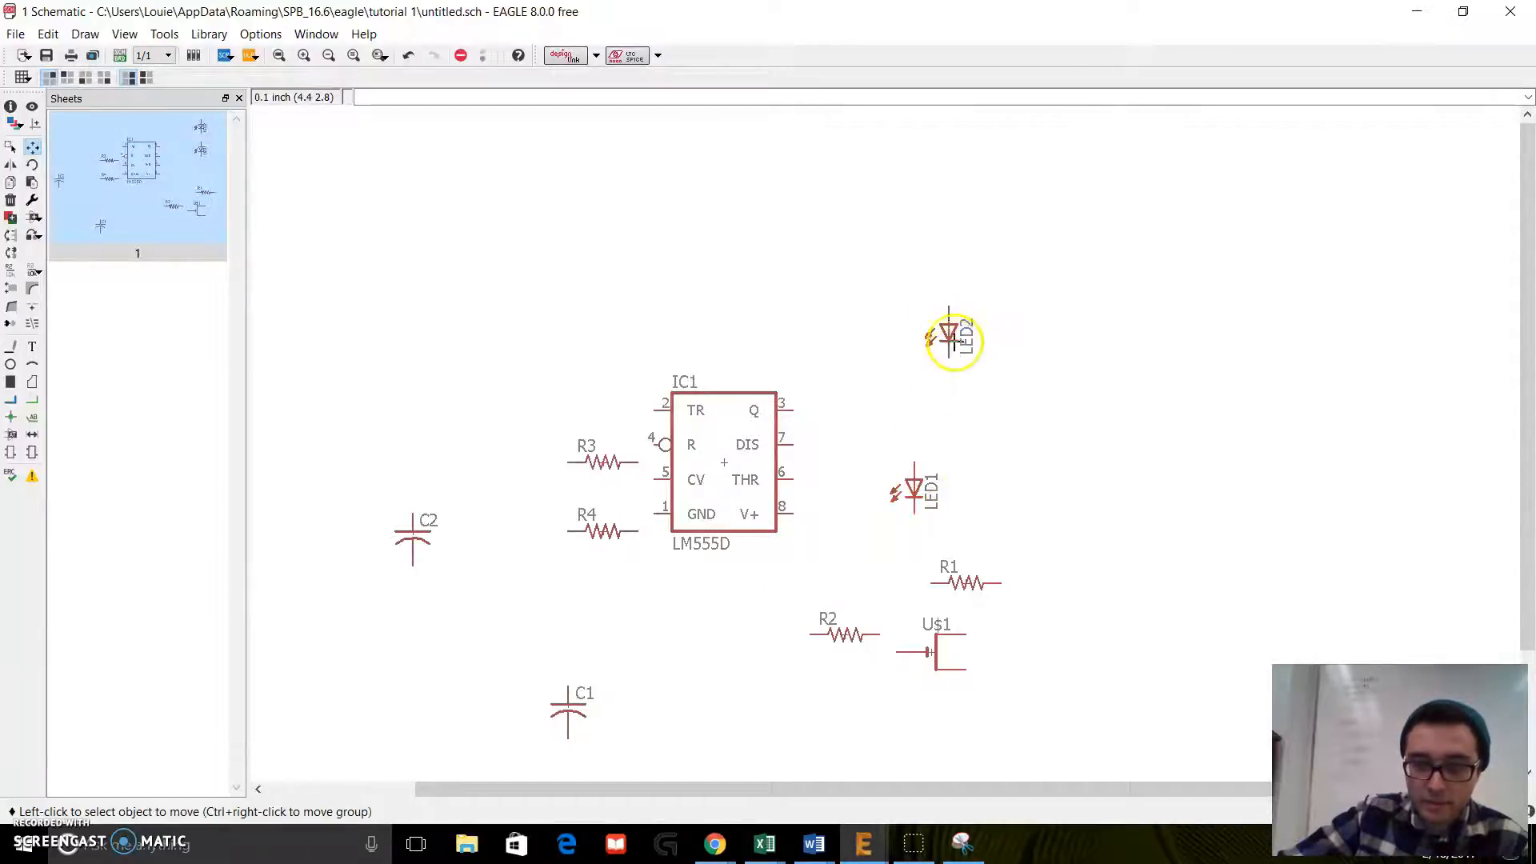
click(950, 334)
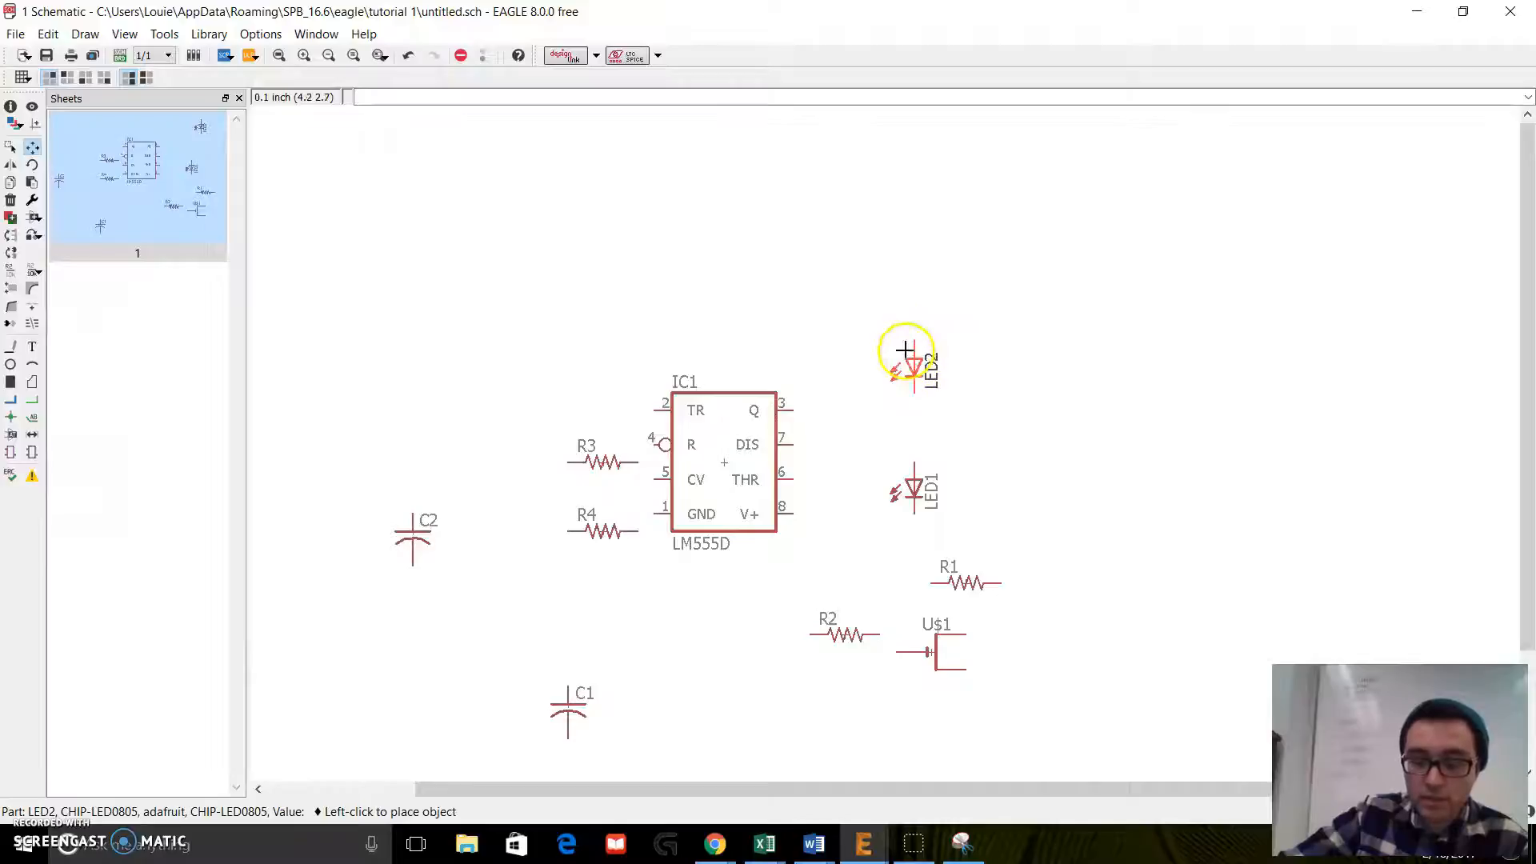
click(904, 350)
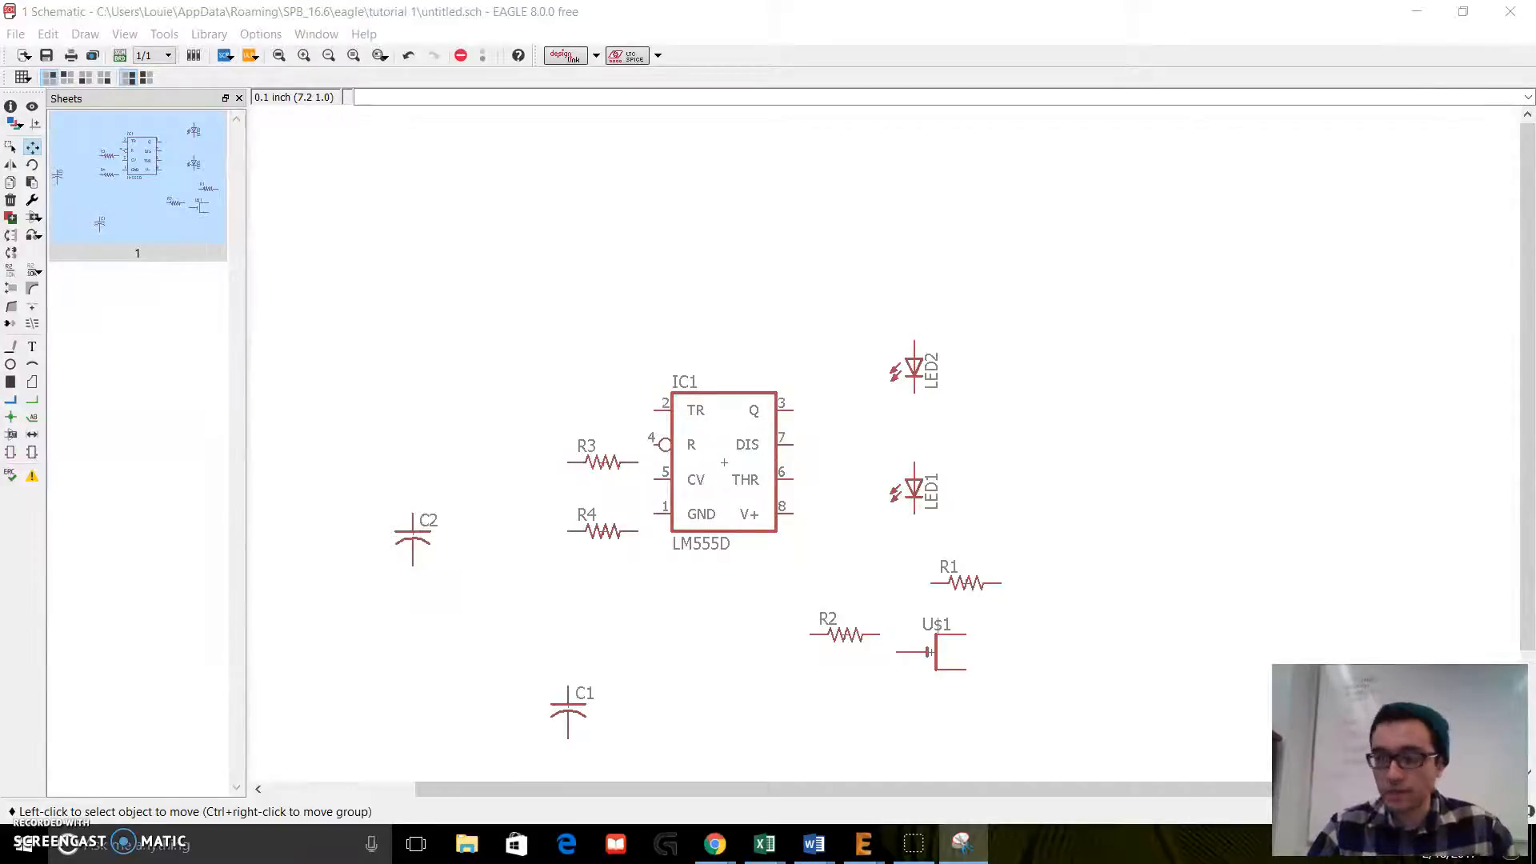
click(914, 364)
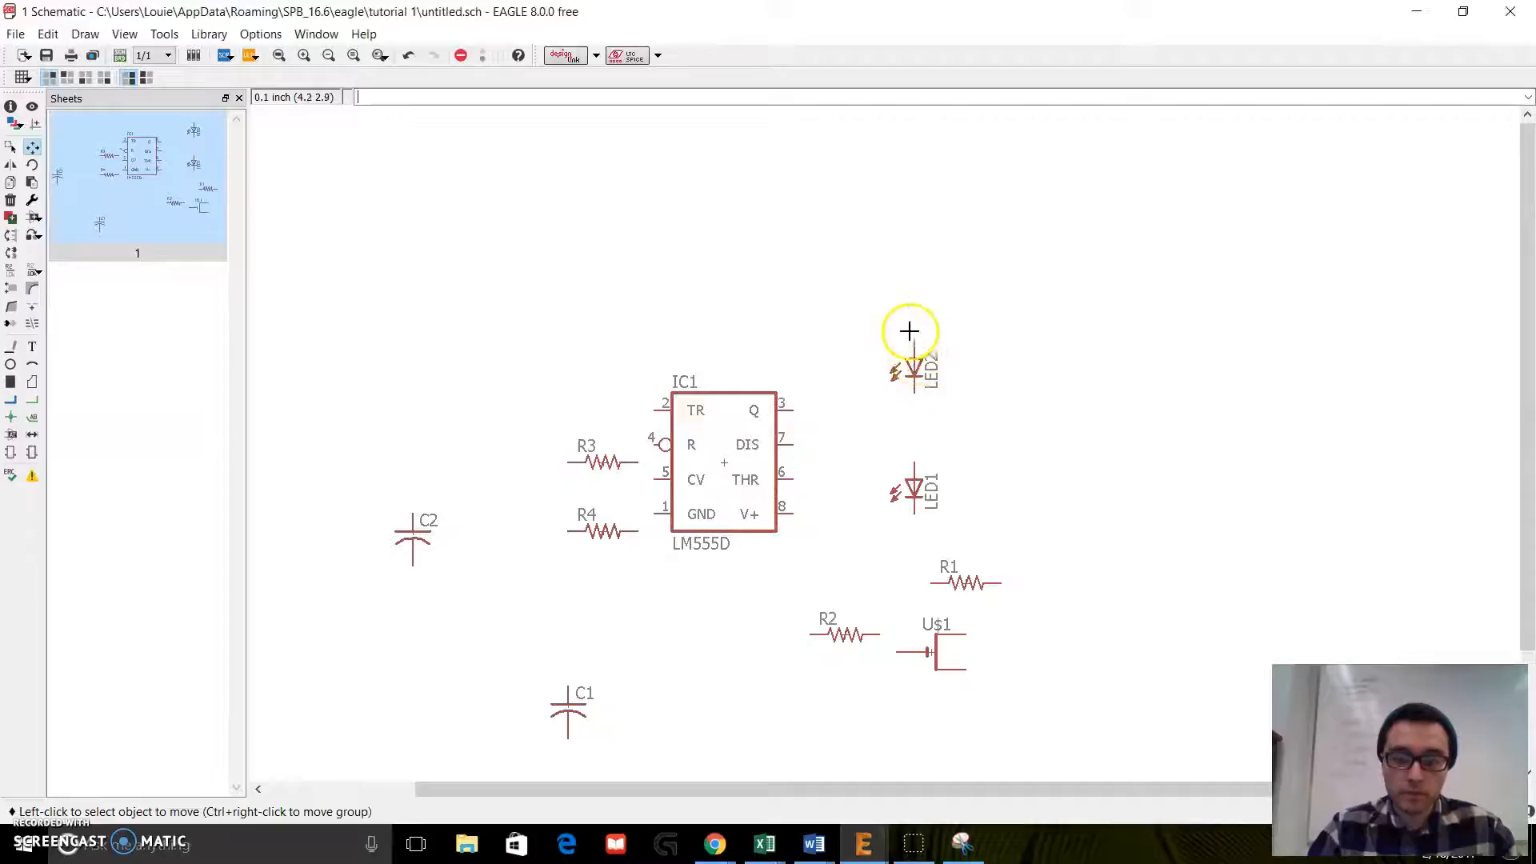
click(915, 364)
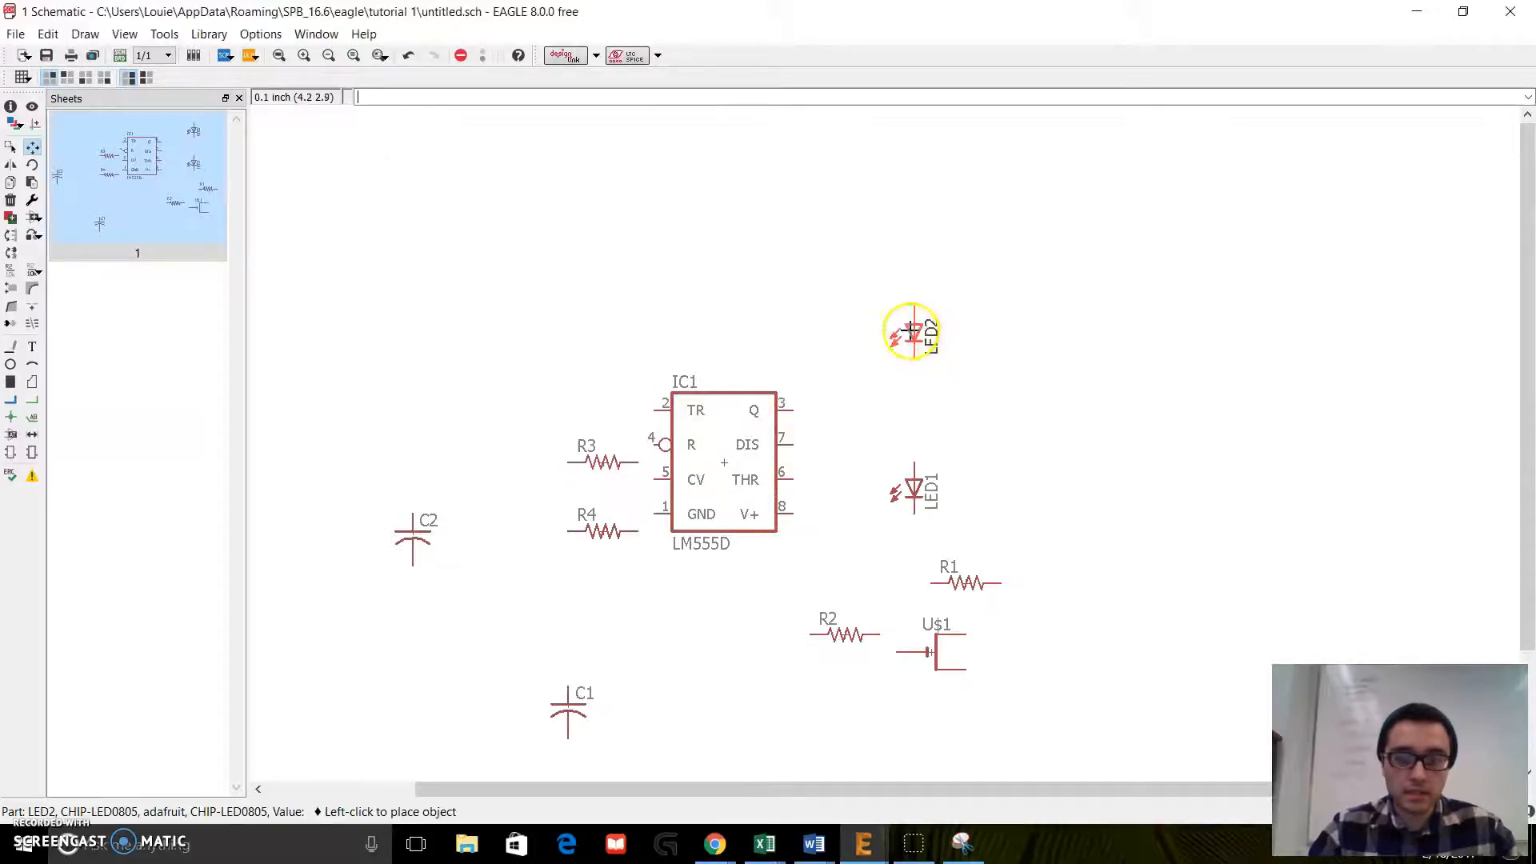
click(912, 332)
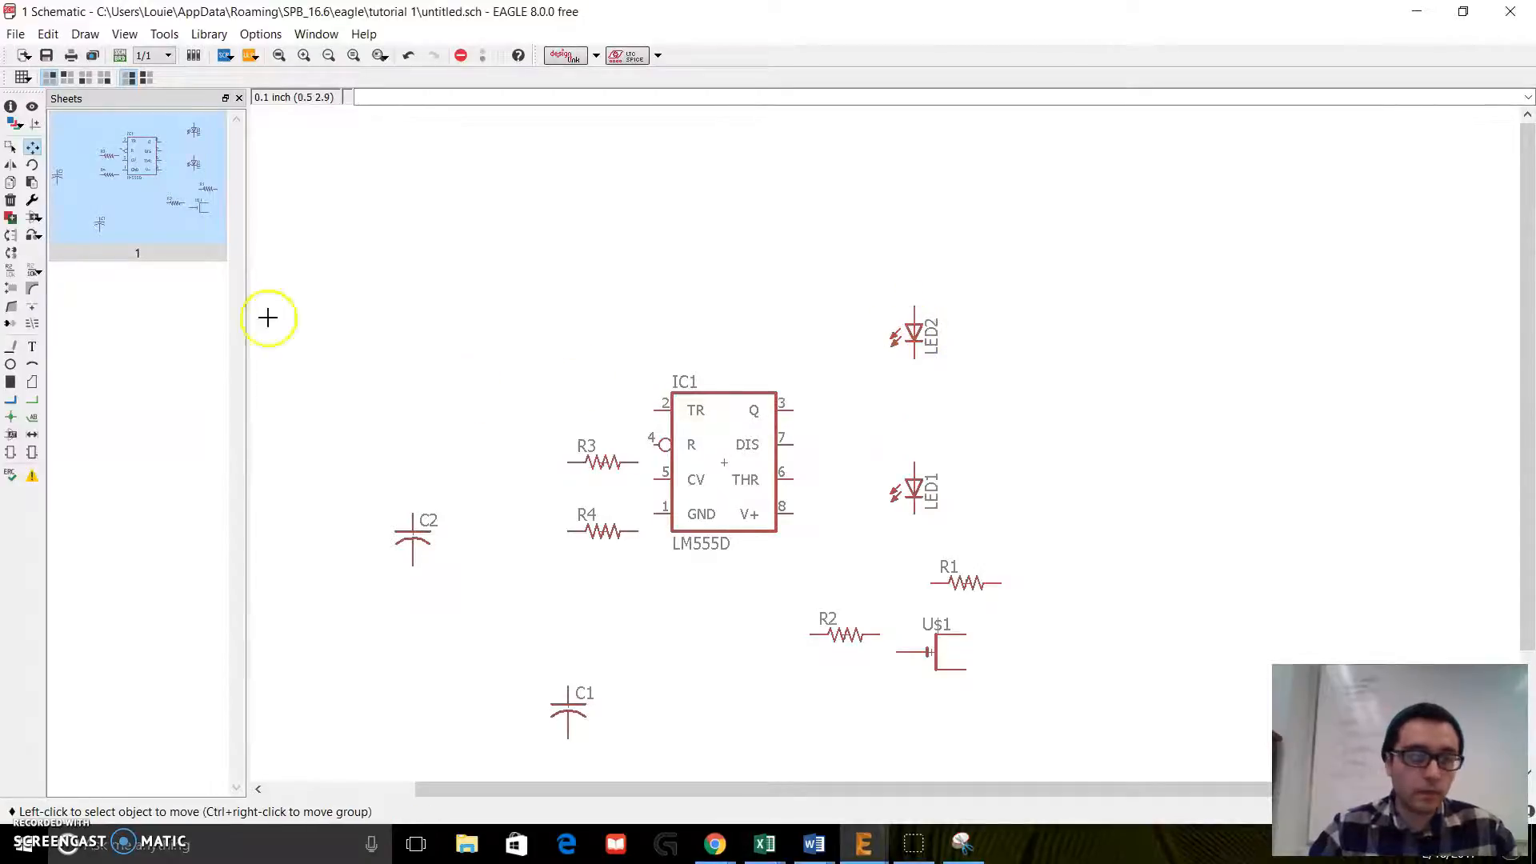
Step: Rotate the U$1 part by 90 degrees and turn resistors R1, R2, R3 and R4 vertical
click(32, 167)
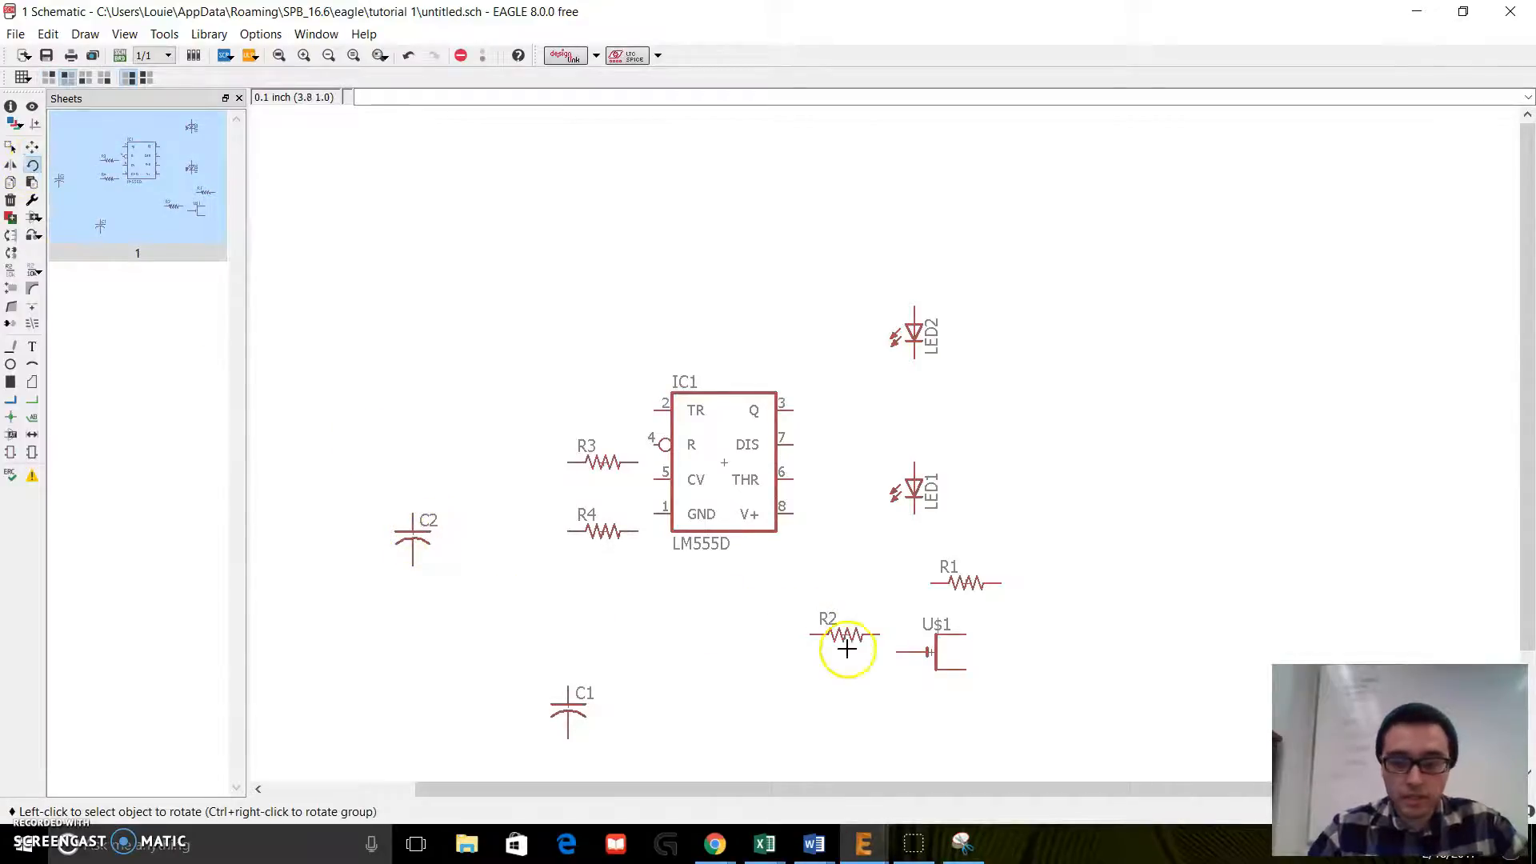
click(936, 653)
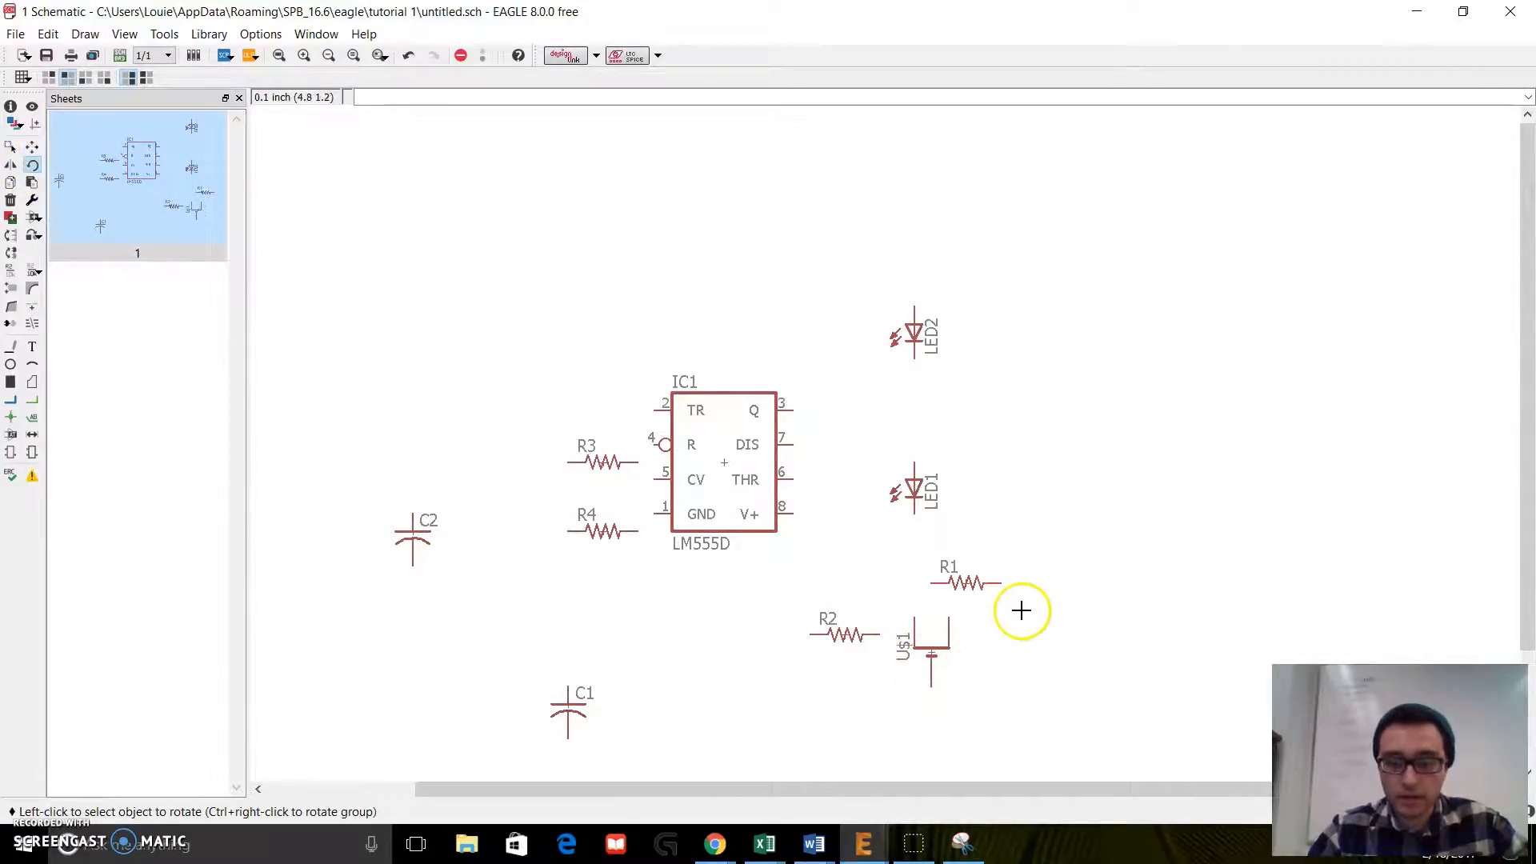
click(964, 583)
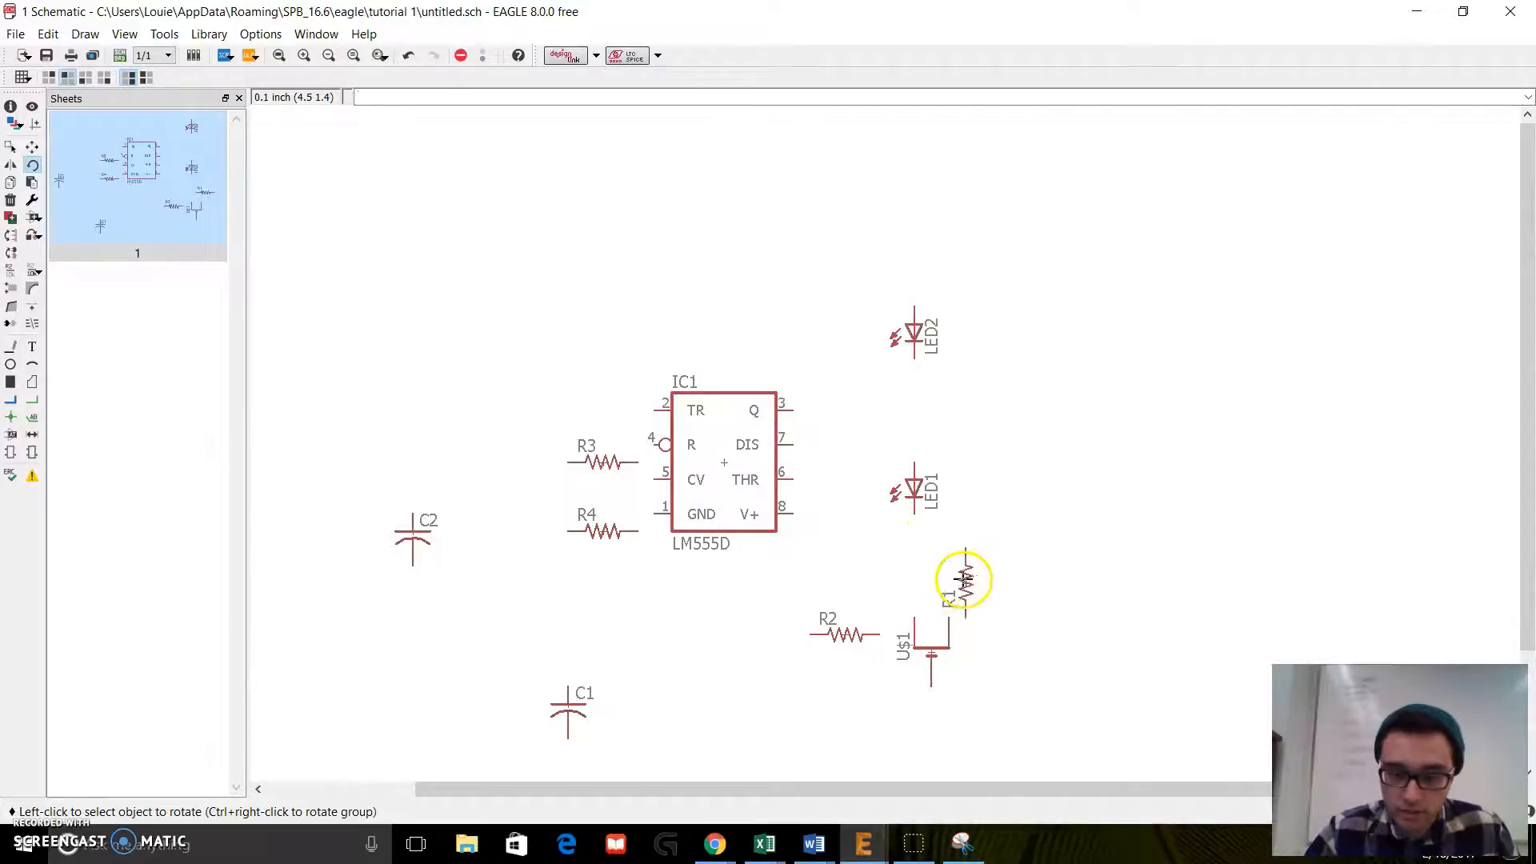
click(858, 628)
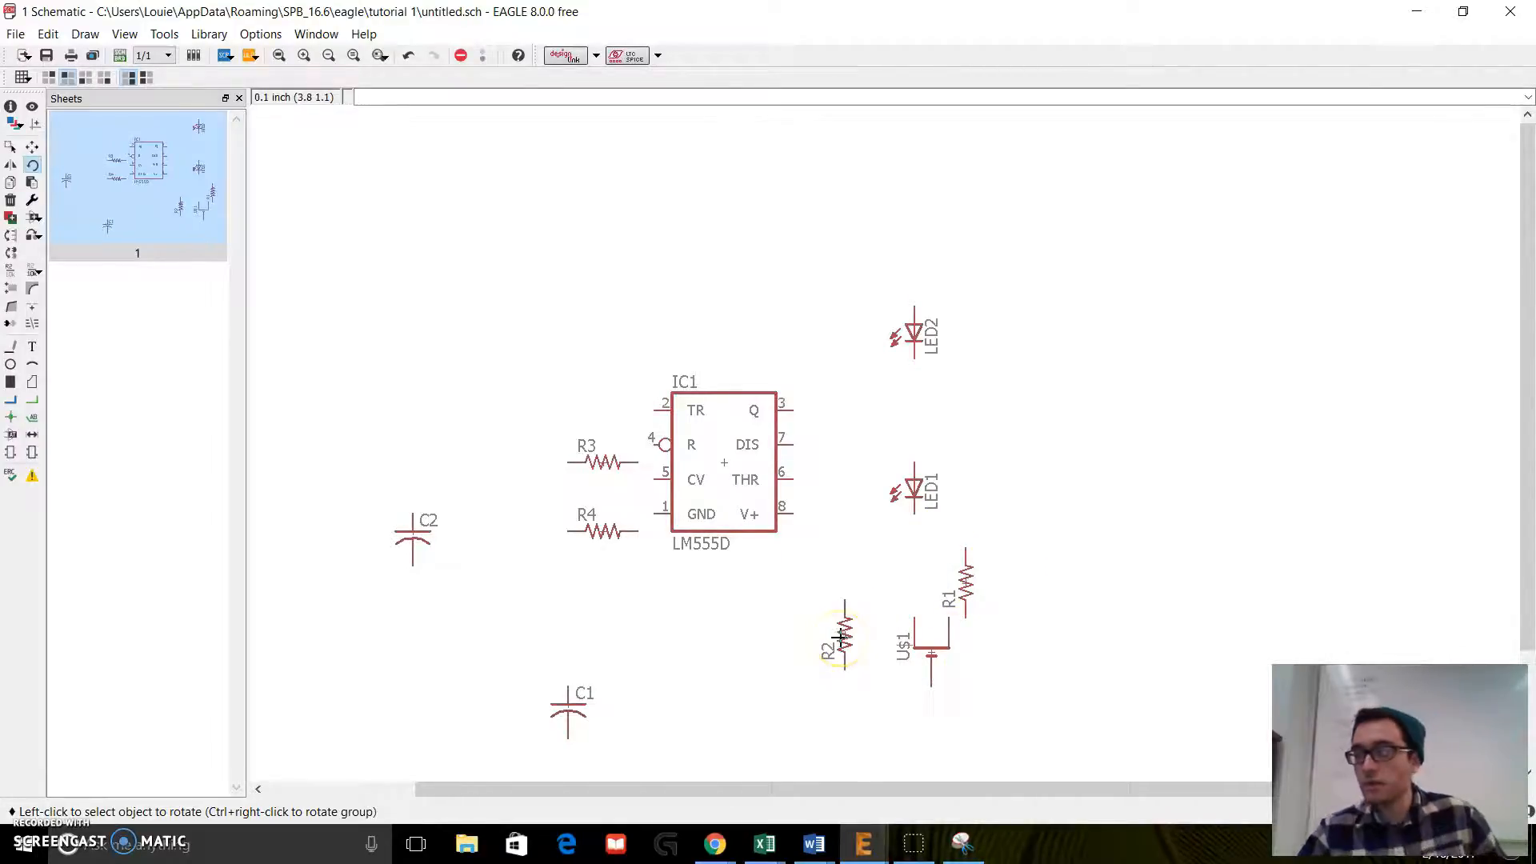
click(593, 469)
click(603, 532)
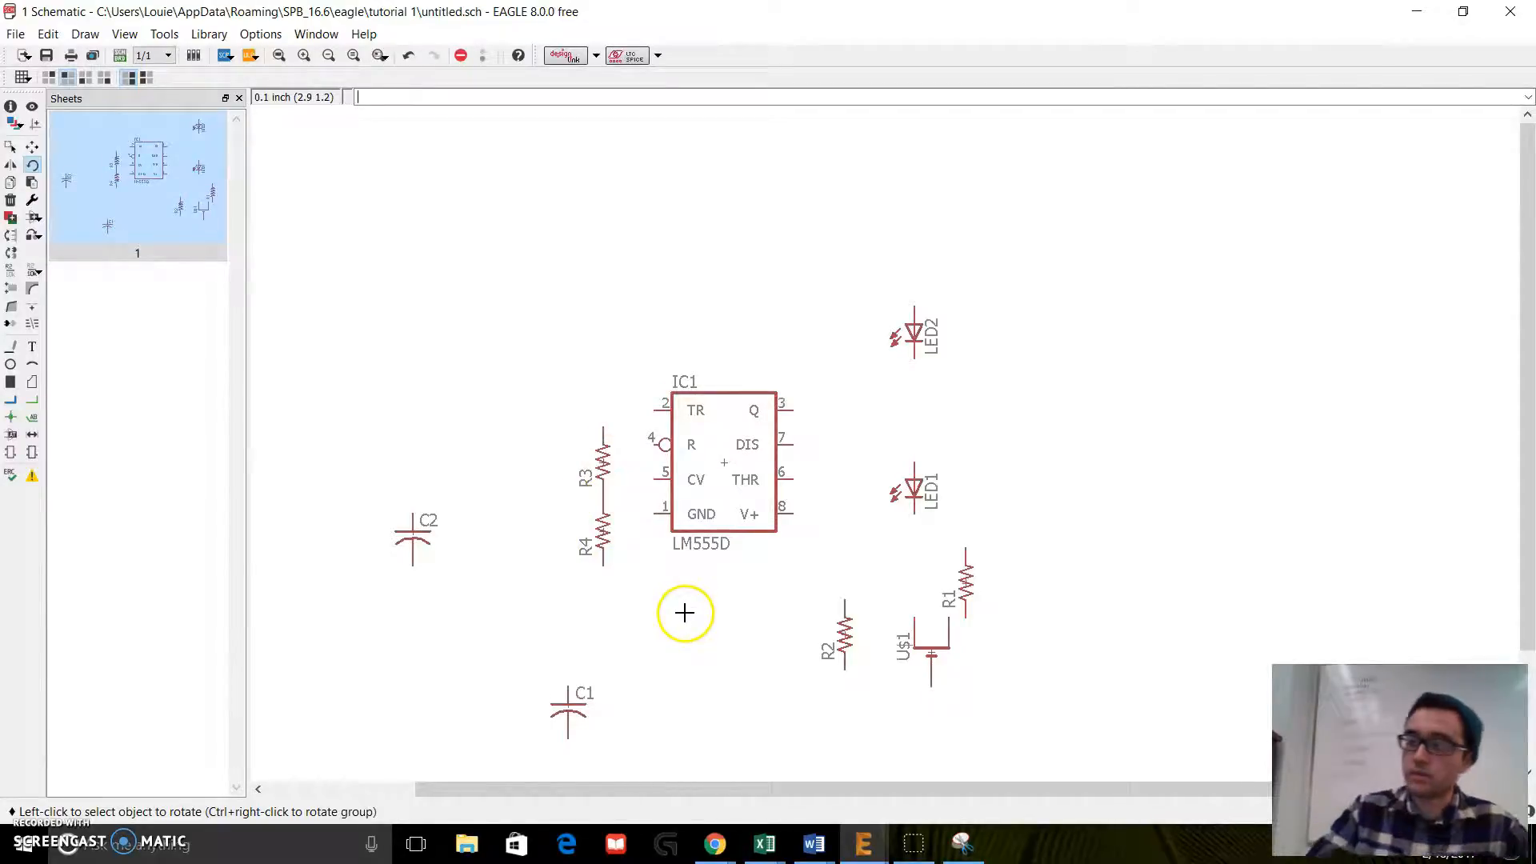
Step: Line up R1 between LED2 and LED1 and R2 below LED1, and move U$1 out to the right of them
click(32, 147)
click(968, 582)
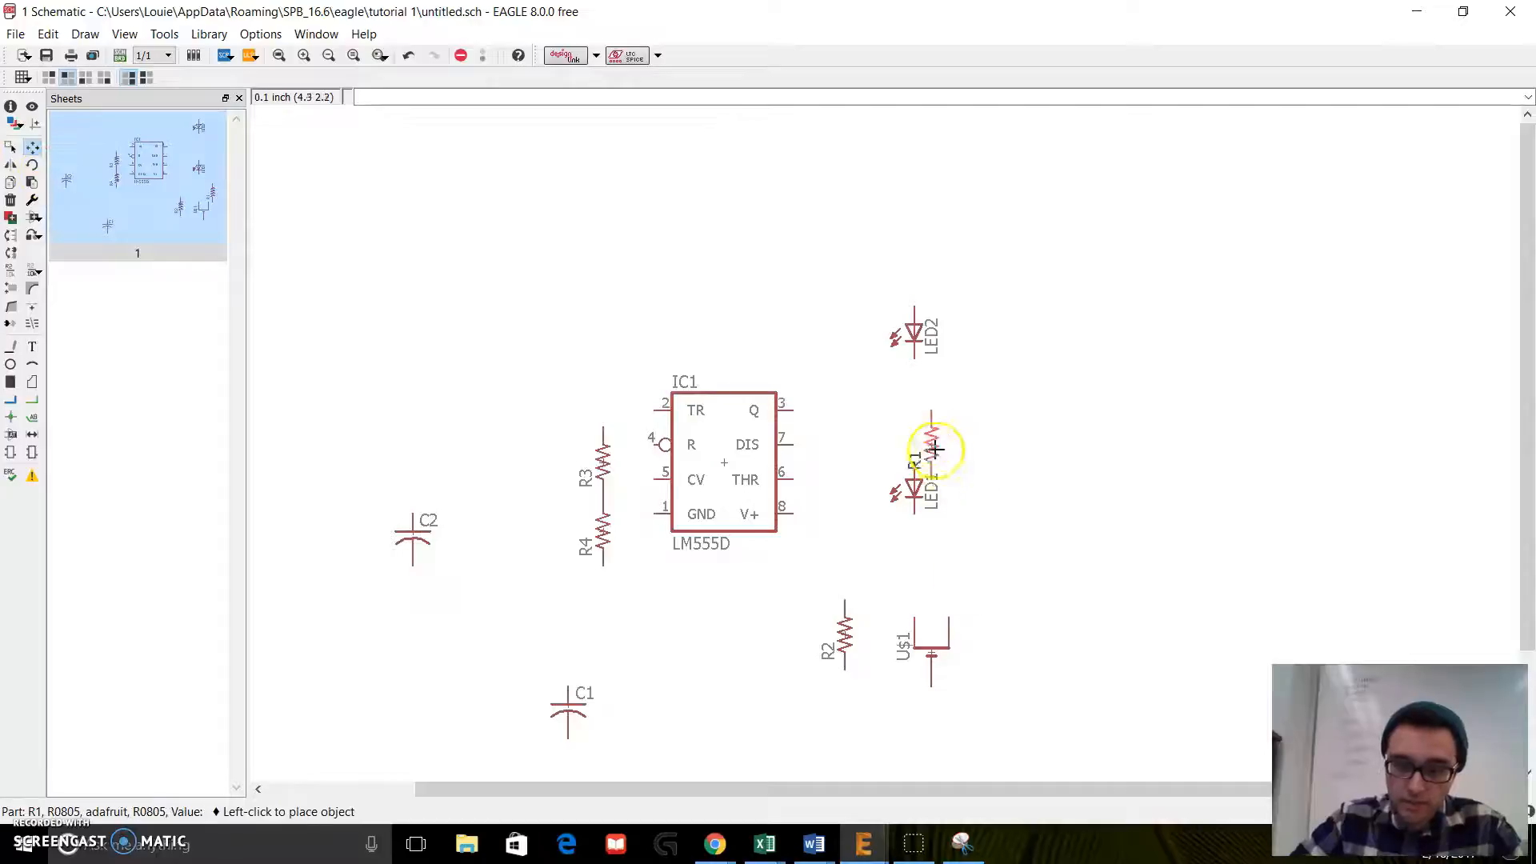
click(912, 411)
click(930, 652)
click(1112, 560)
click(842, 636)
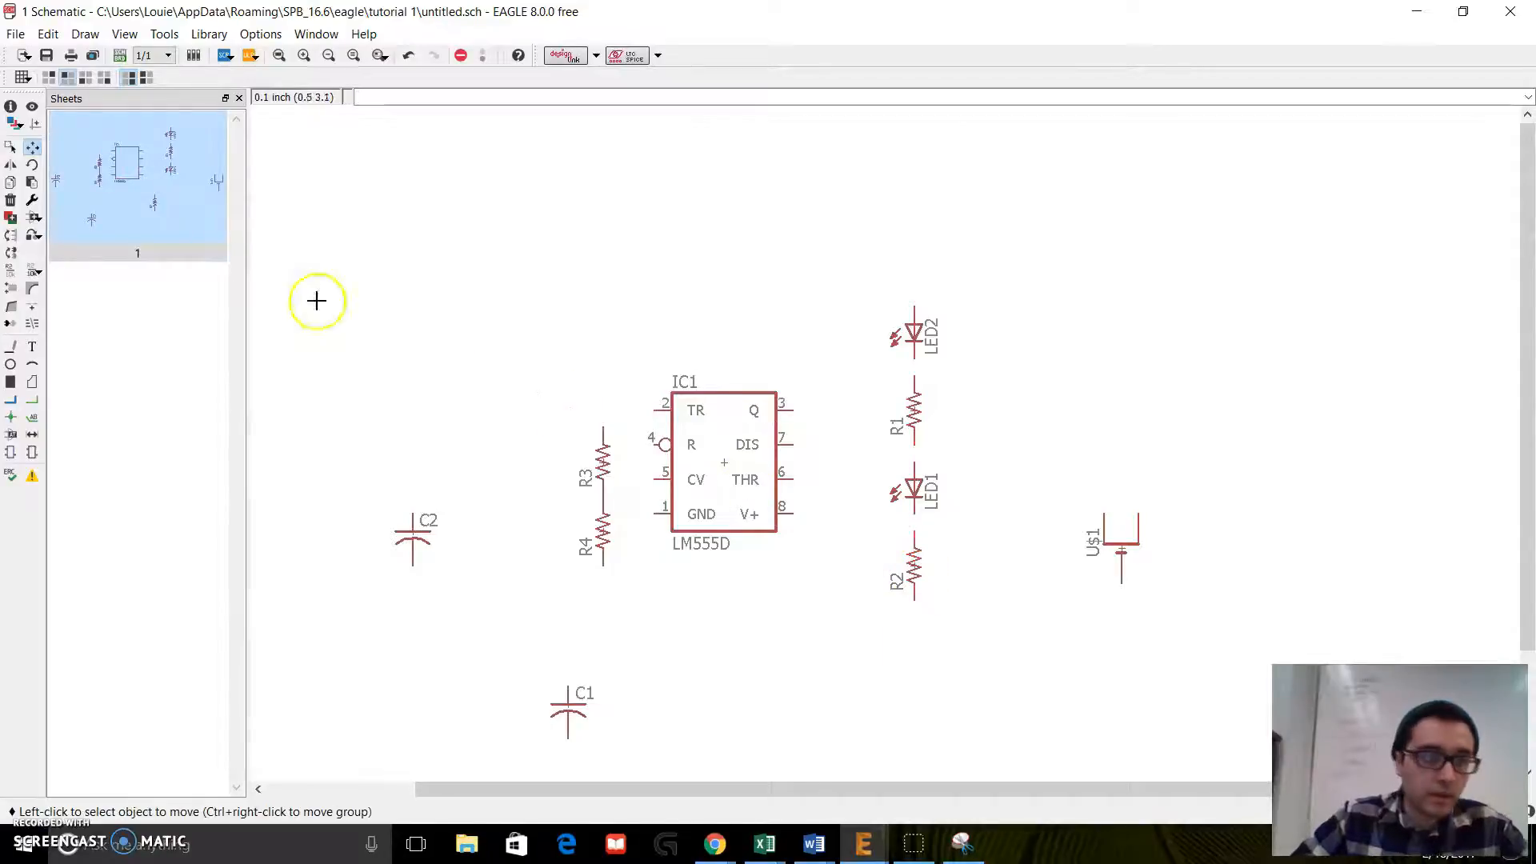
Step: Group LED2, R1, LED1 and R2 and move the whole column slightly up and closer to the timer
click(10, 146)
drag(818, 276, 997, 636)
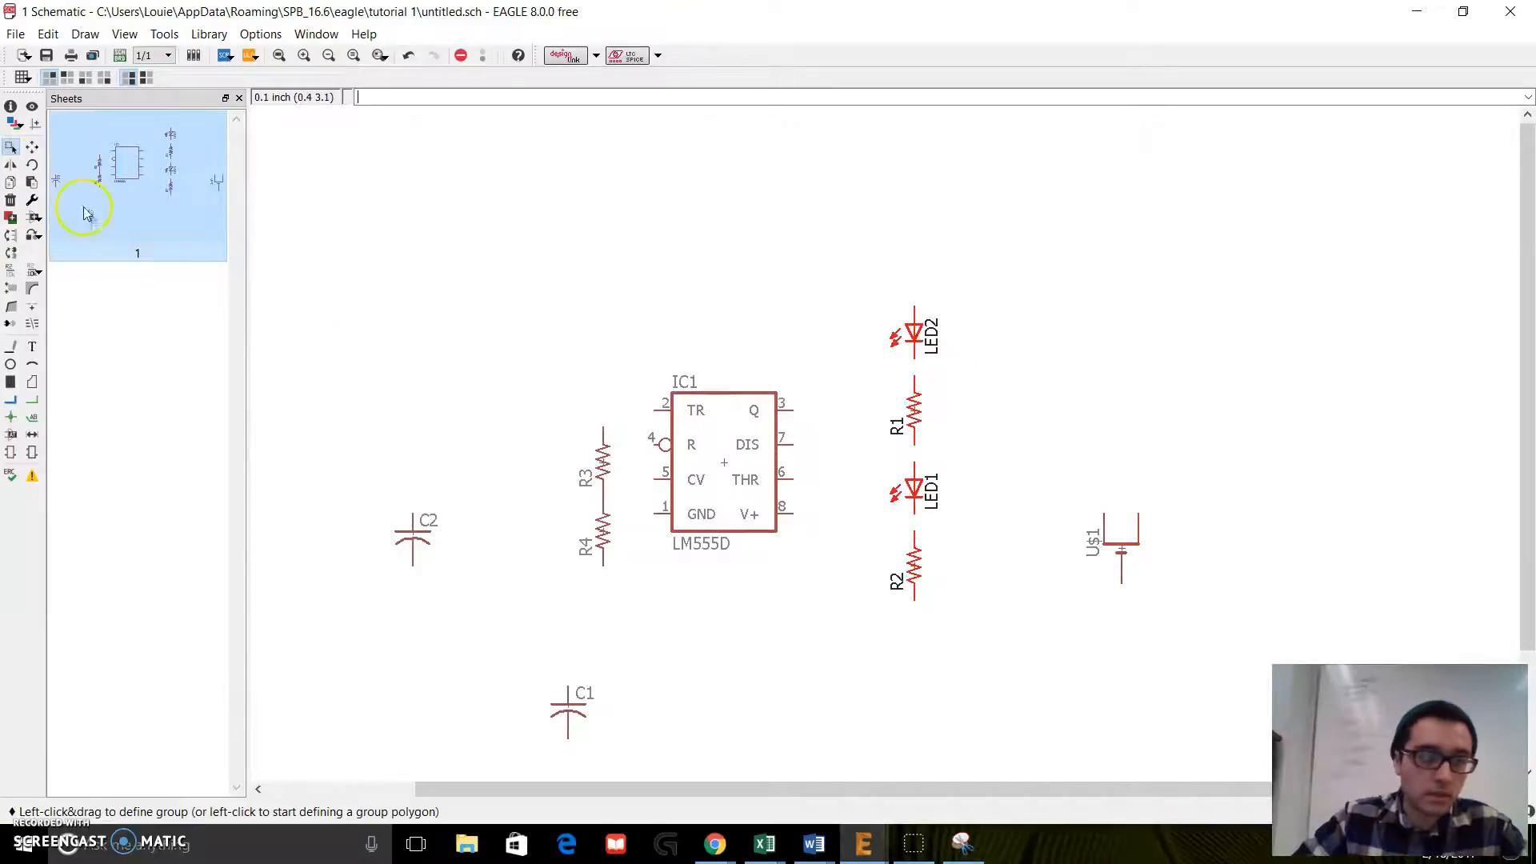
click(32, 147)
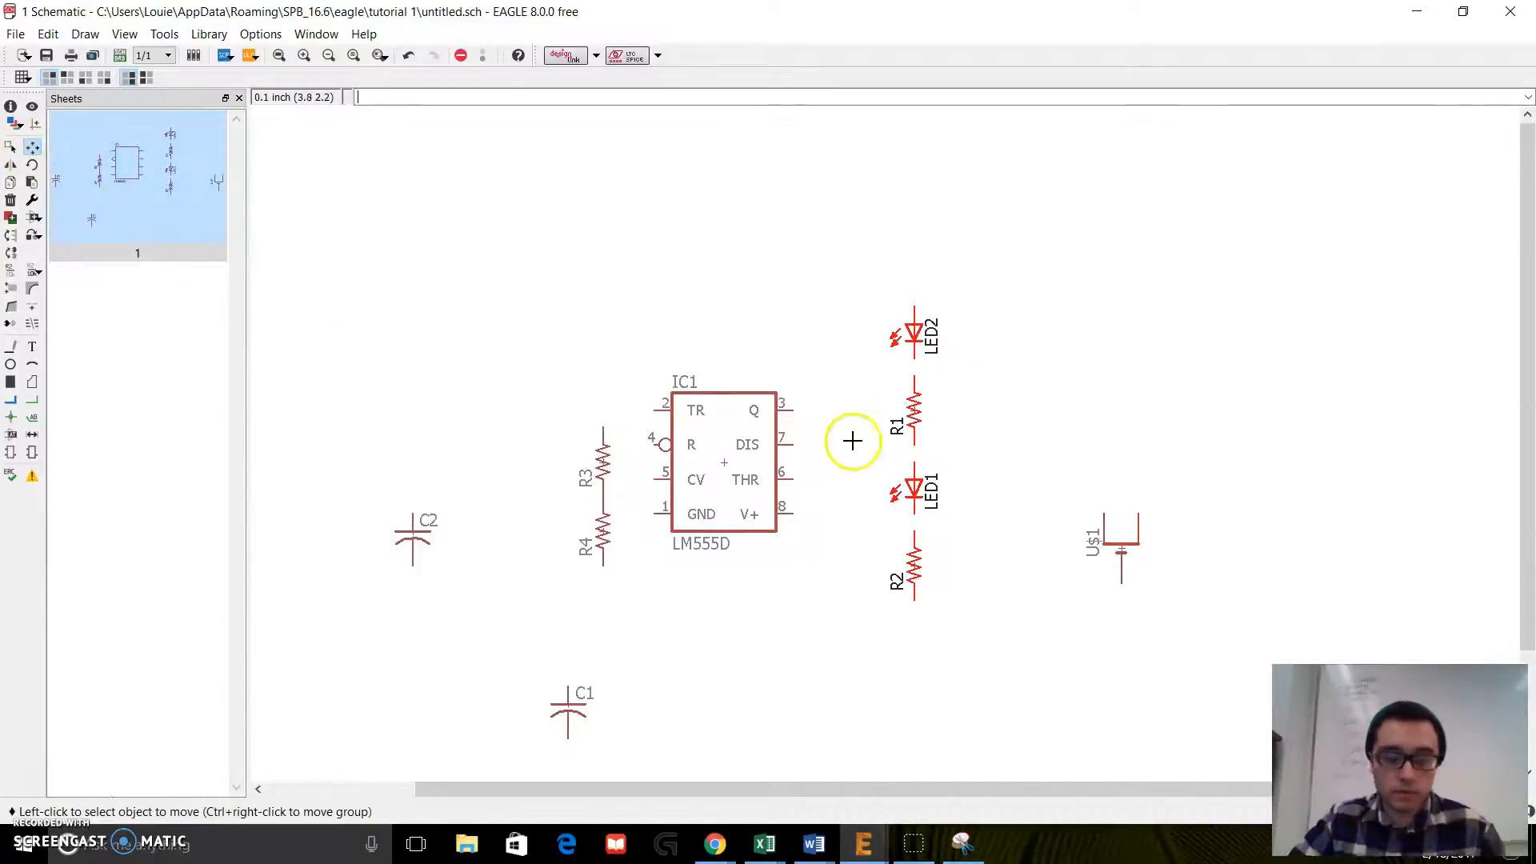
ctrl+right_click(912, 418)
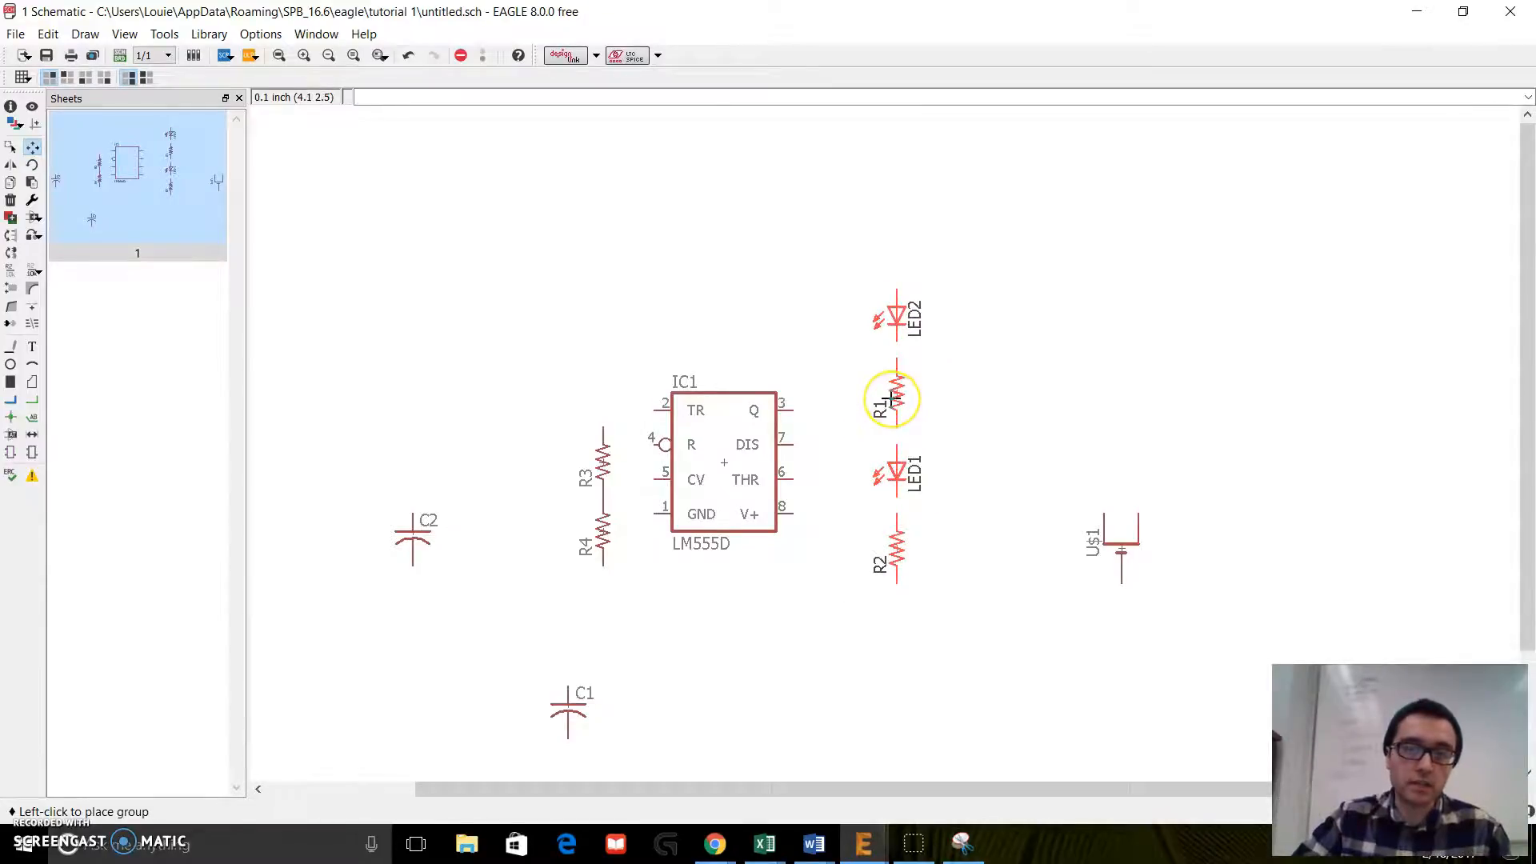
click(886, 383)
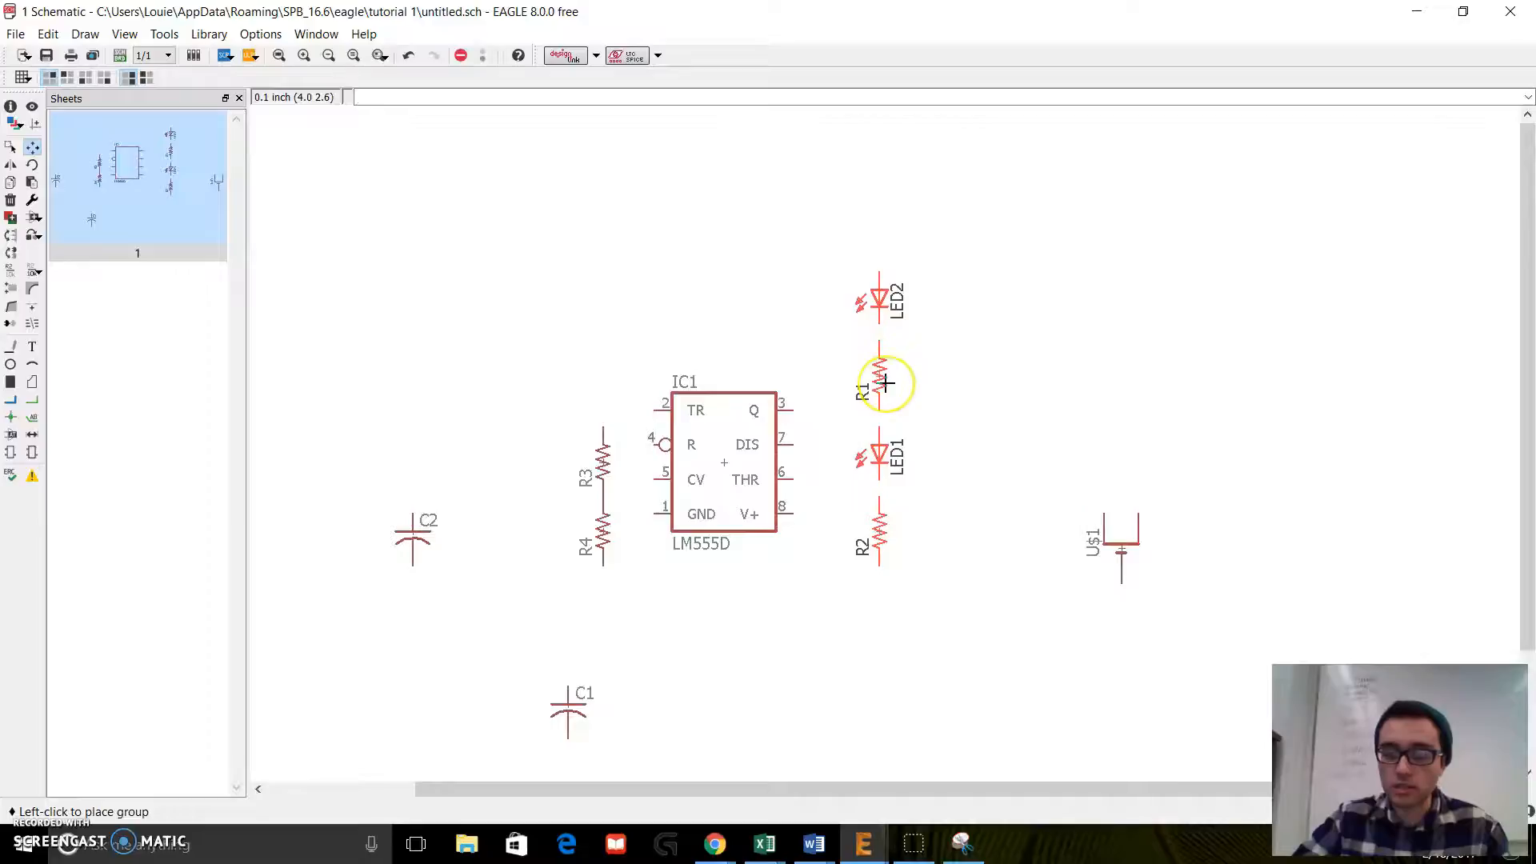
click(884, 380)
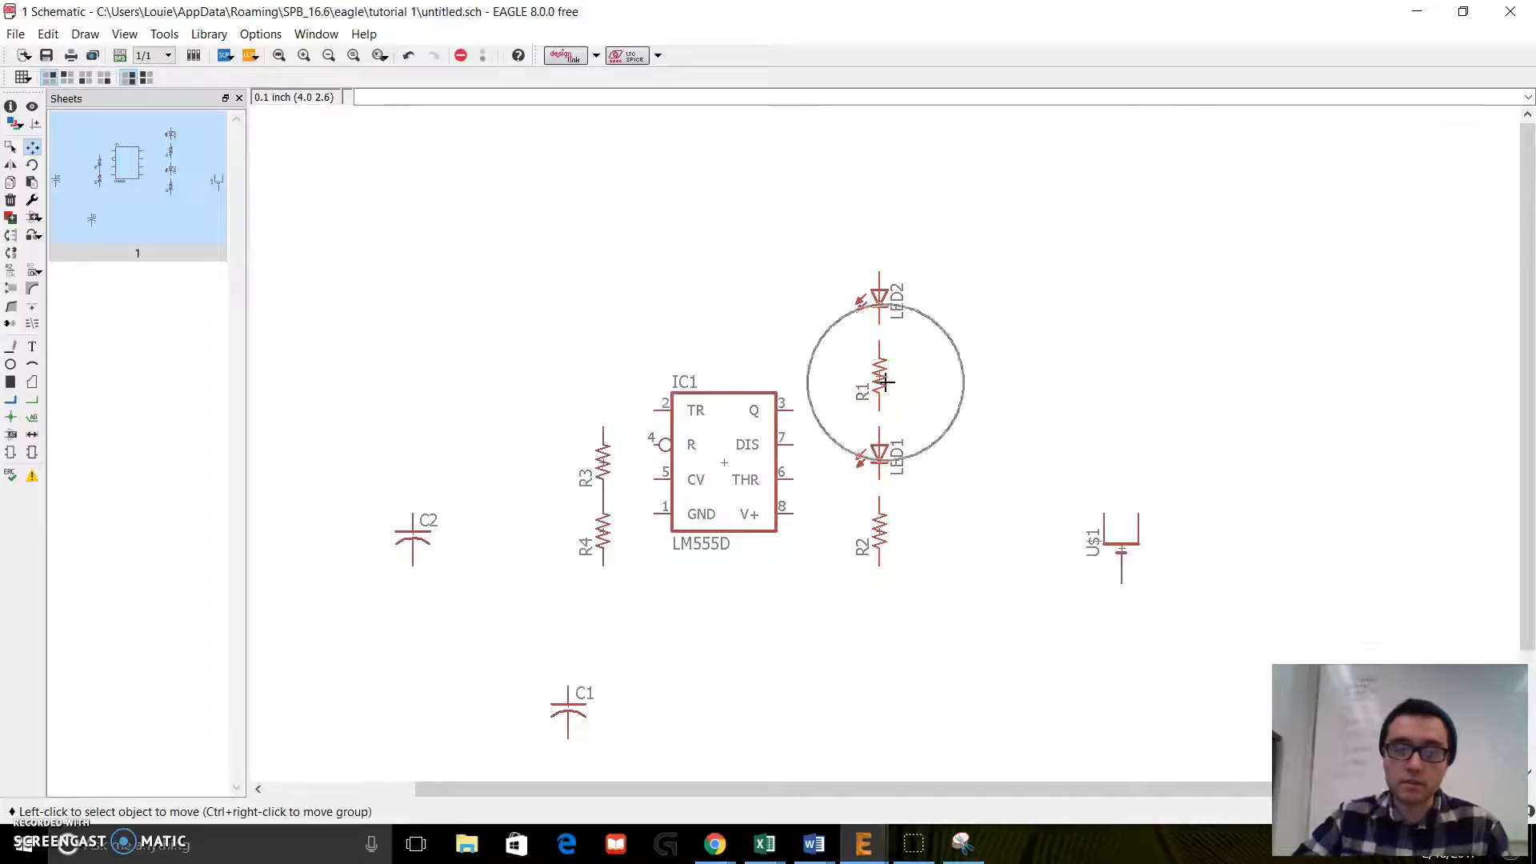
click(823, 226)
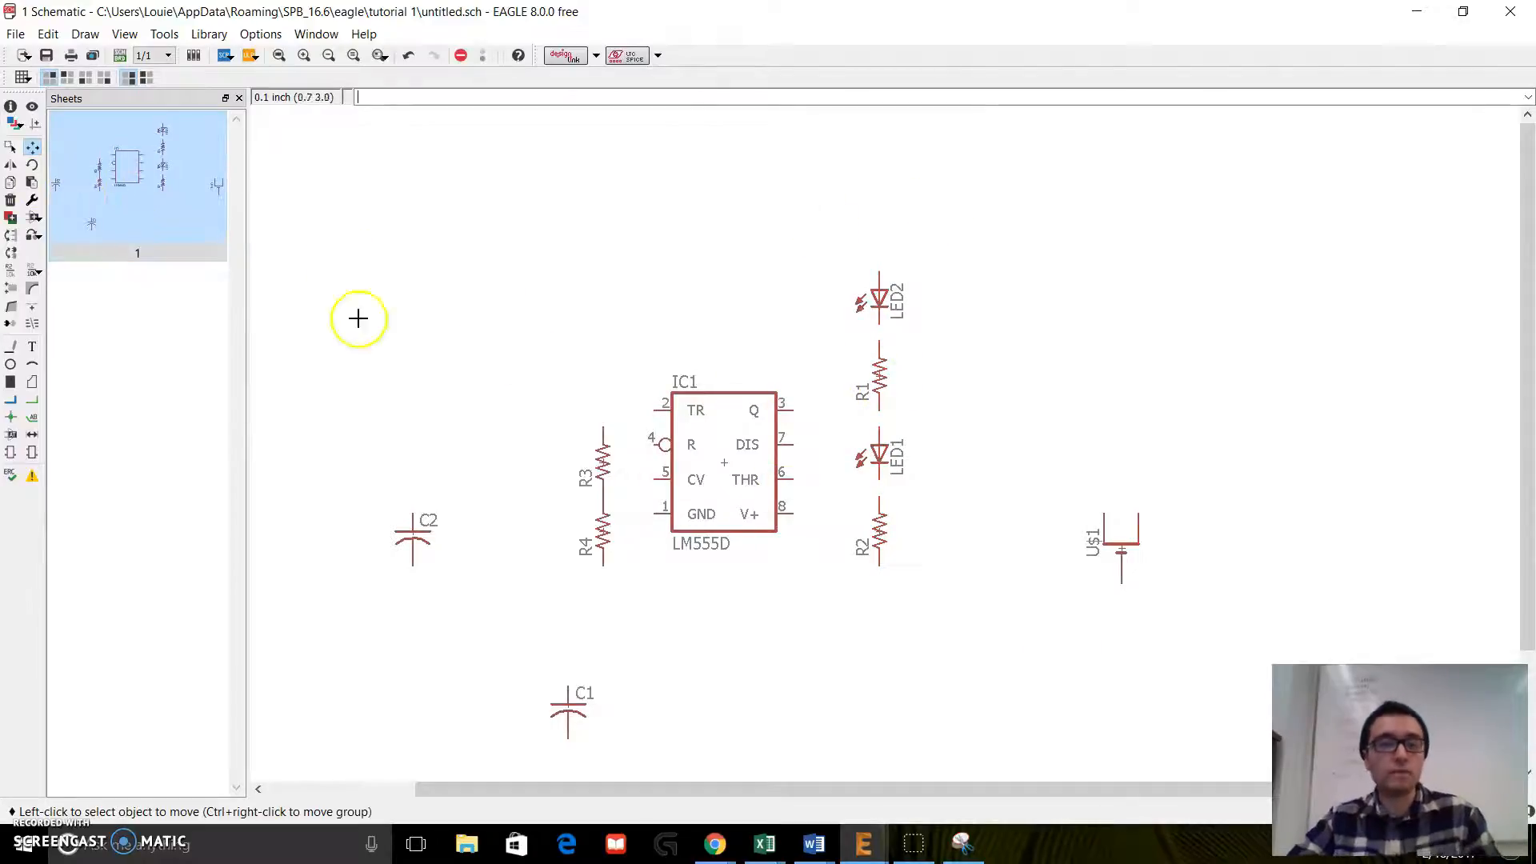
Step: Move U$1 up and closer to the LED column and shift the IC1 timer slightly left
click(32, 148)
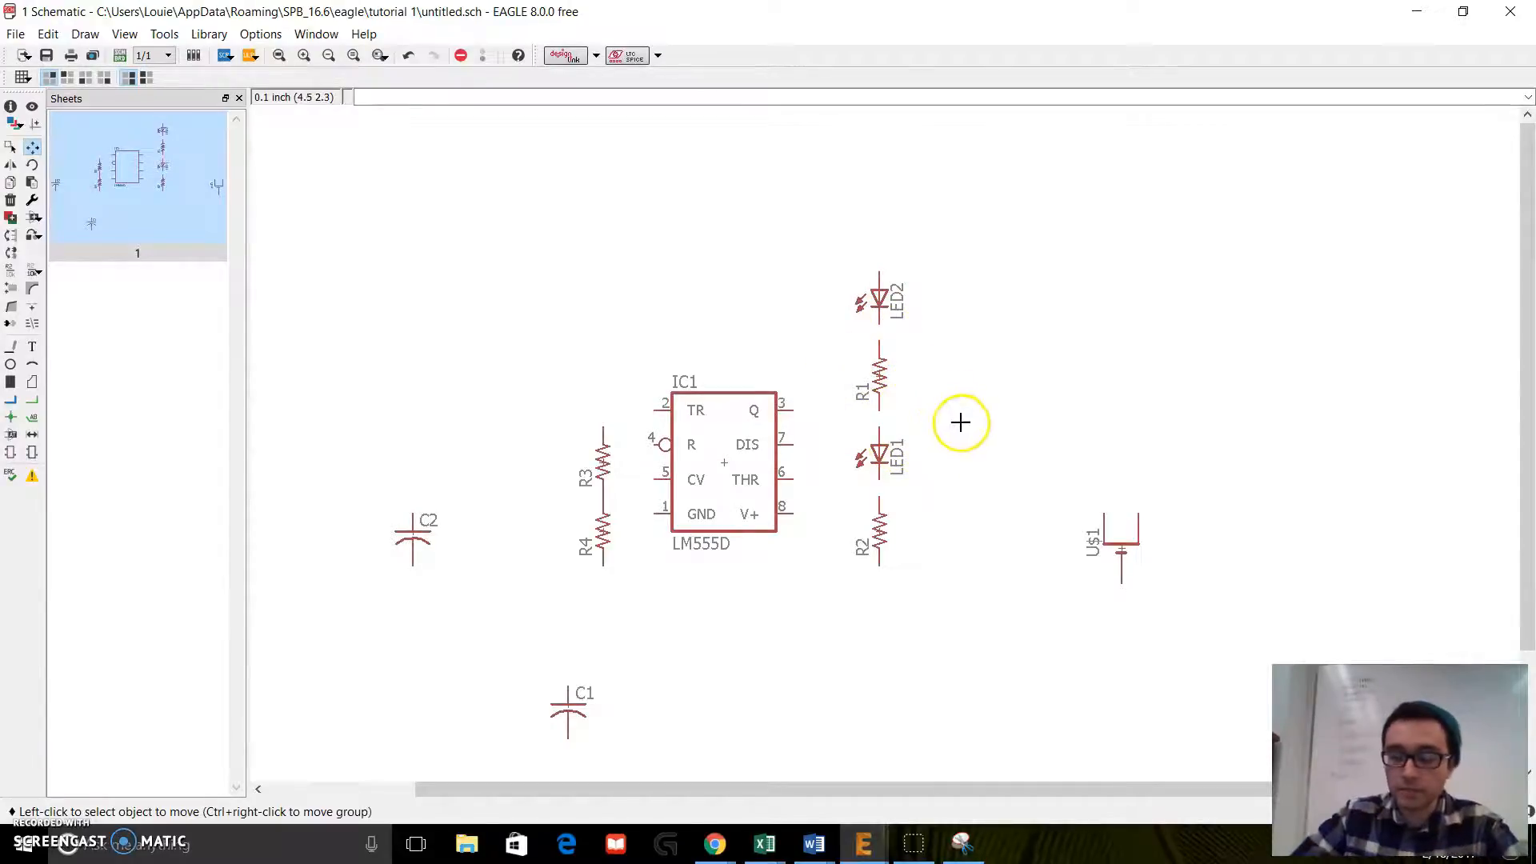
click(1120, 549)
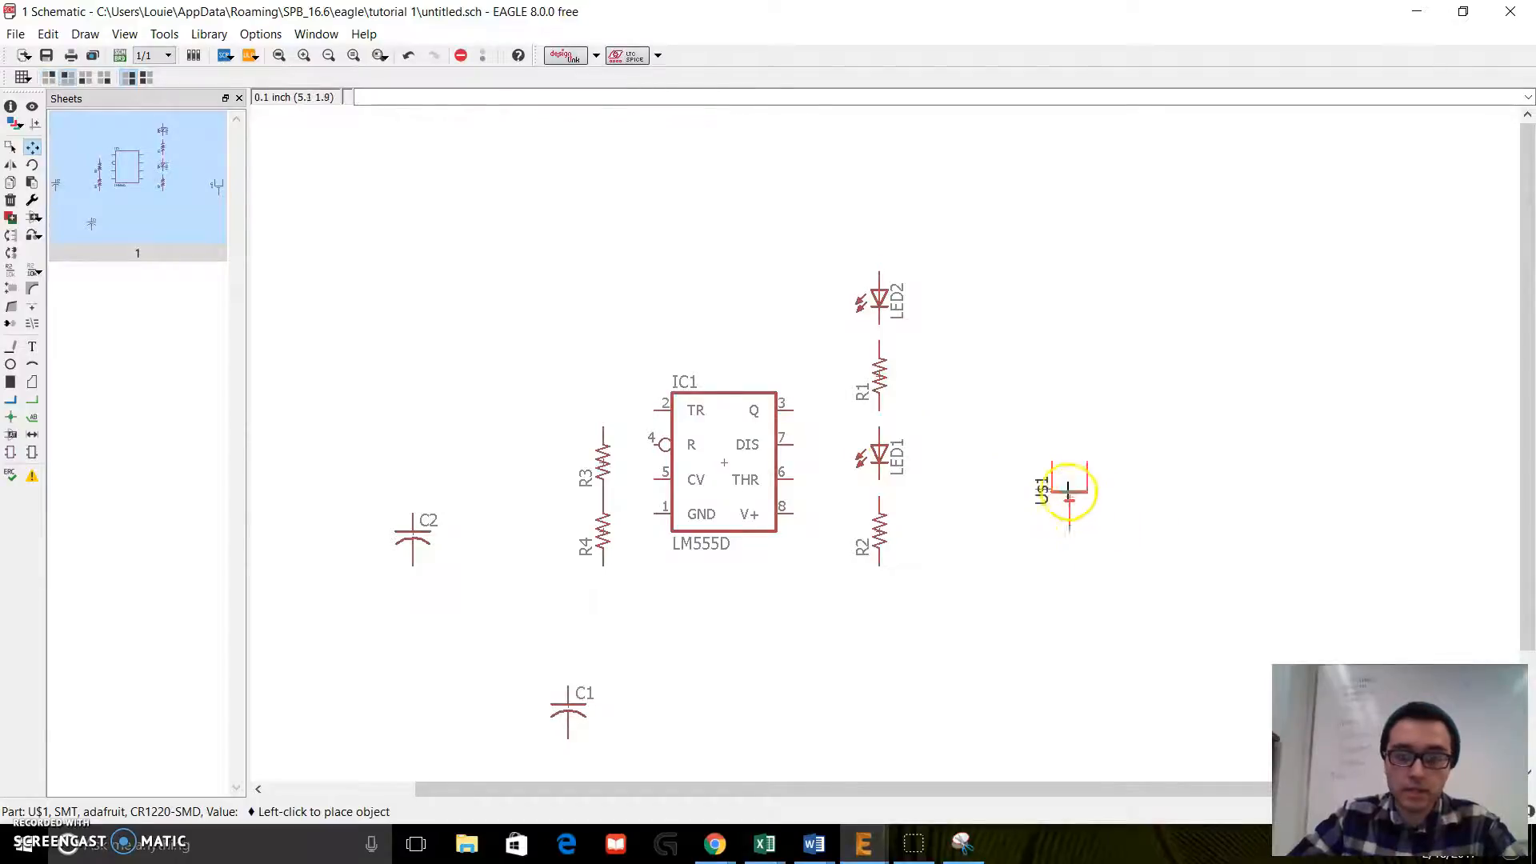
click(1037, 484)
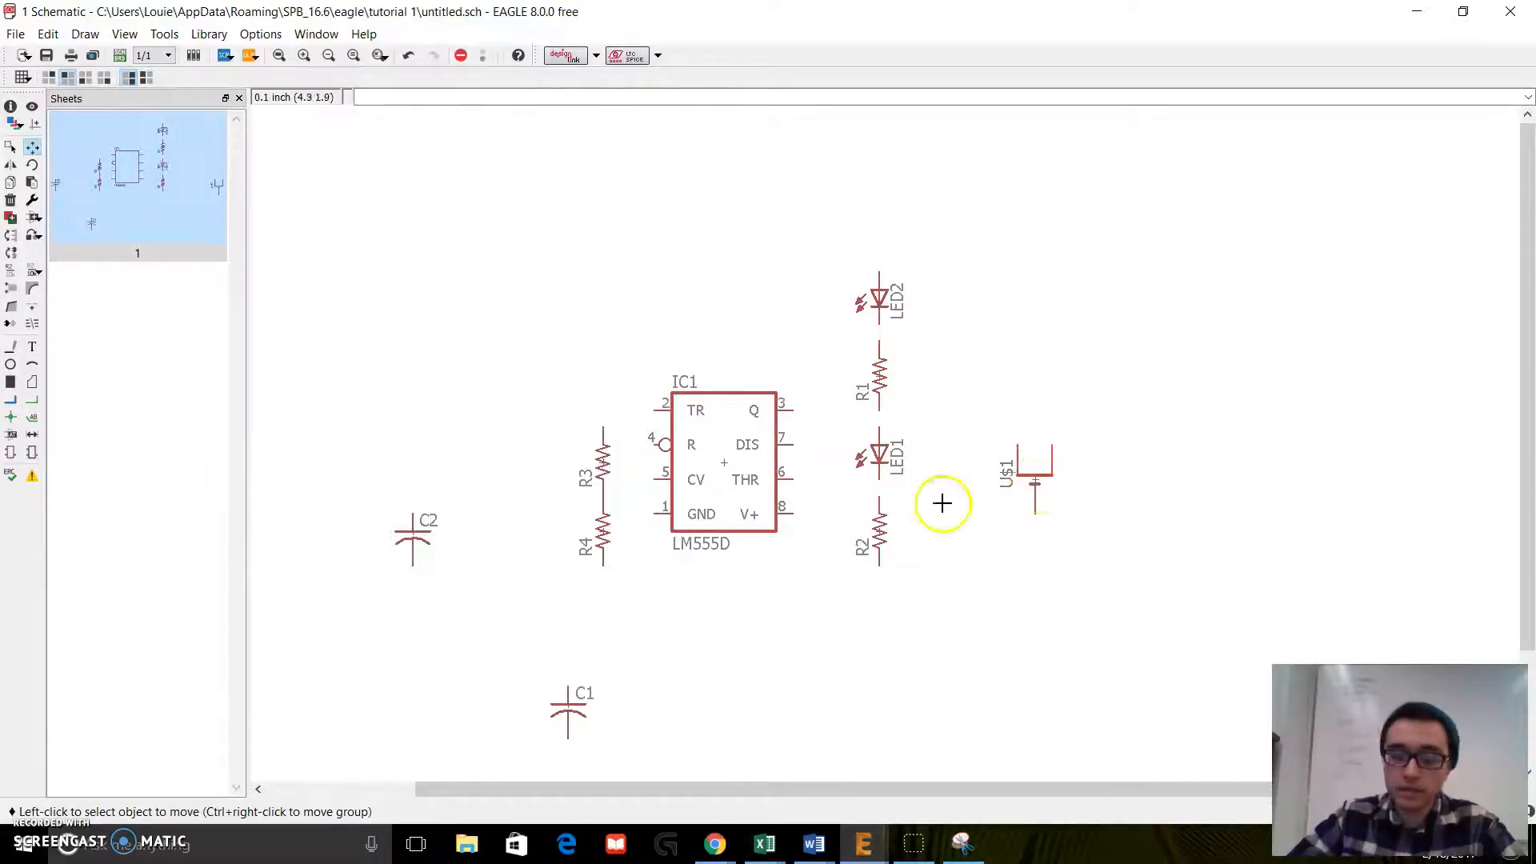
click(725, 461)
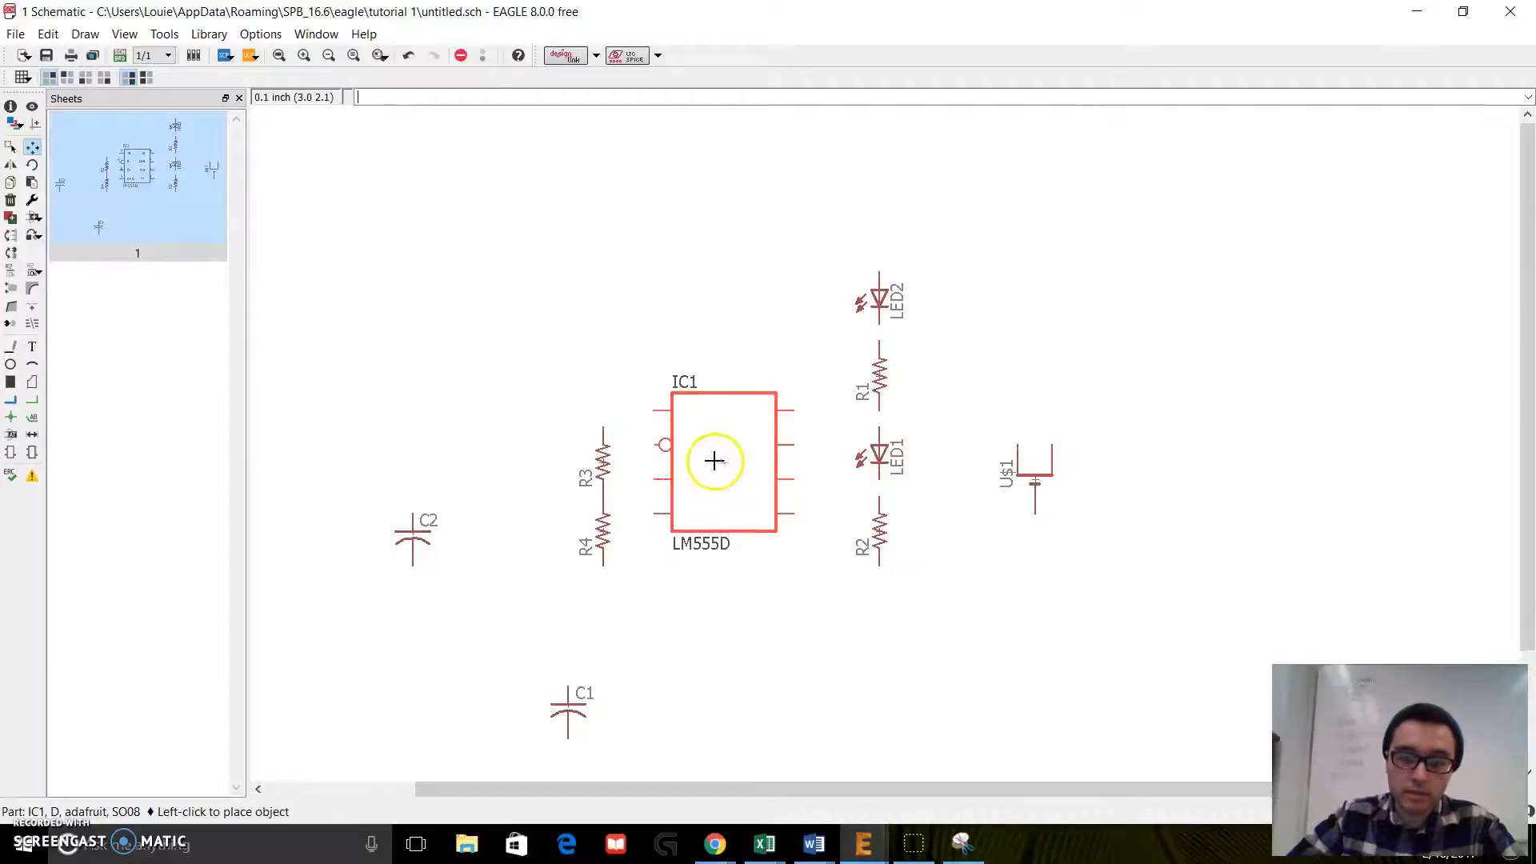
click(706, 461)
Step: Line up R3 above R4 between the timer and the LED column and delete the net joining the two resistors
click(605, 460)
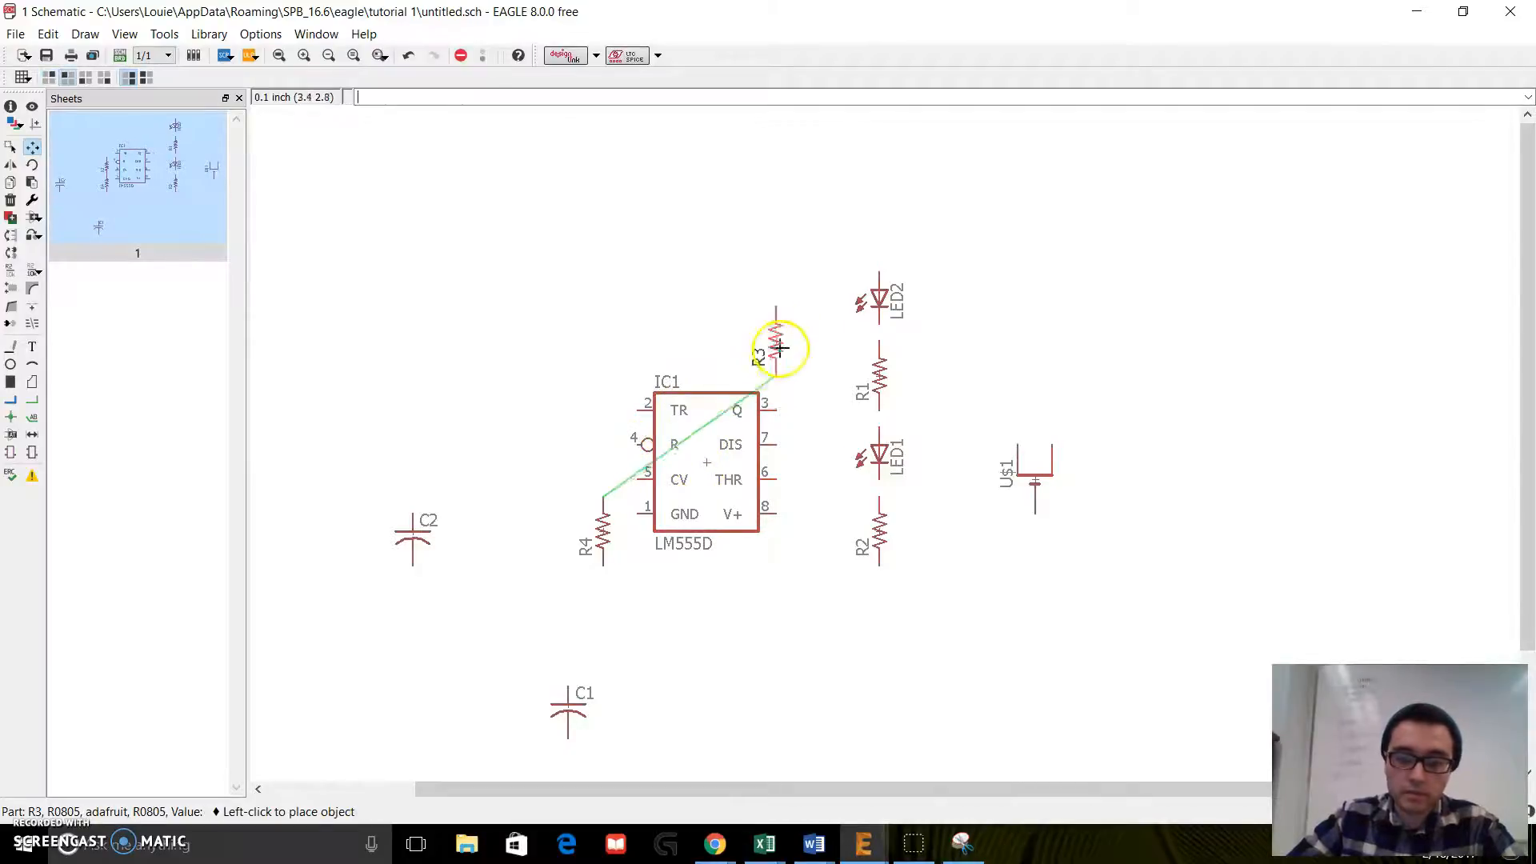
click(809, 312)
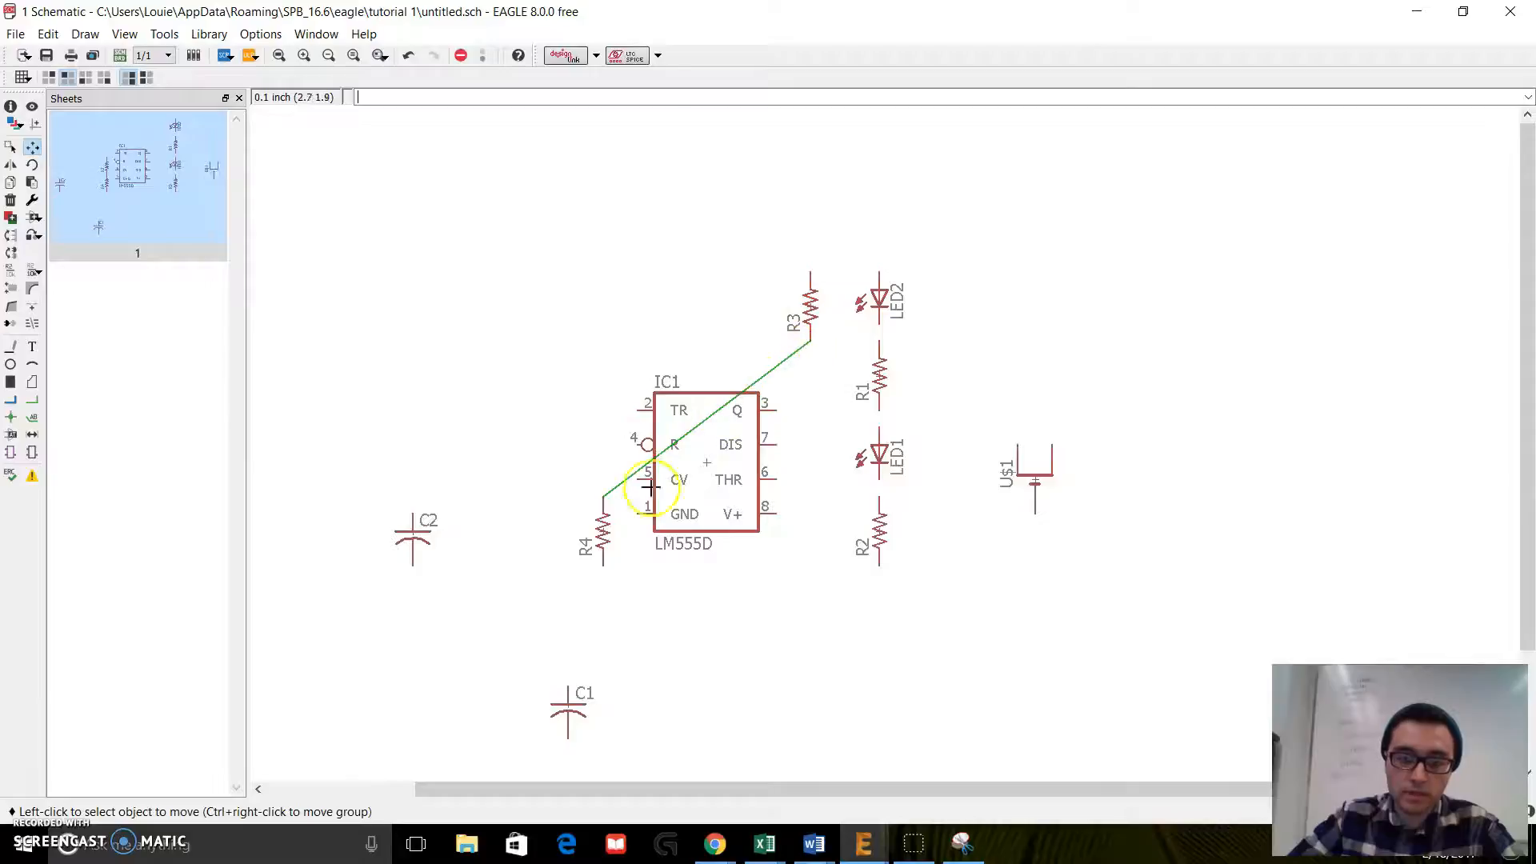
click(603, 524)
click(802, 518)
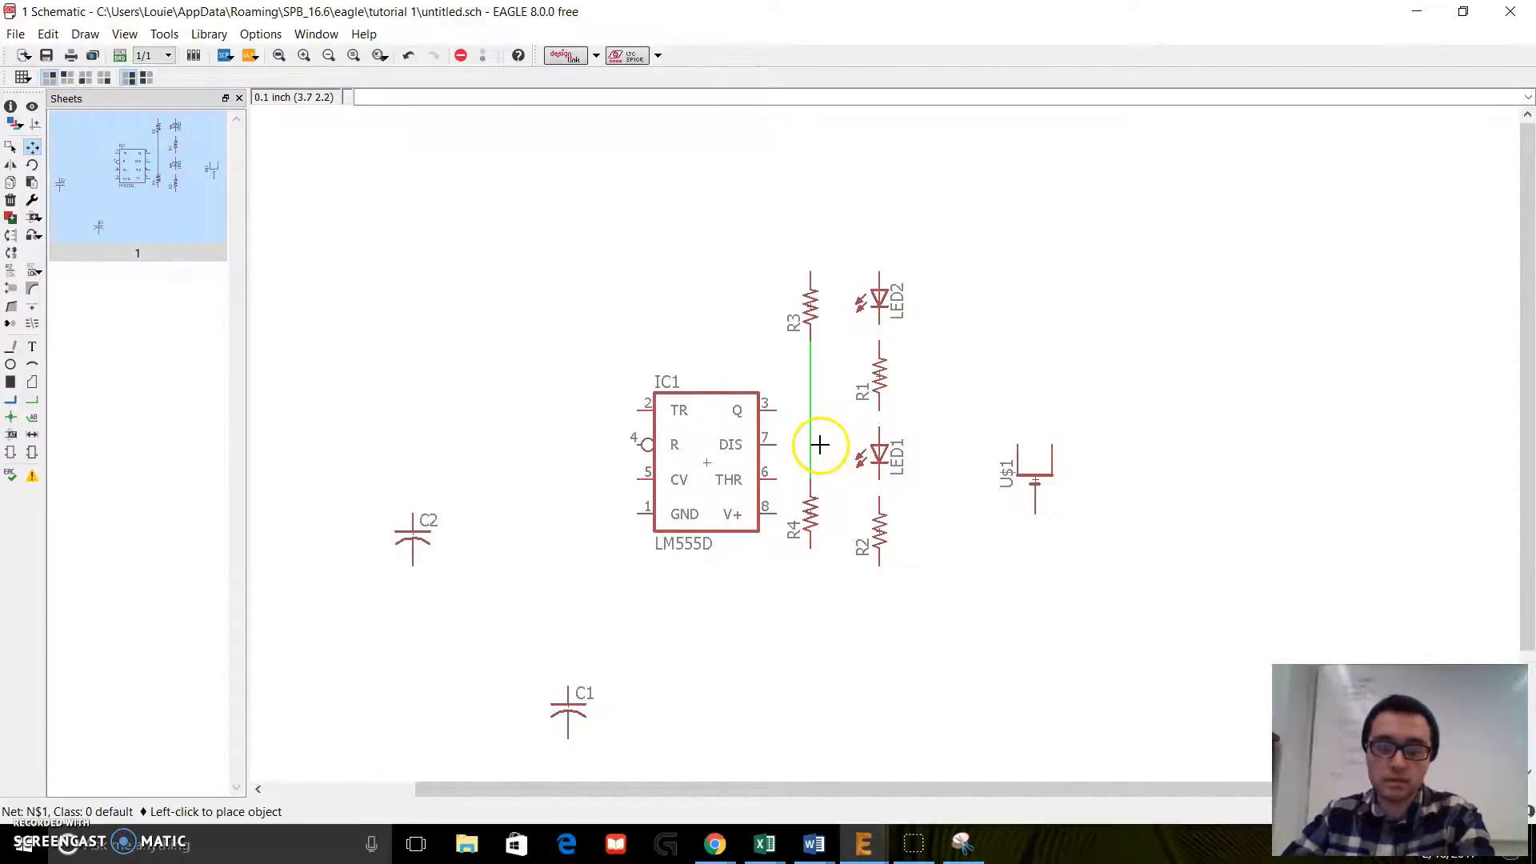
right_click(810, 392)
click(850, 425)
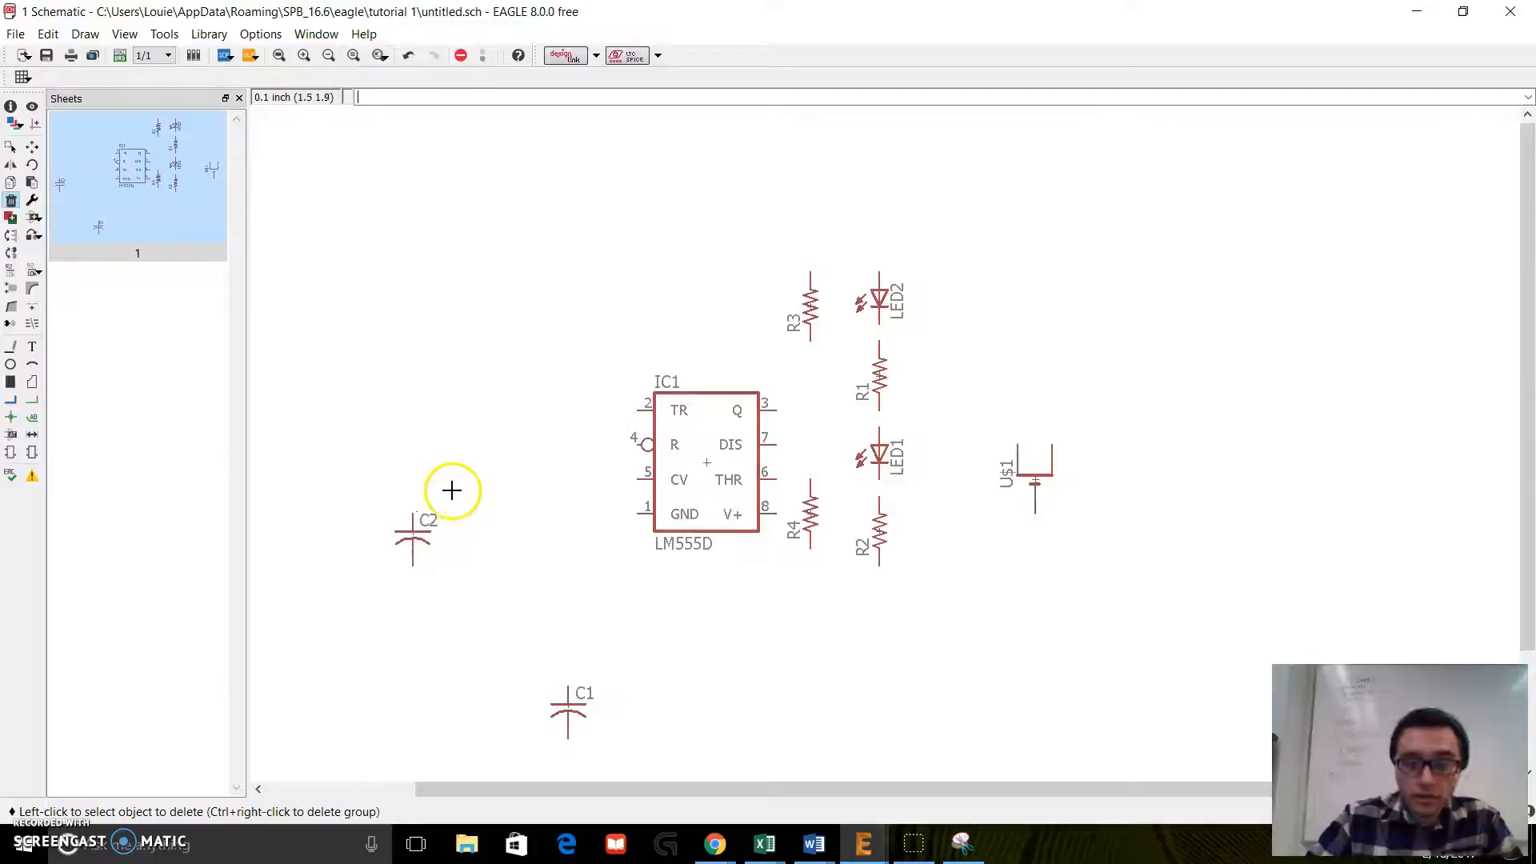
Step: Move C2 close to the timer's left side and place C1 below and left of C2
click(32, 147)
click(413, 532)
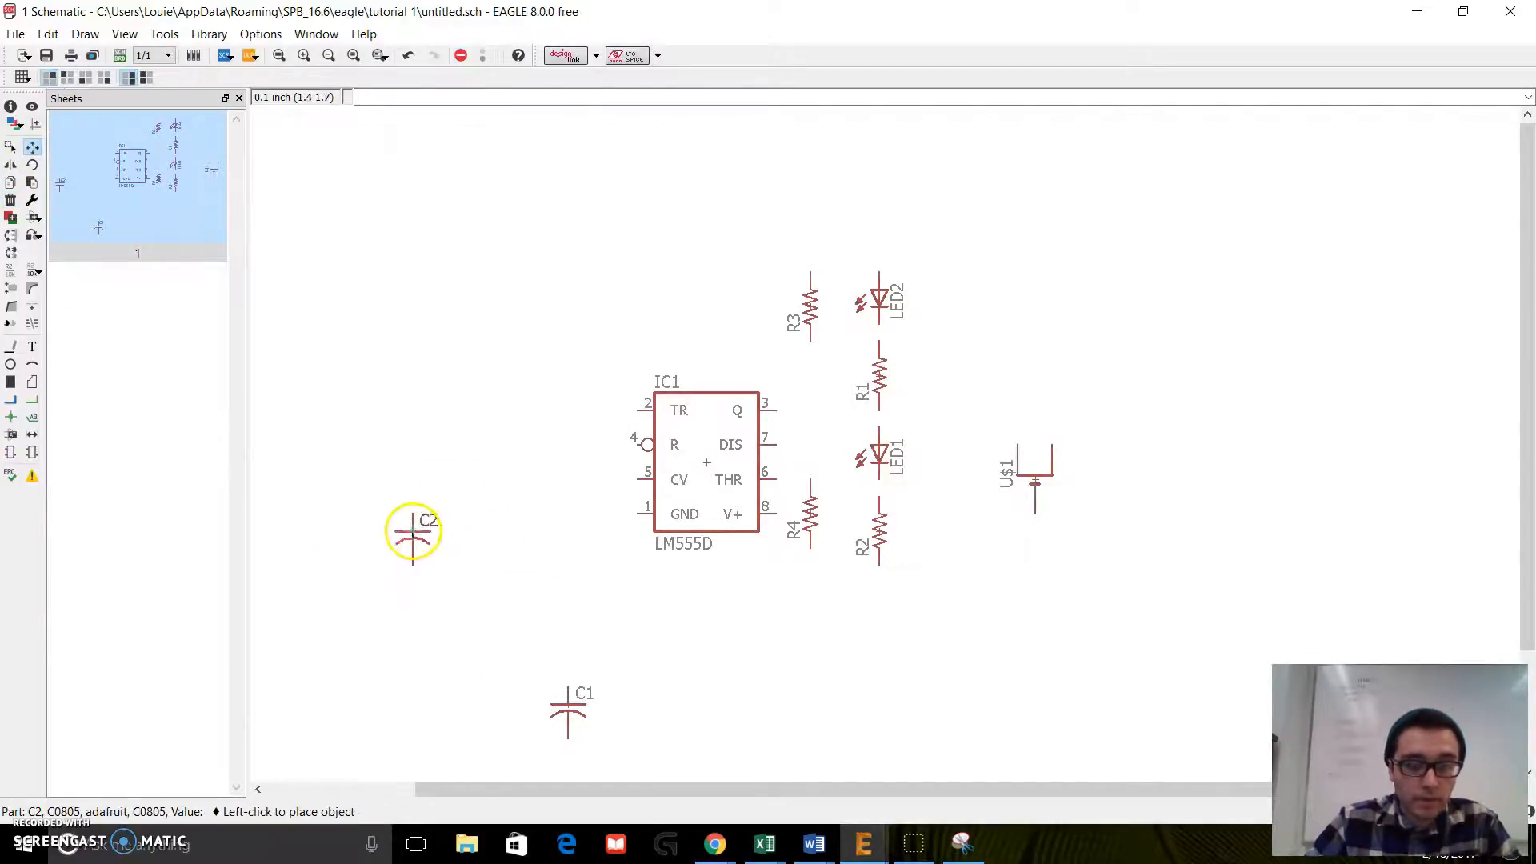
click(499, 503)
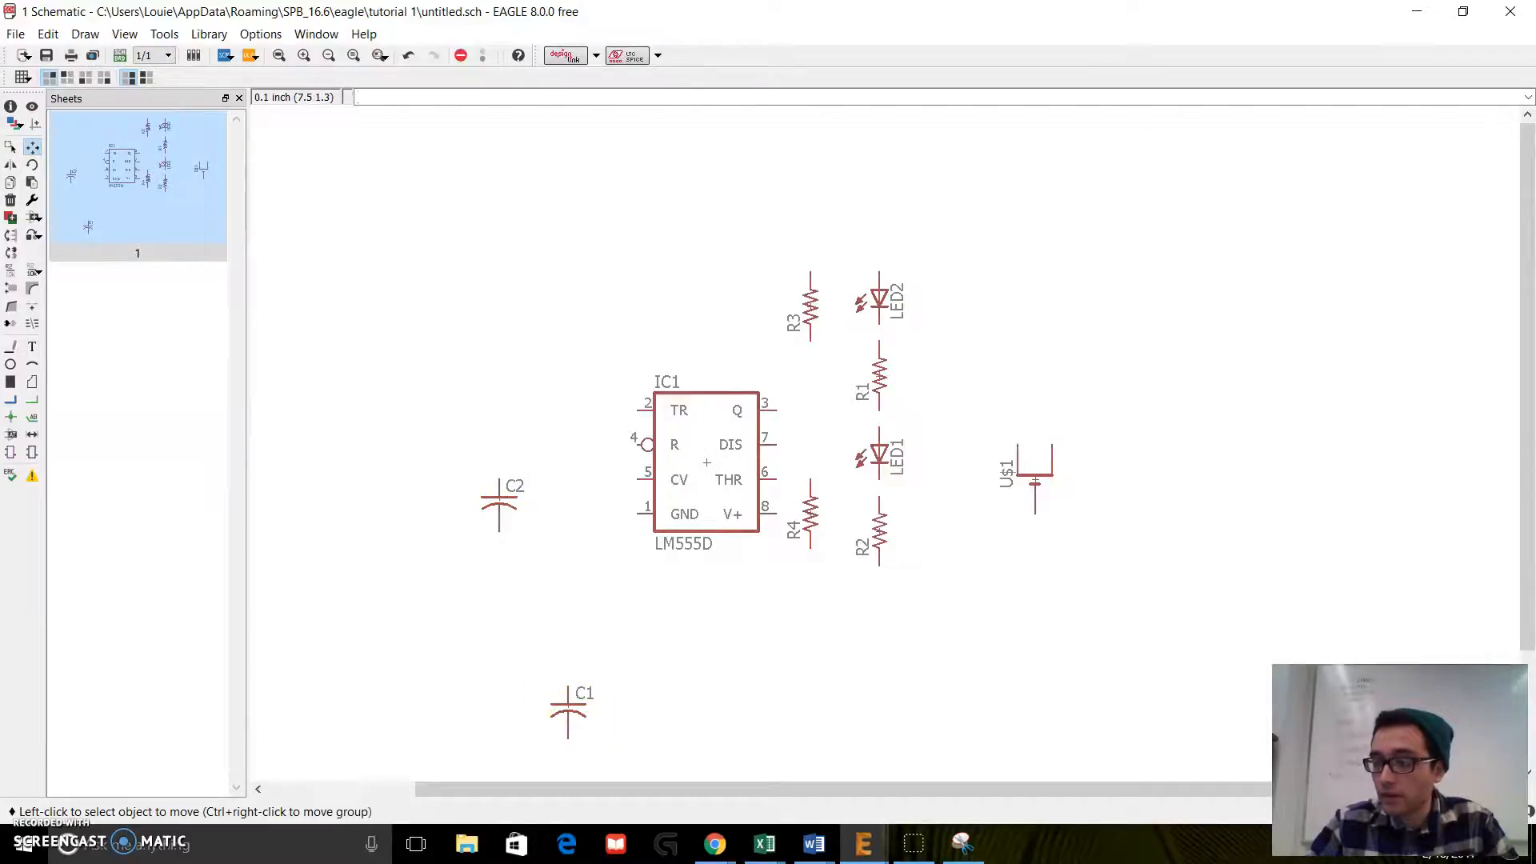
click(499, 500)
click(569, 501)
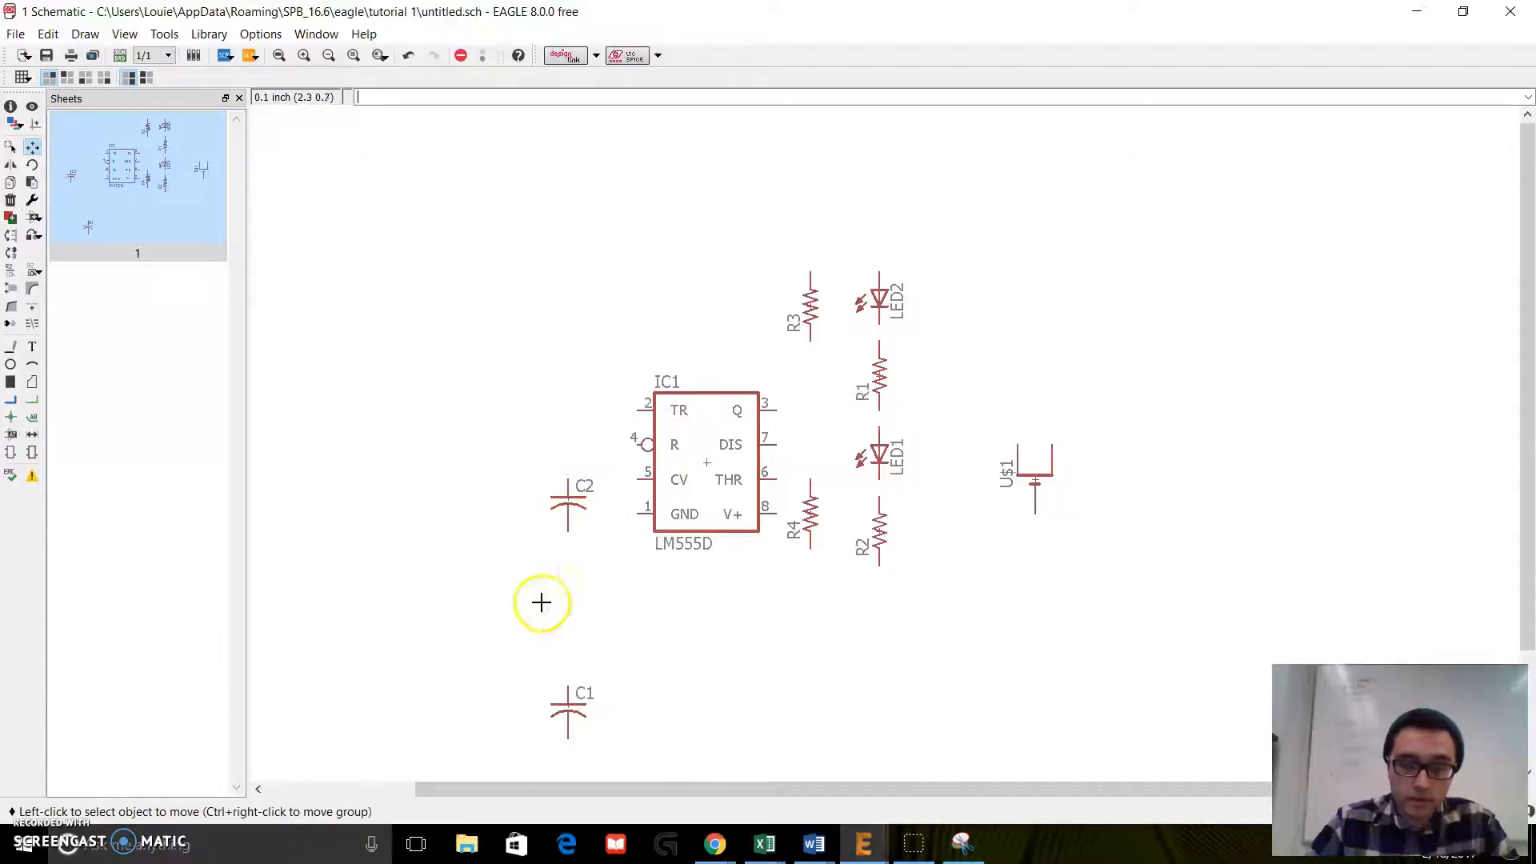
click(569, 709)
click(490, 636)
scroll(490, 628, down, 1)
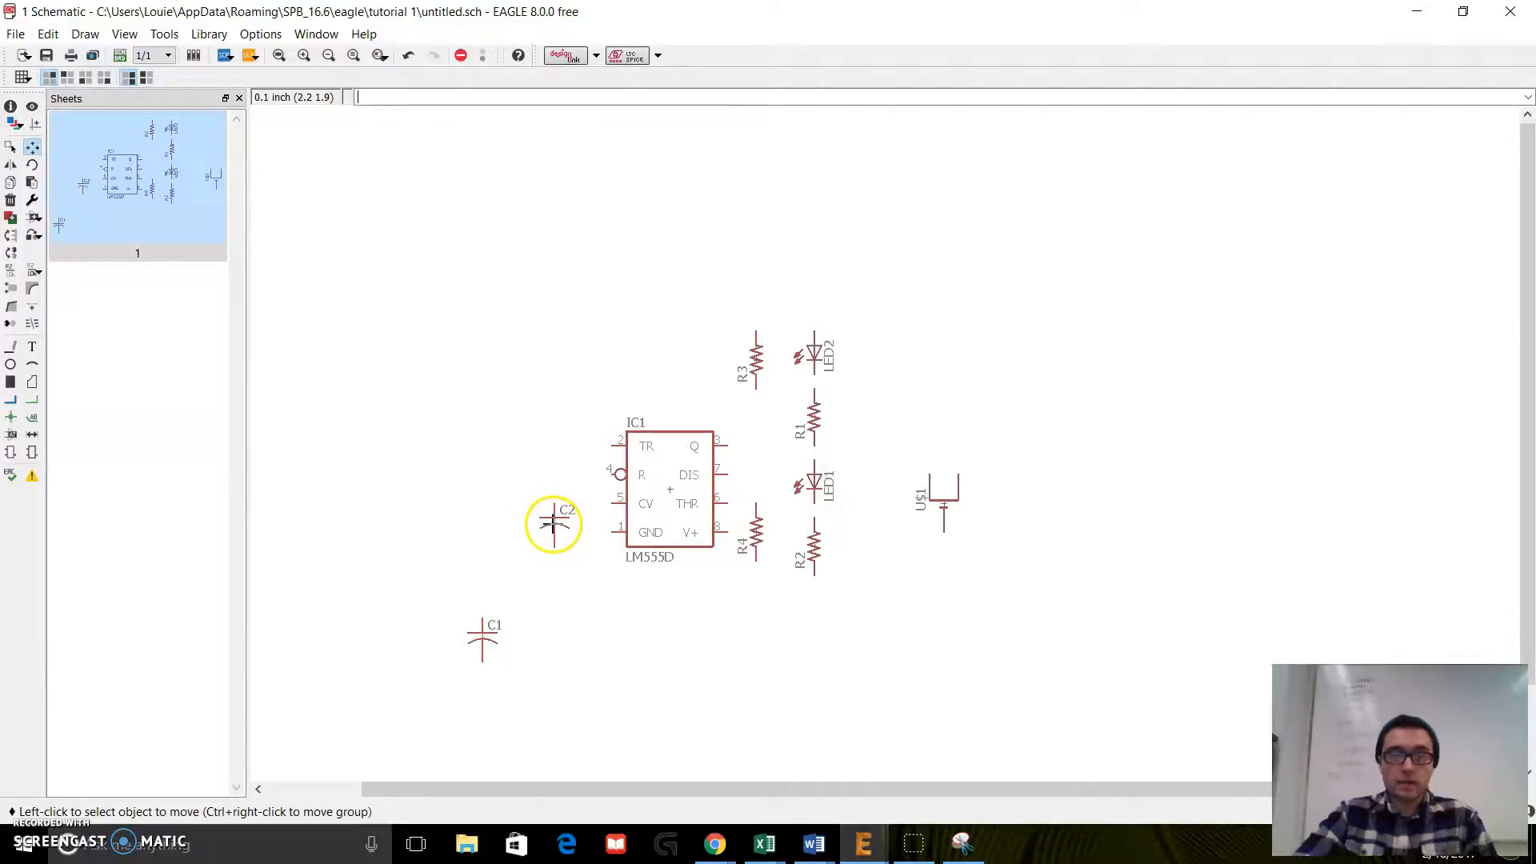
Step: Draw nets connecting LED2 to R1, R1 to LED1, and LED1 to R2 in series
click(33, 404)
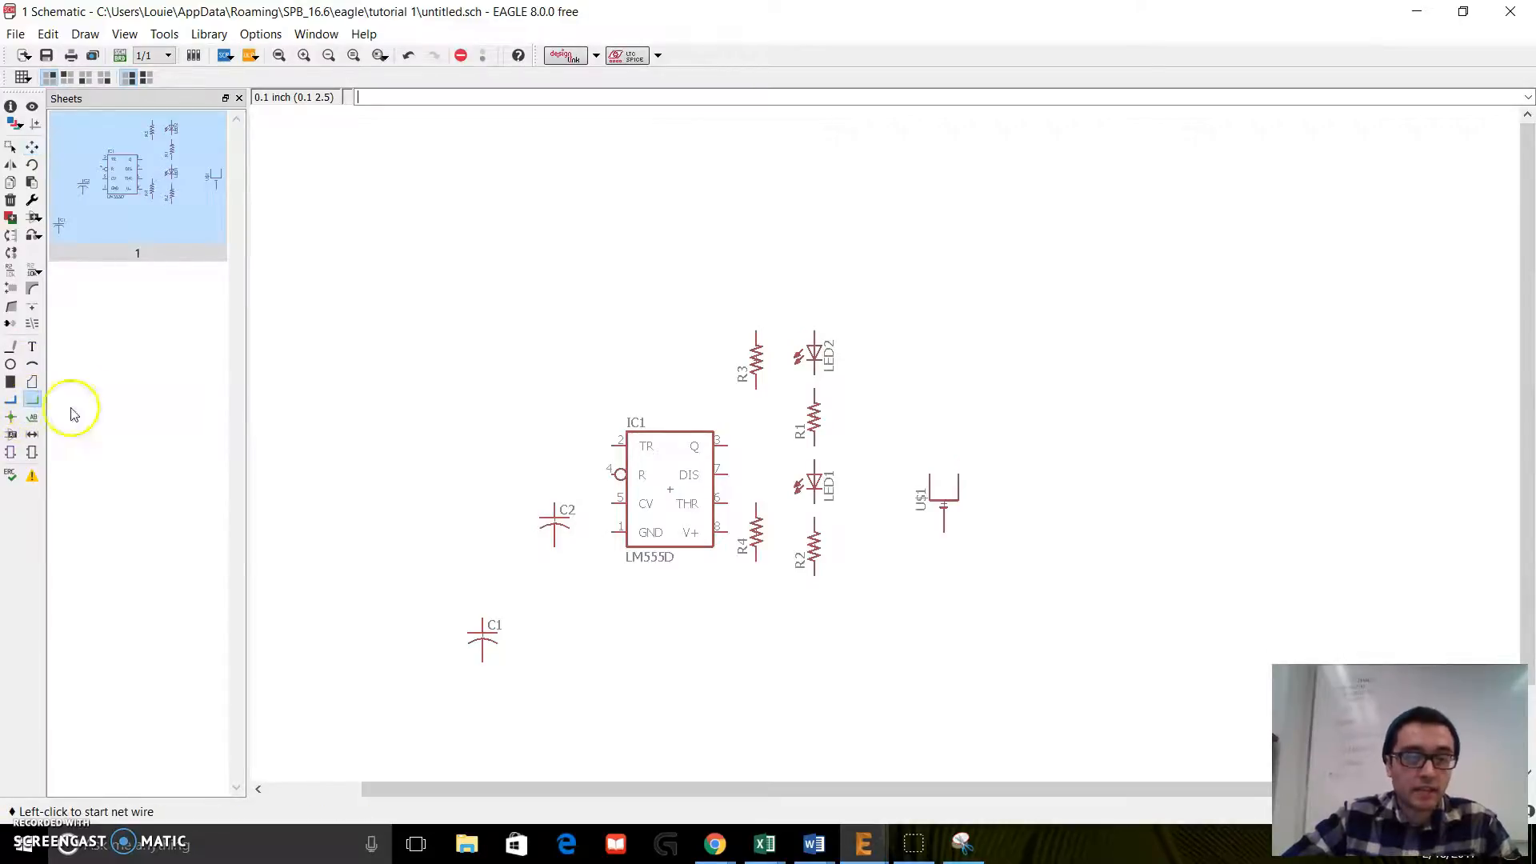
click(814, 368)
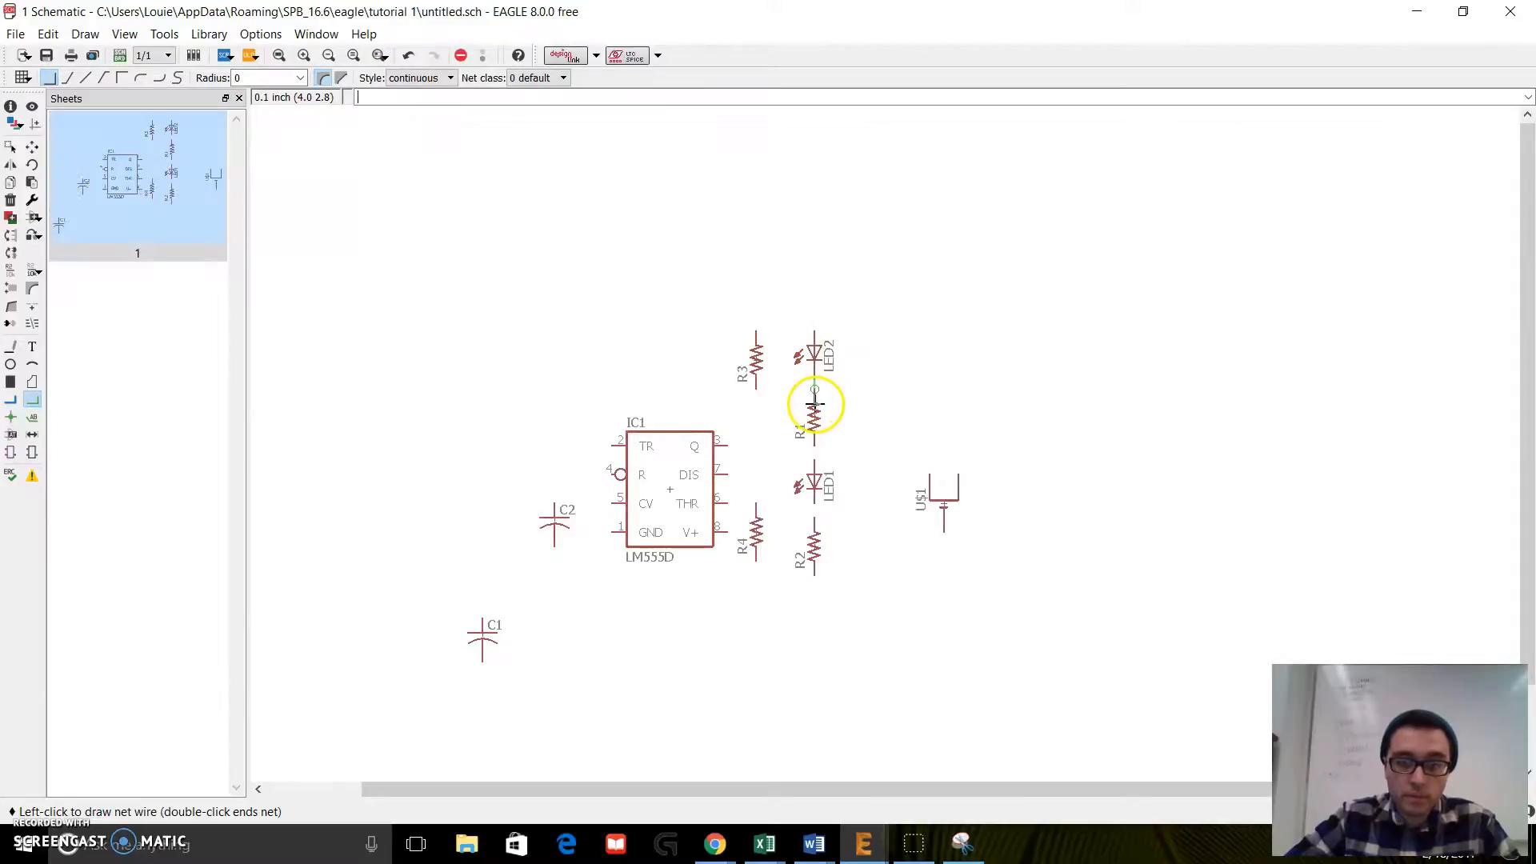
click(815, 446)
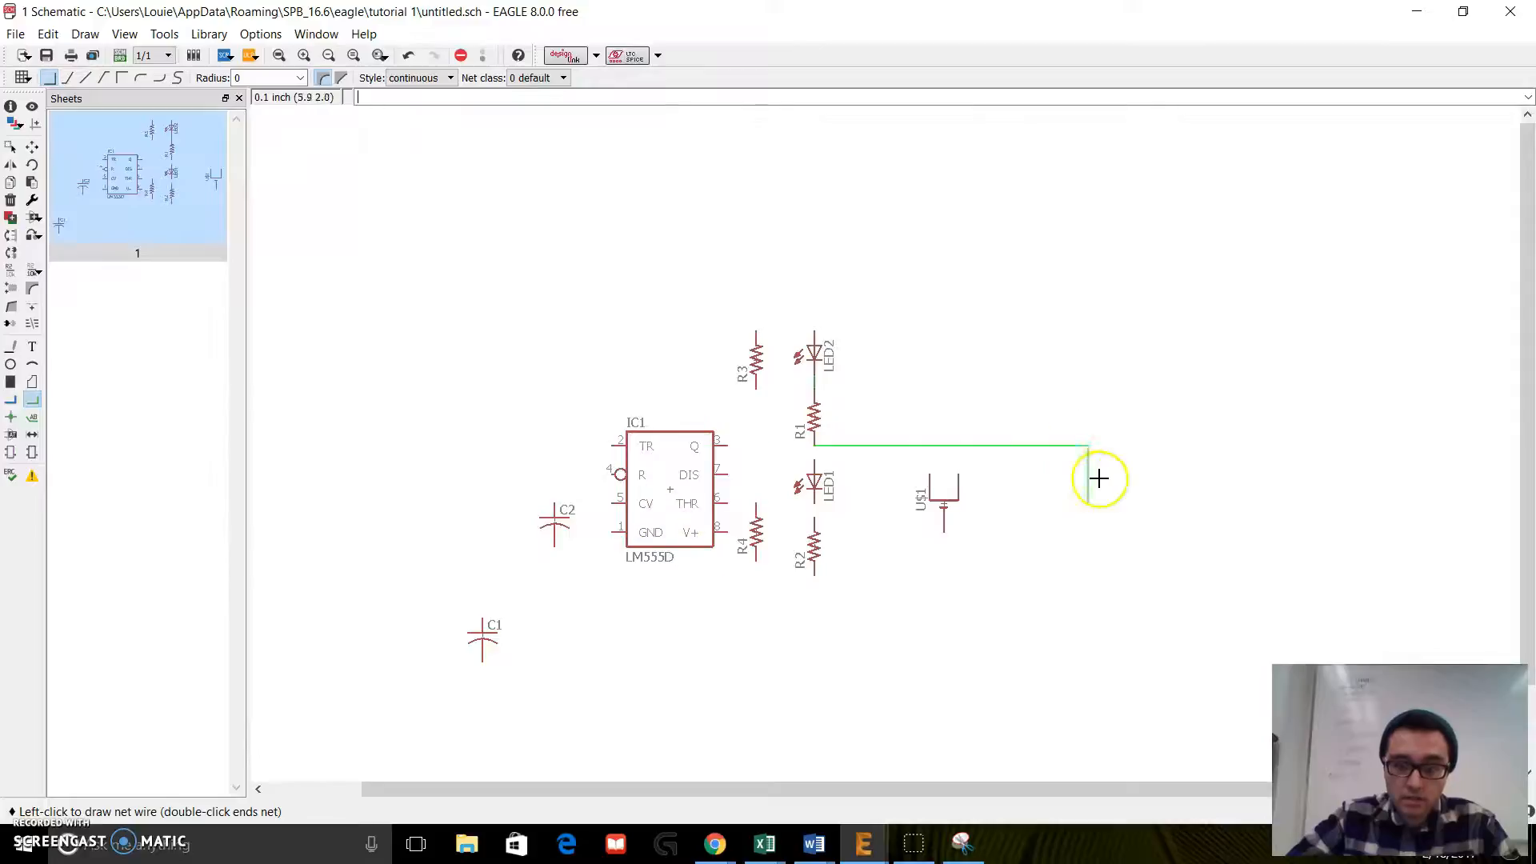
click(813, 468)
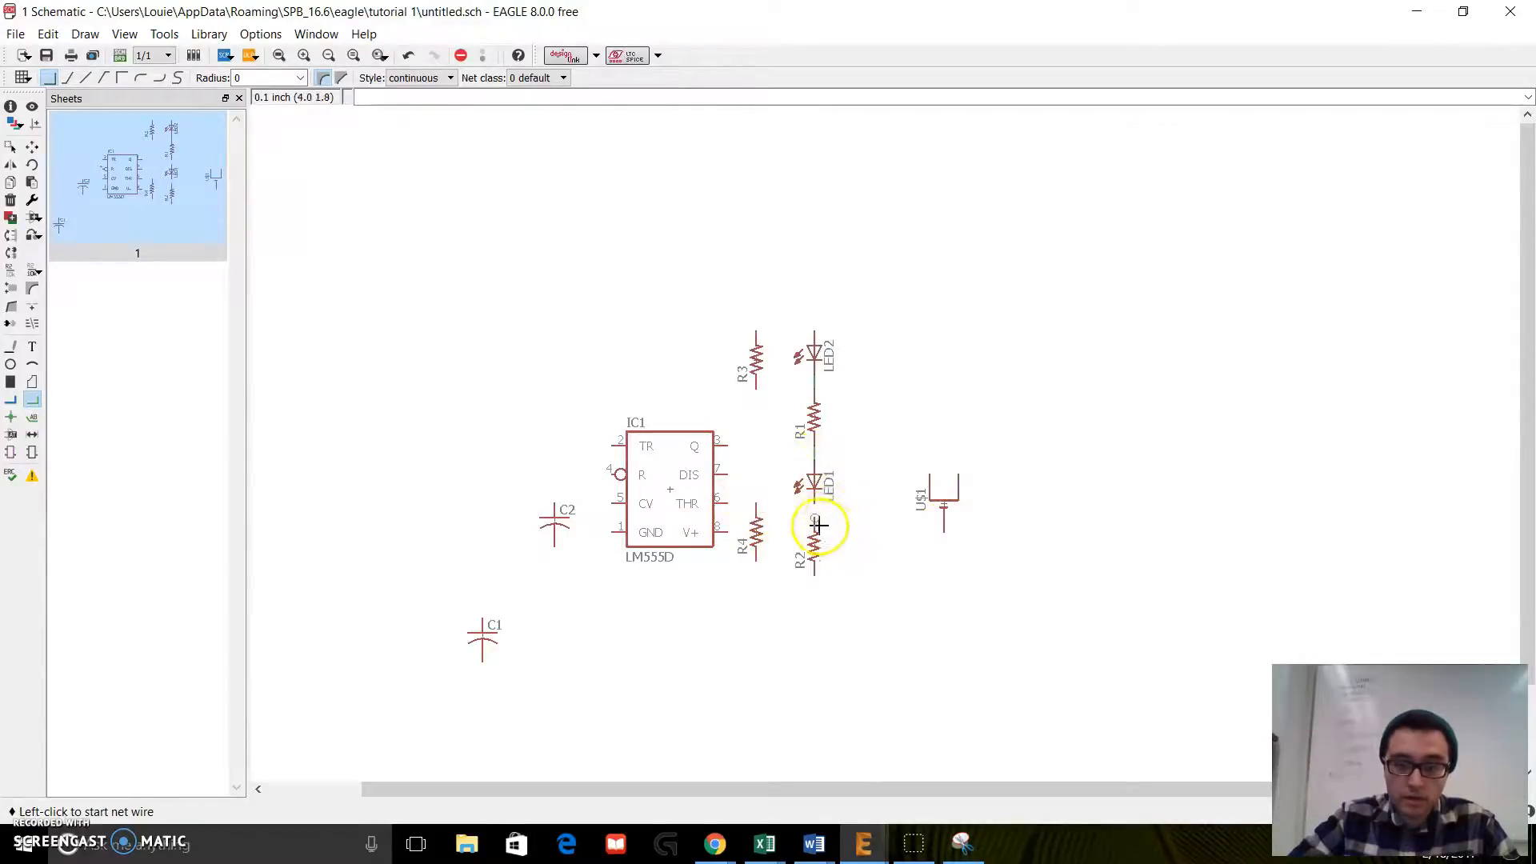
click(815, 506)
click(815, 528)
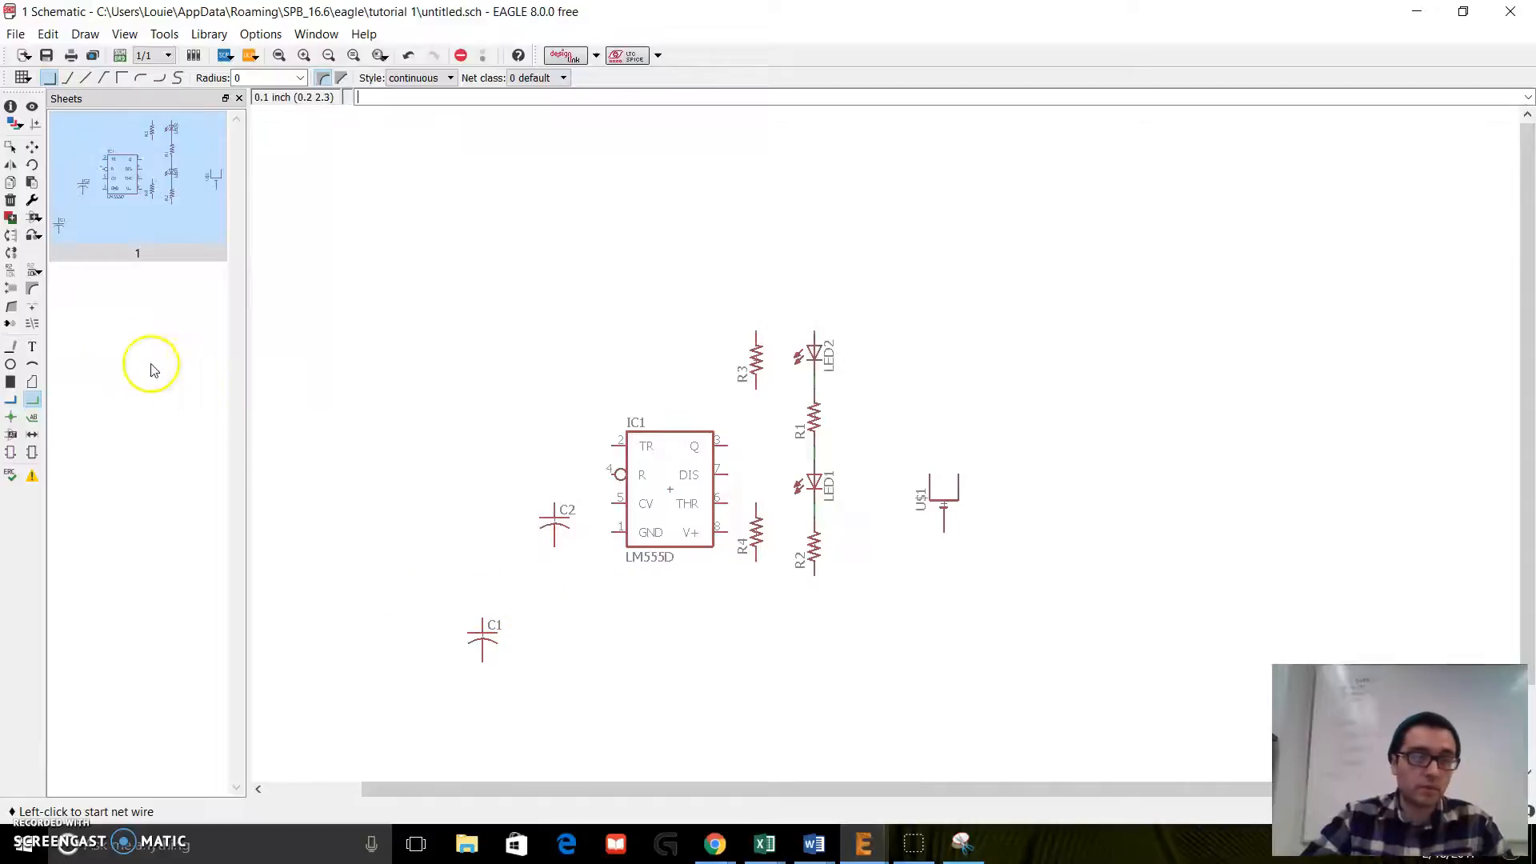
Step: Open the part library, collapse the adafruit entries and search for gnd
click(42, 226)
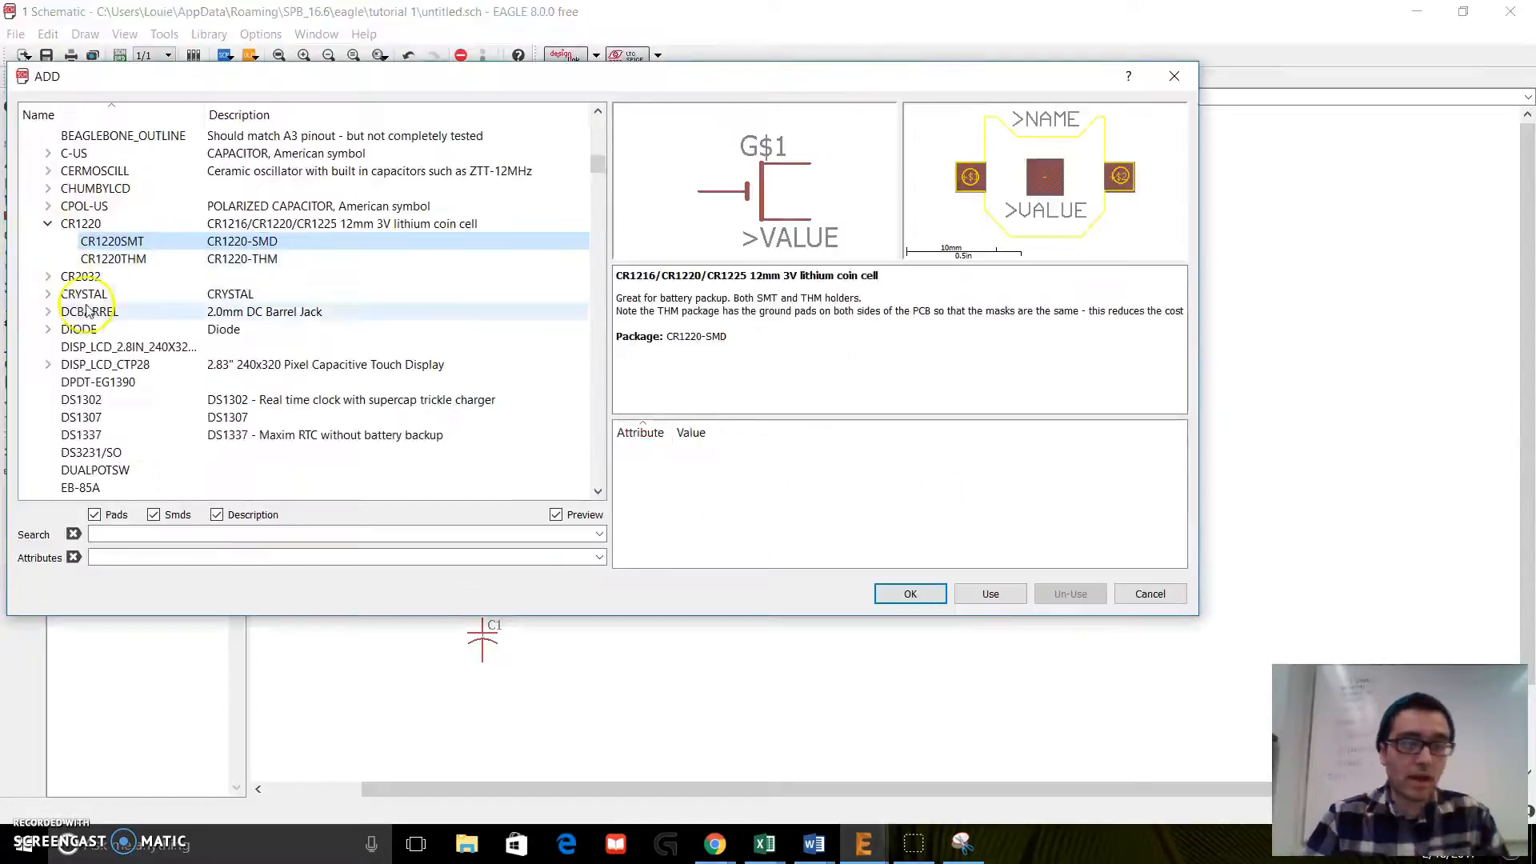
click(48, 224)
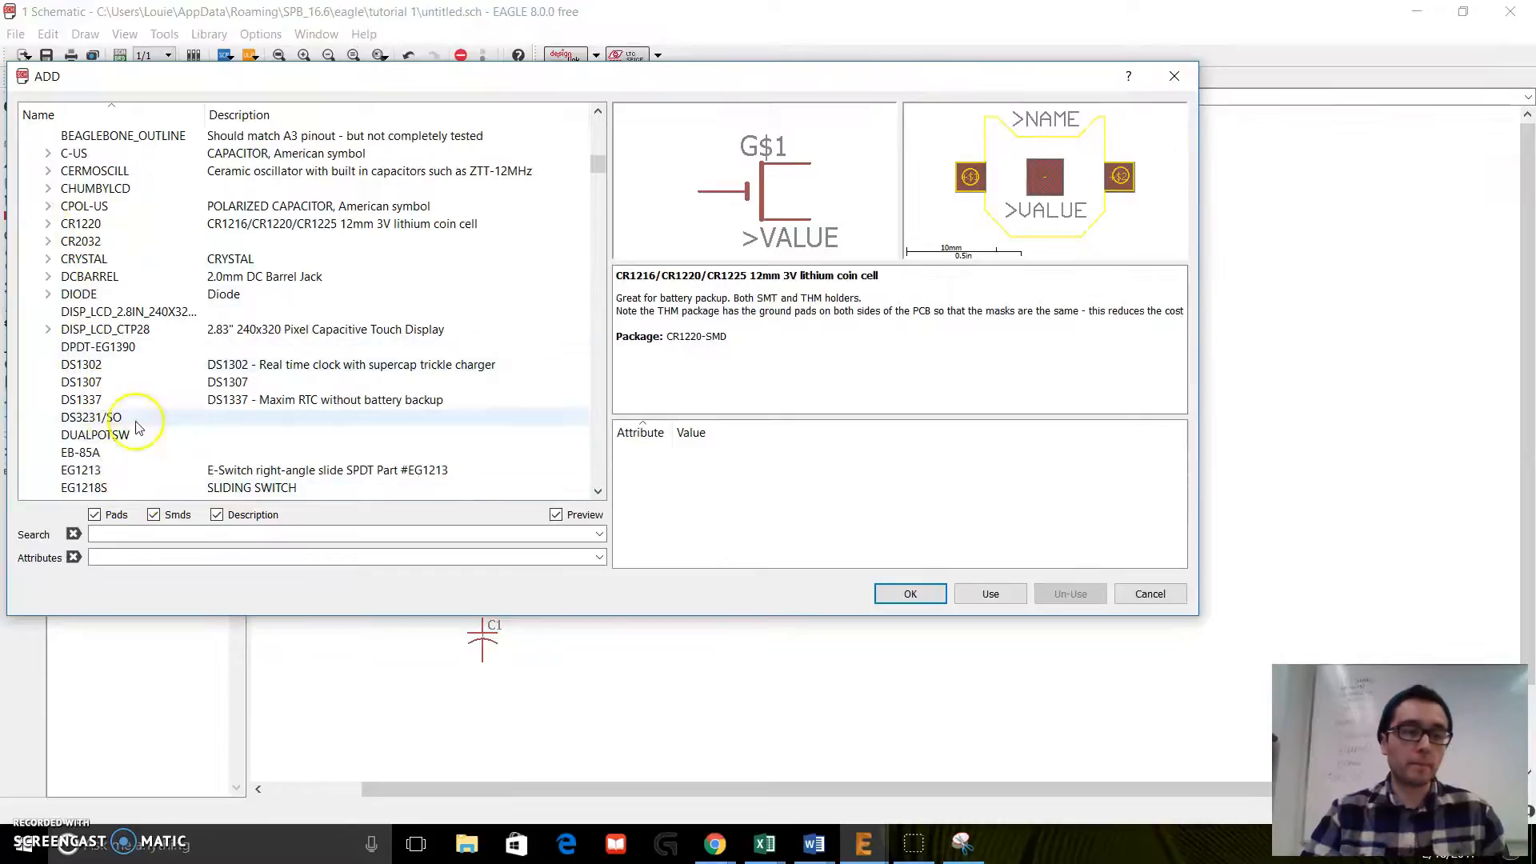
scroll(136, 428, up, 20)
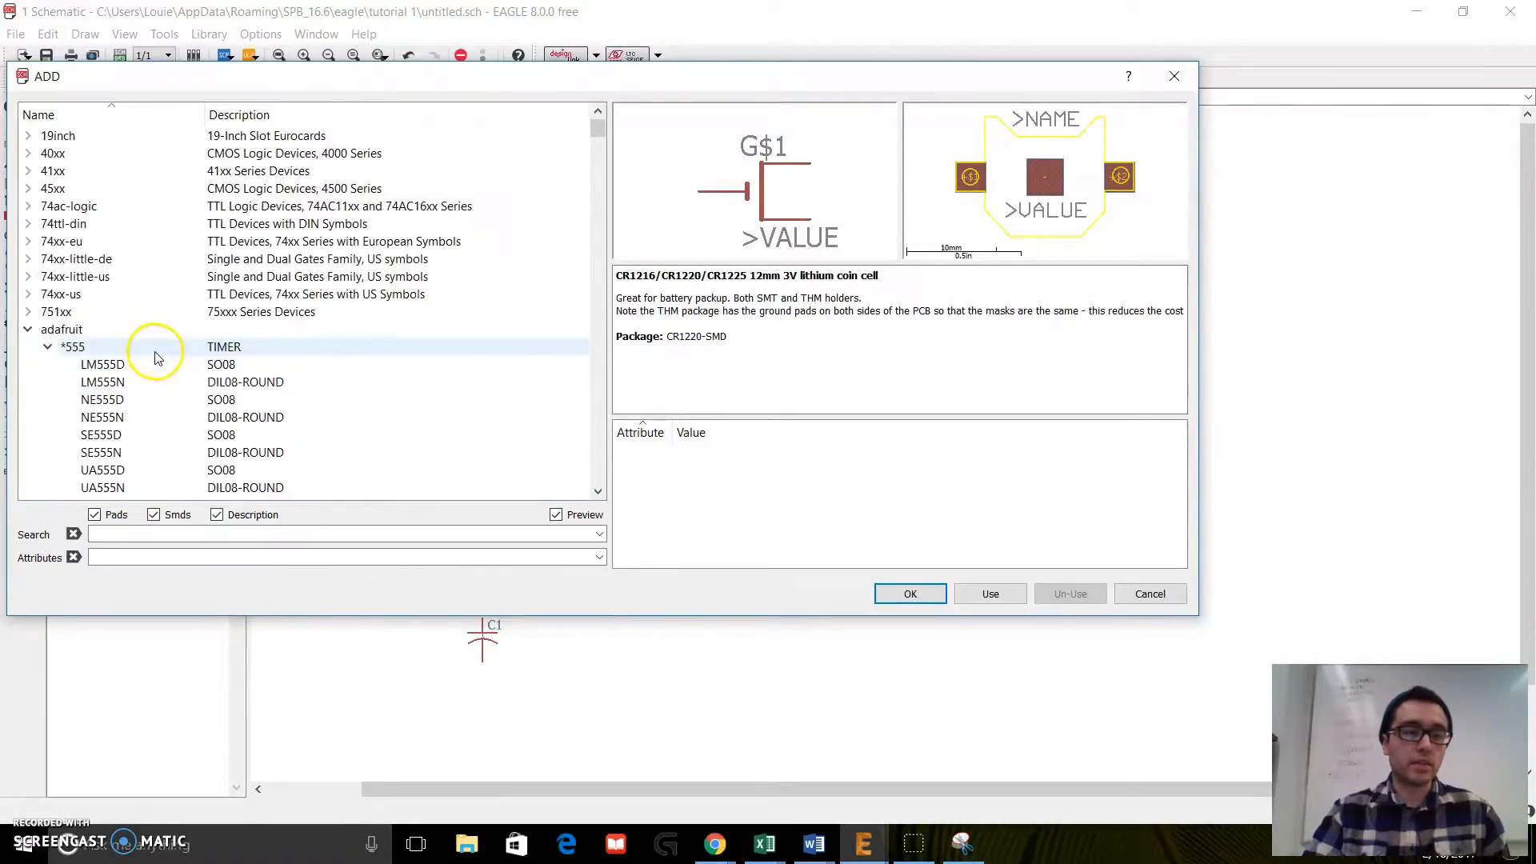
click(29, 329)
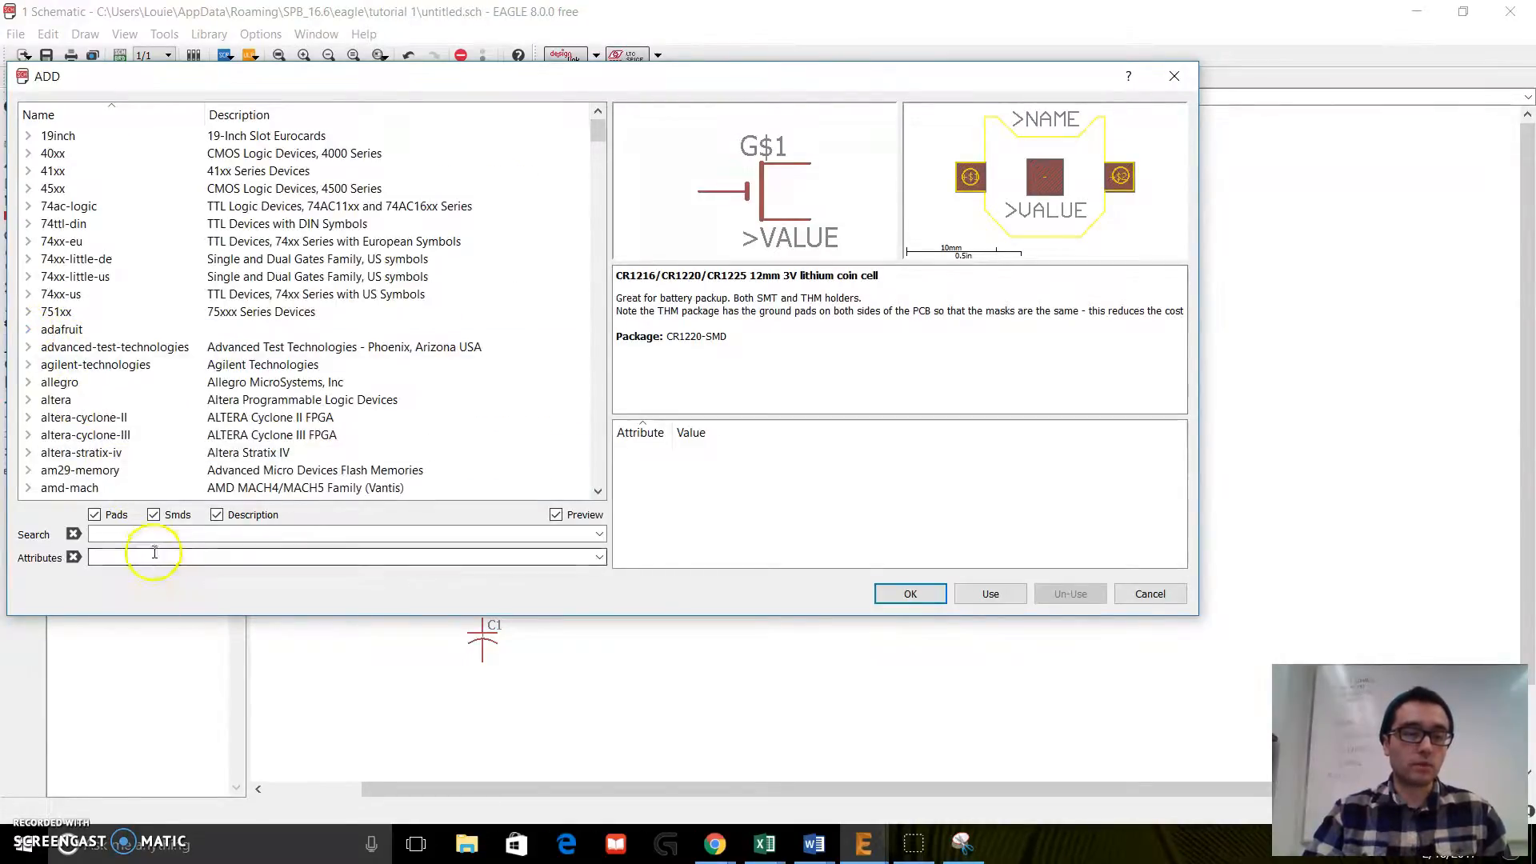
click(132, 534)
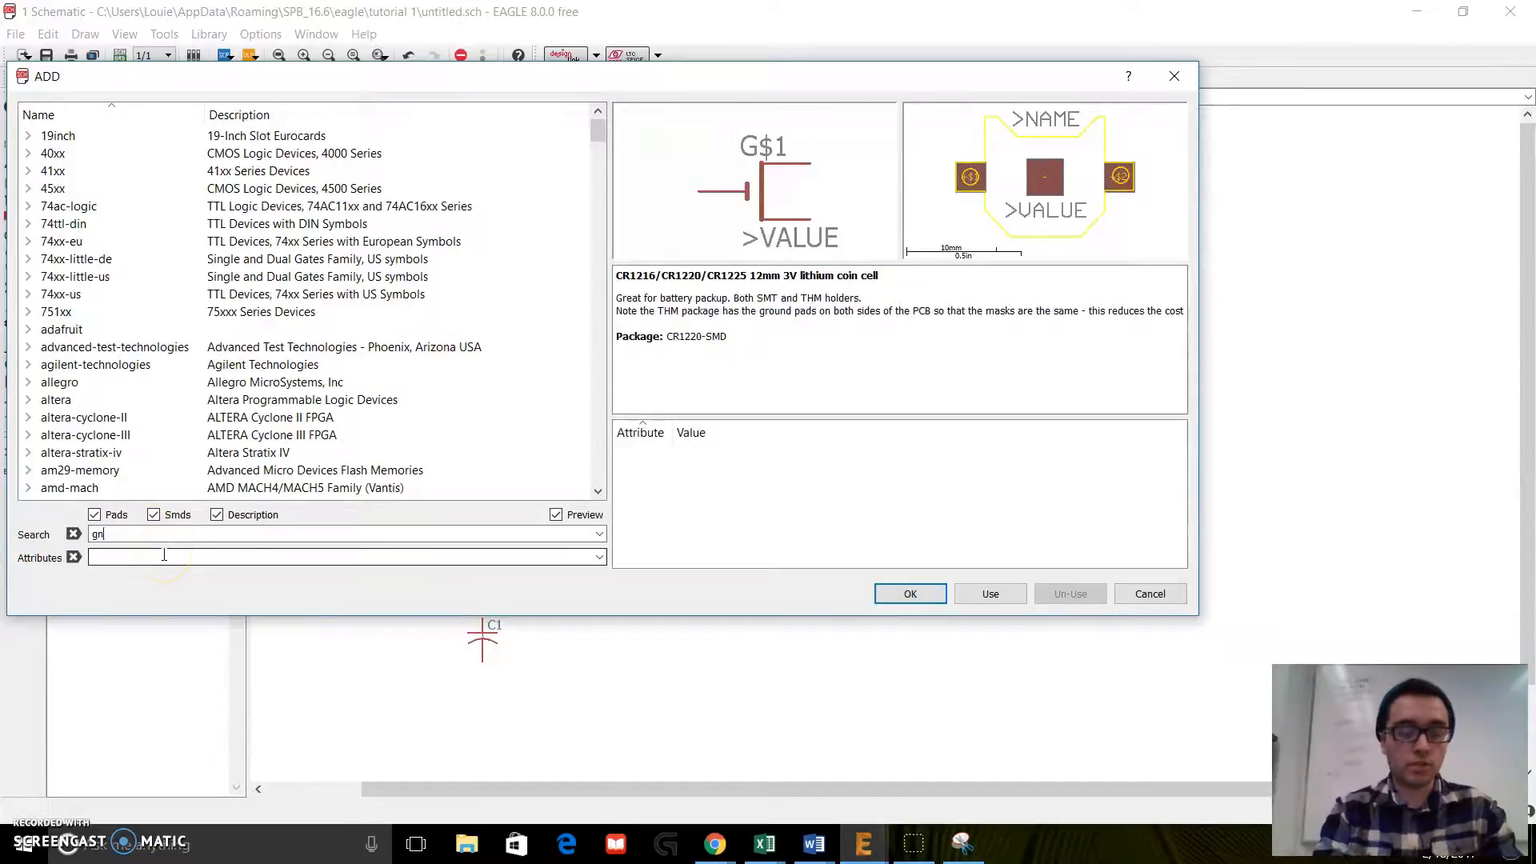
text(gnd)
key(Return)
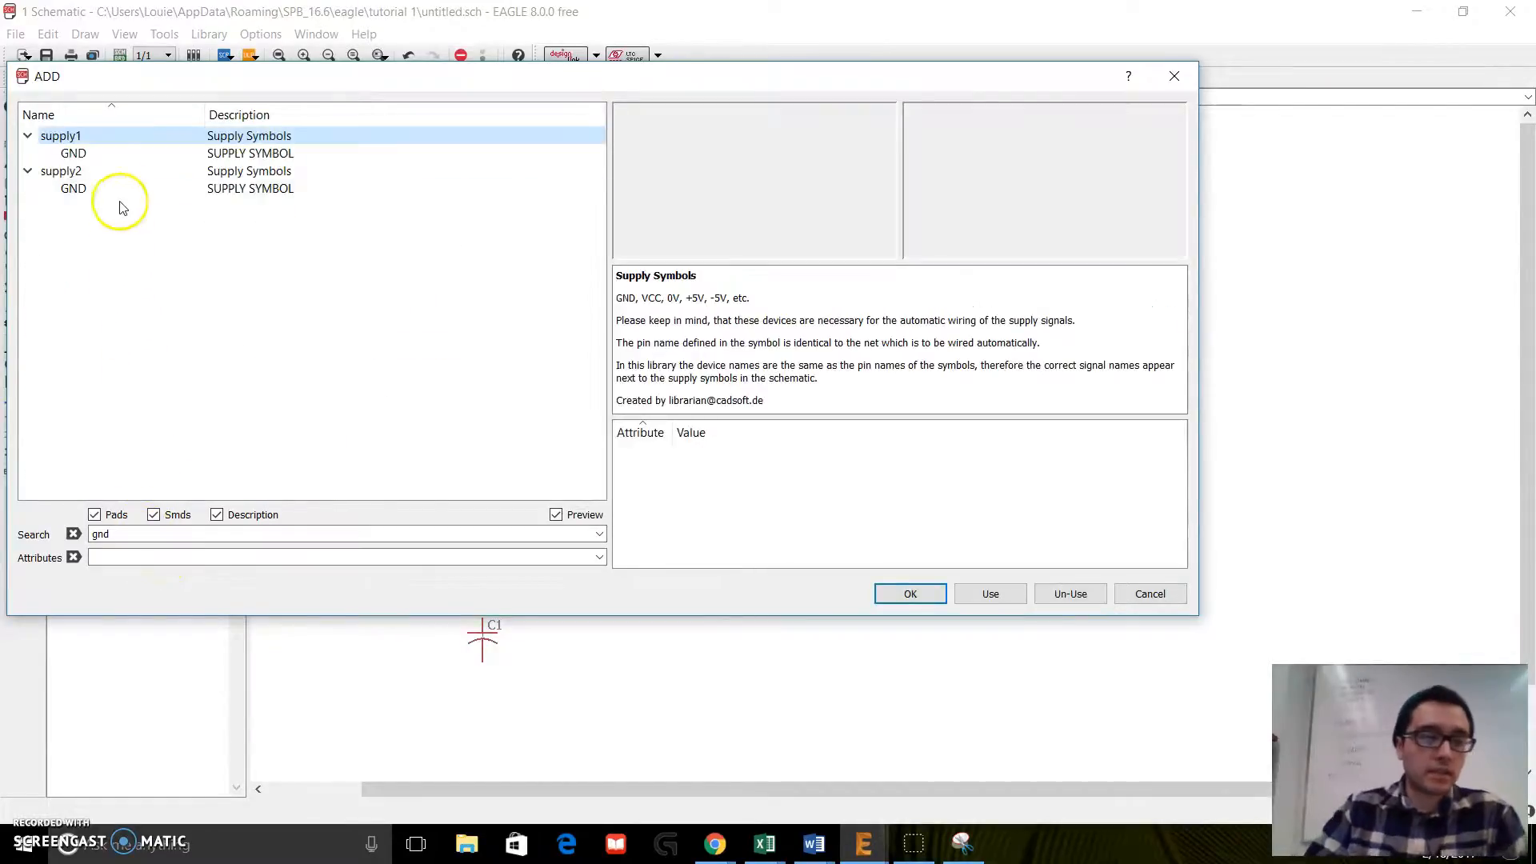
Step: Add the GND symbol from supply1 below R2 and below U$1, and finish adding parts
click(102, 154)
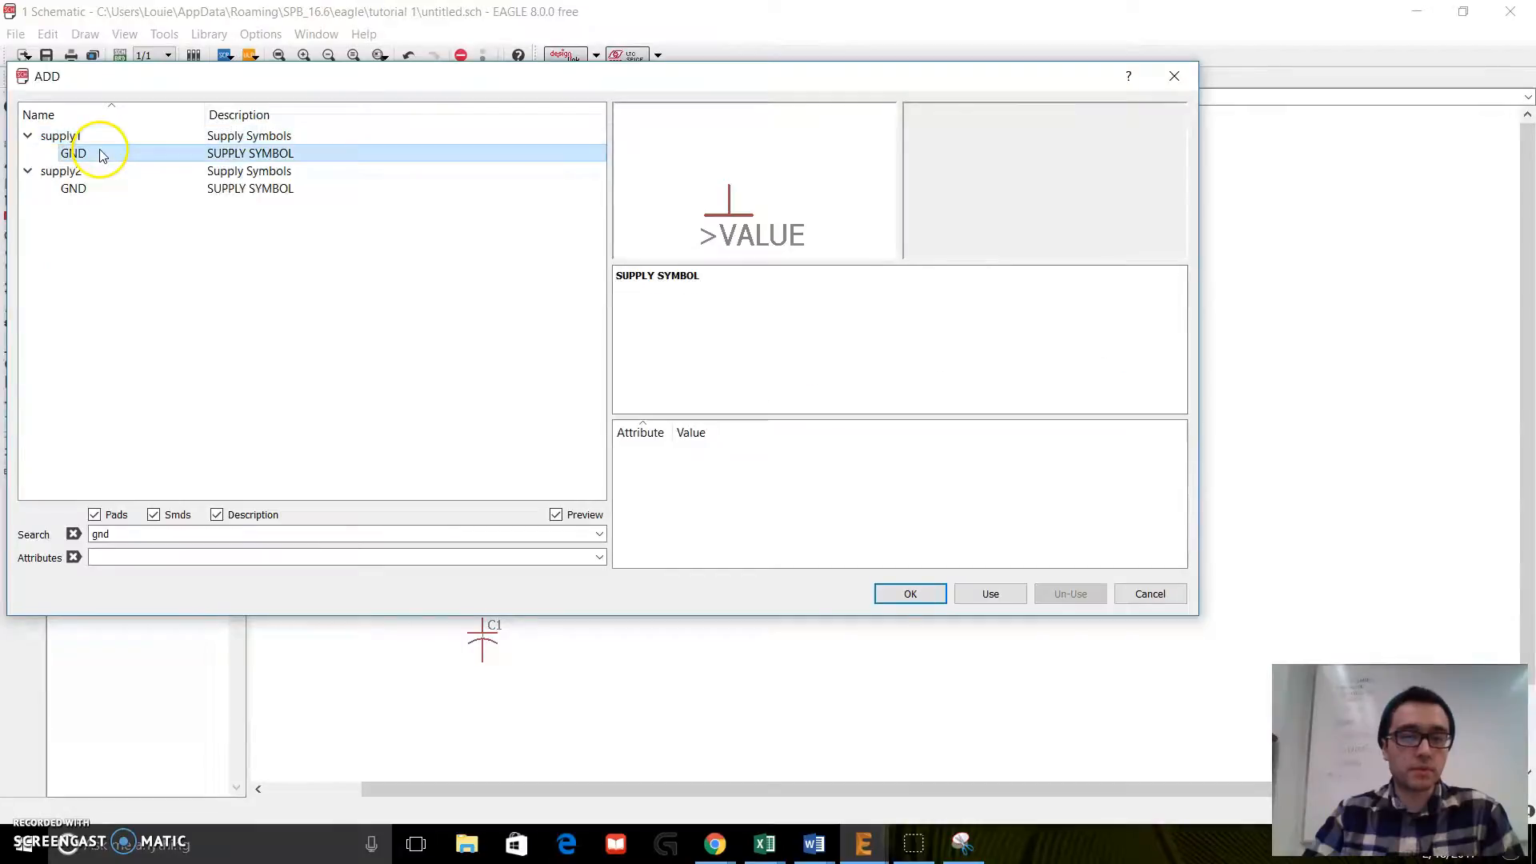
double_click(103, 154)
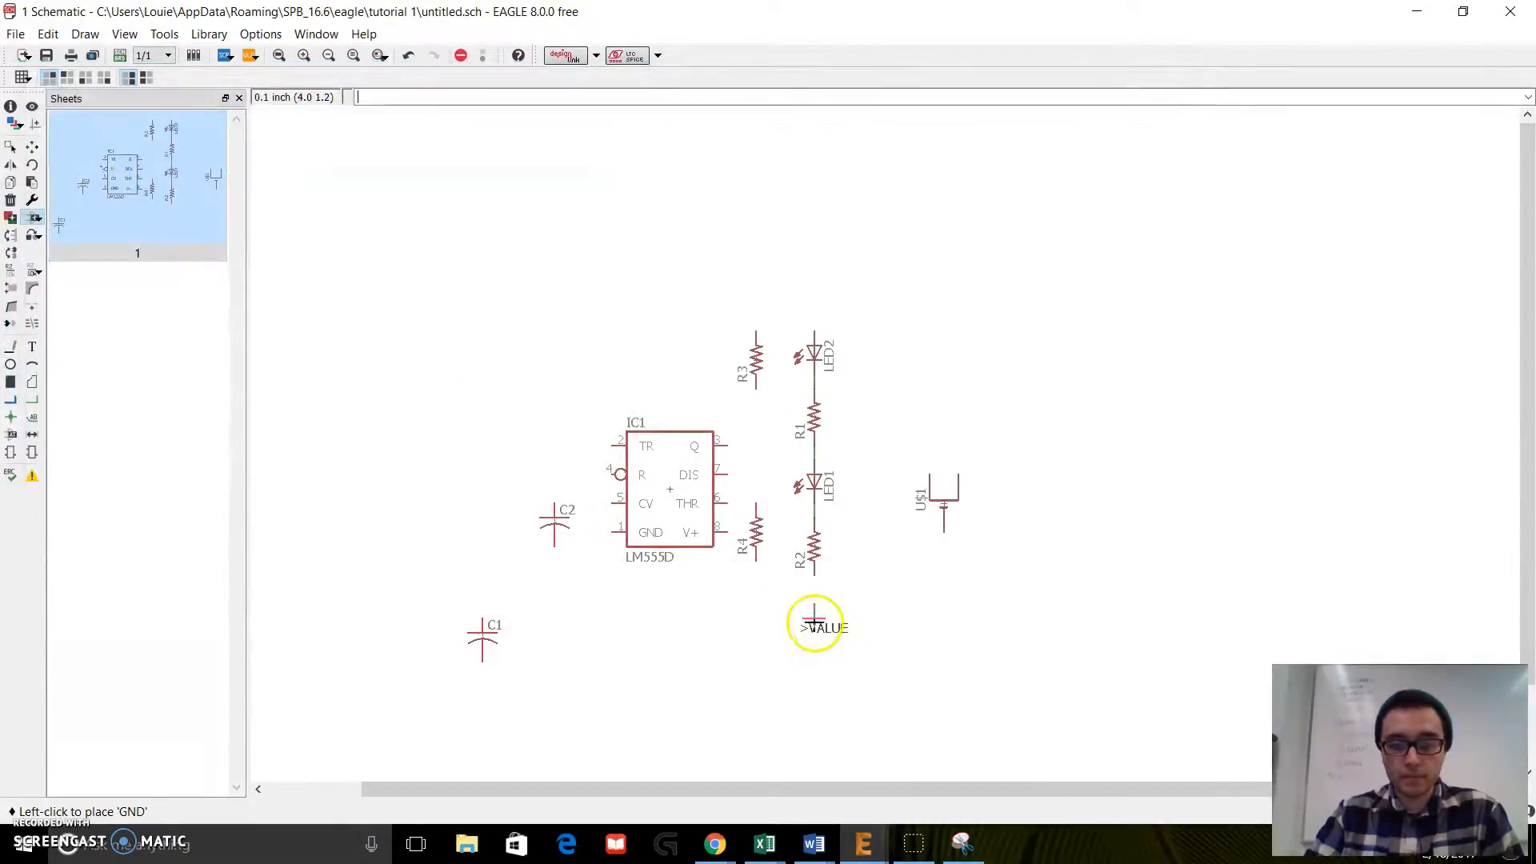
click(814, 616)
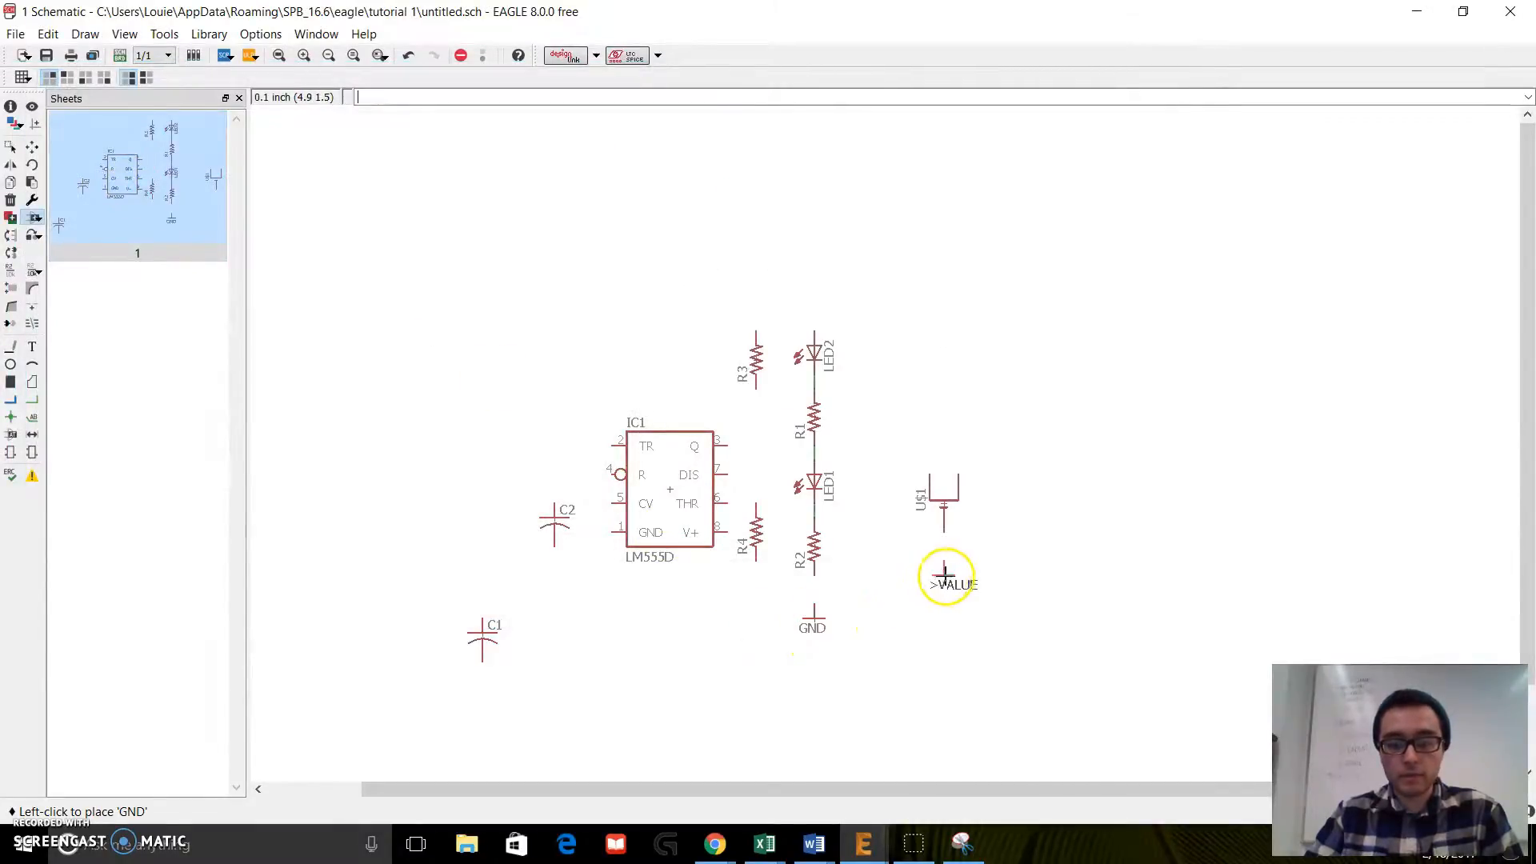
click(943, 565)
key(Escape)
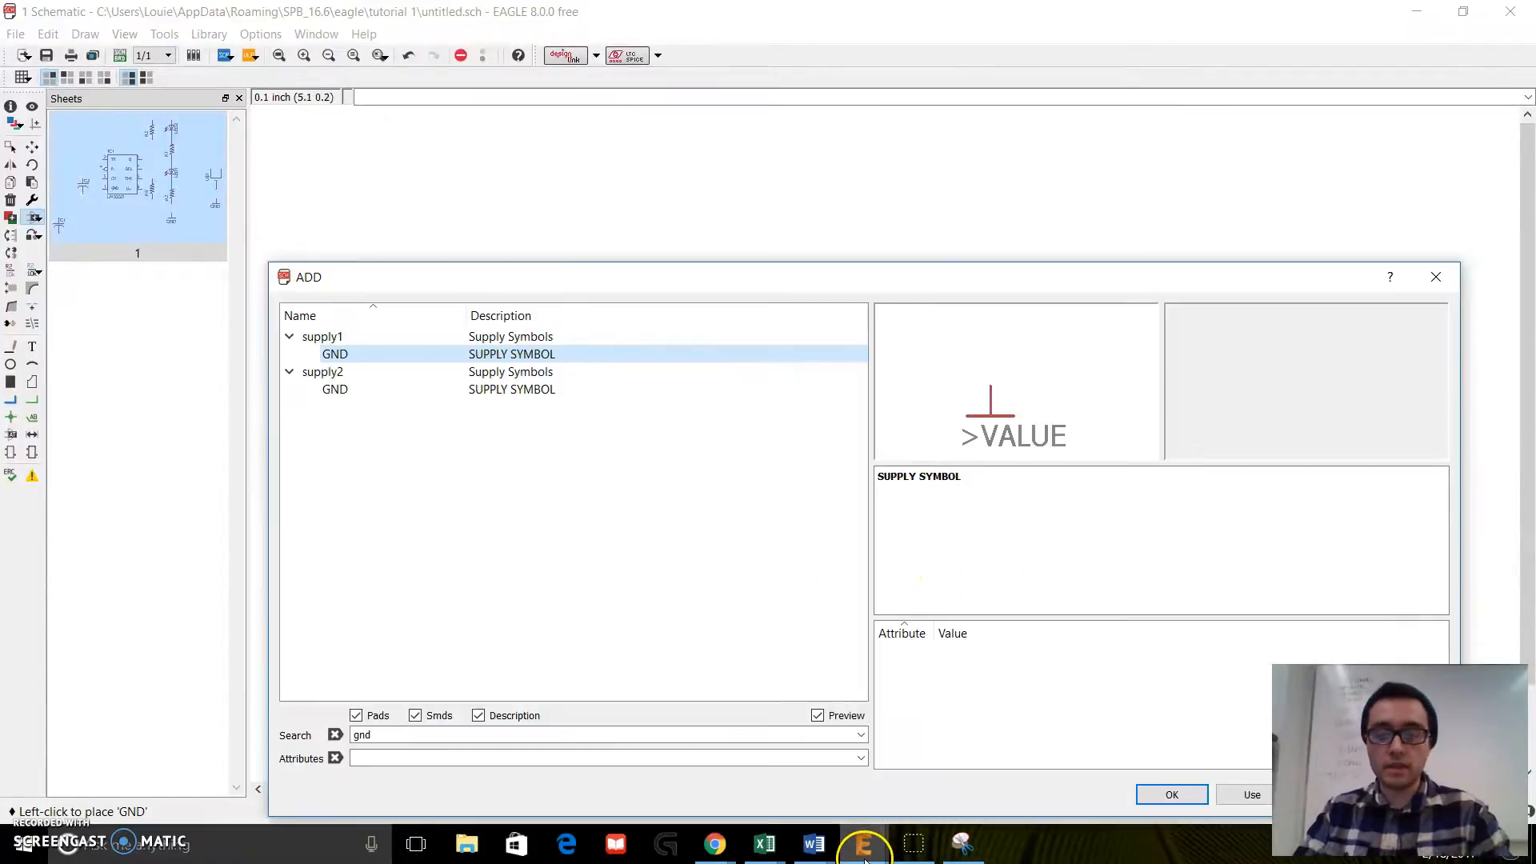
key(Escape)
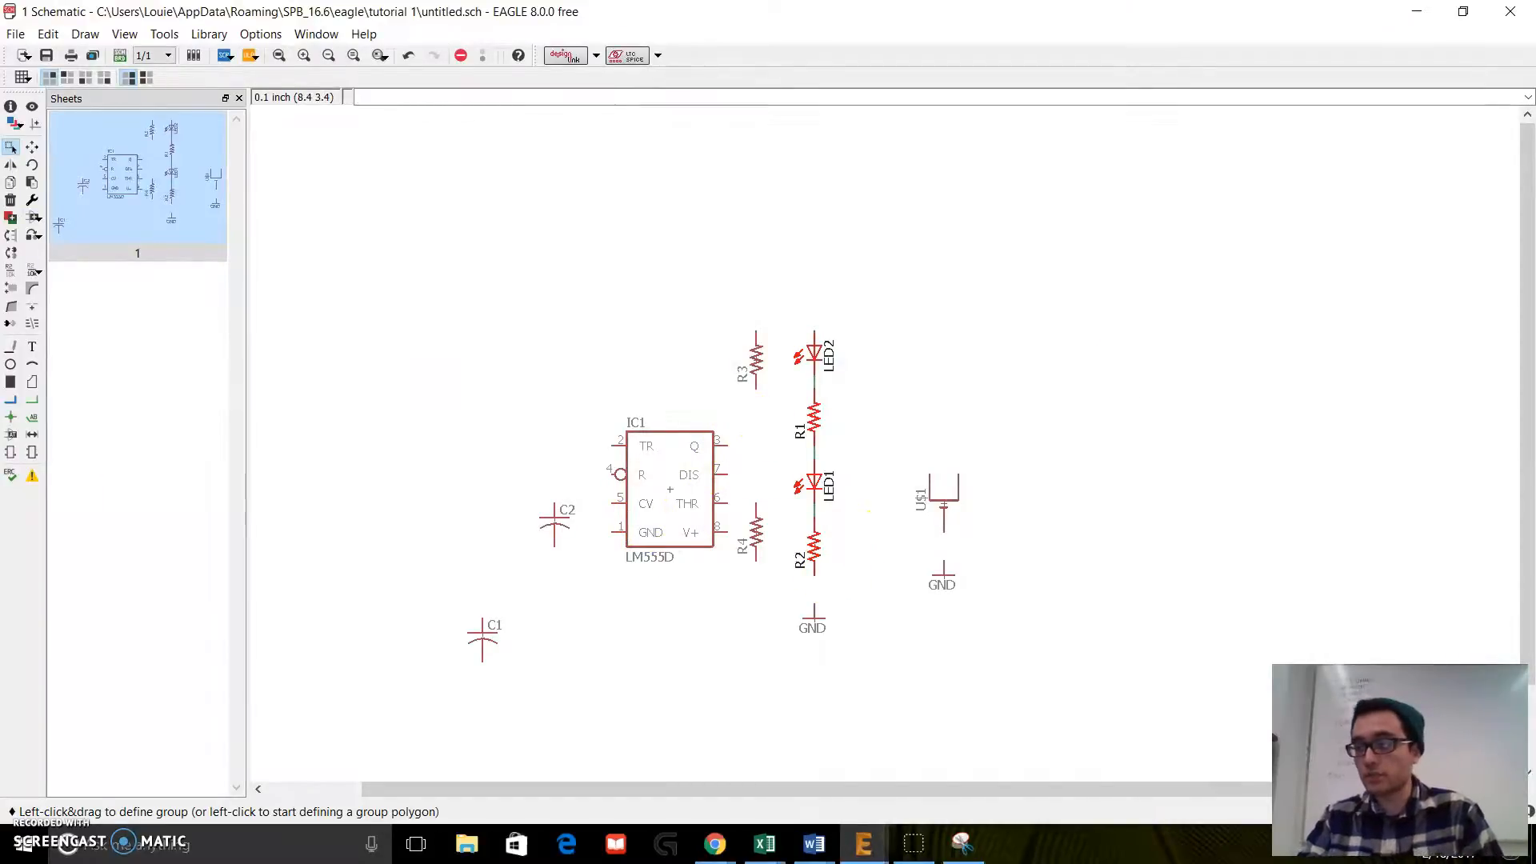
click(962, 843)
drag(1520, 240, 1535, 160)
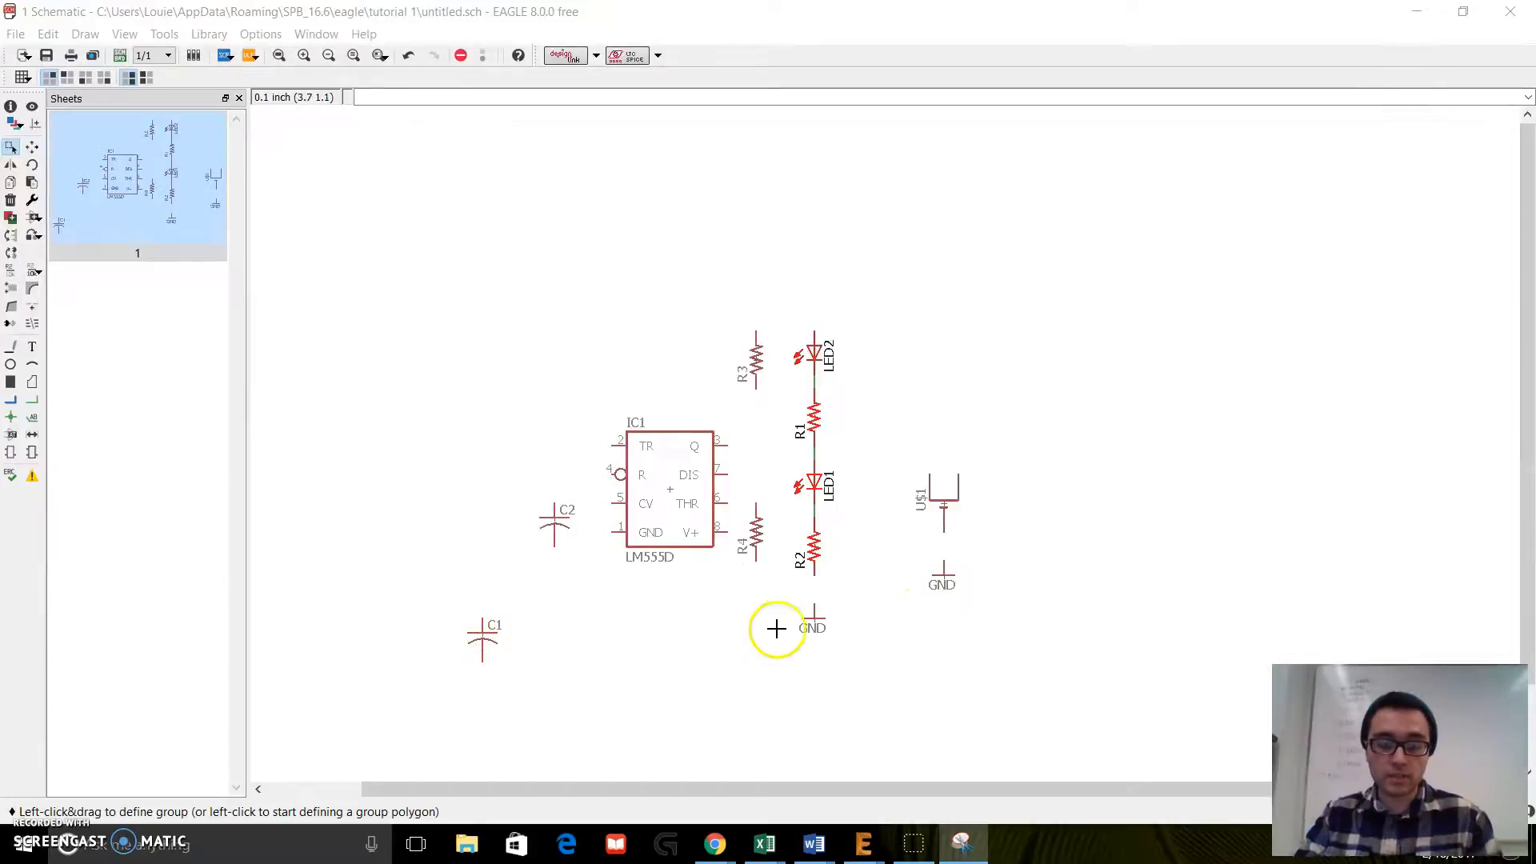
Step: Copy the GND symbol below R2 and place the copy directly beneath capacitor C1
right_click(816, 623)
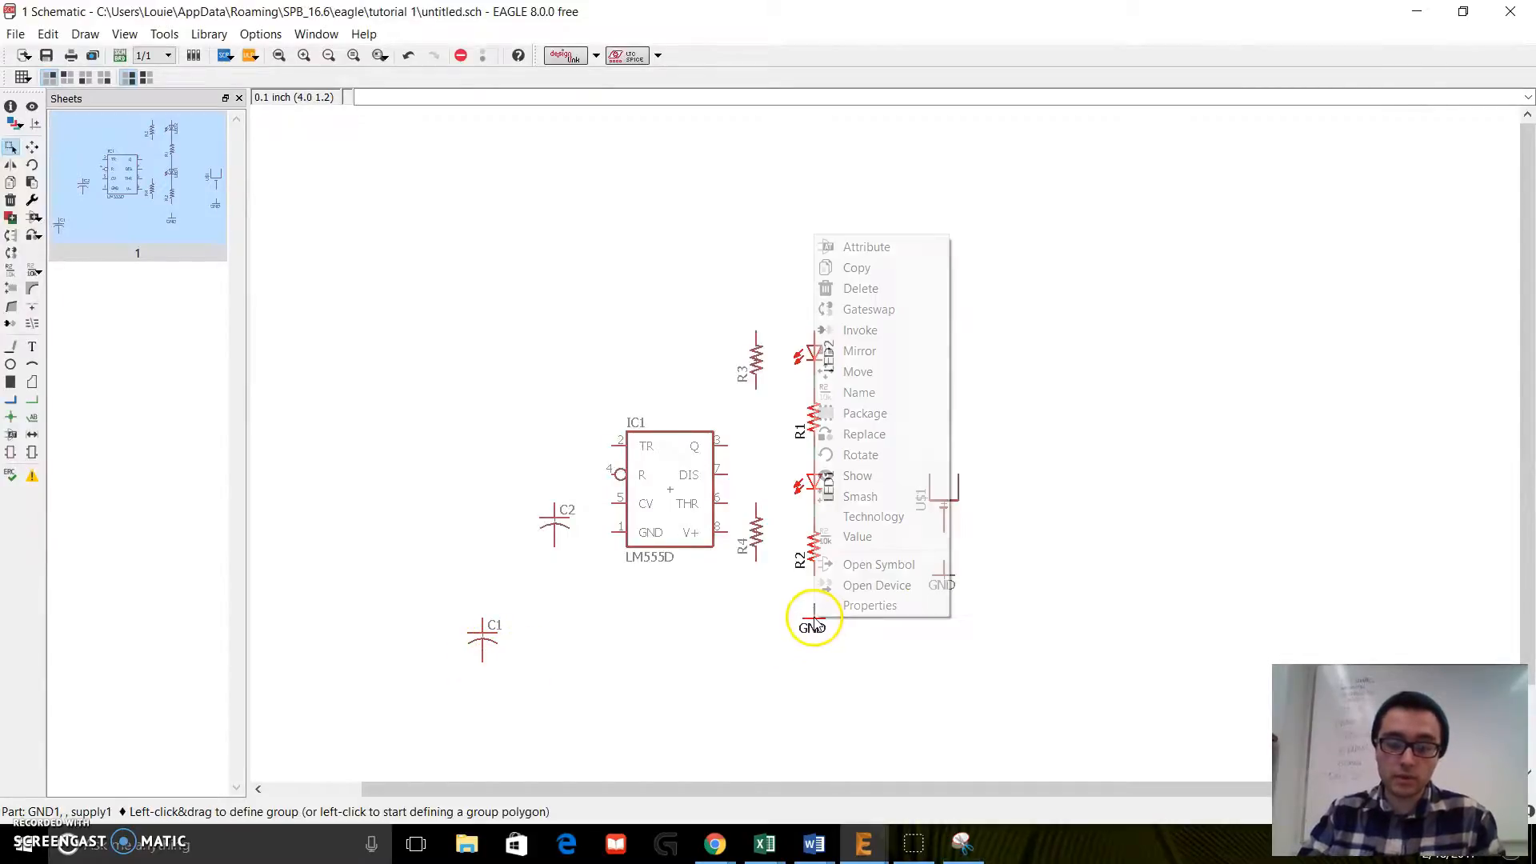
click(887, 267)
click(483, 706)
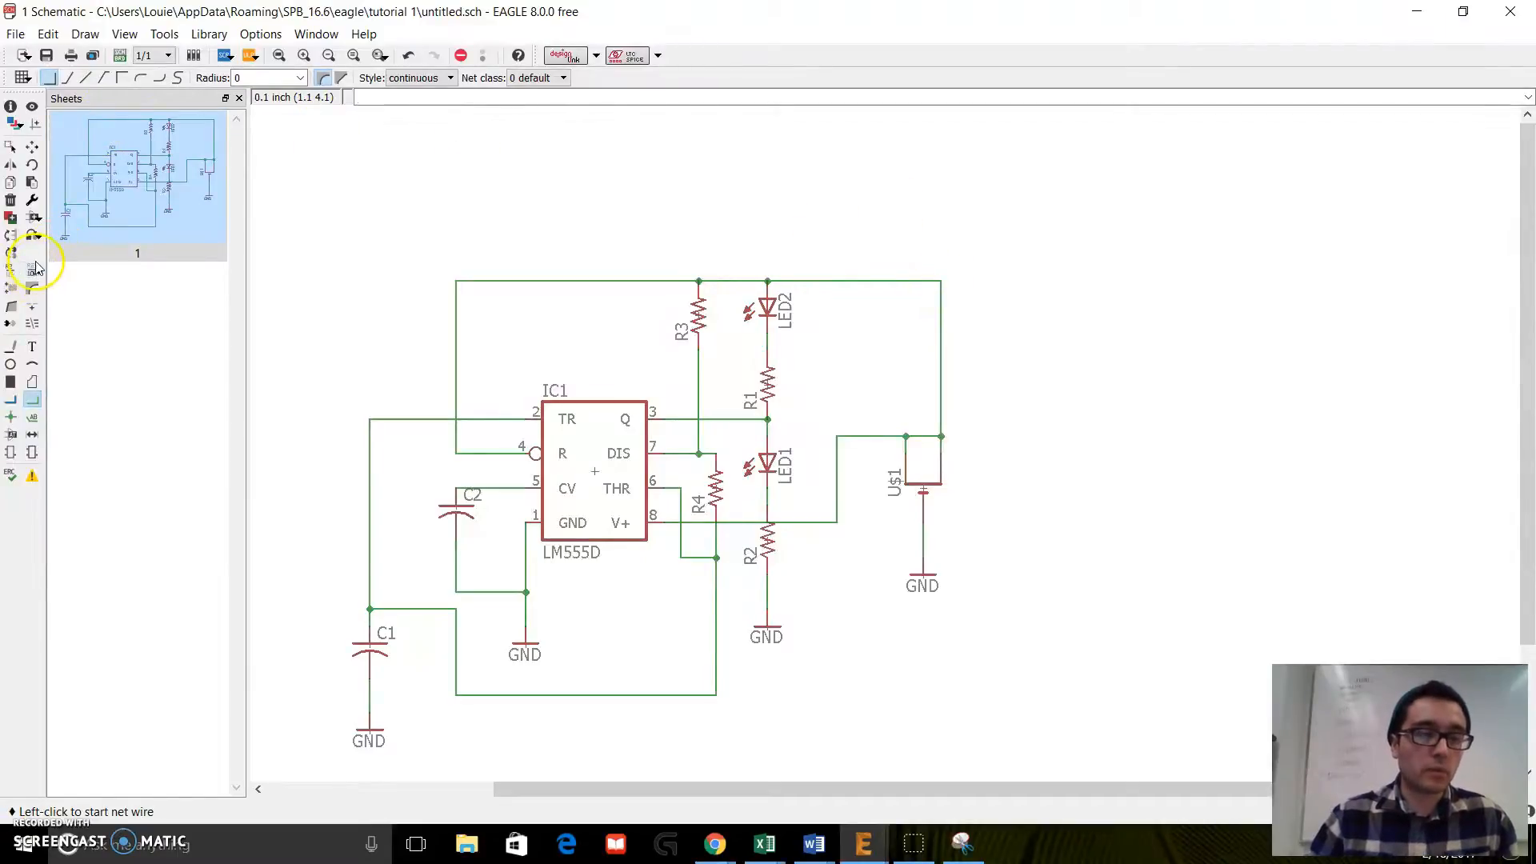
Step: Open the part library and search for vcc
click(36, 217)
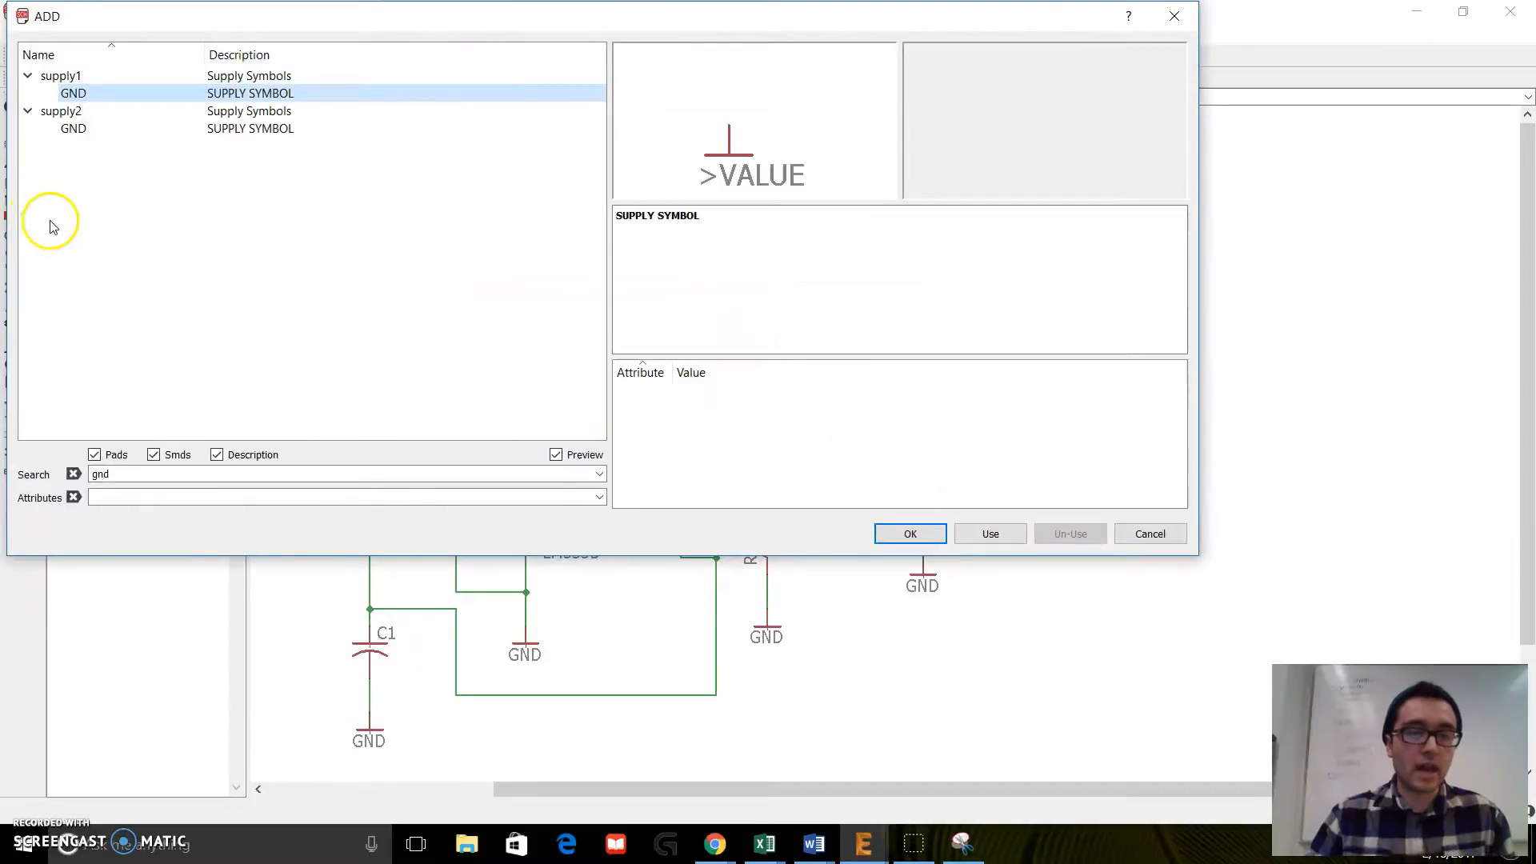
triple_click(120, 474)
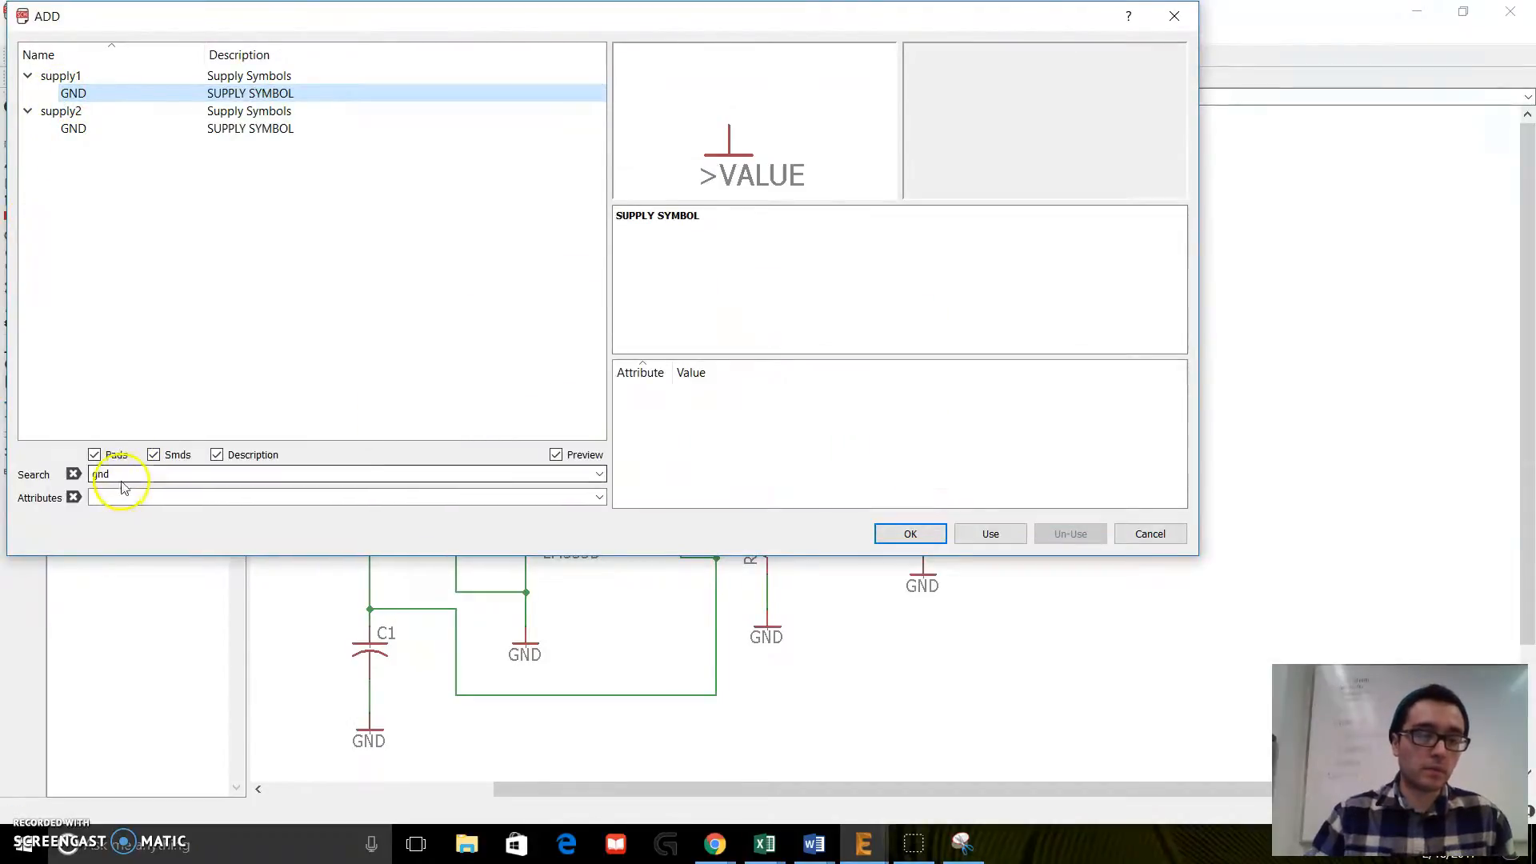
text(s)
key(Return)
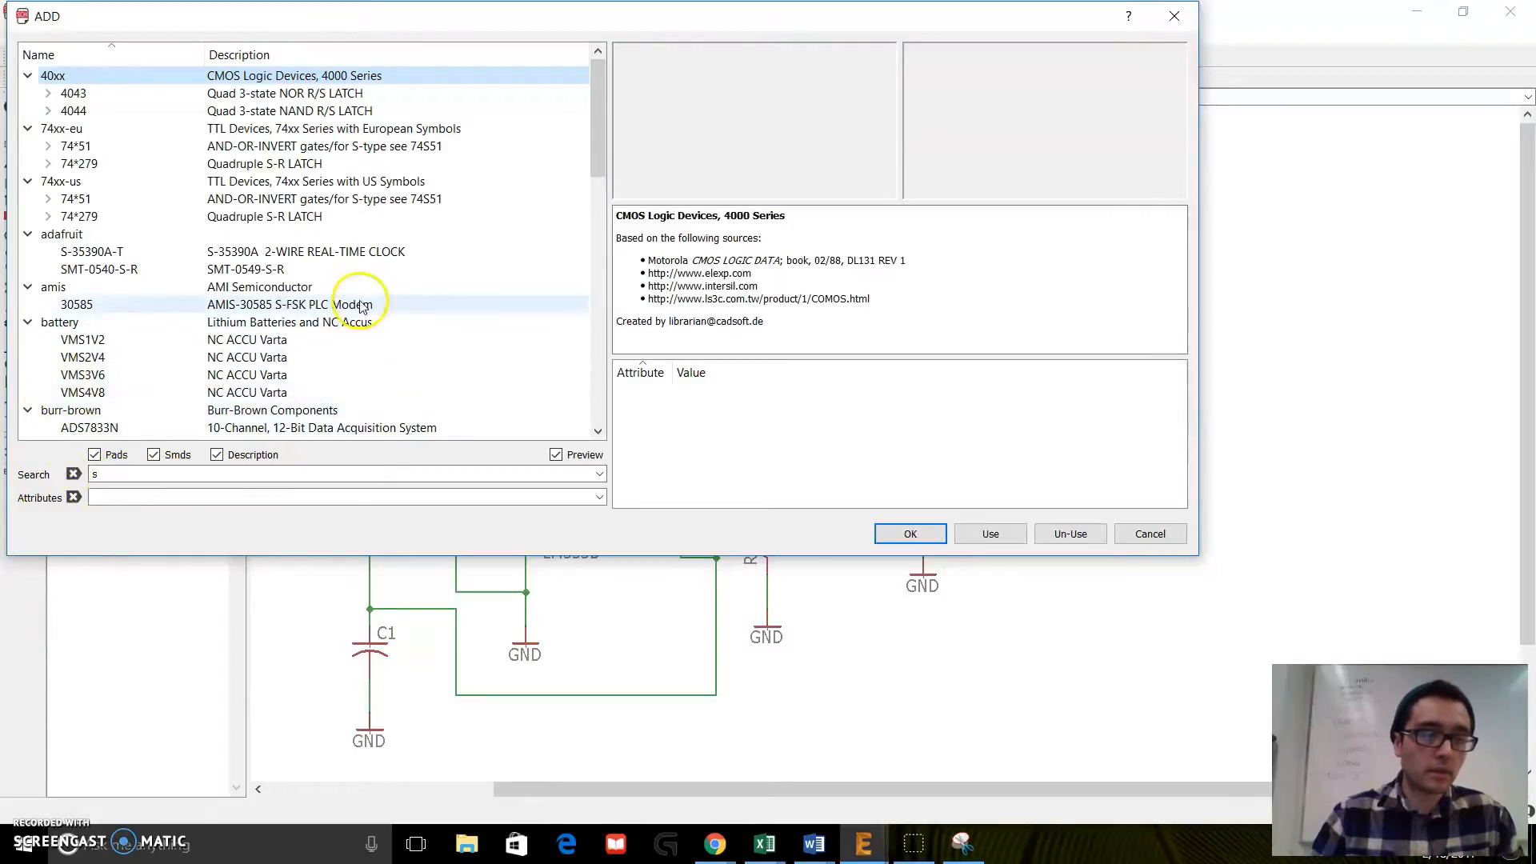
scroll(368, 416, down, 10)
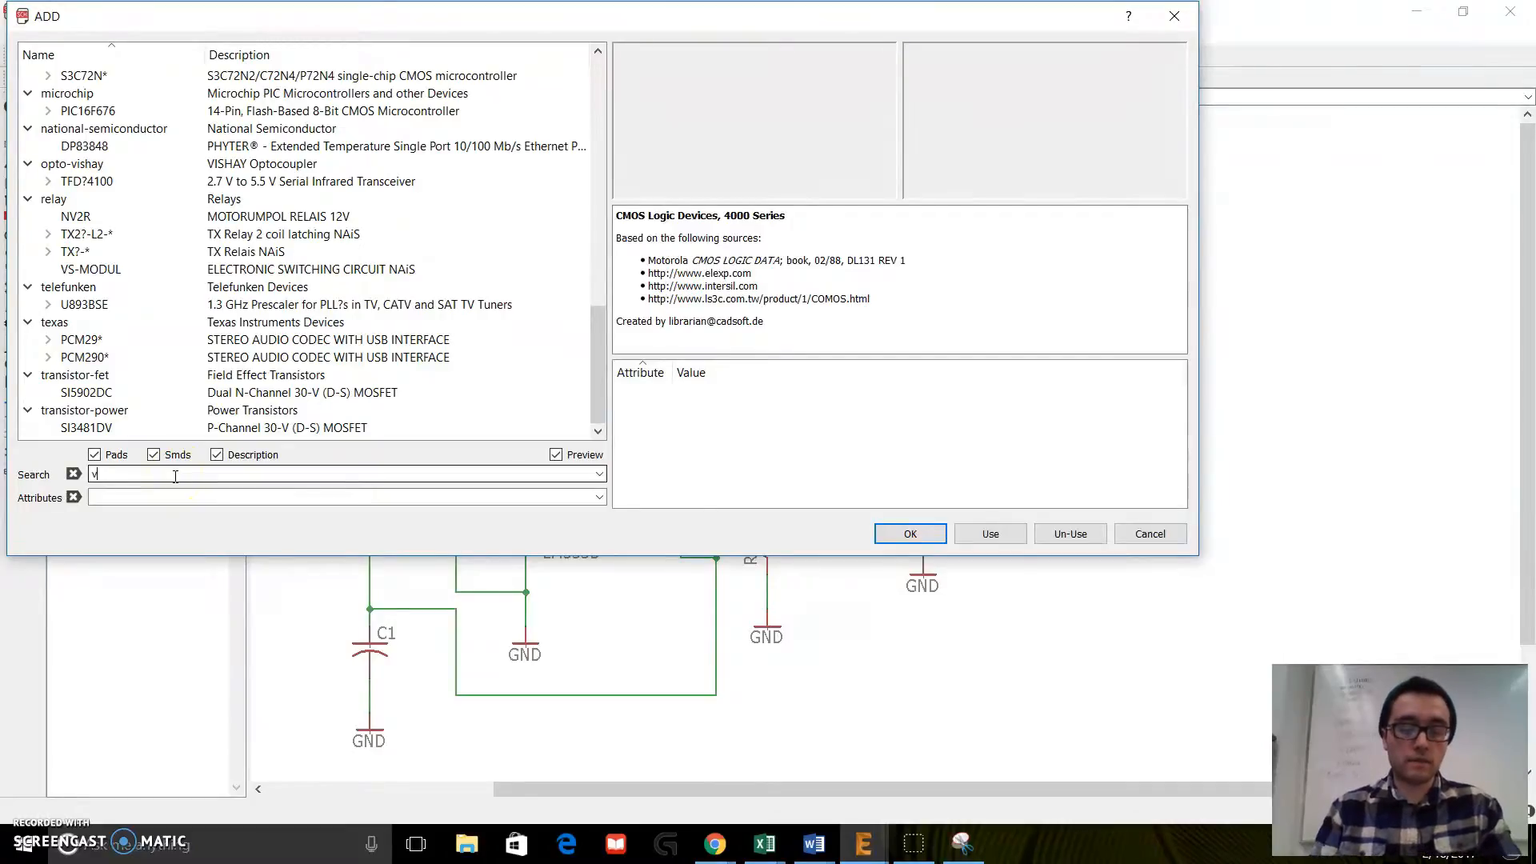
Step: Add five VCC symbols from supply1 above U$1, LED2, R3, the pin 4 net and the pin 8 net, and finish adding parts
click(110, 94)
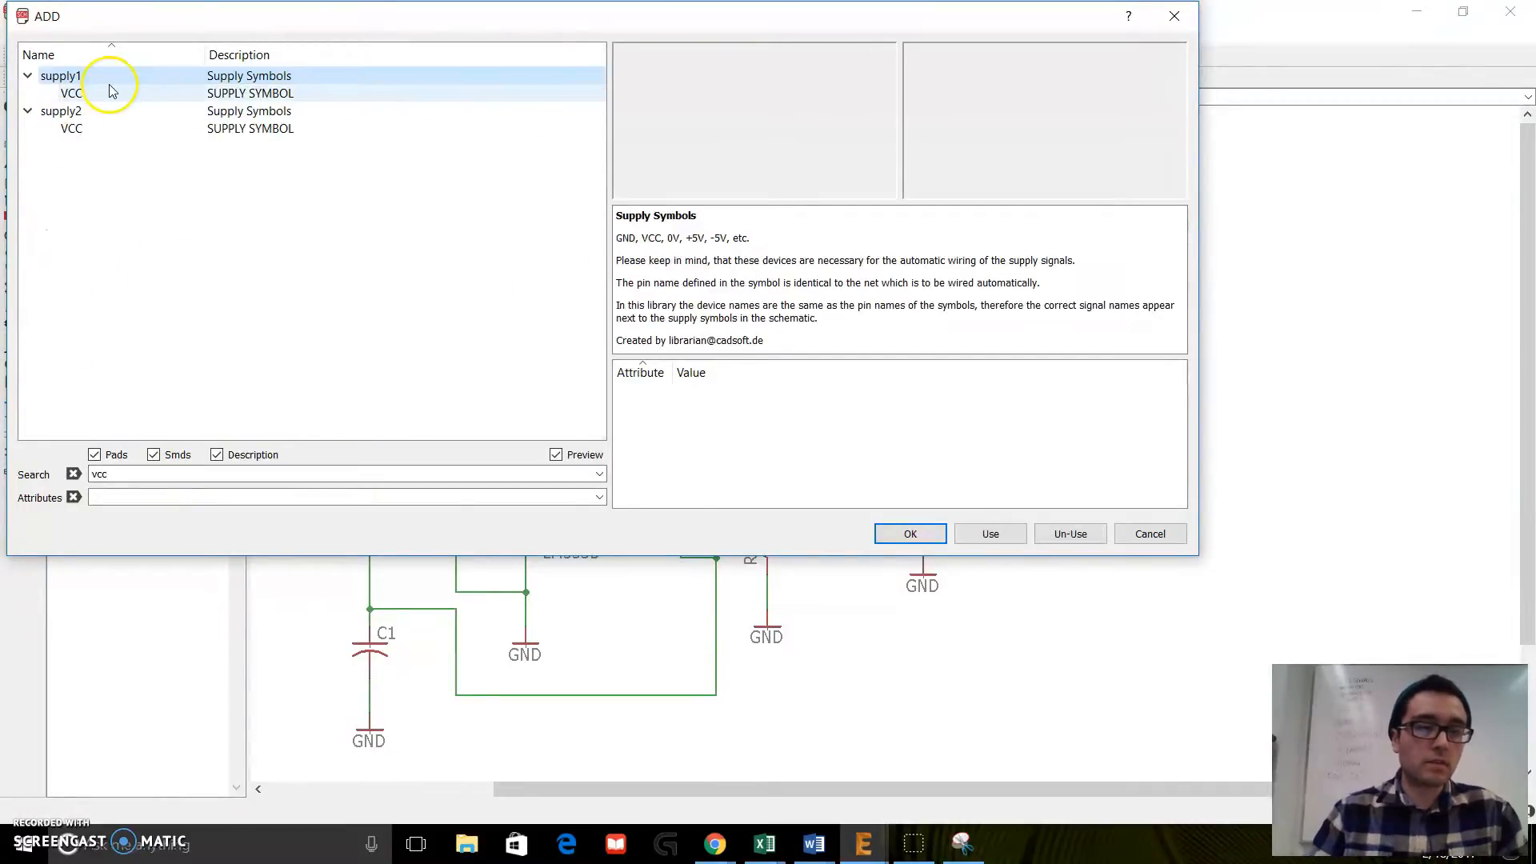
double_click(111, 93)
click(941, 218)
click(785, 217)
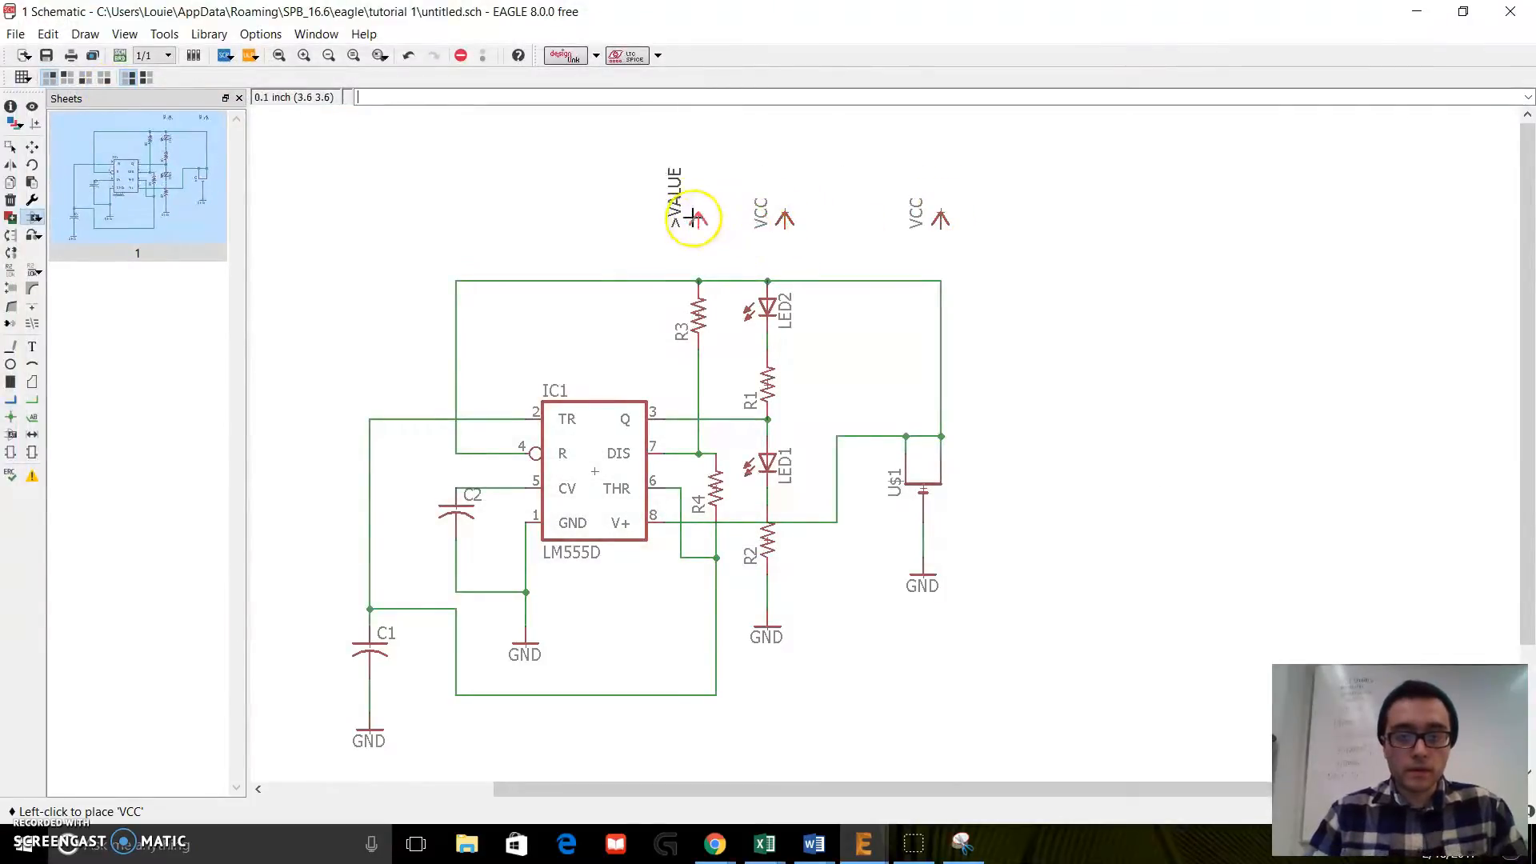
click(698, 218)
click(456, 236)
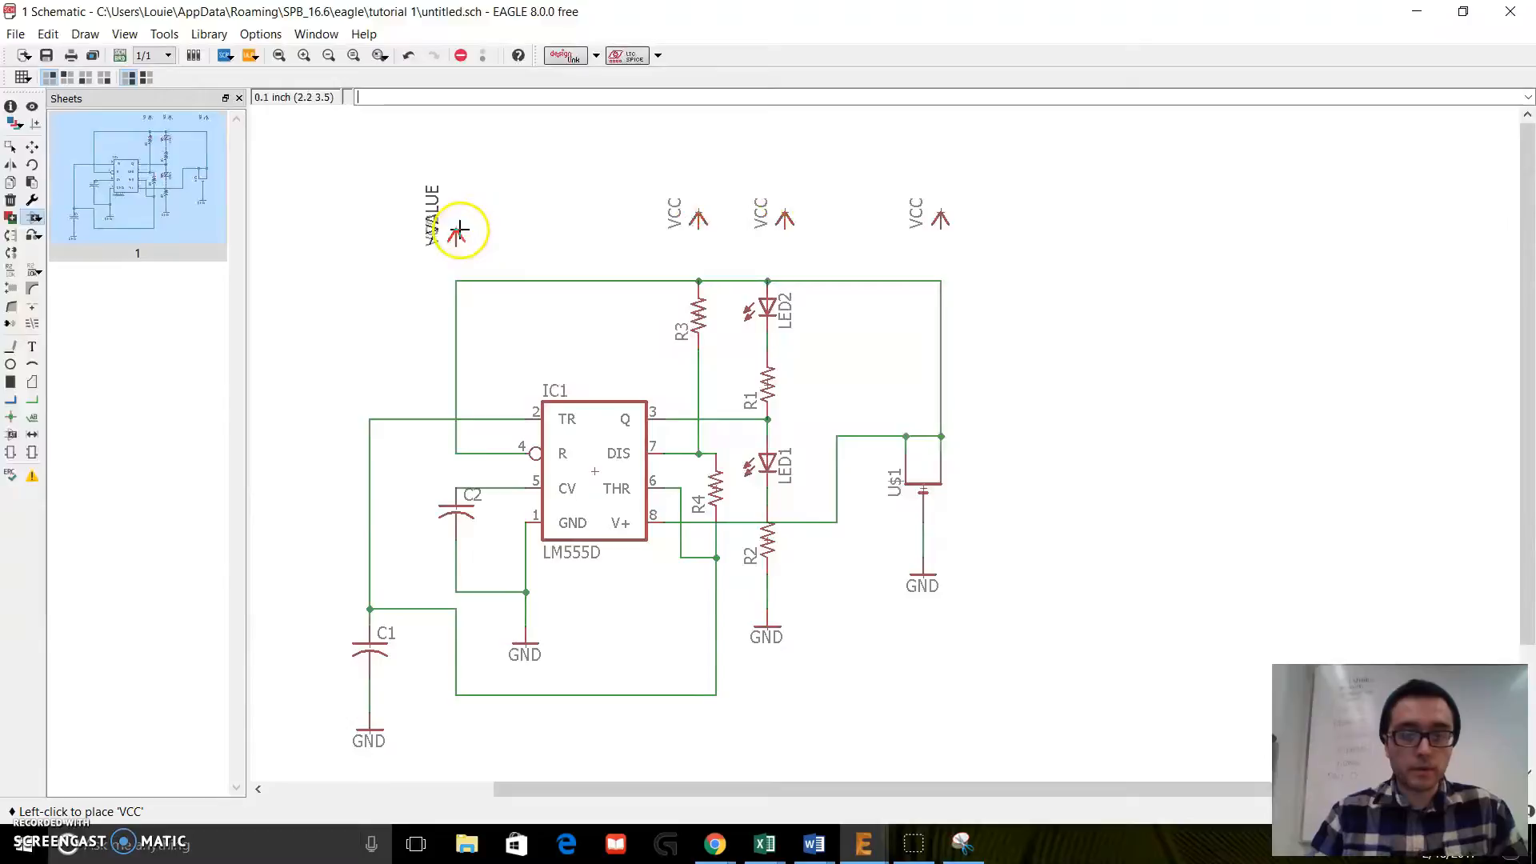
click(853, 374)
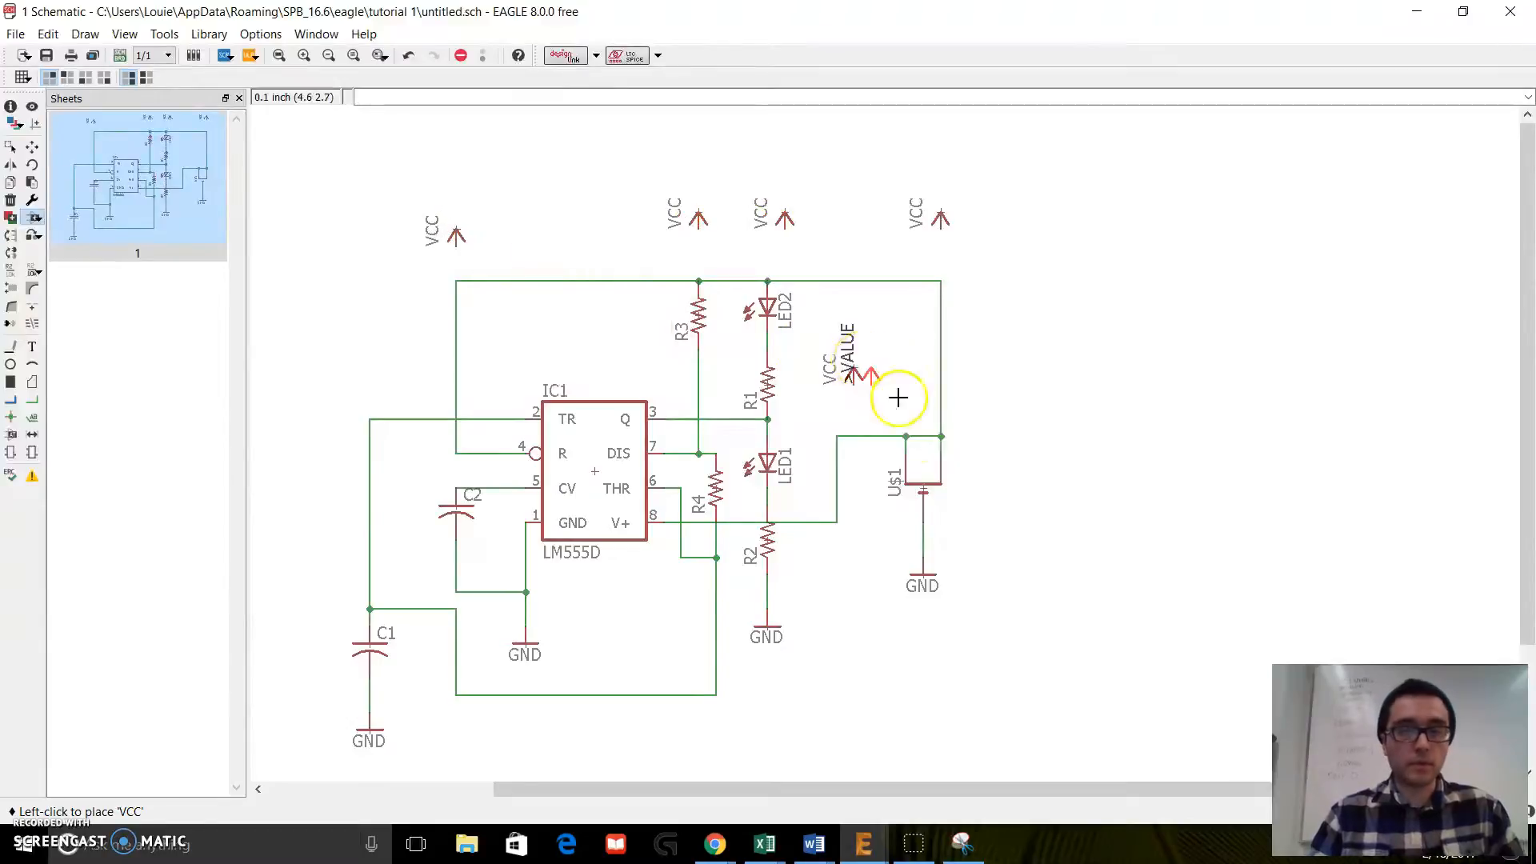
key(Escape)
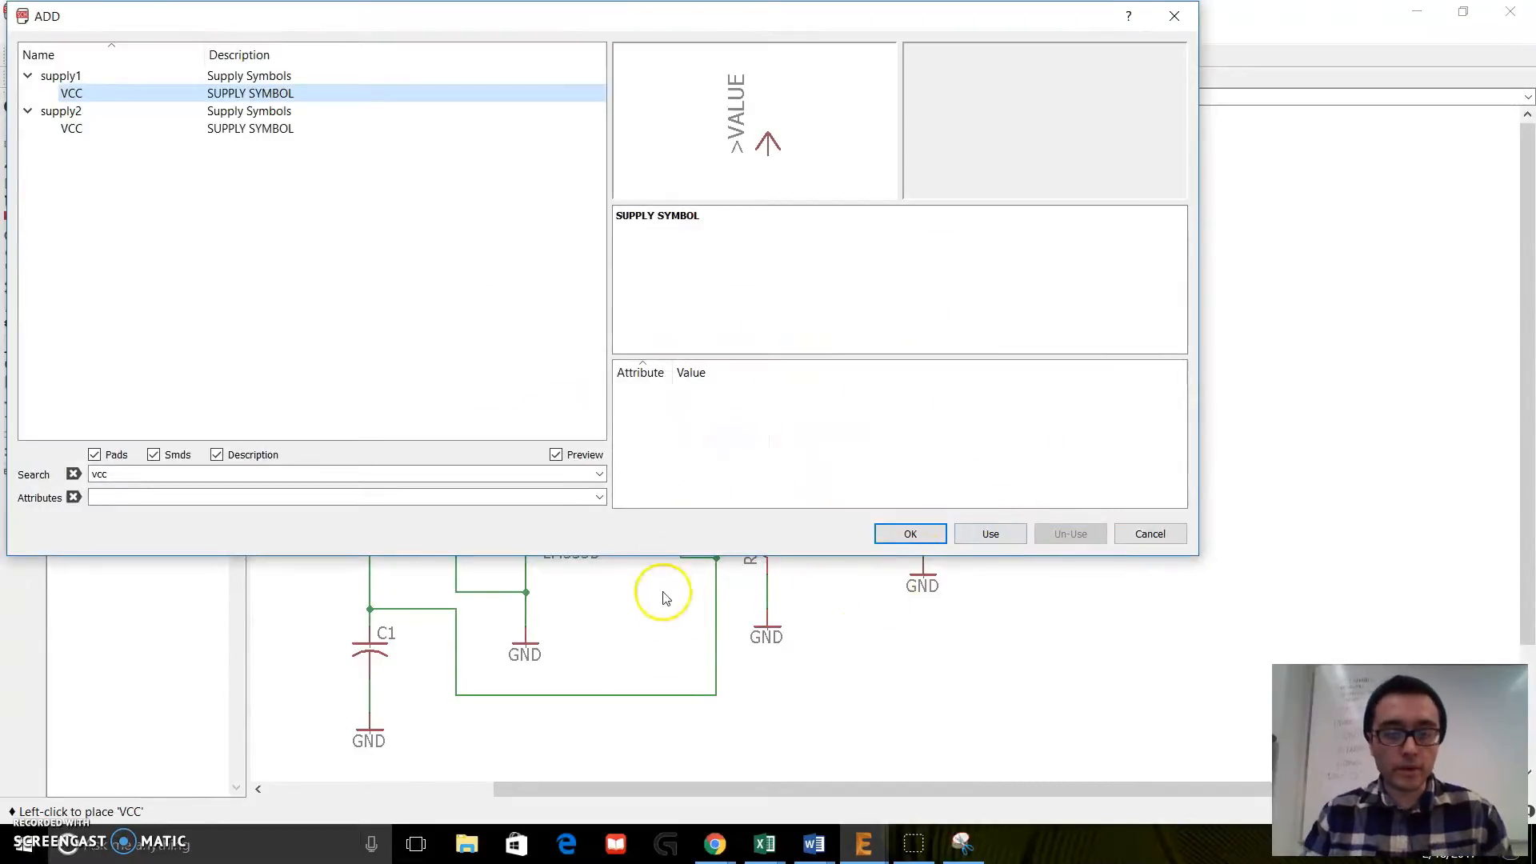
key(Escape)
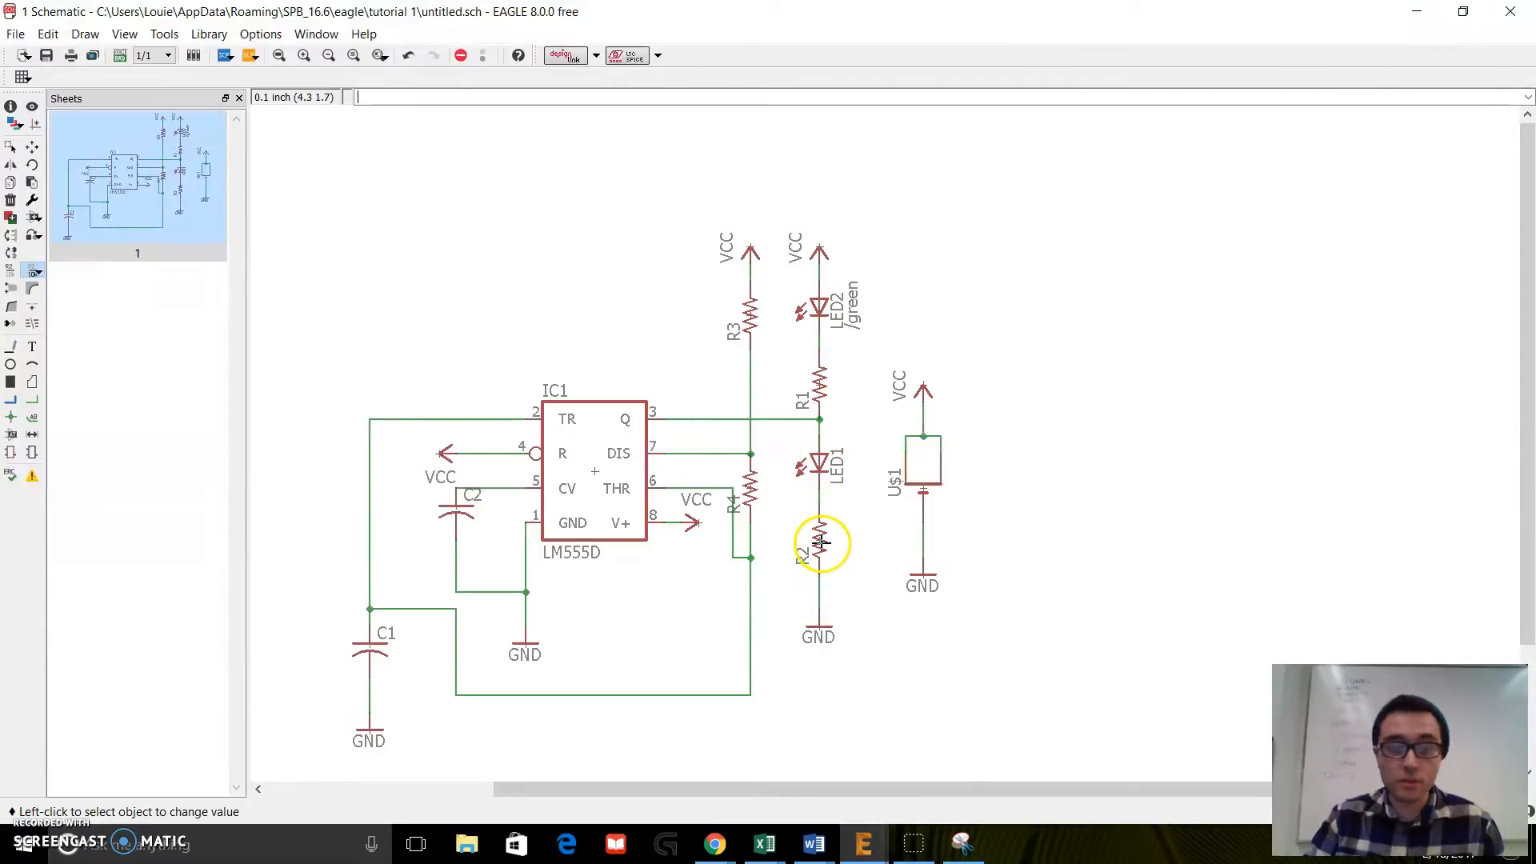
Step: Set the value of LED1 to blue
click(814, 471)
text(blue)
key(Return)
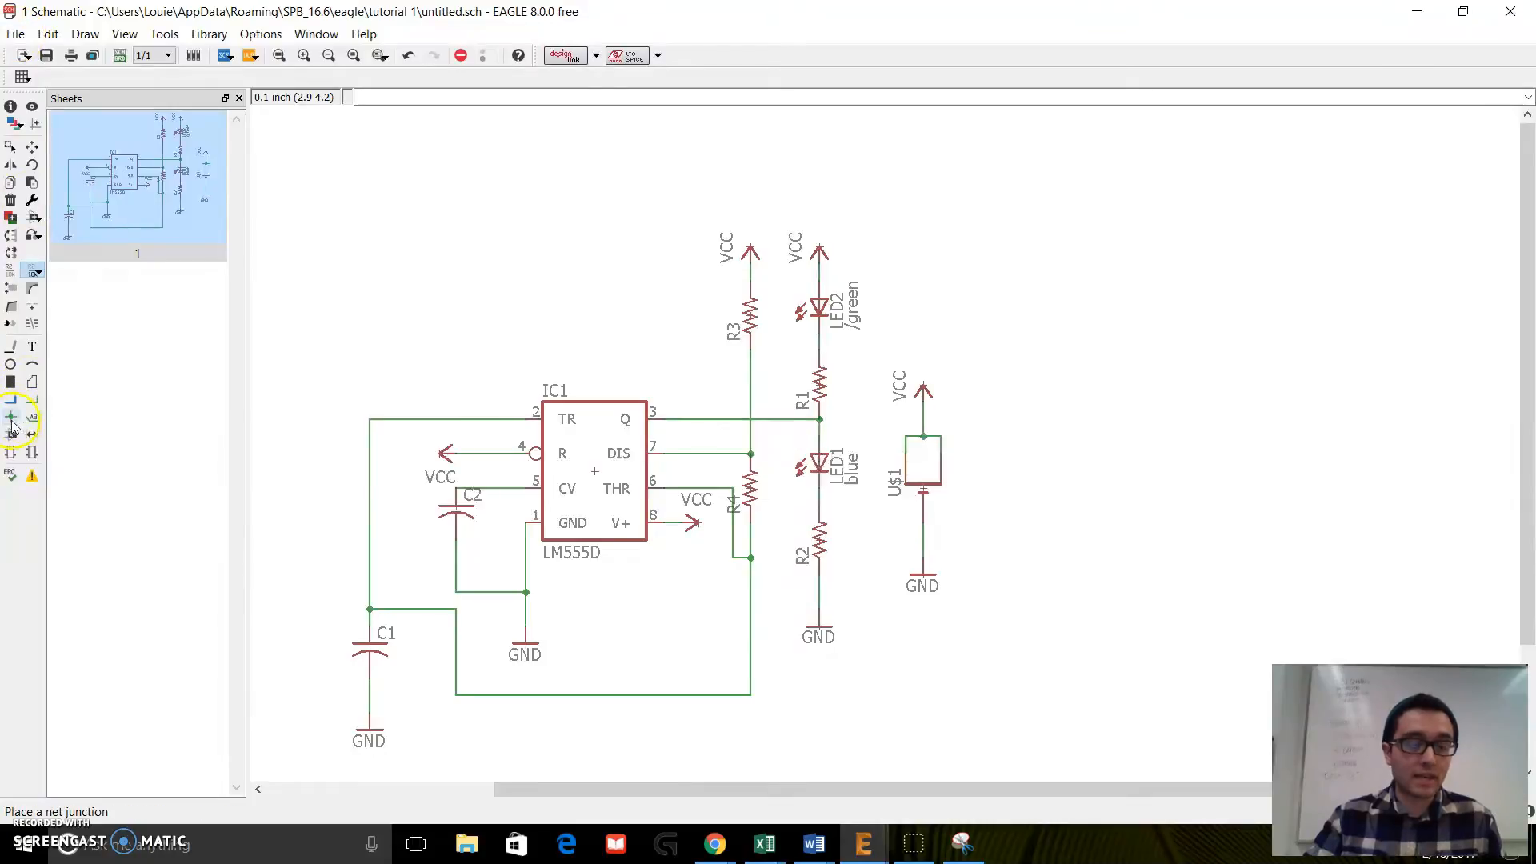
Step: Run the electrical rule check on the schematic and review the listed errors and warnings
click(10, 477)
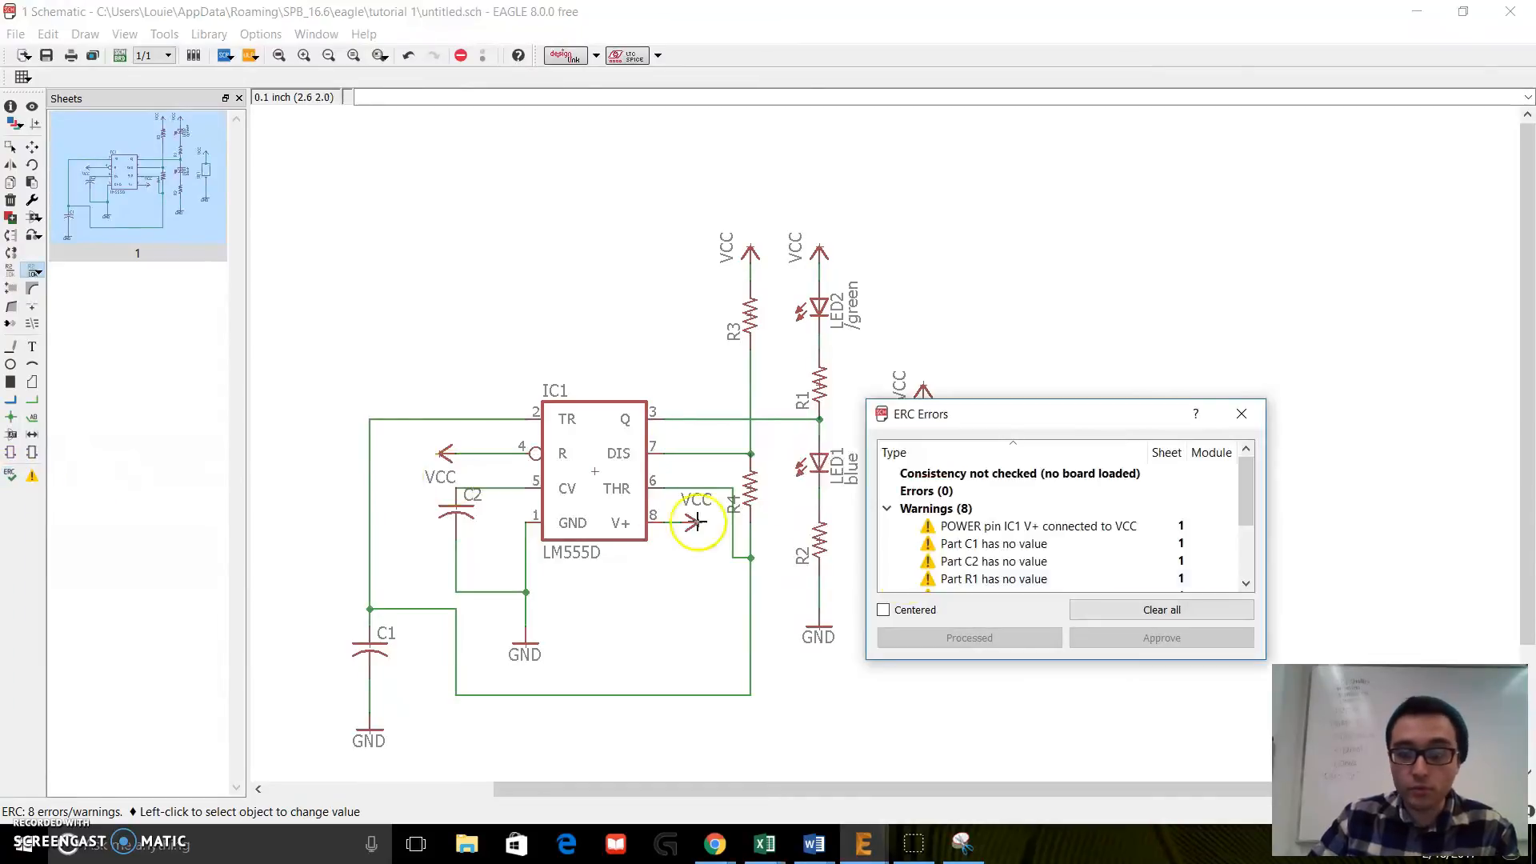
drag(1244, 489, 1080, 490)
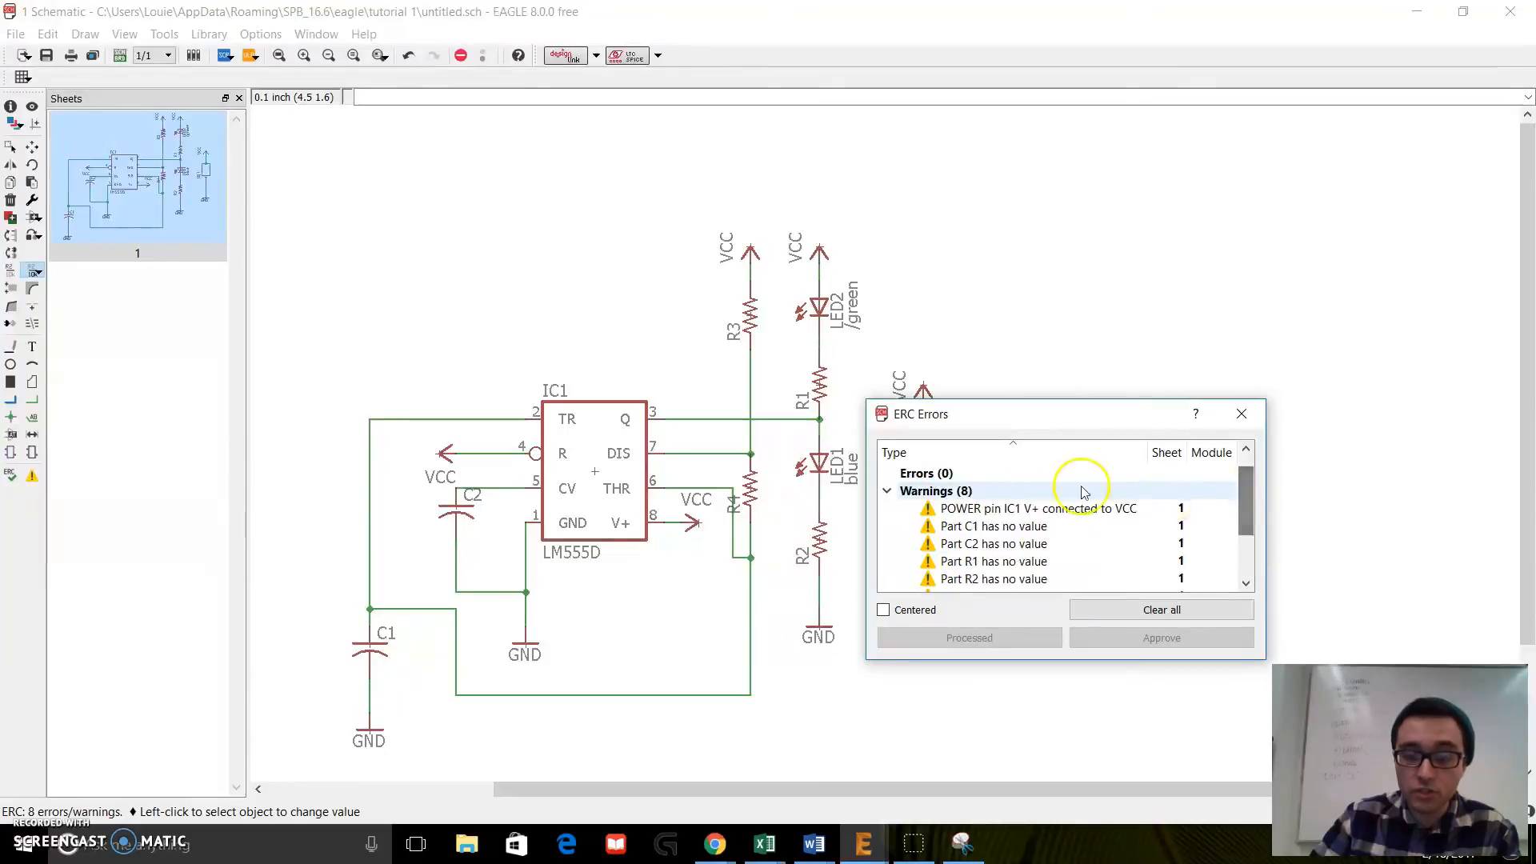